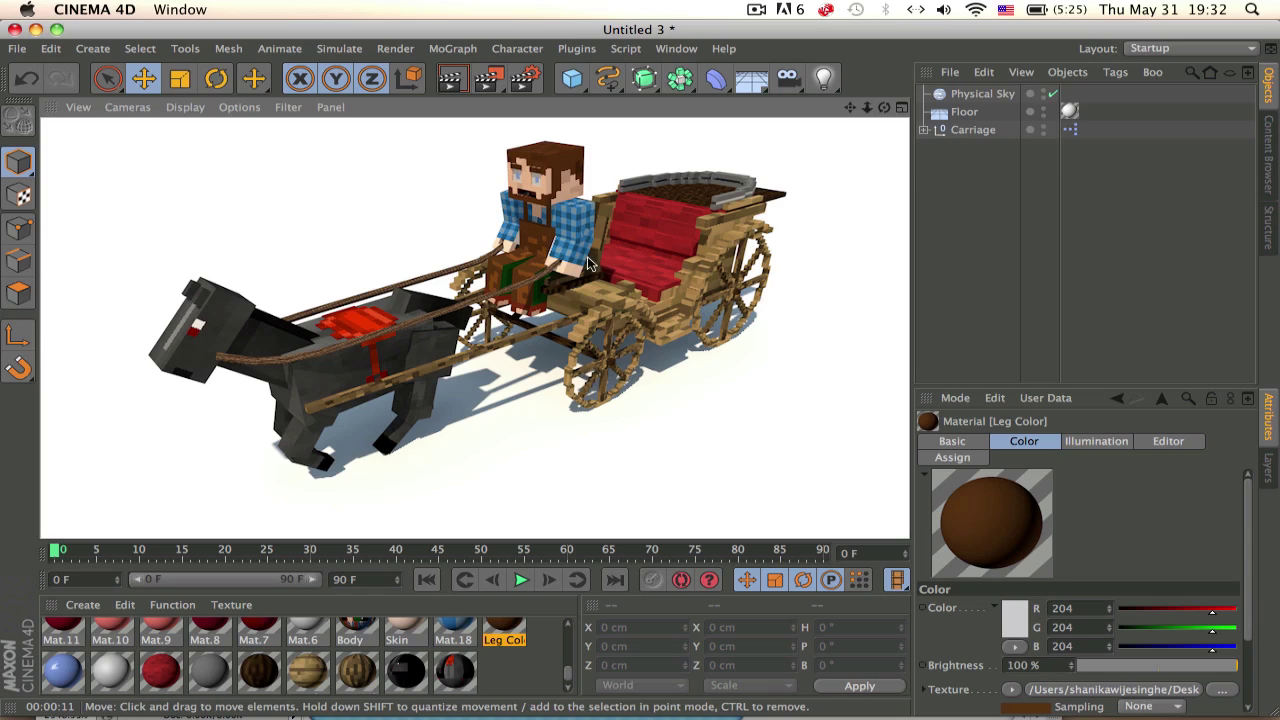
Delete the Floor and Physical Sky objects, then start the horse-and-carriage walk playback
left_click_drag(588, 263, 805, 433, "alt")
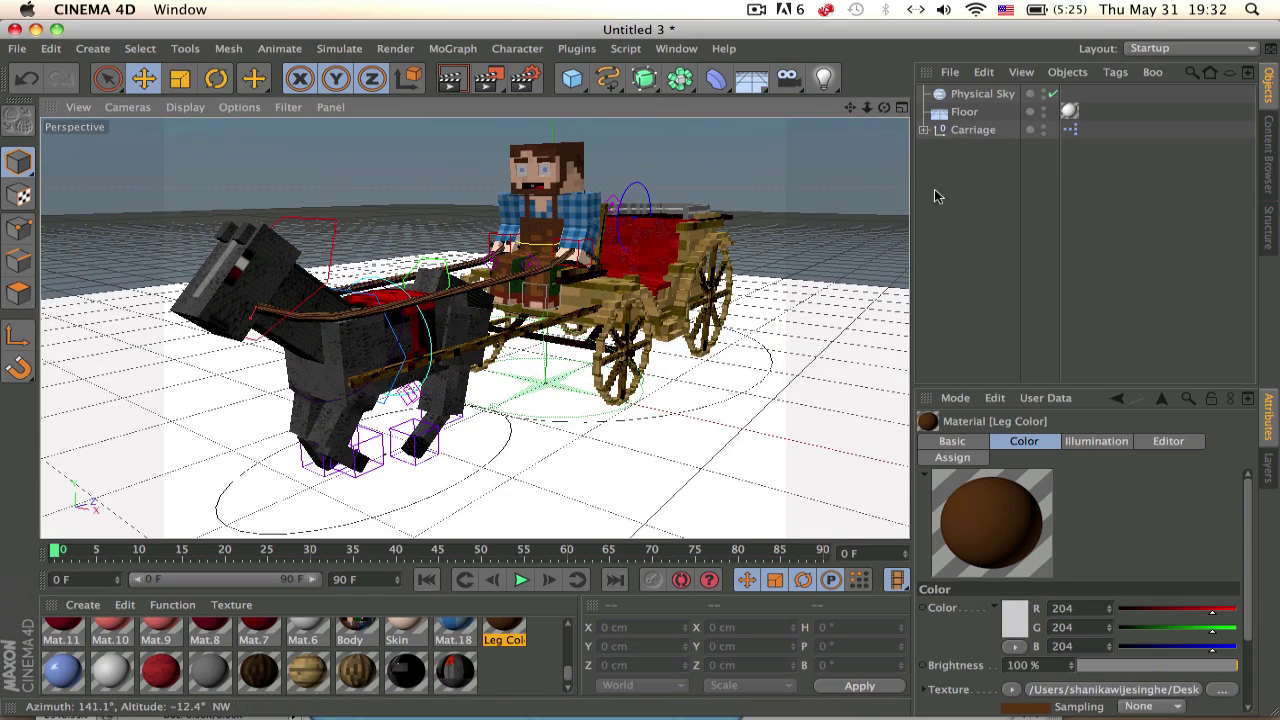
left_click(805, 433)
key("Delete")
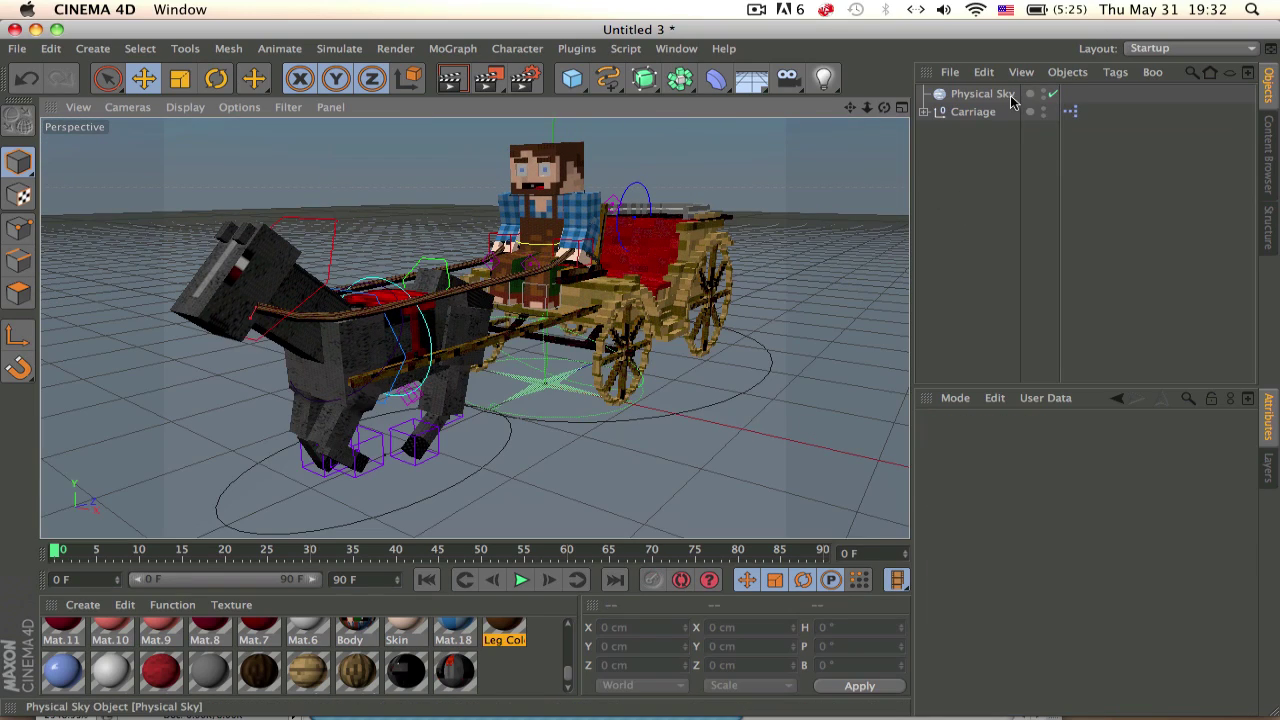
left_click(1006, 97)
key("Delete")
mouse_move(807, 194)
left_mouse_down("alt")
mouse_move(360, 300)
mouse_move(340, 284)
left_mouse_up("alt")
left_click(521, 580)
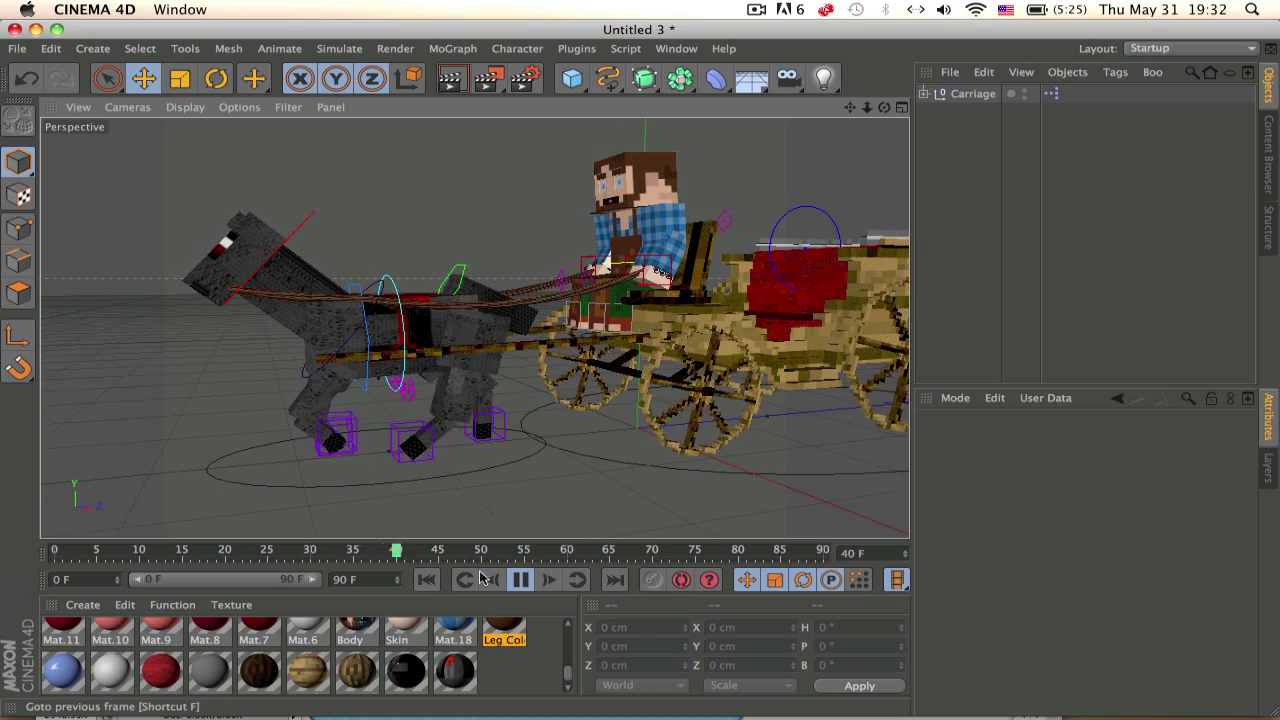
Set the Carriage's CMotion Walk mode from Path to Line and preview the forward walk
left_click(521, 580)
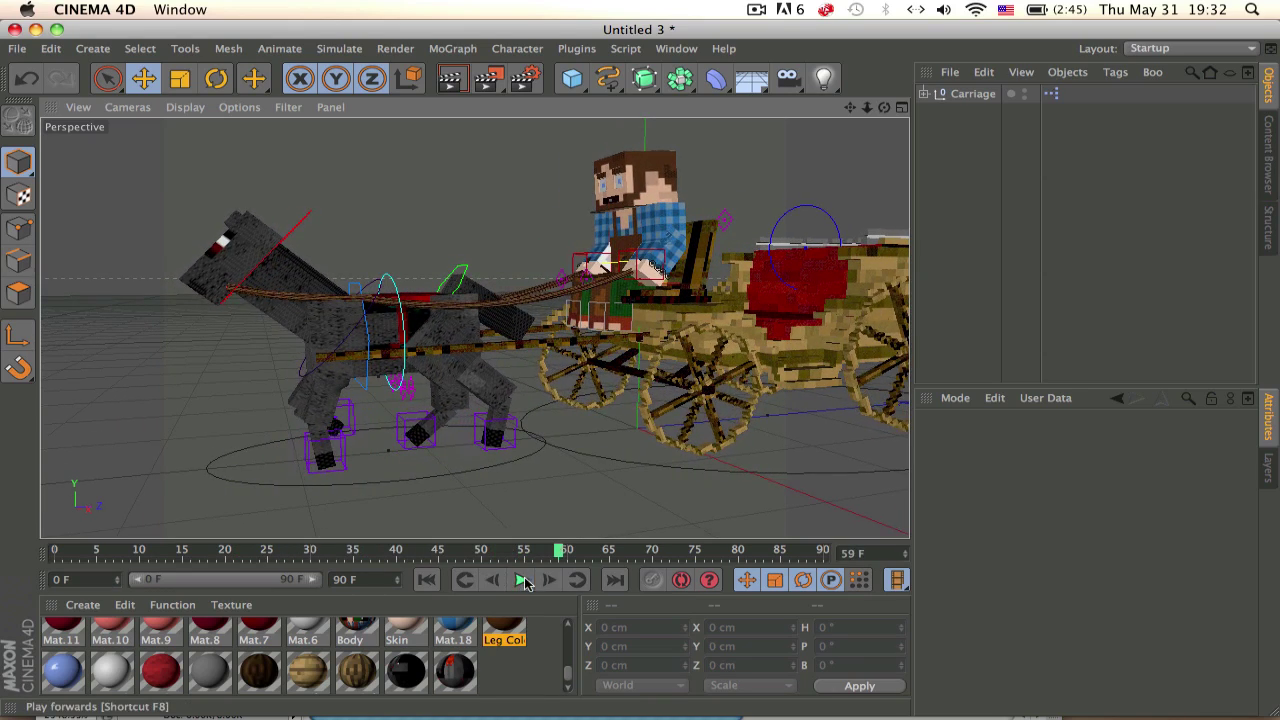
left_click(925, 93)
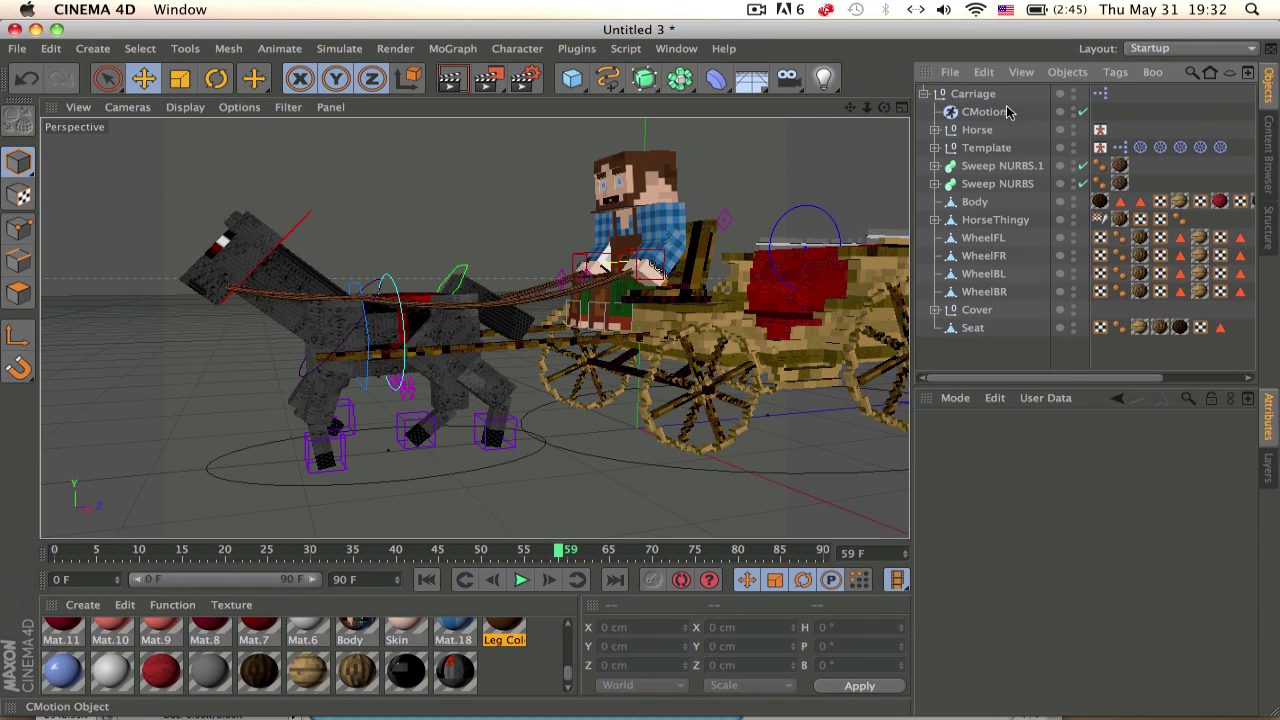
left_click(980, 111)
left_click(1030, 467)
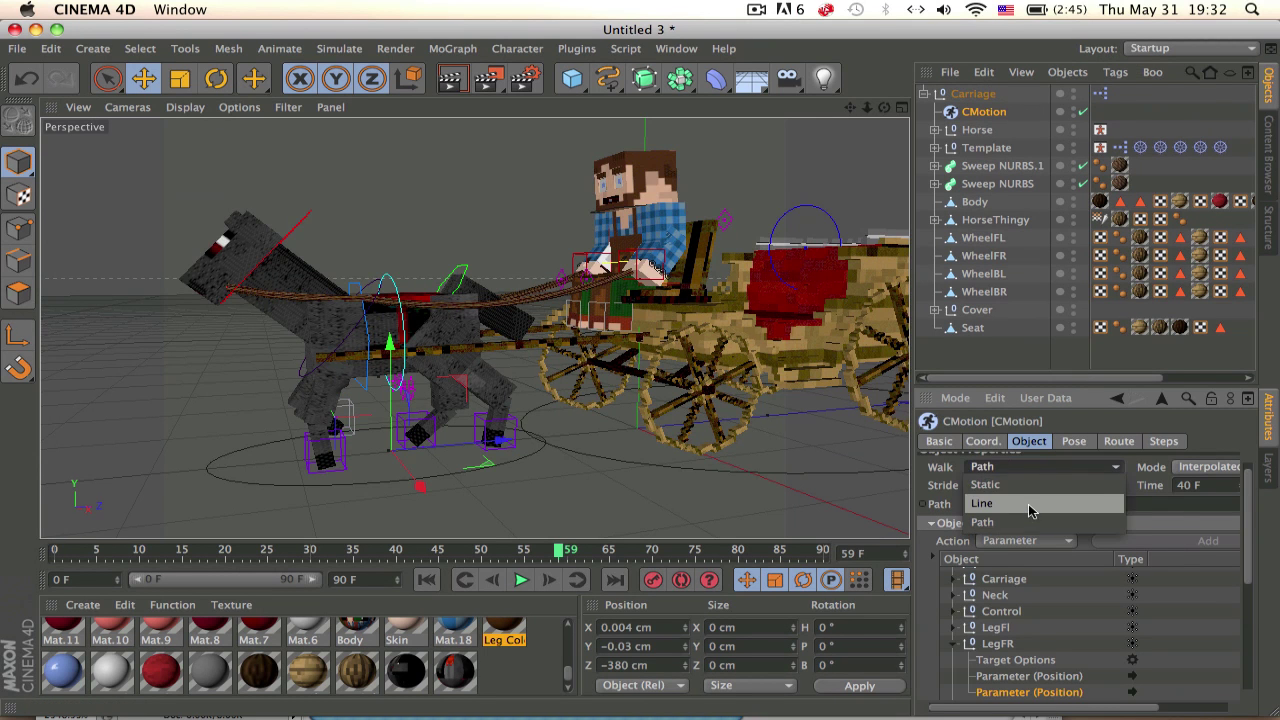
left_click(1030, 505)
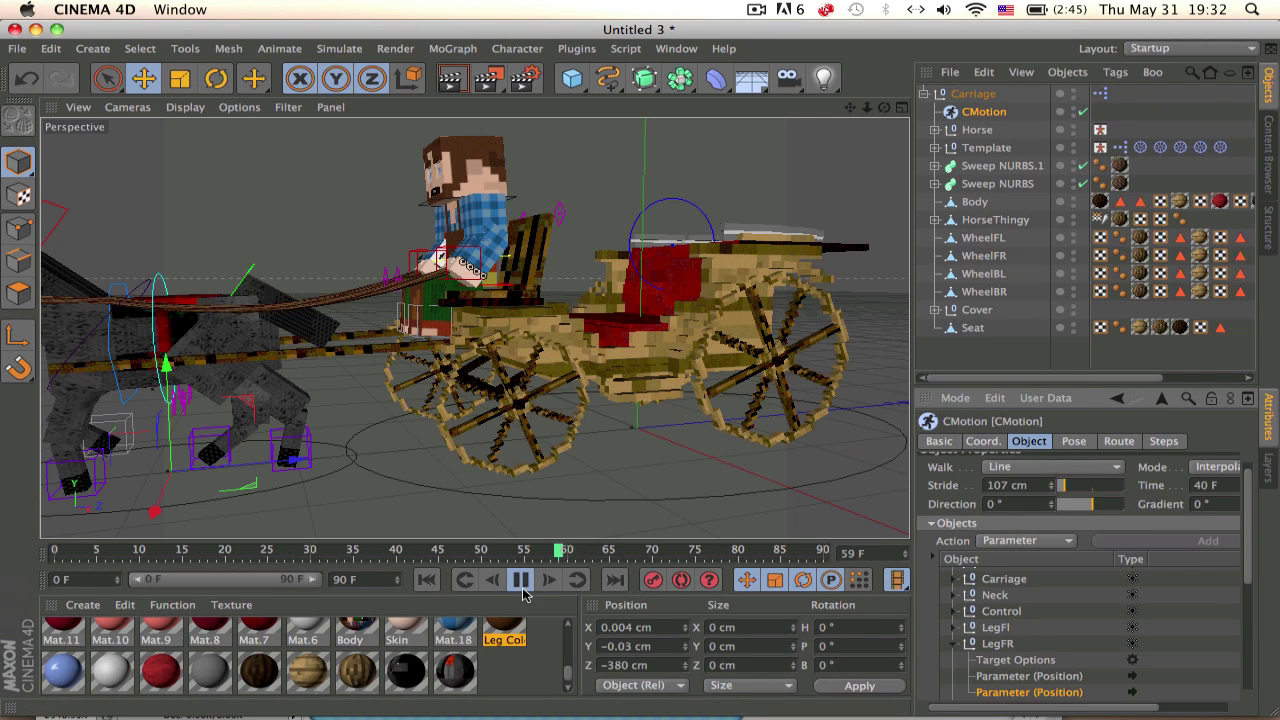
scroll(455, 393, "down", 2)
scroll(455, 393, "down", 3)
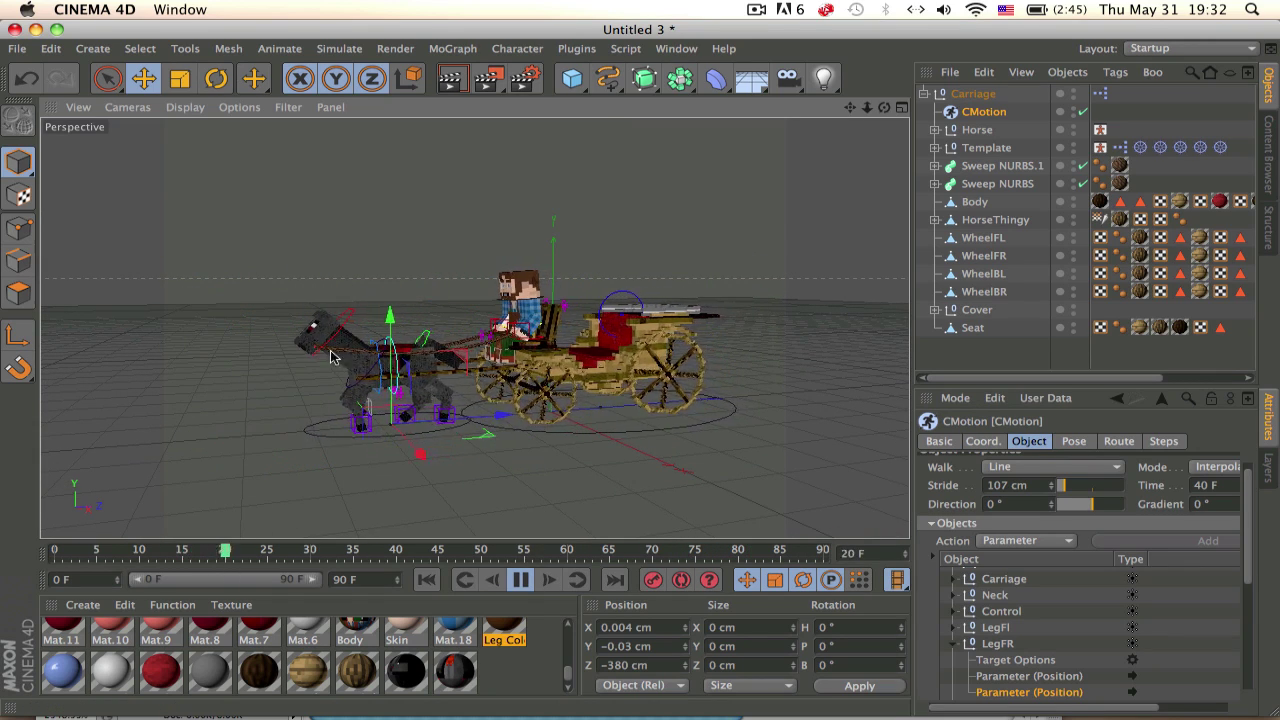
left_click(520, 582)
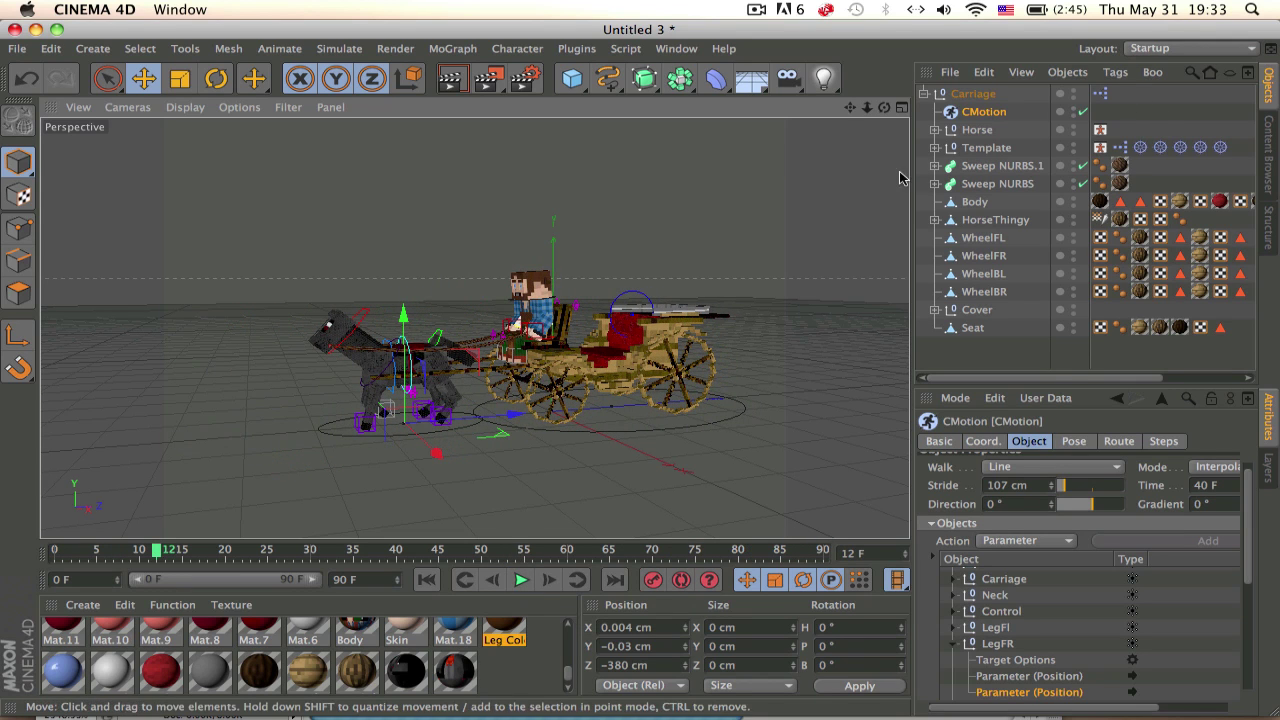
double_click(1100, 93)
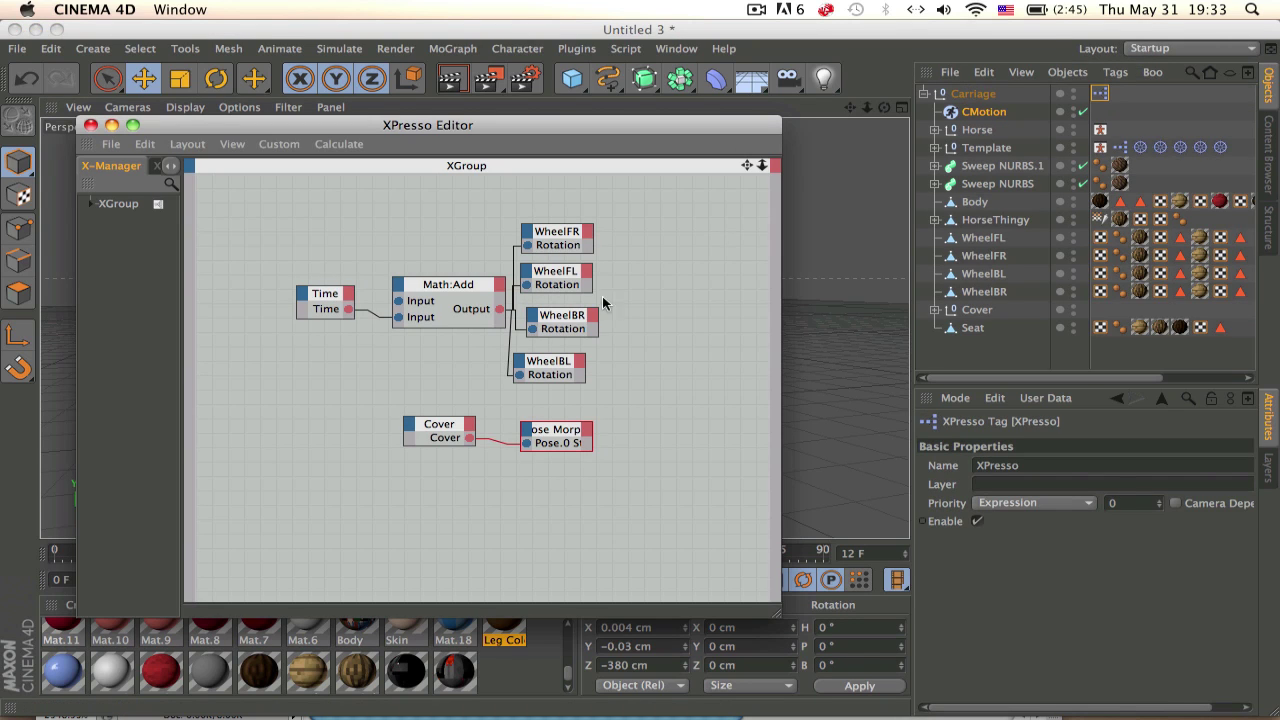
left_click_drag(451, 285, 420, 284)
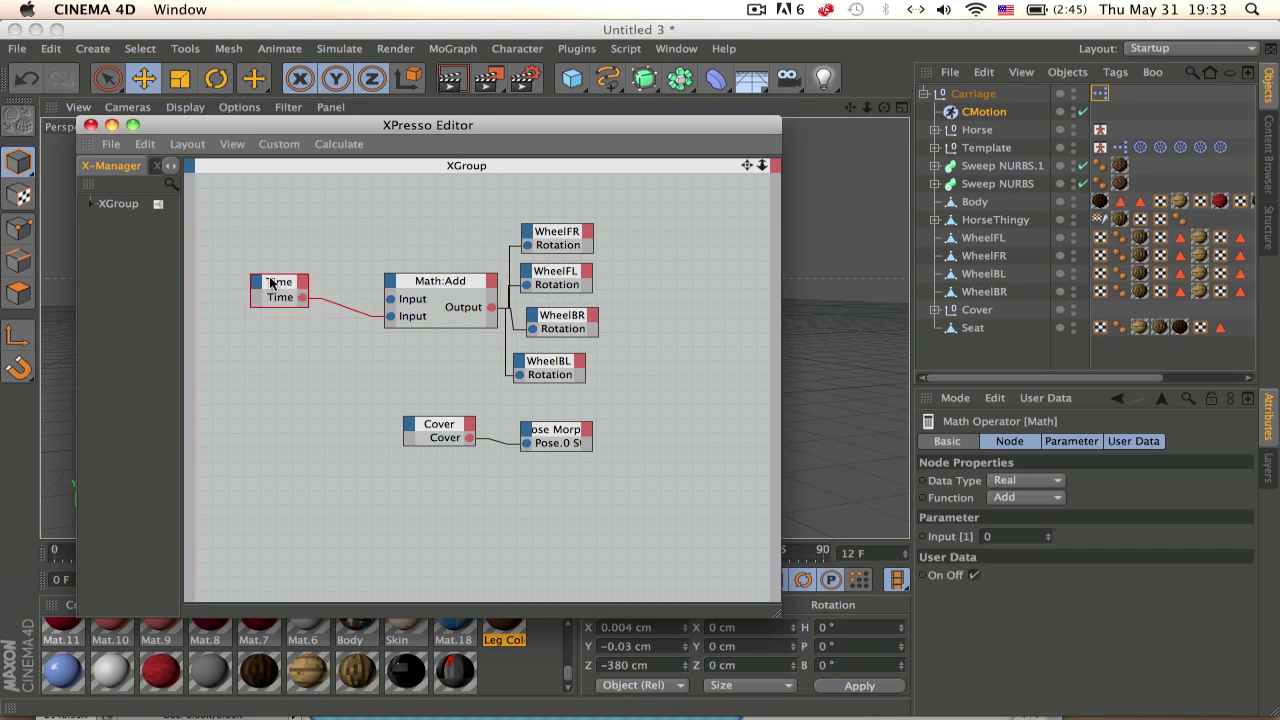
left_click_drag(318, 295, 272, 285)
right_click(273, 240)
mouse_move(310, 250)
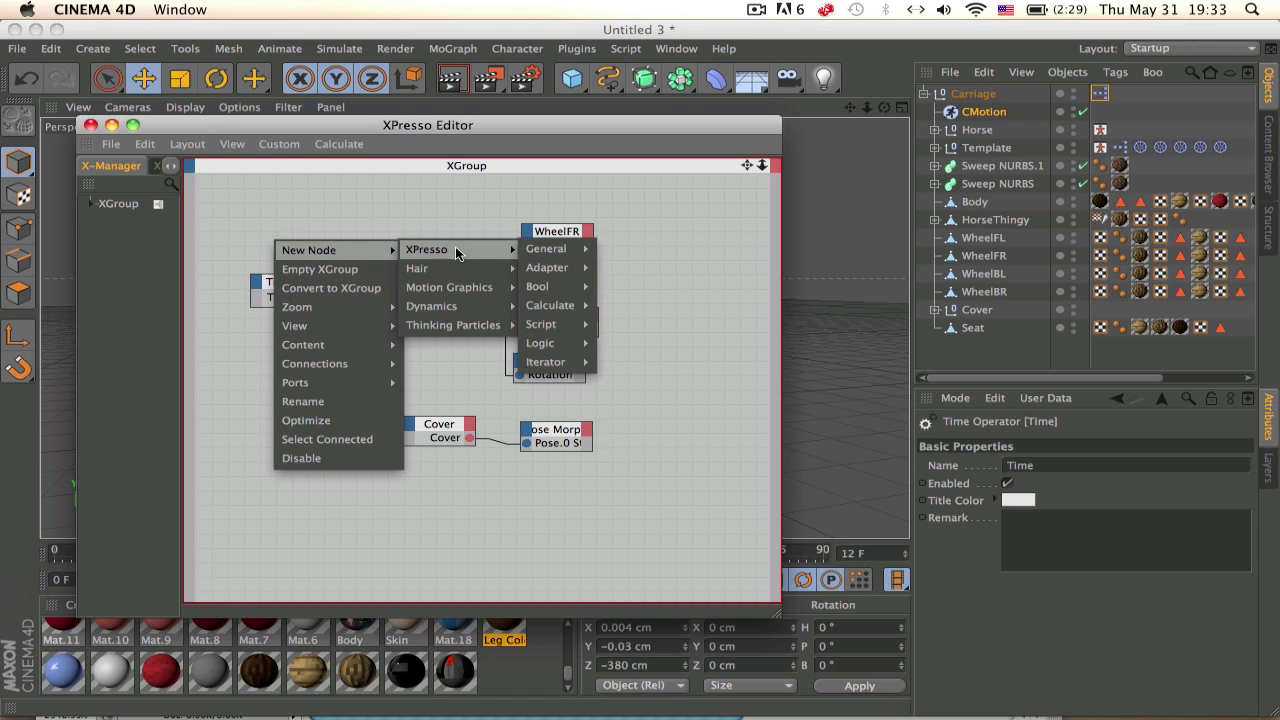
mouse_move(546, 248)
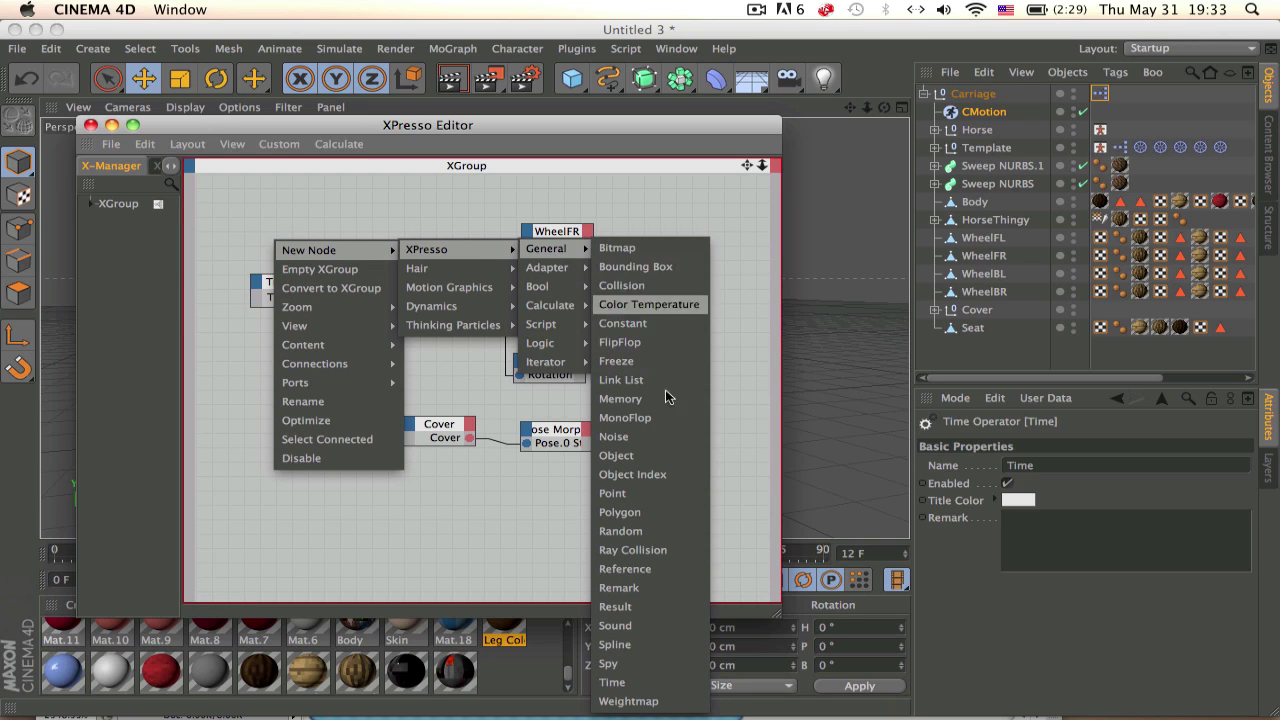
left_click(380, 182)
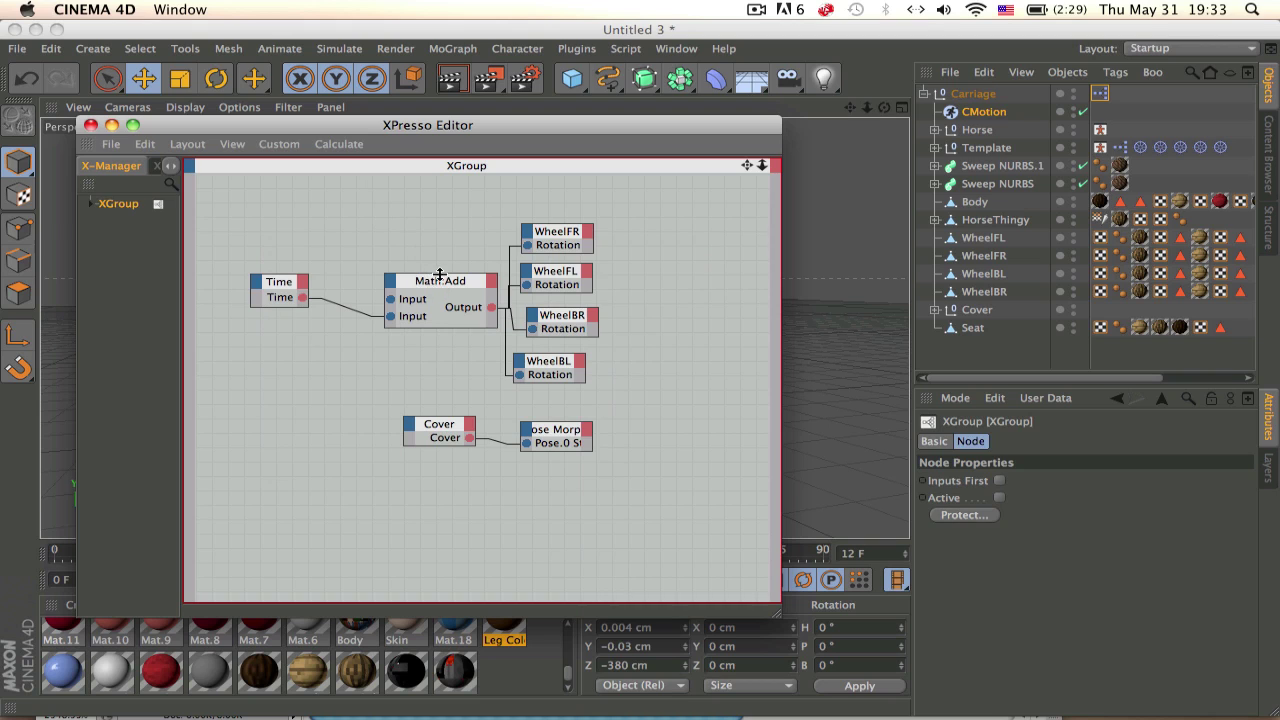
left_click(439, 276)
right_click(424, 258)
mouse_move(470, 265)
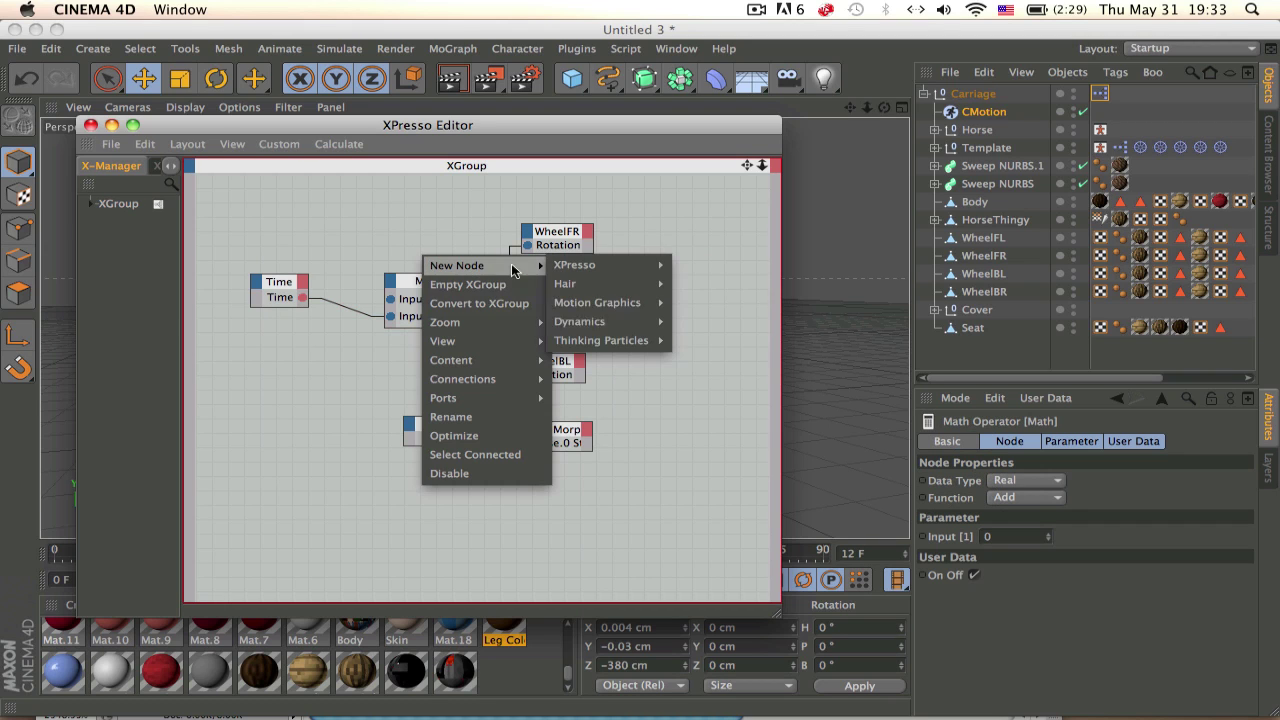
left_click(700, 396)
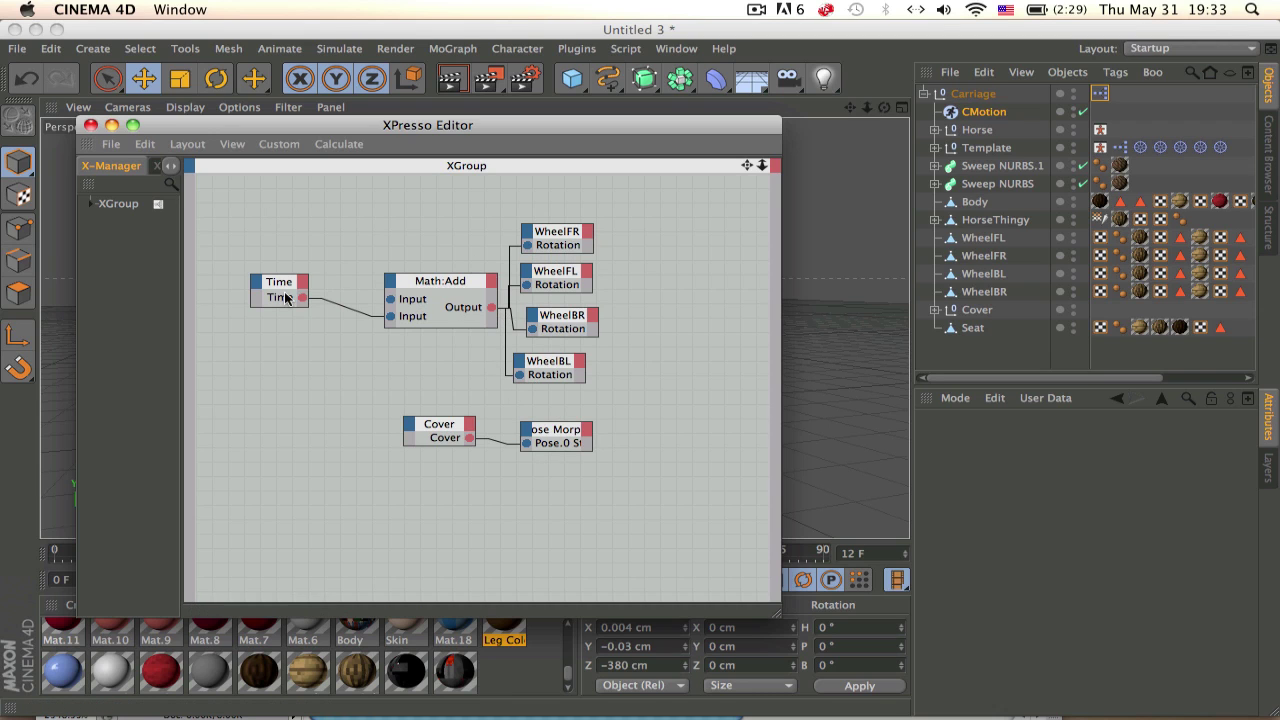
Close the XPresso editor and drag the Cover null's slider to test unfolding the carriage cover
left_click(91, 124)
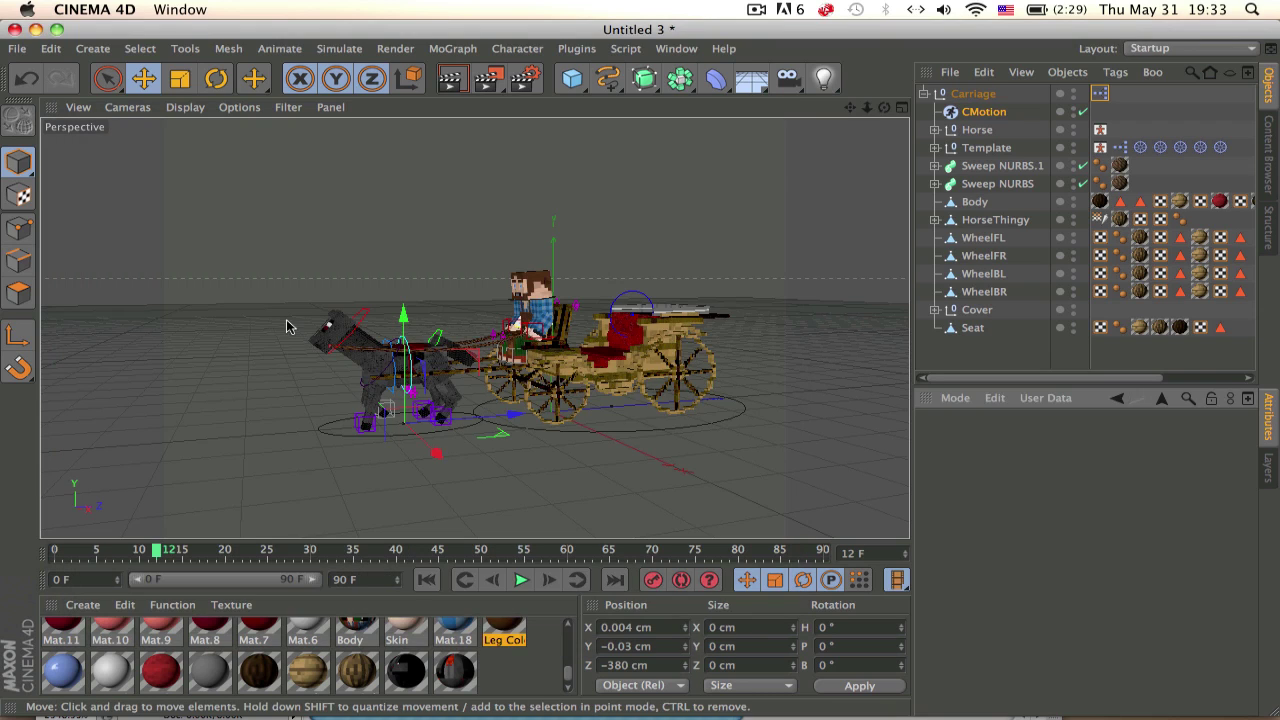
mouse_move(686, 323)
left_mouse_down("alt")
mouse_move(573, 256)
mouse_move(686, 323)
left_mouse_up("alt")
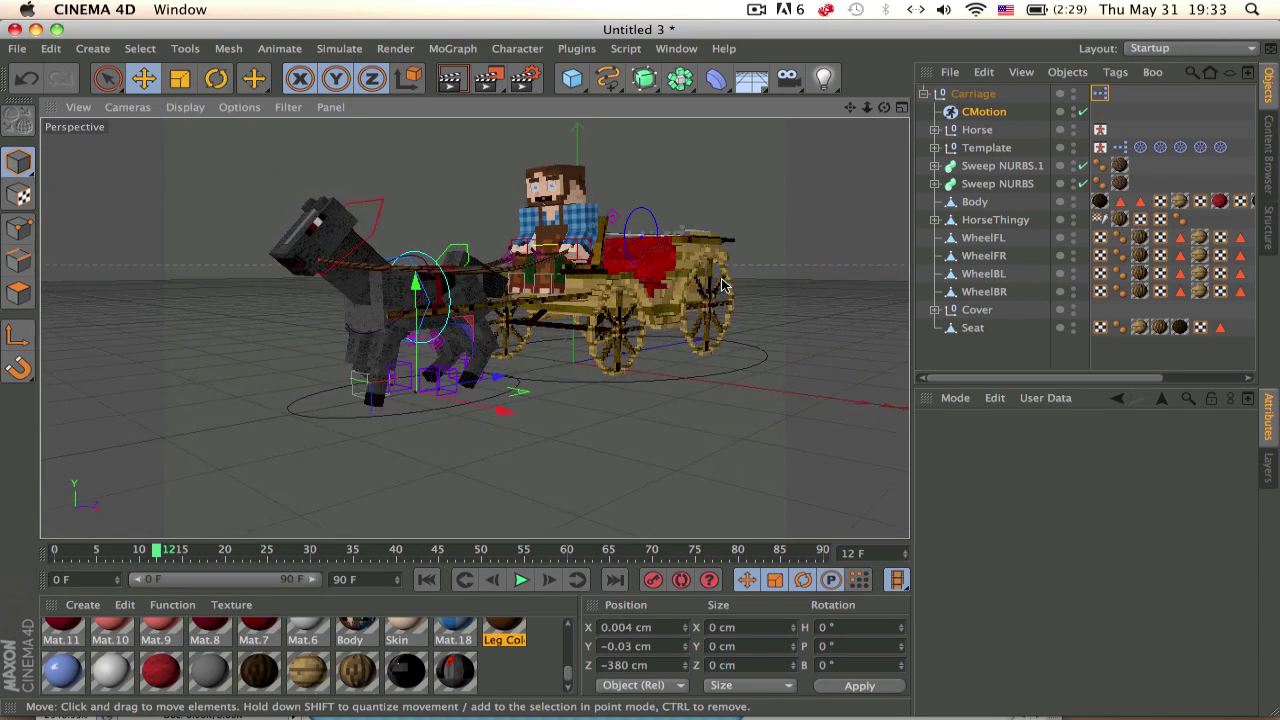
left_click(655, 247)
scroll(655, 247, "up", 5)
left_click_drag(540, 314, 645, 299)
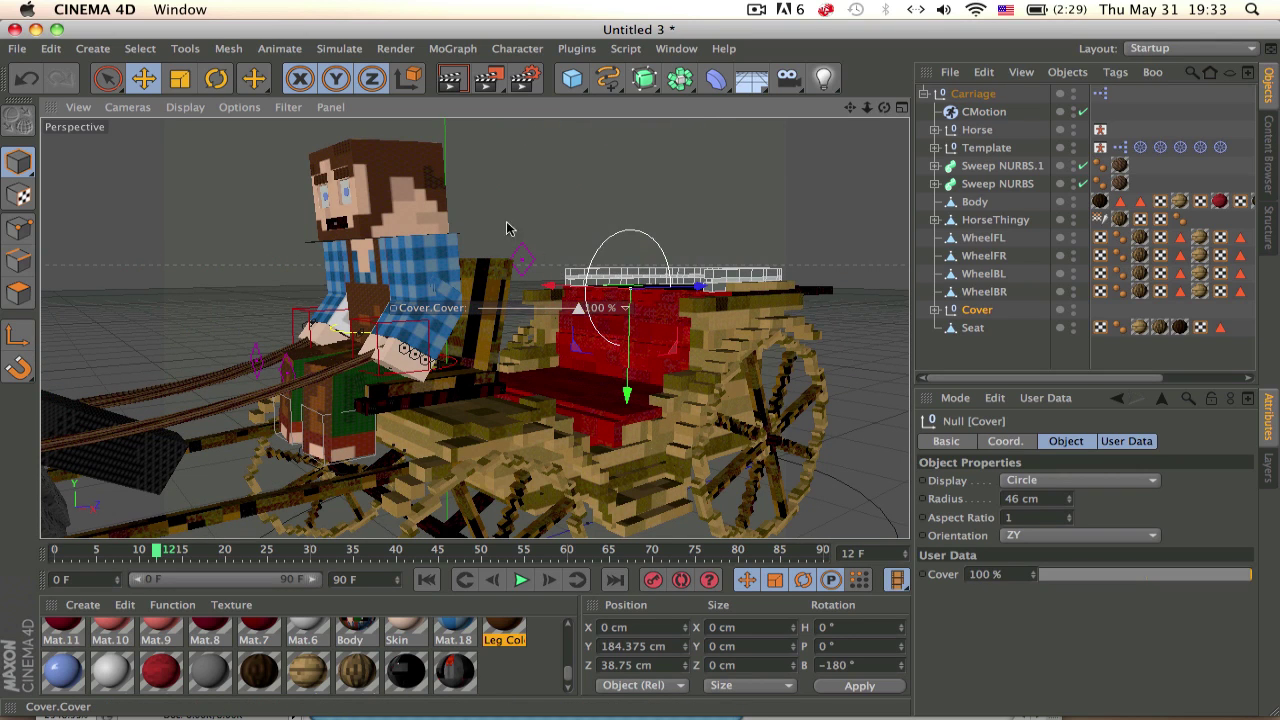
left_click_drag(503, 222, 683, 128, "alt")
left_click(420, 172)
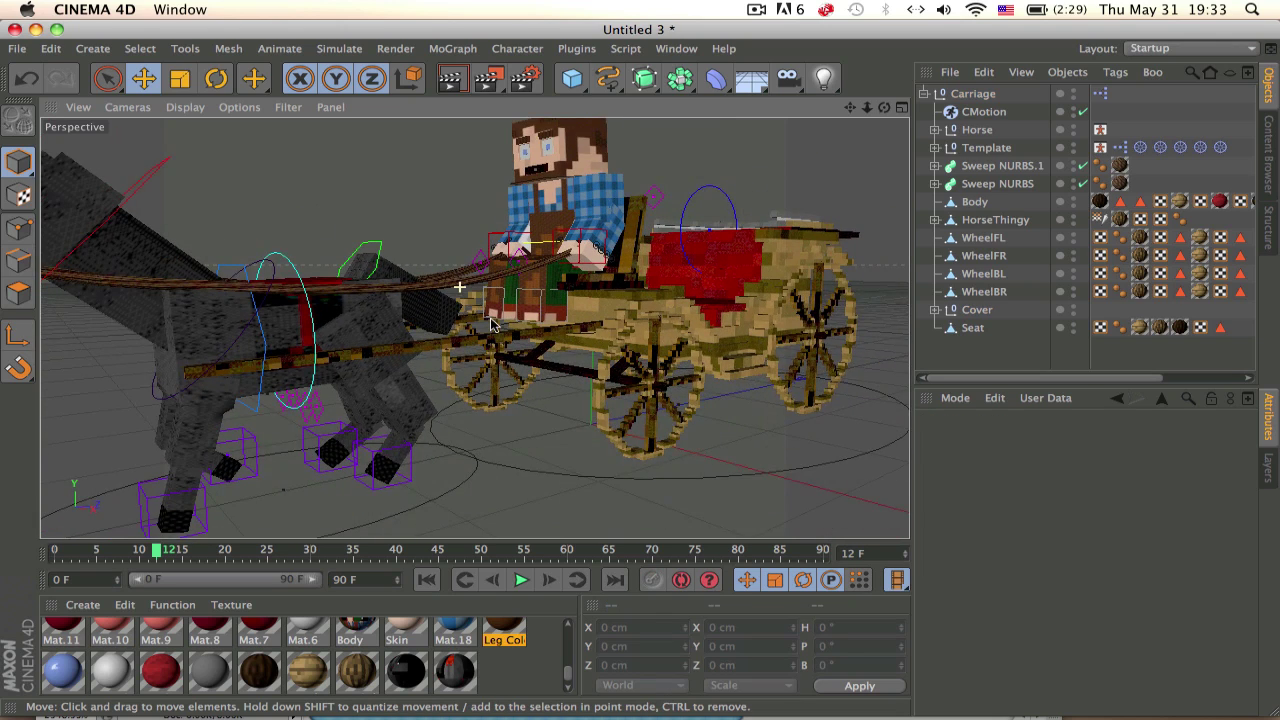
scroll(445, 427, "down", 4)
Select CMotion, Boole and LeftArmGoal, play the animation, then return to frame 0
left_click(975, 112)
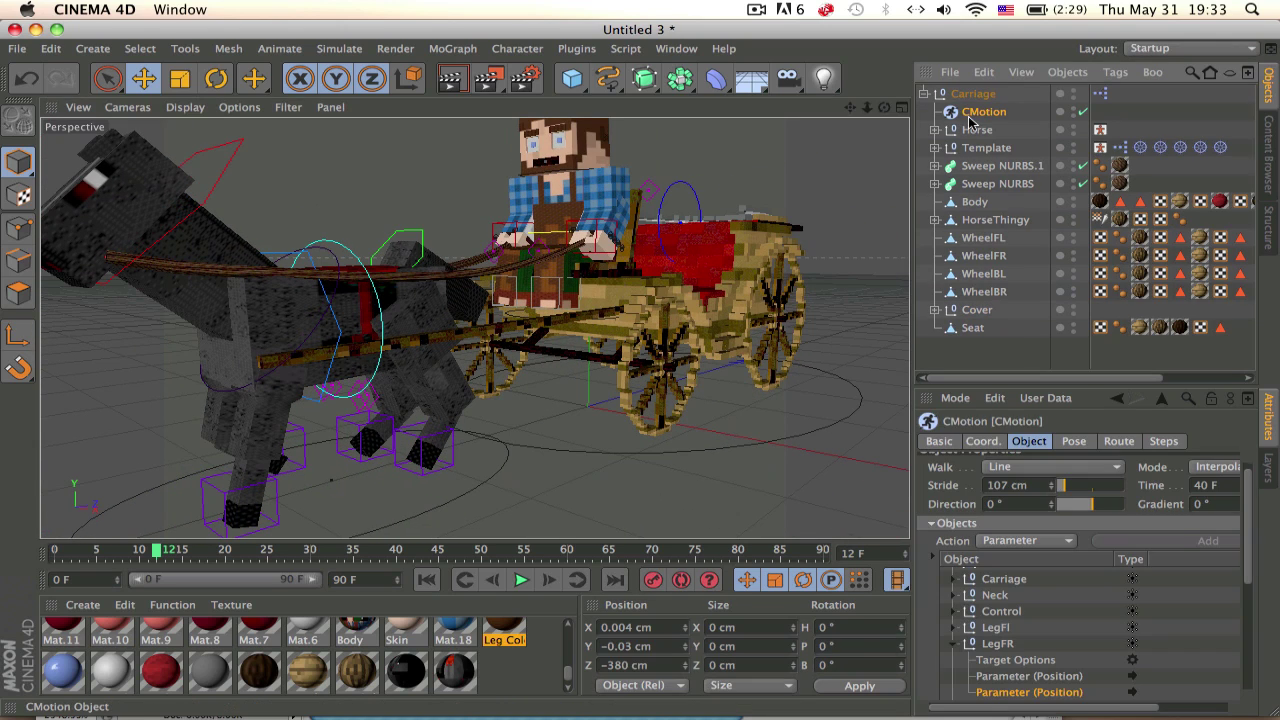
left_click(592, 228)
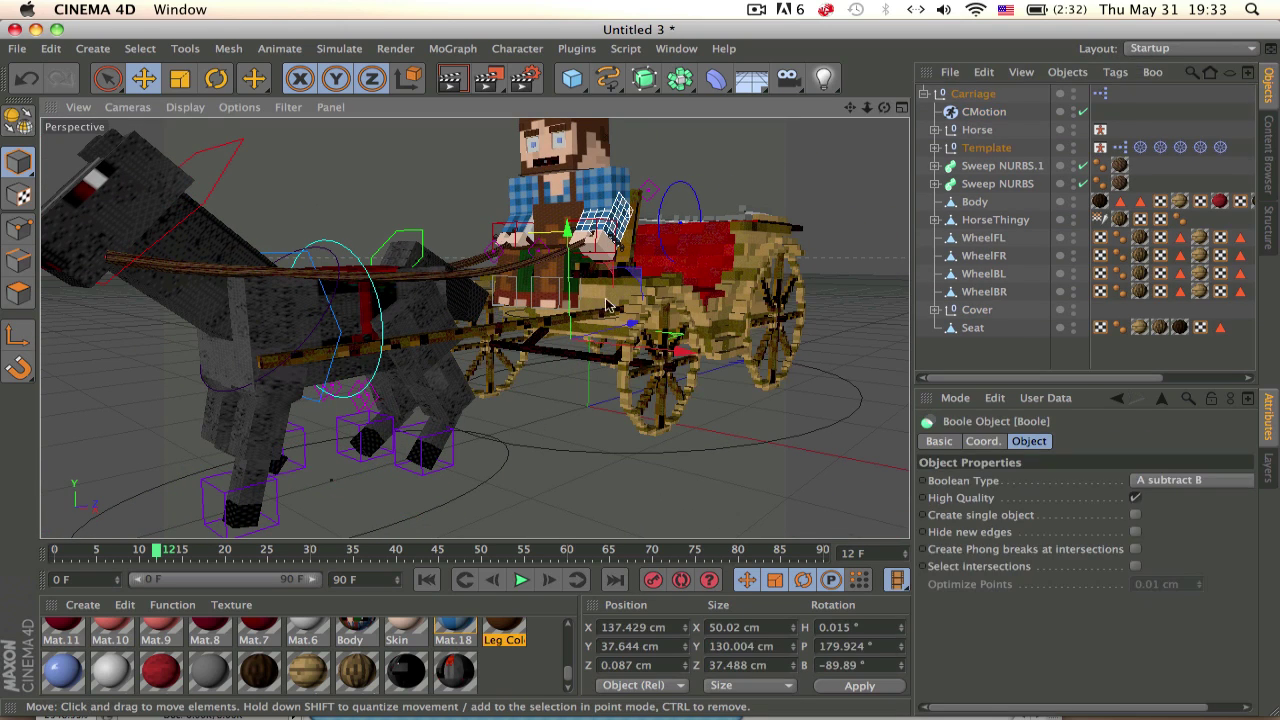
left_click(594, 224)
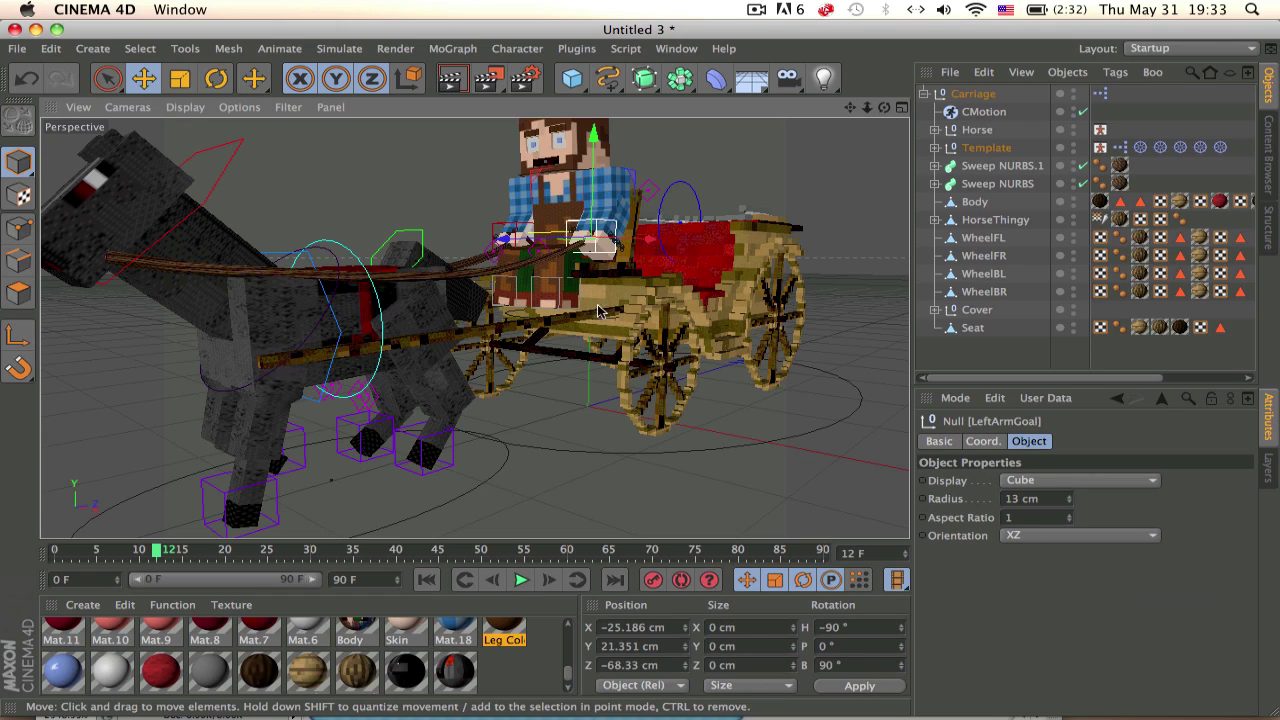
left_click(521, 580)
key("e")
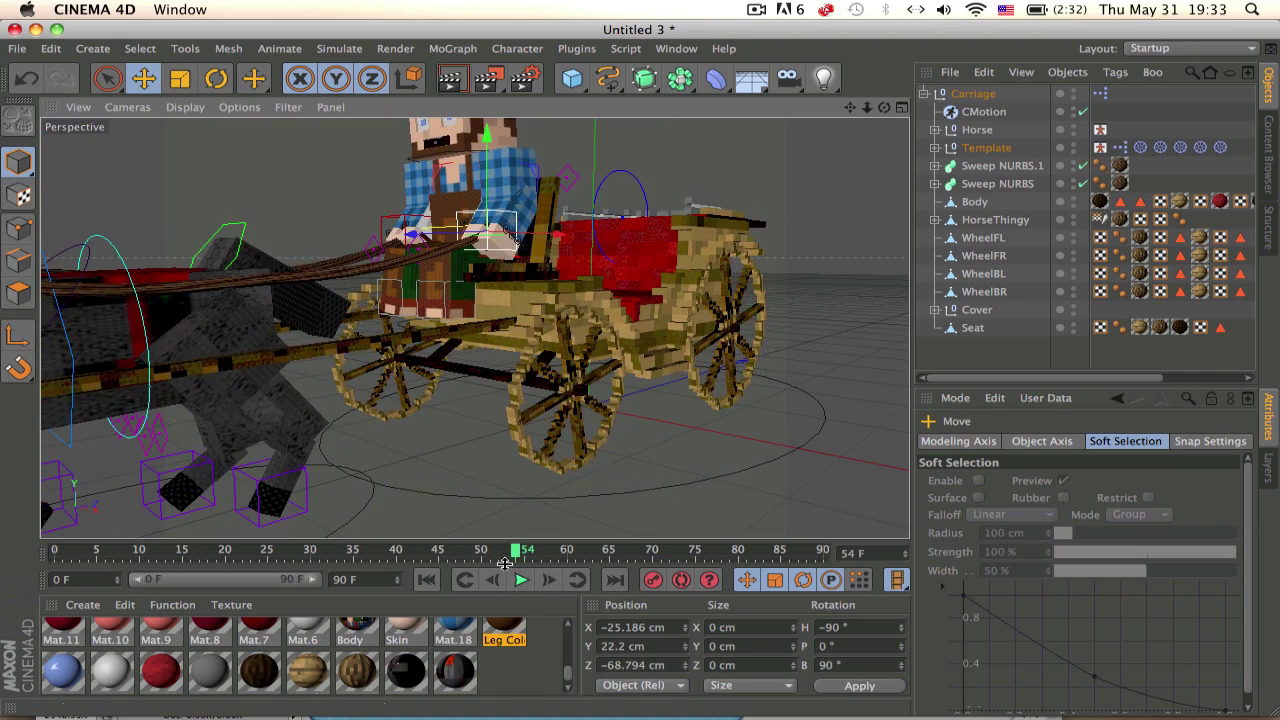
left_click(56, 549)
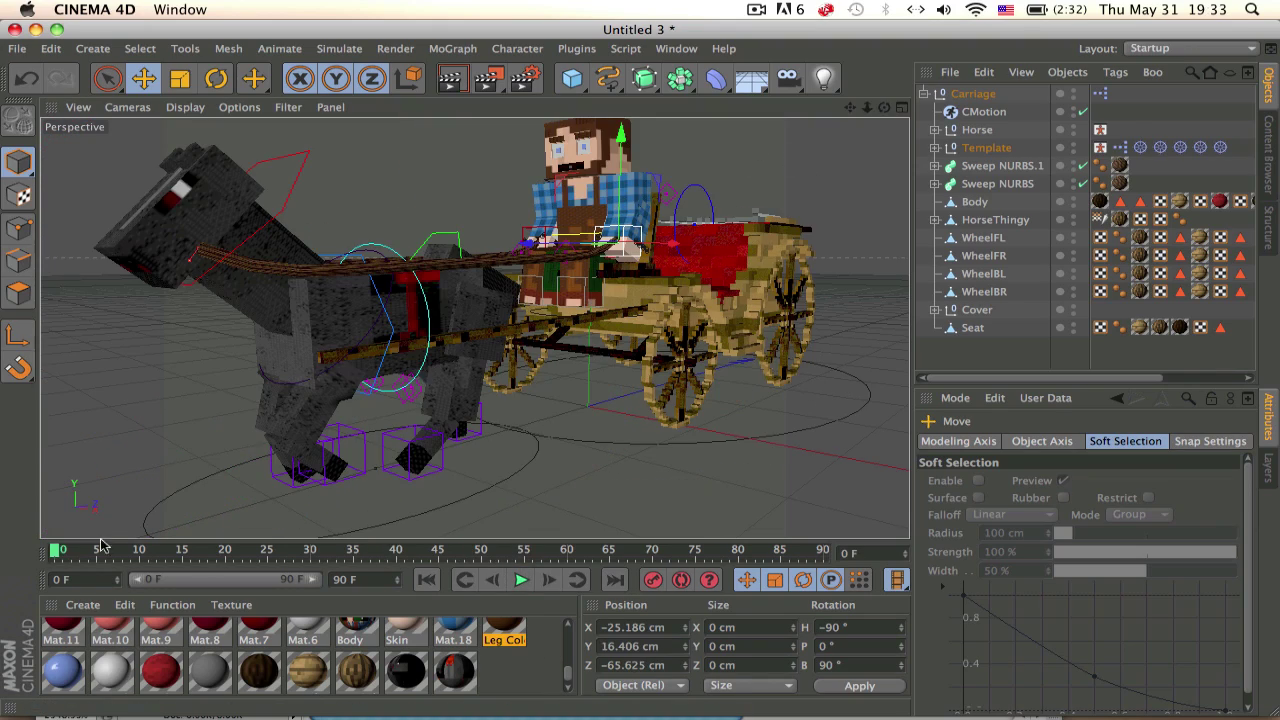
Disable CMotion, then select and inspect the carriage's WheelFL, Body and Cover
left_click(1082, 111)
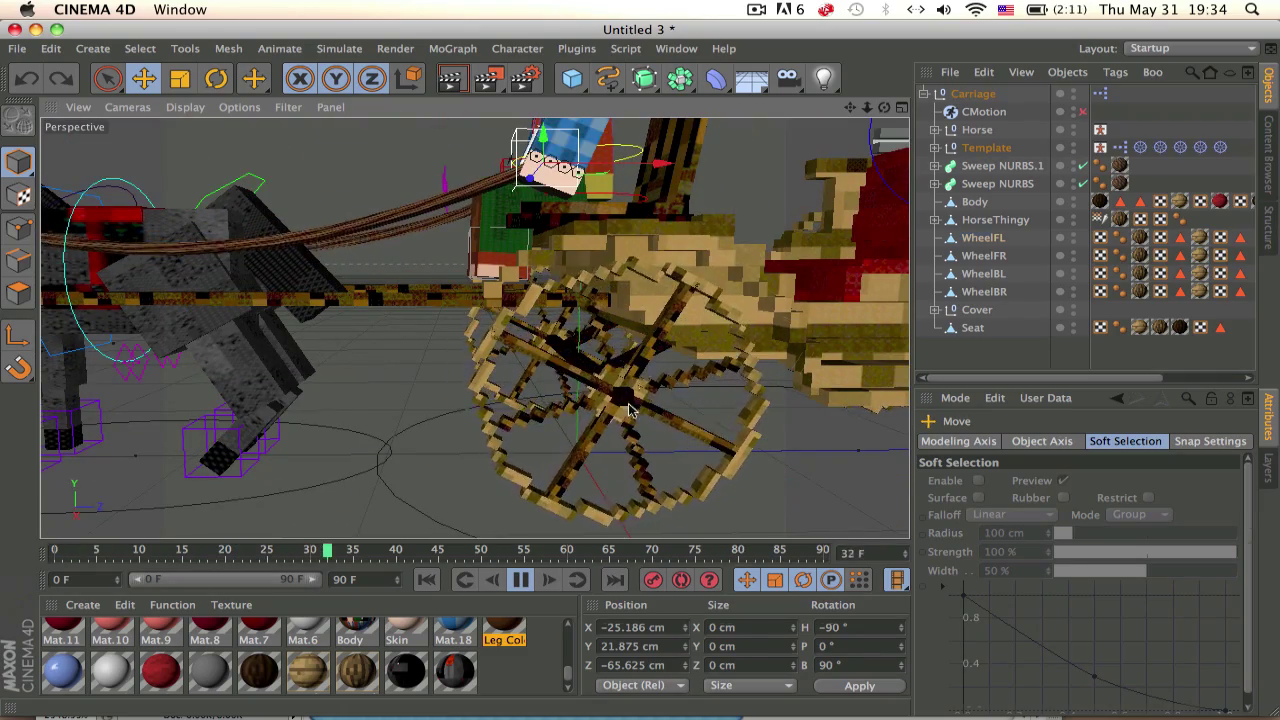
left_click(614, 445)
mouse_move(595, 230)
left_mouse_down("alt")
mouse_move(490, 220)
mouse_move(652, 195)
mouse_move(646, 517)
mouse_move(609, 240)
left_mouse_up("alt")
left_click(594, 302)
left_click_drag(651, 309, 760, 318, "alt")
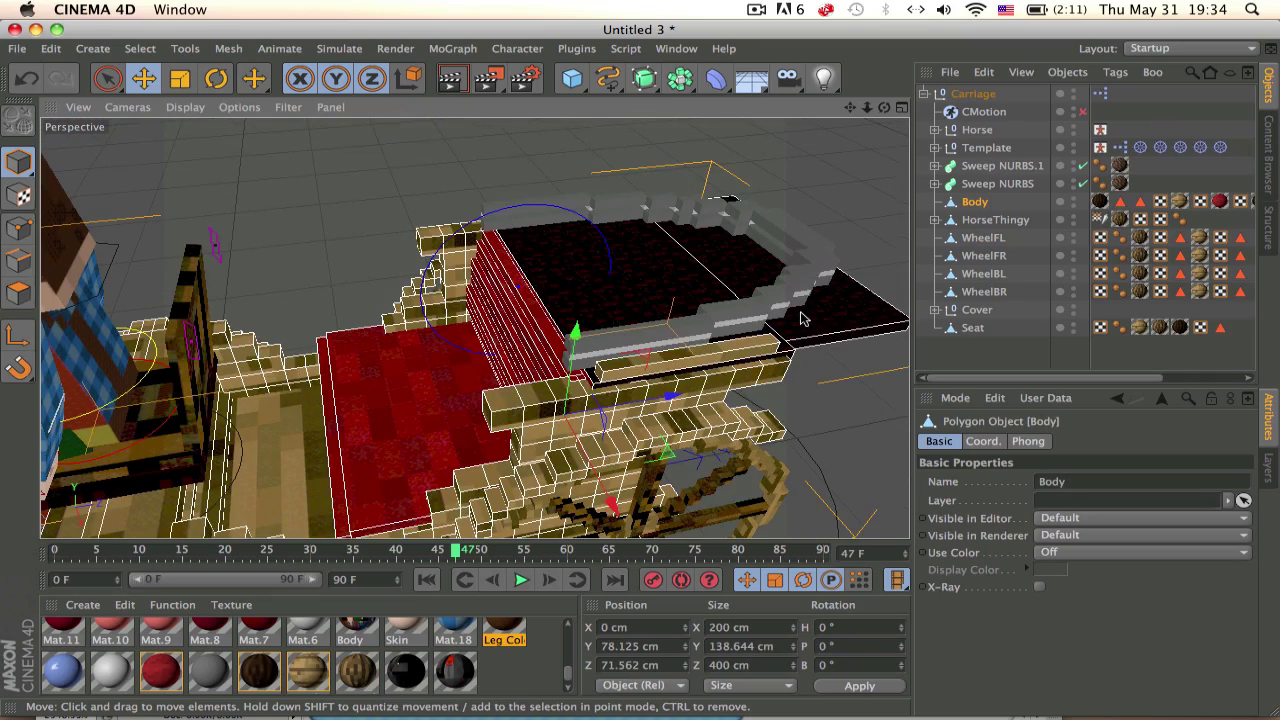
mouse_move(760, 262)
left_mouse_down("alt")
mouse_move(740, 271)
mouse_move(666, 254)
mouse_move(477, 329)
mouse_move(522, 225)
mouse_move(543, 280)
mouse_move(600, 343)
mouse_move(588, 318)
mouse_move(570, 316)
mouse_move(640, 300)
left_mouse_up("alt")
left_click(590, 325)
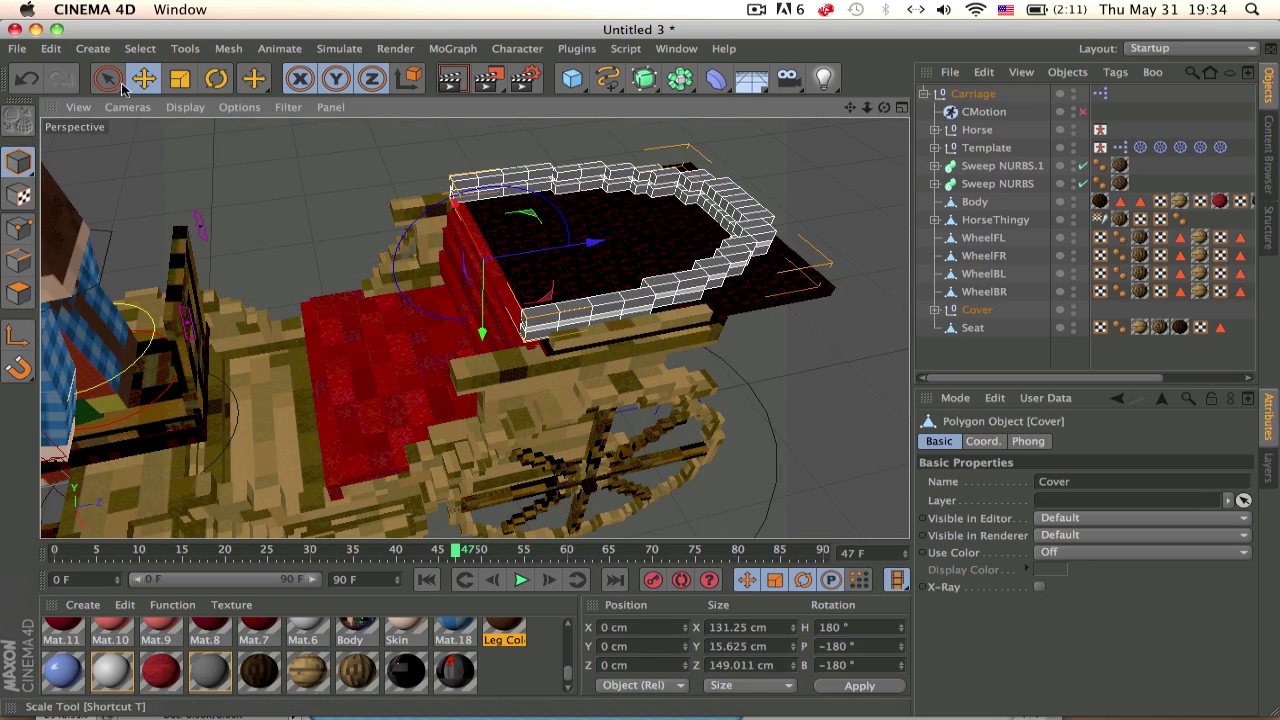
Start a new empty project
left_click(16, 50)
left_click(40, 75)
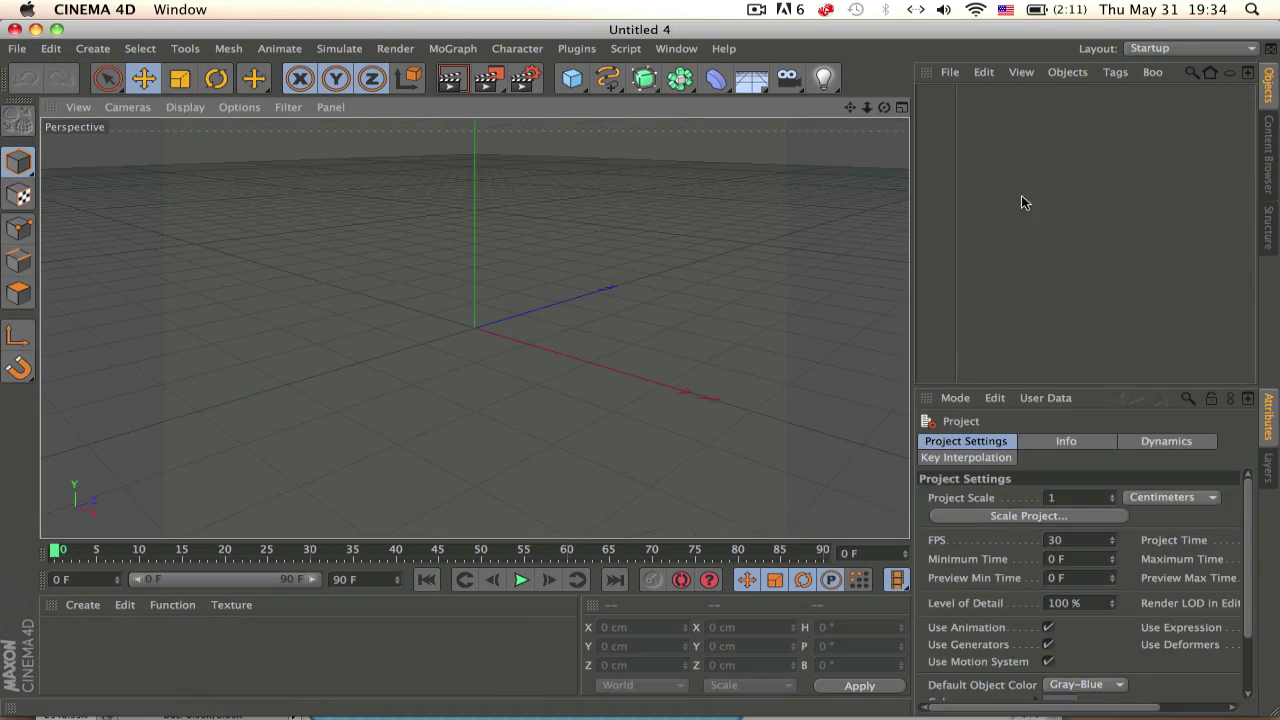
mouse_move(557, 191)
left_mouse_down("alt")
mouse_move(663, 149)
mouse_move(691, 180)
mouse_move(686, 264)
mouse_move(703, 251)
mouse_move(690, 200)
left_mouse_up("alt")
In the maximized Front view, draw a Linear Spline from the origin straight up
left_click(609, 85)
left_click(703, 133)
key("F3")
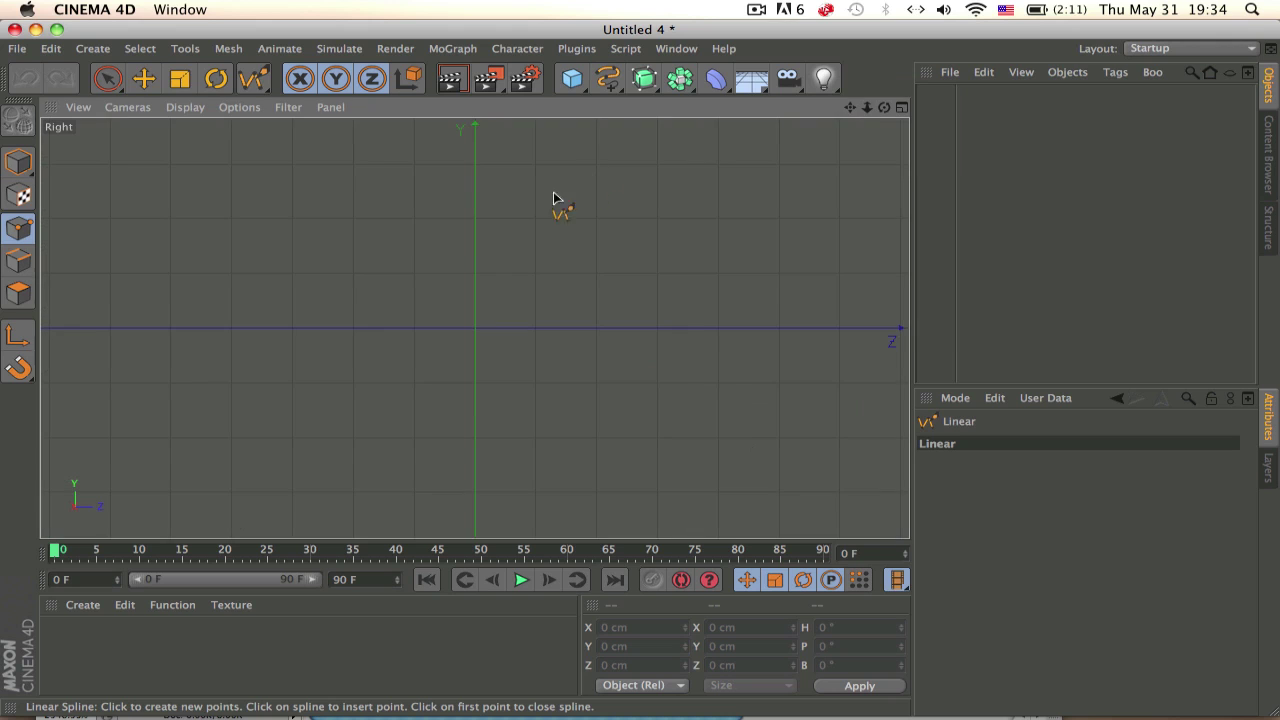
scroll(470, 250, "down", 3)
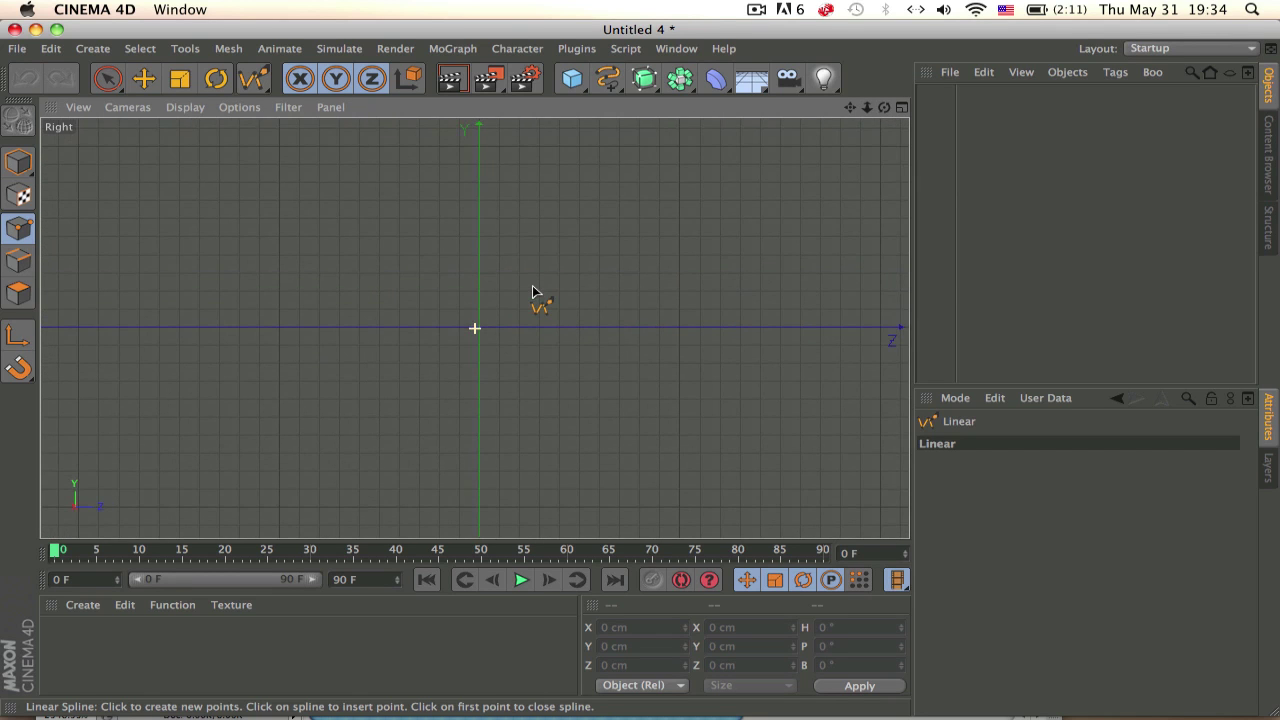
left_click(902, 108)
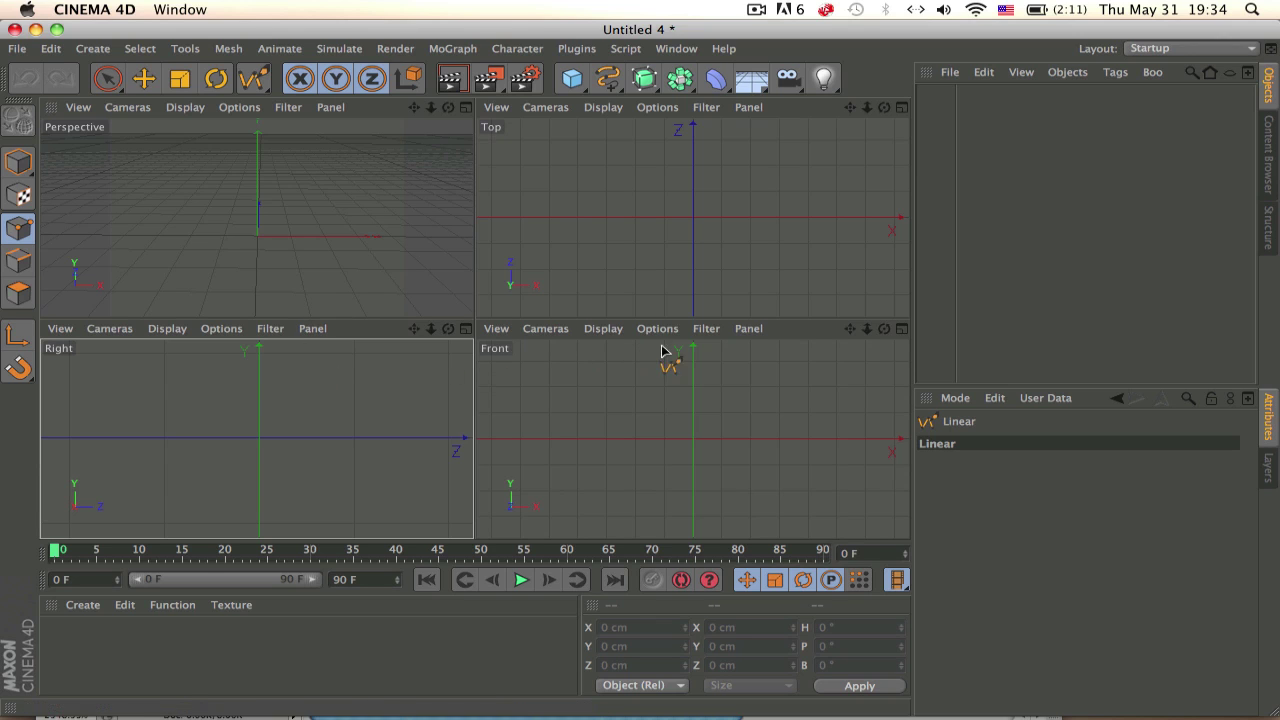
left_click(902, 330)
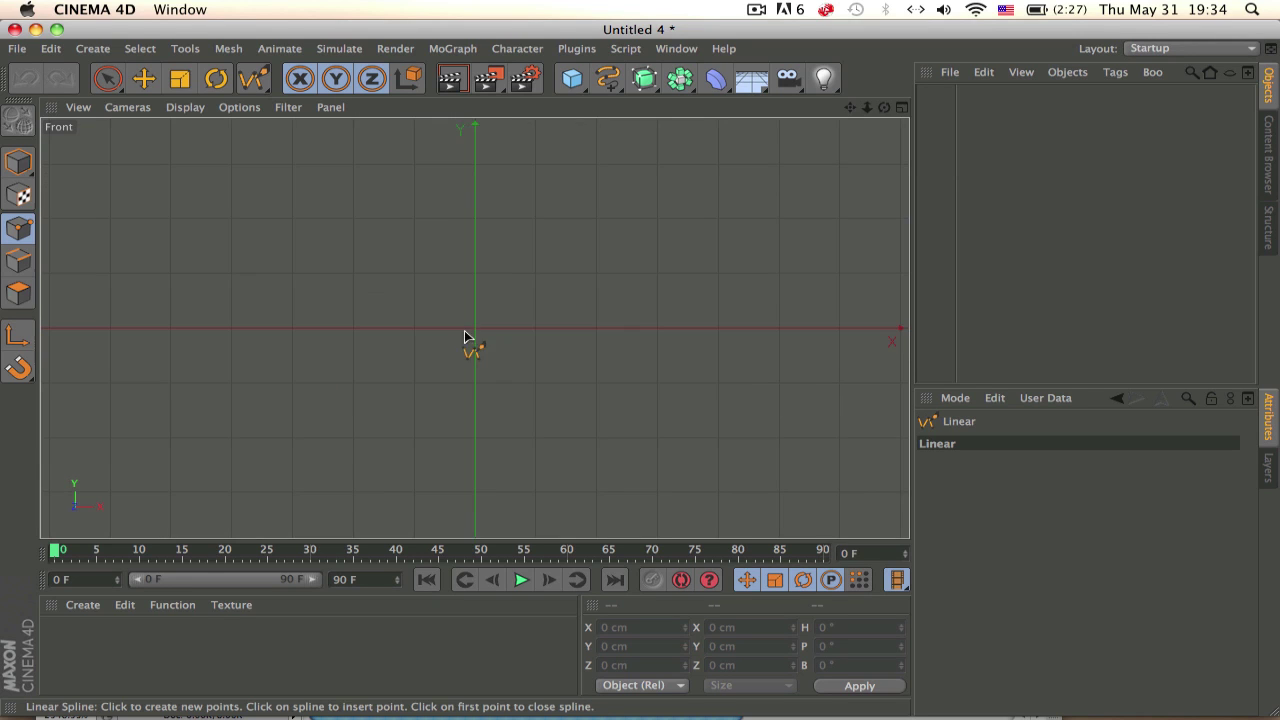
left_click(475, 332)
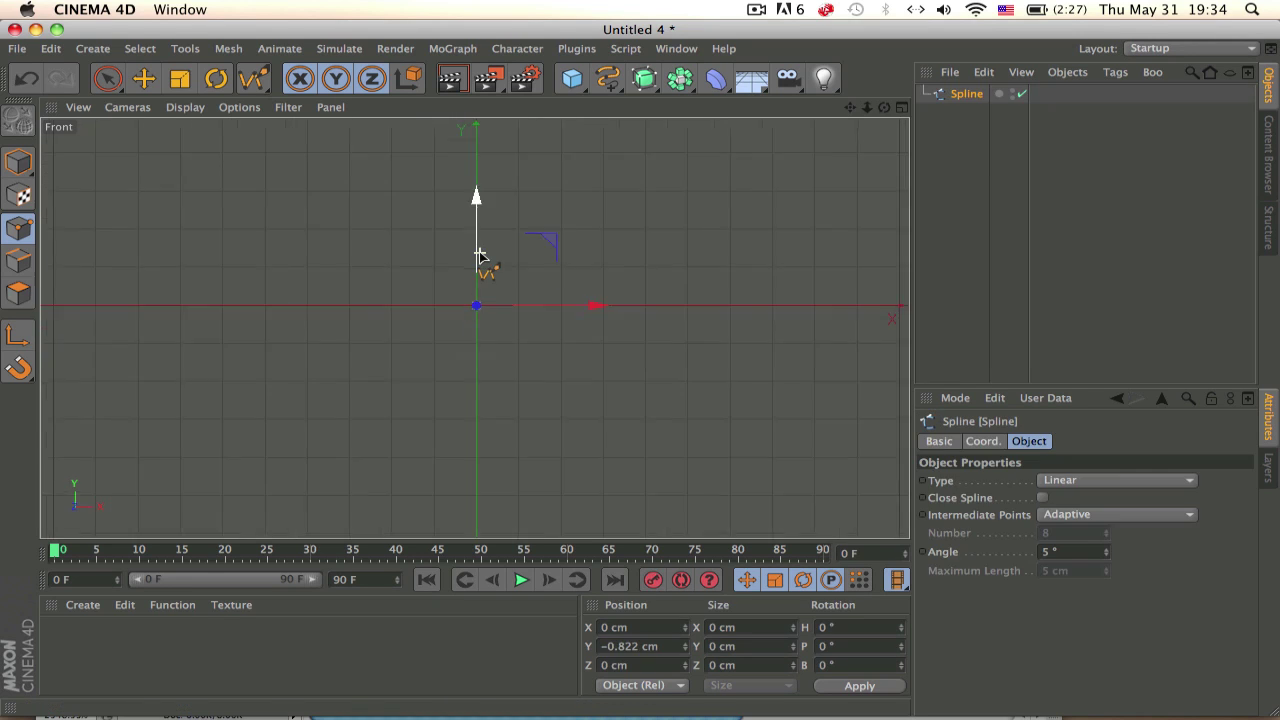
middle_click_drag(484, 258, 497, 325, "alt")
left_click(481, 210)
Undo the stray extra spline point and return to Model mode in Perspective view
key("F1")
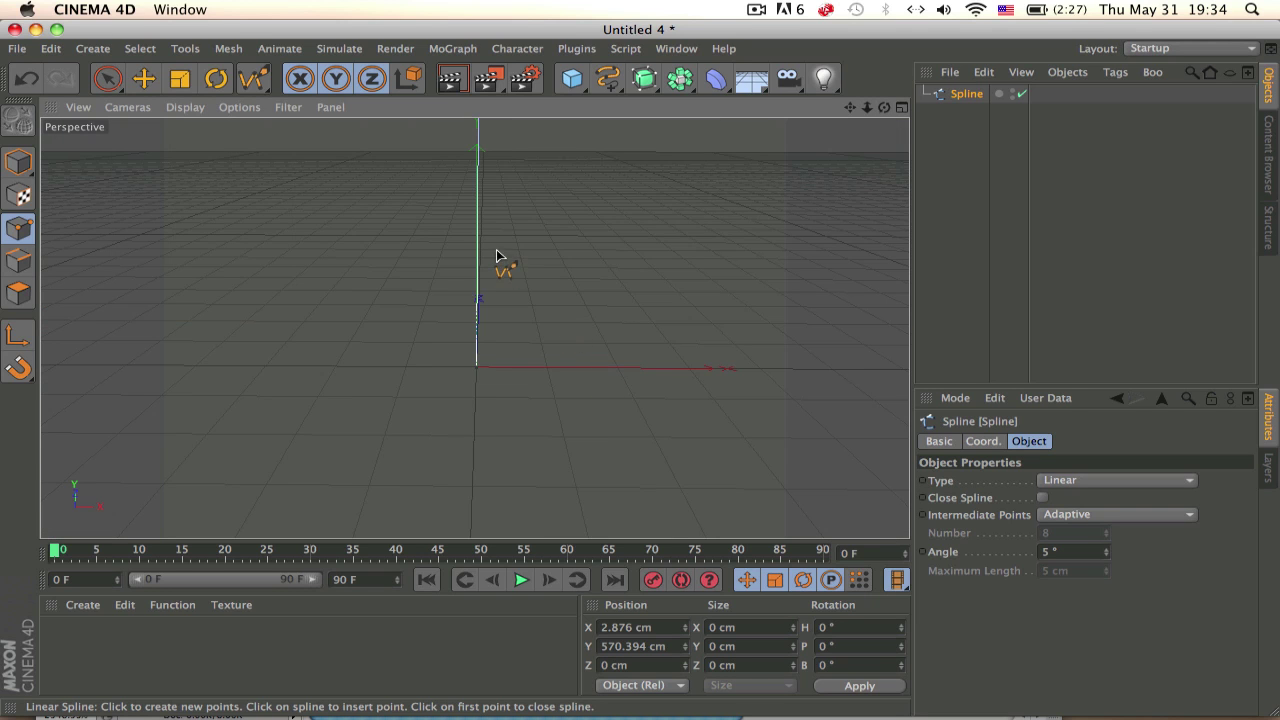
mouse_move(501, 251)
left_mouse_down("alt")
mouse_move(649, 151)
mouse_move(651, 251)
mouse_move(580, 326)
mouse_move(490, 281)
left_mouse_up("alt")
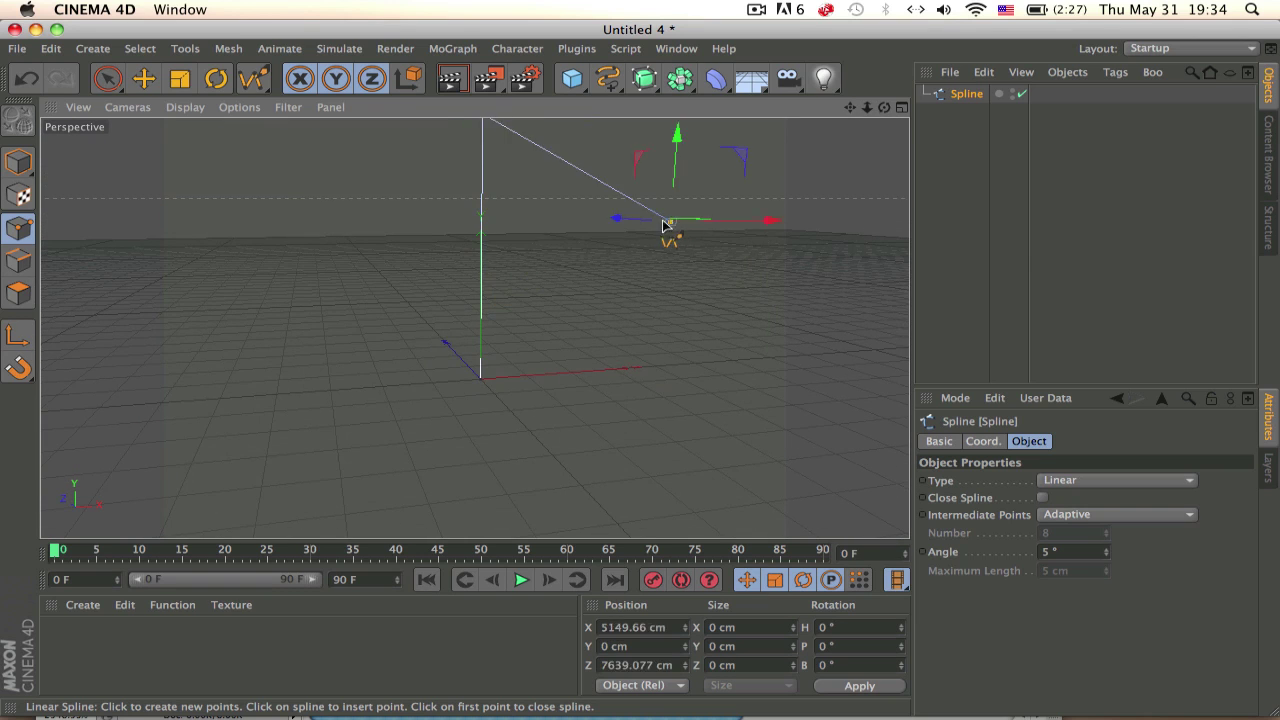
key("ctrl+z")
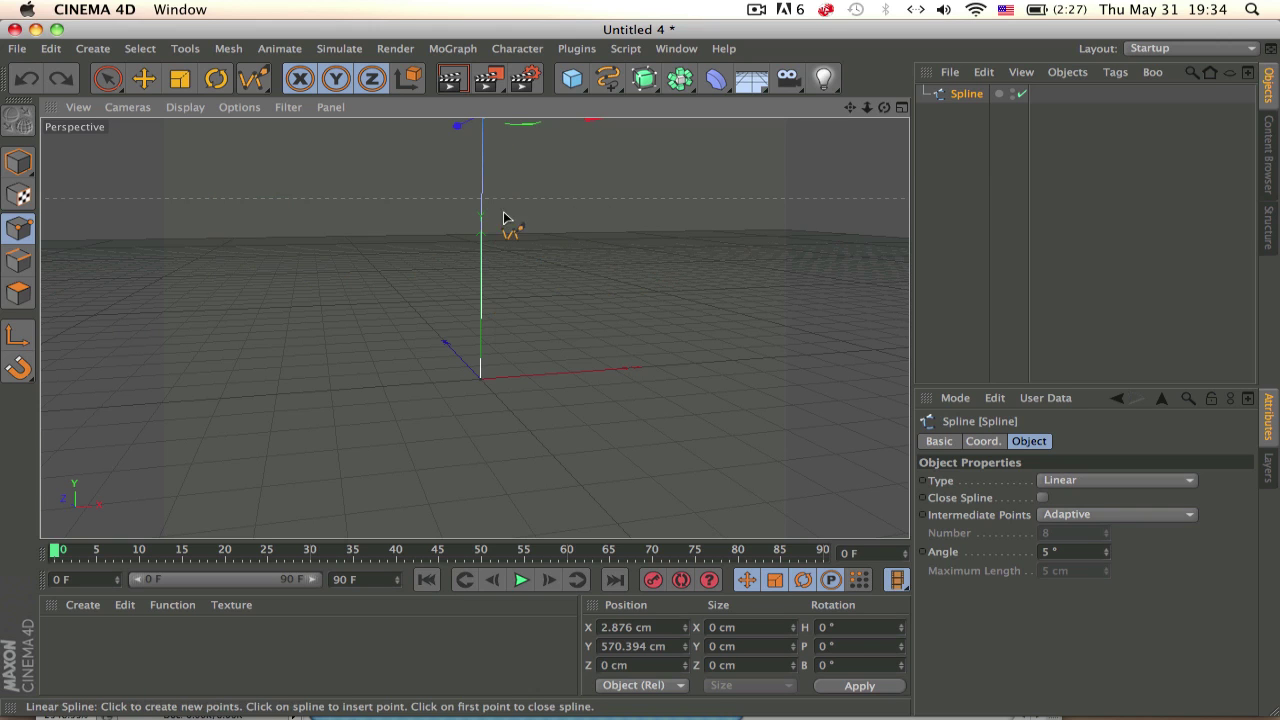
mouse_move(740, 208)
middle_mouse_down("alt")
mouse_move(829, 191)
mouse_move(400, 314)
mouse_move(327, 305)
middle_mouse_up("alt")
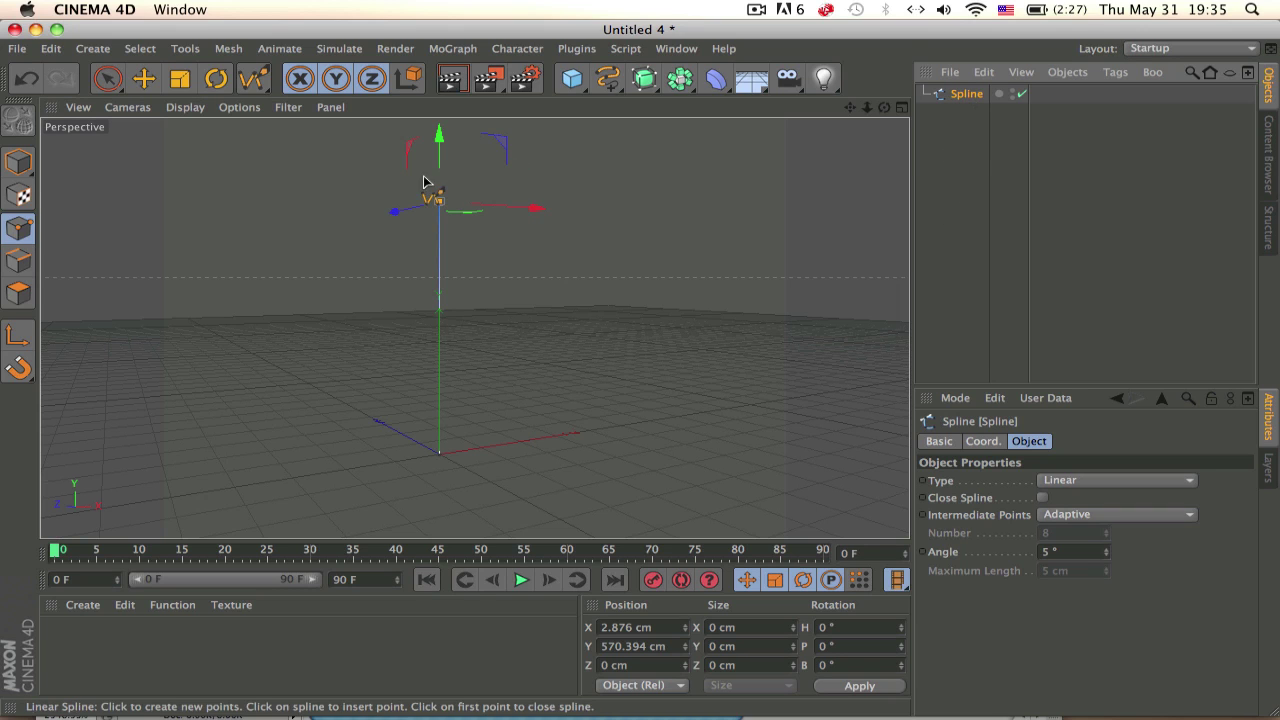
left_click(18, 162)
key("e")
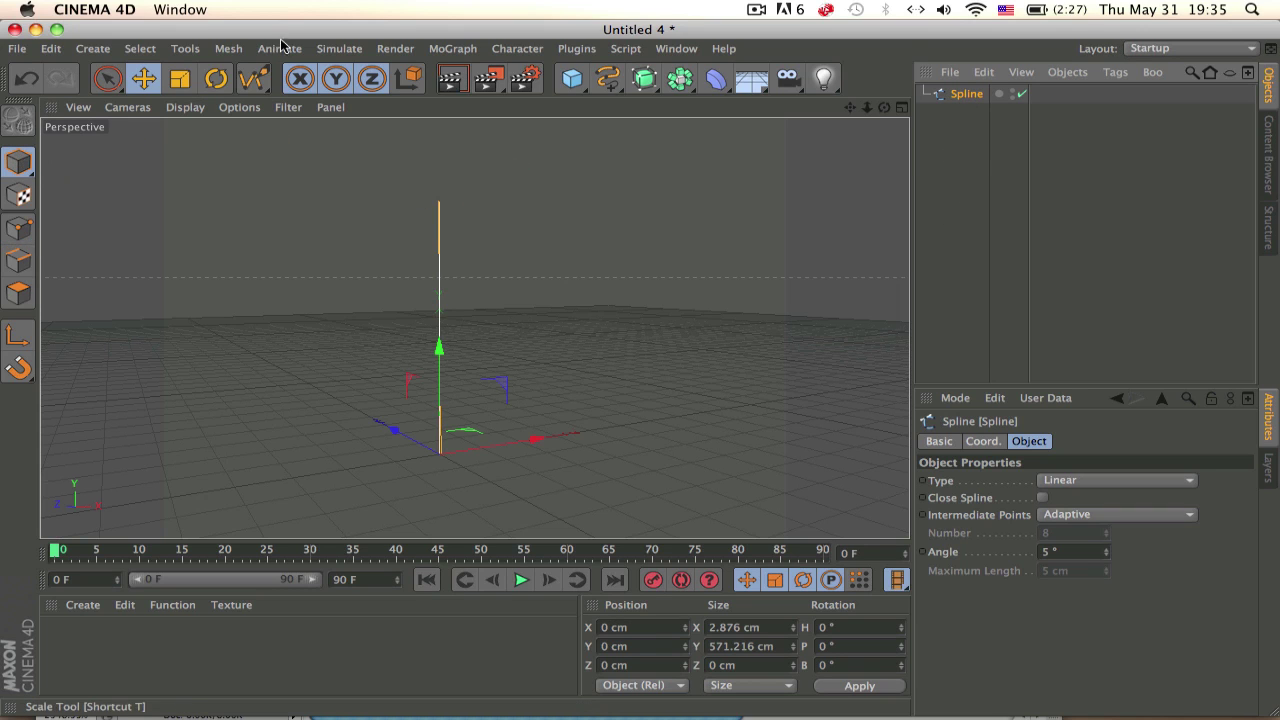
left_click(228, 49)
mouse_move(251, 119)
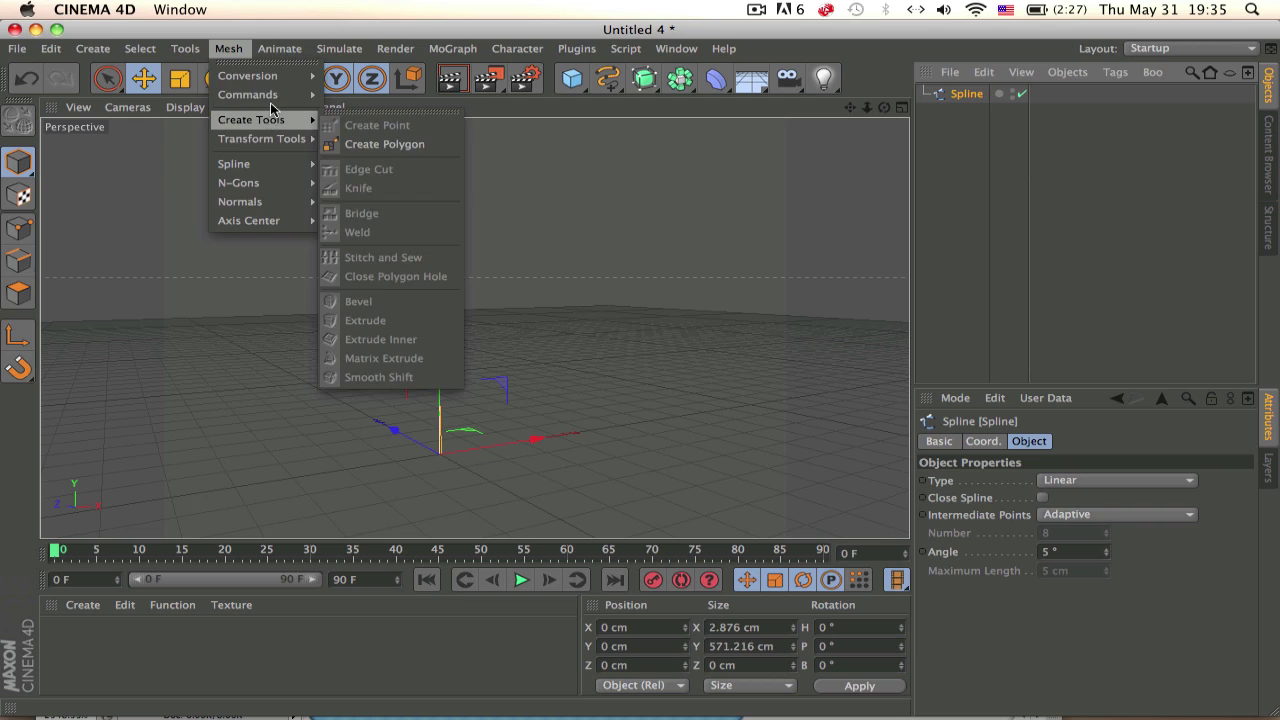
left_click(479, 270)
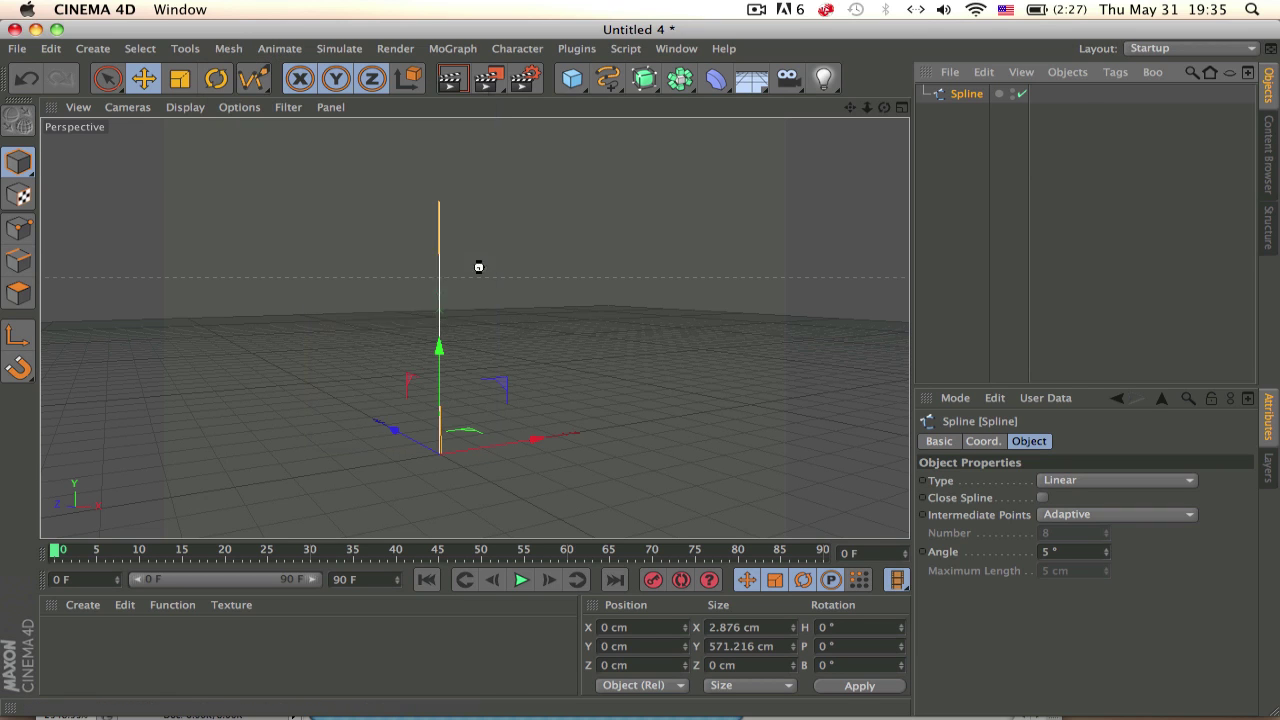
Subdivide the vertical spline into many points and add a Null object
key("Return")
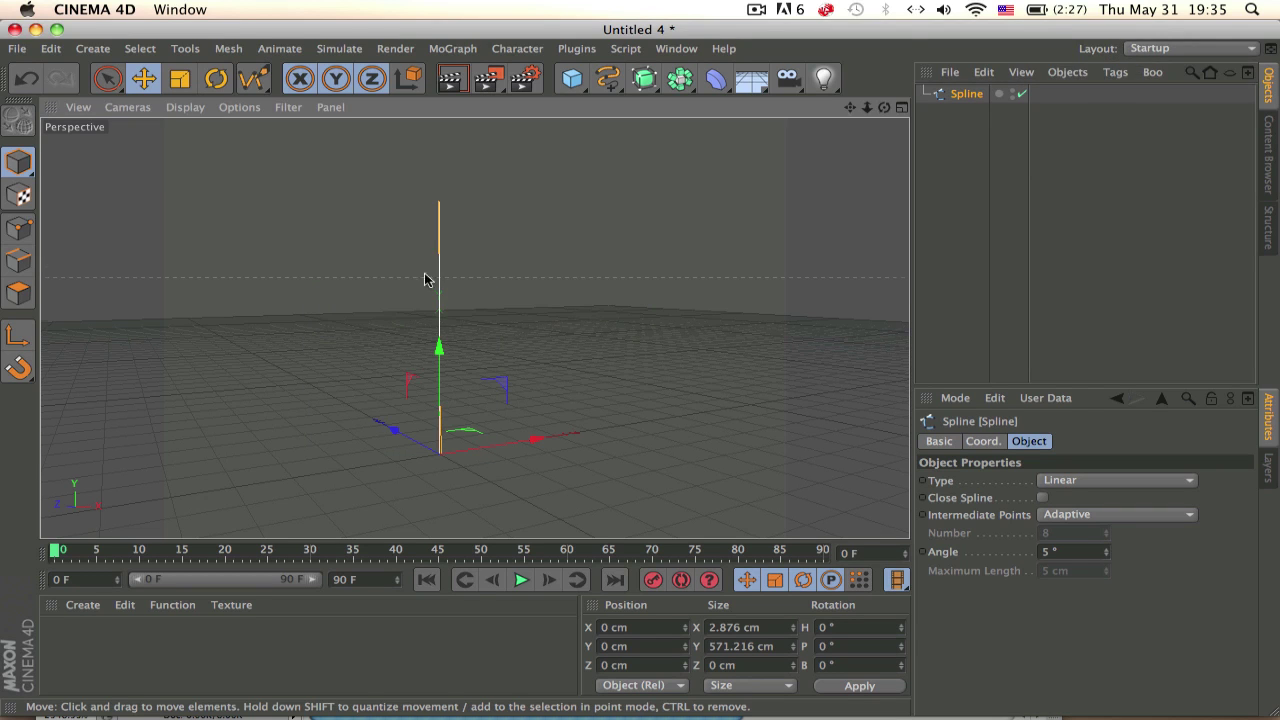
left_click_drag(400, 289, 455, 253, "alt")
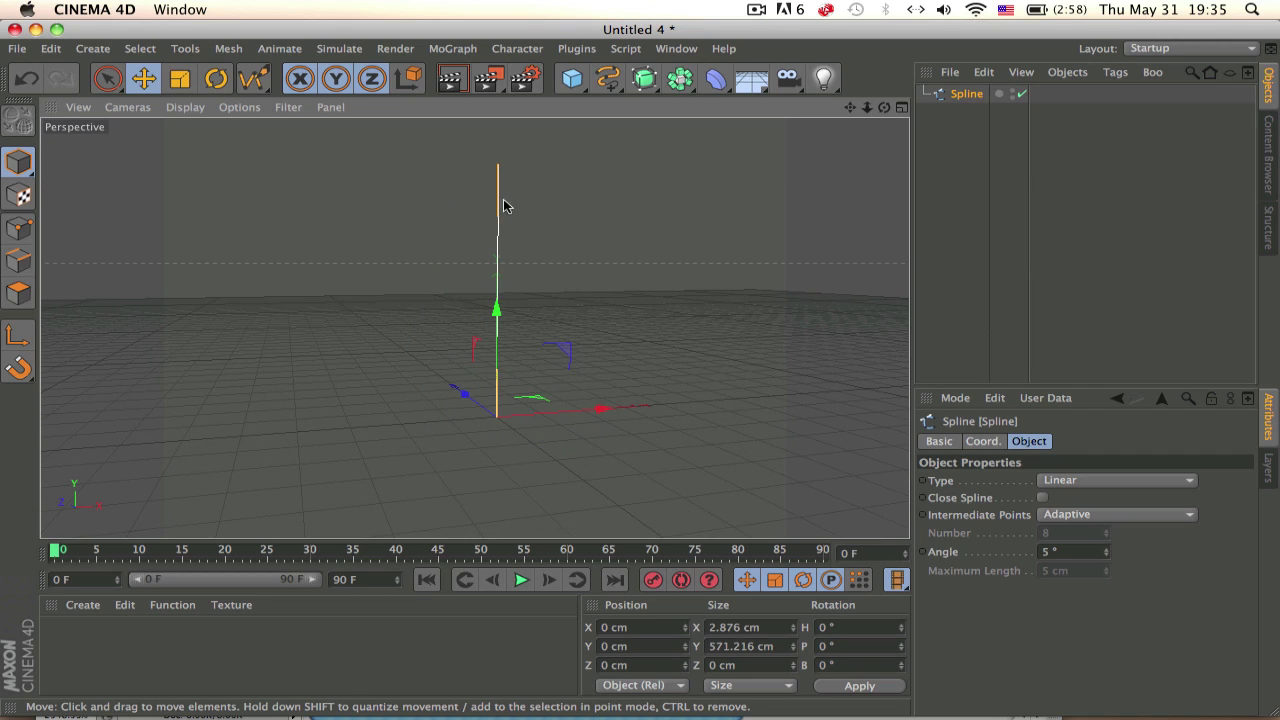
left_click_drag(504, 207, 504, 258, "alt")
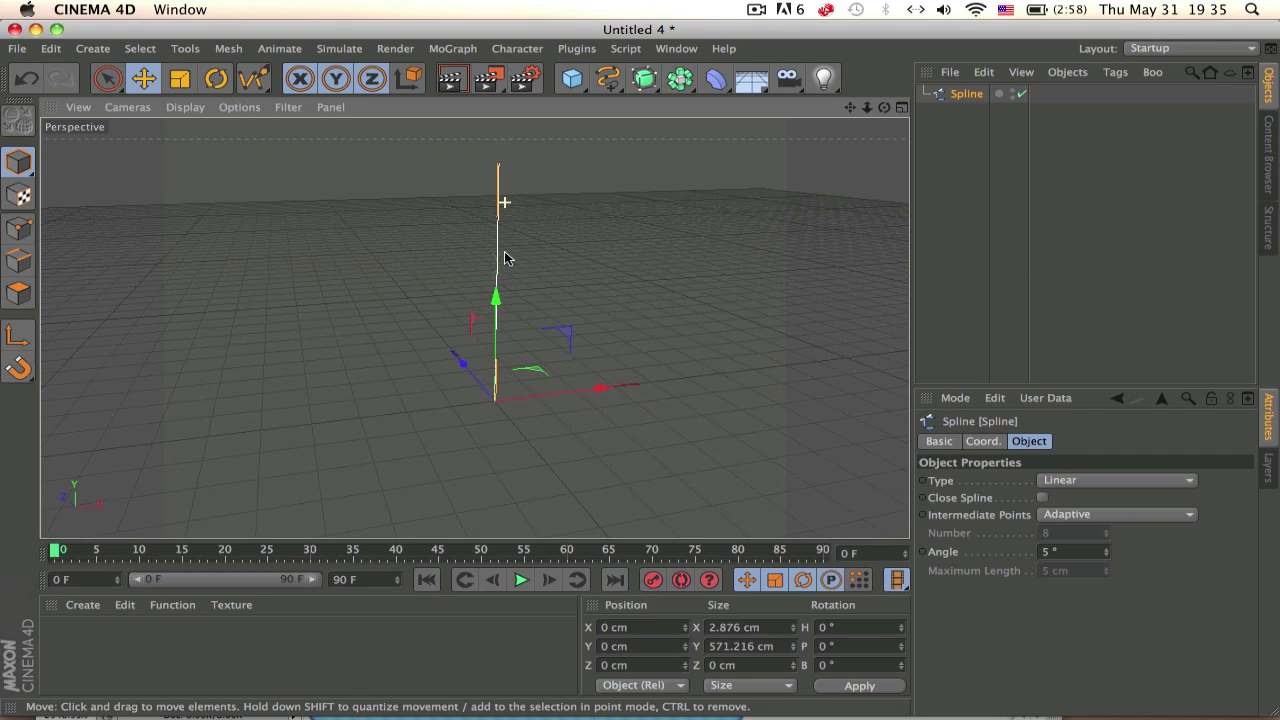
left_click(588, 84)
left_click(650, 101)
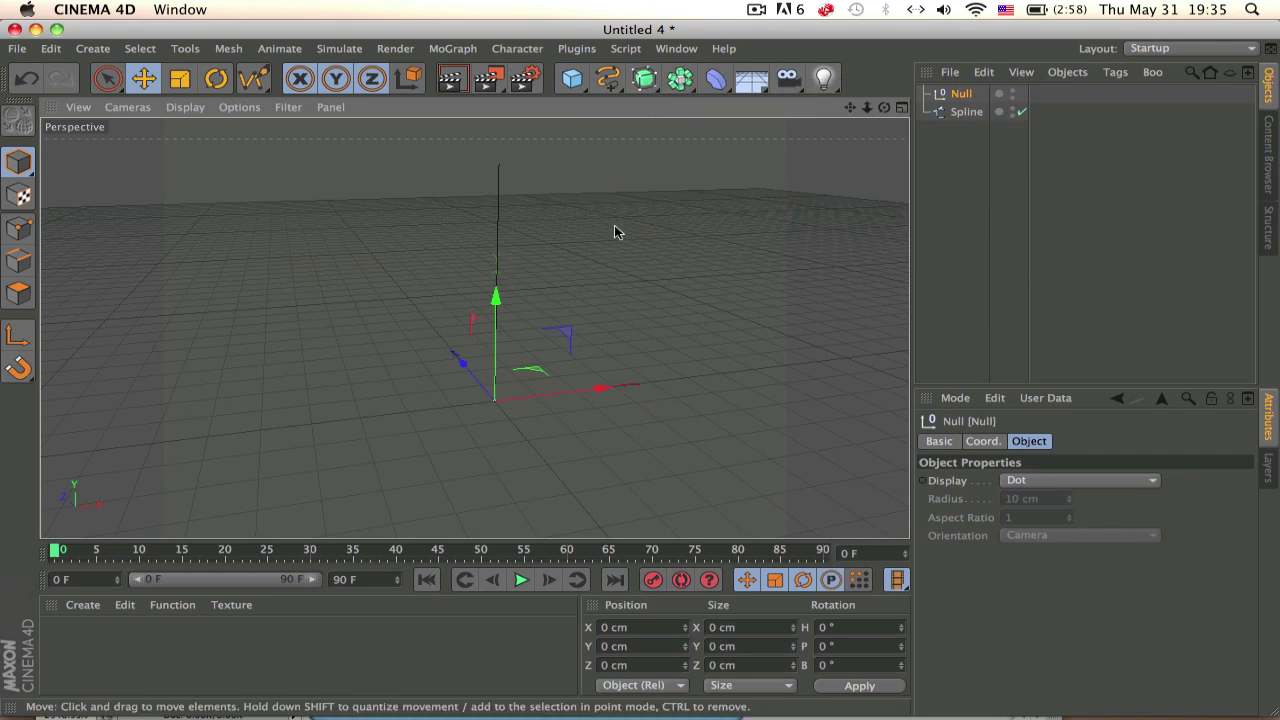
Select the spline's top point in Point mode
mouse_move(476, 340)
left_mouse_down("alt")
mouse_move(450, 261)
mouse_move(502, 270)
left_mouse_up("alt")
left_click(534, 273)
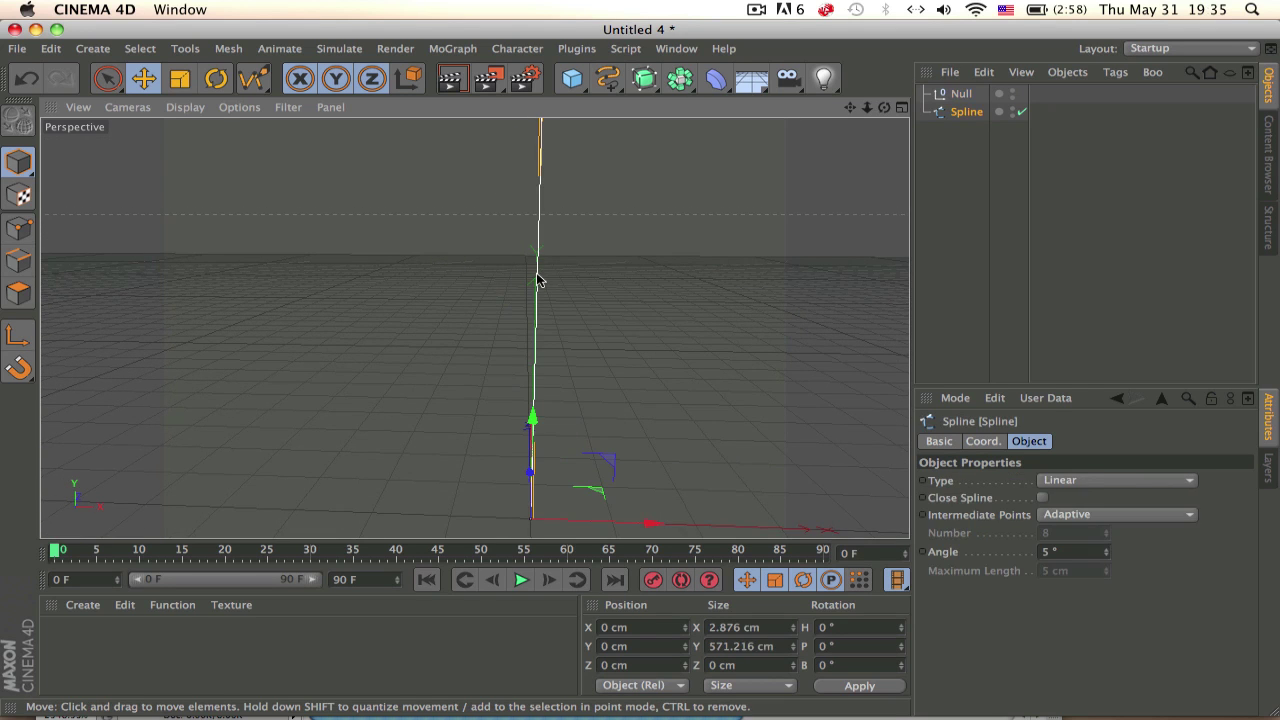
left_click(15, 229)
mouse_move(423, 323)
left_mouse_down()
mouse_move(614, 431)
mouse_move(614, 129)
mouse_move(547, 179)
mouse_move(600, 149)
mouse_move(447, 73)
left_mouse_up()
left_click(131, 83)
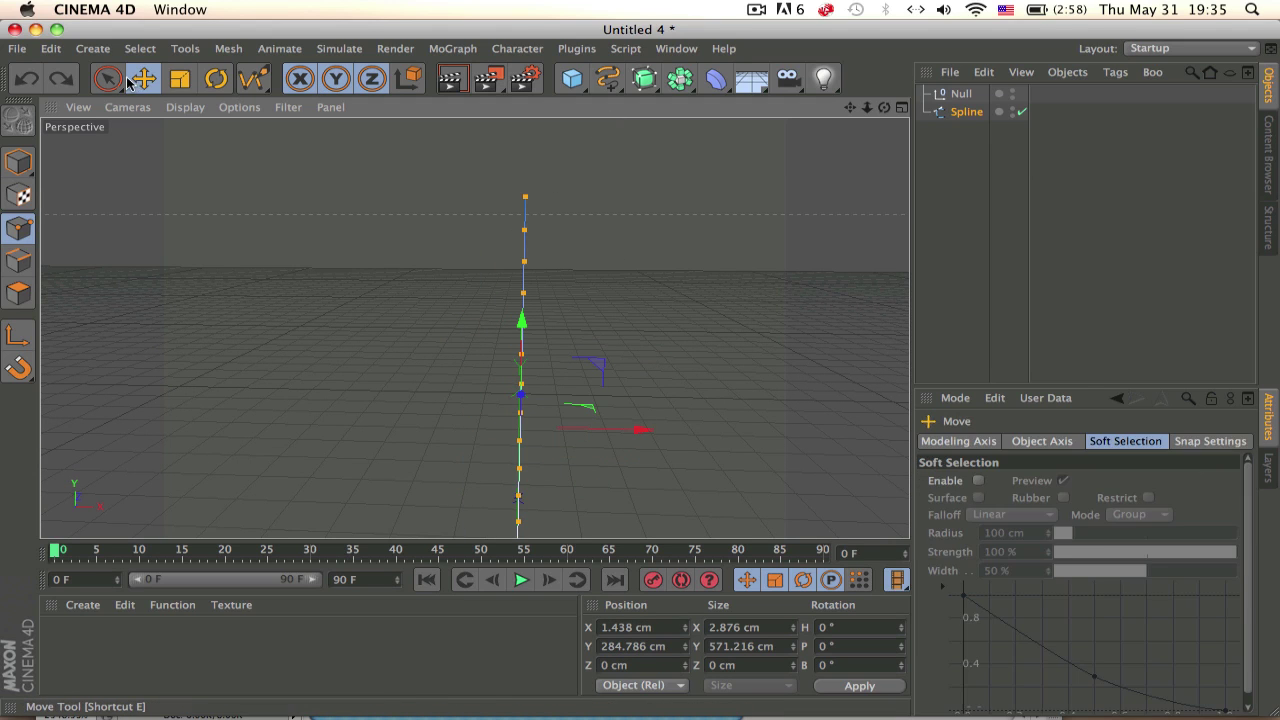
left_click(253, 79)
left_click(557, 215)
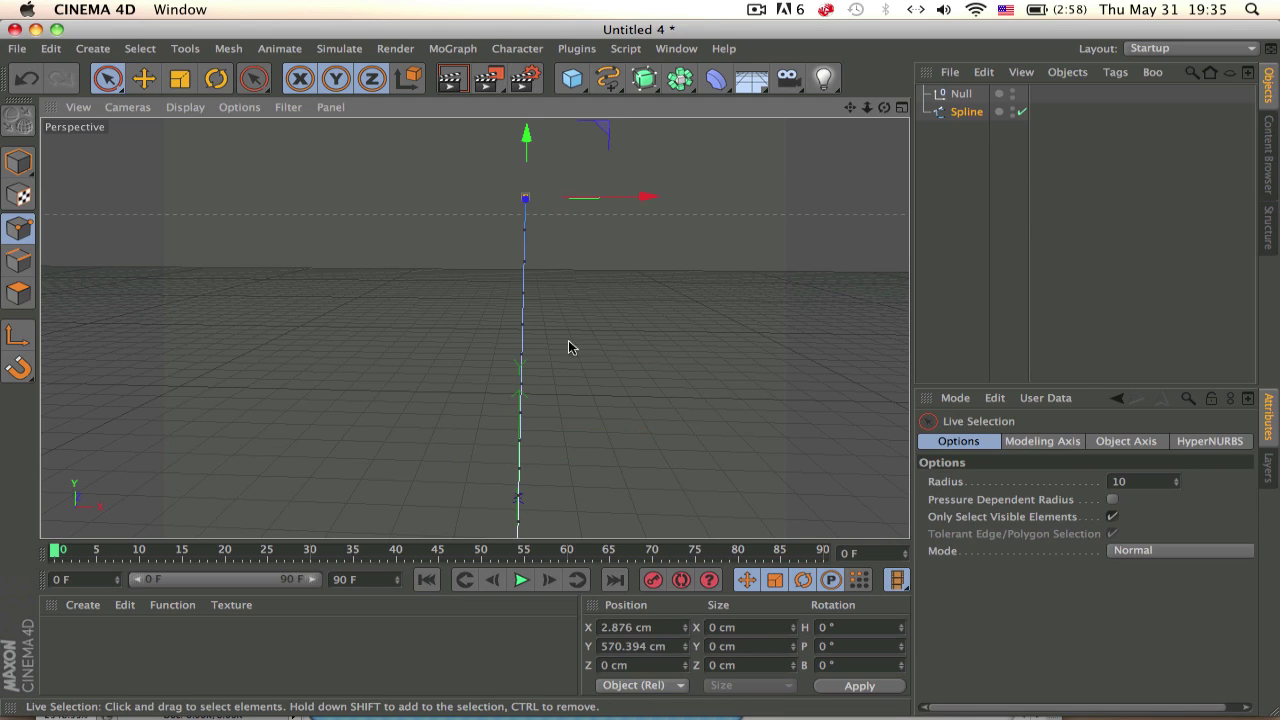
mouse_move(568, 347)
left_mouse_down("alt")
mouse_move(575, 253)
mouse_move(594, 251)
mouse_move(520, 380)
mouse_move(543, 303)
mouse_move(559, 399)
left_mouse_up("alt")
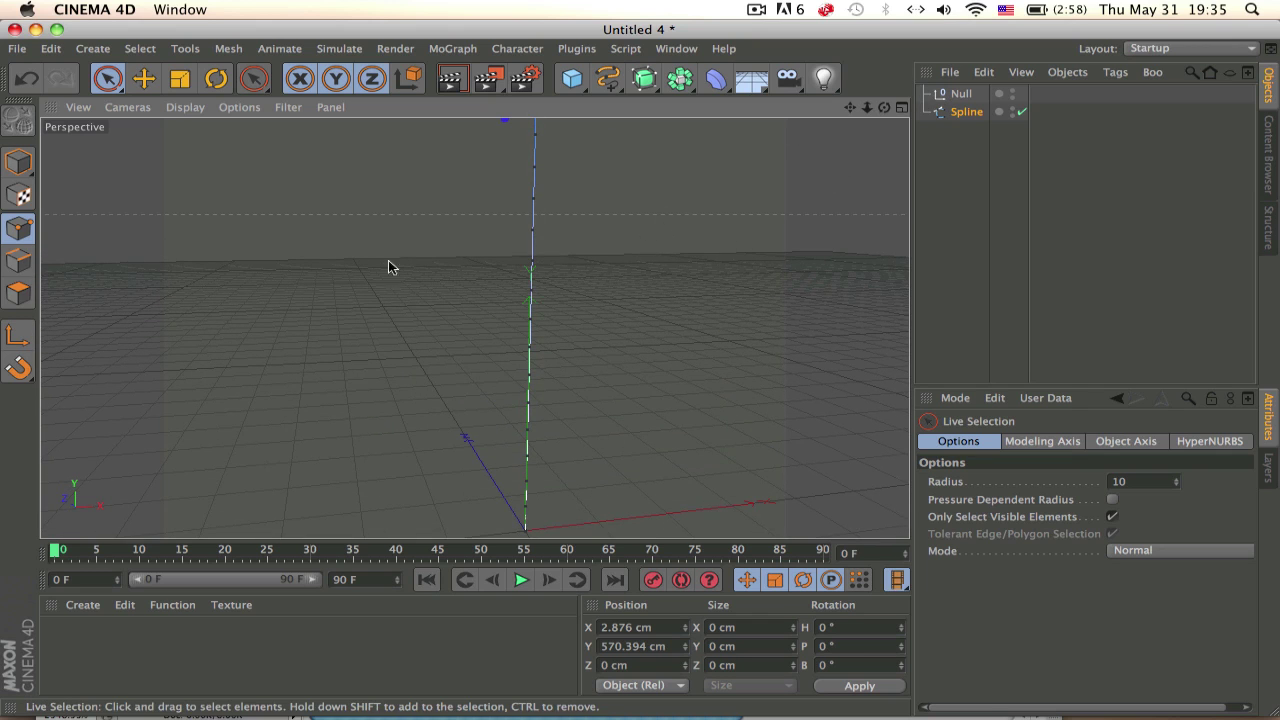
mouse_move(390, 268)
left_mouse_down("alt")
mouse_move(474, 329)
mouse_move(430, 470)
left_mouse_up("alt")
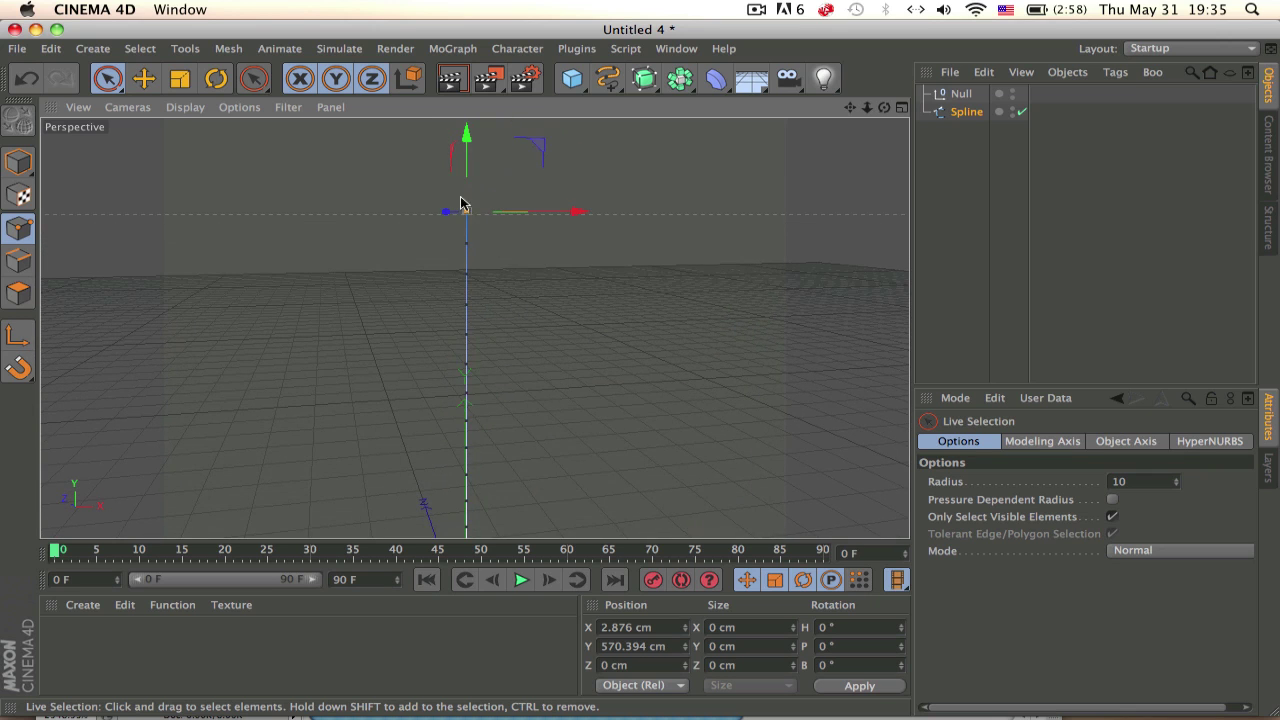
mouse_move(465, 204)
left_mouse_down("alt")
mouse_move(481, 228)
mouse_move(471, 218)
left_mouse_up("alt")
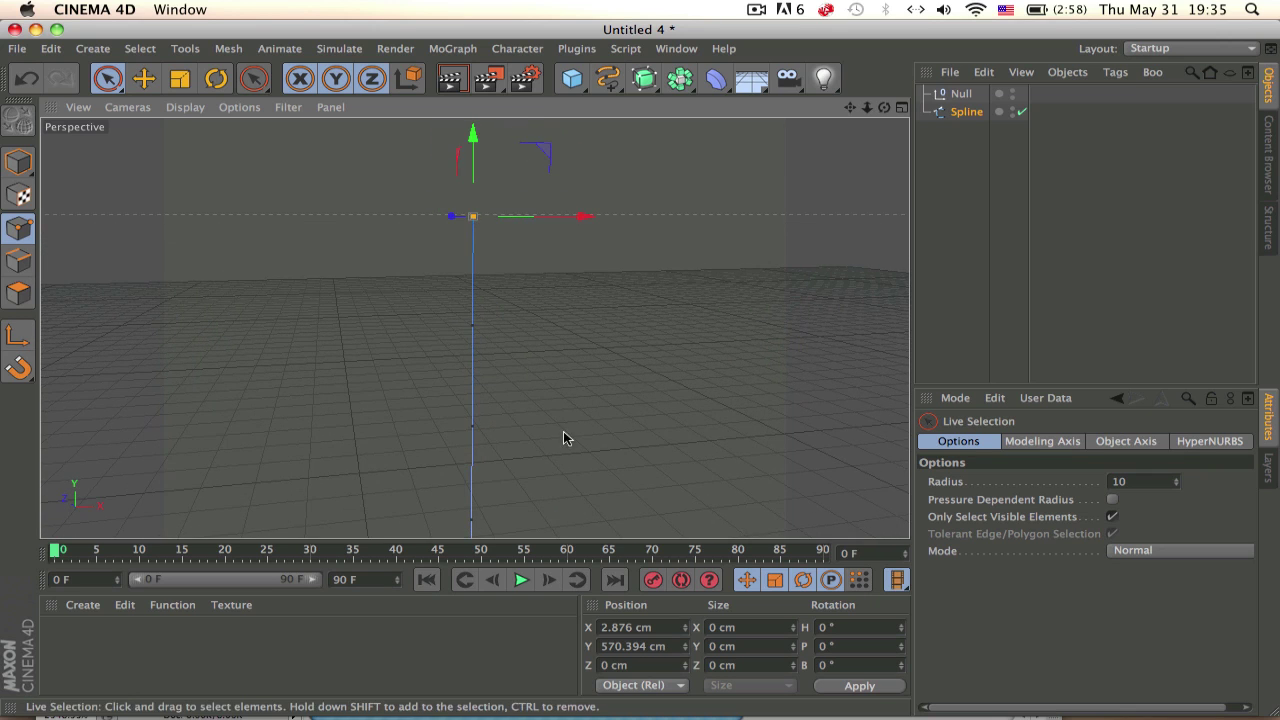
Copy the top point's X and Y positions into the Null's P.X and P.Y
left_click(636, 646)
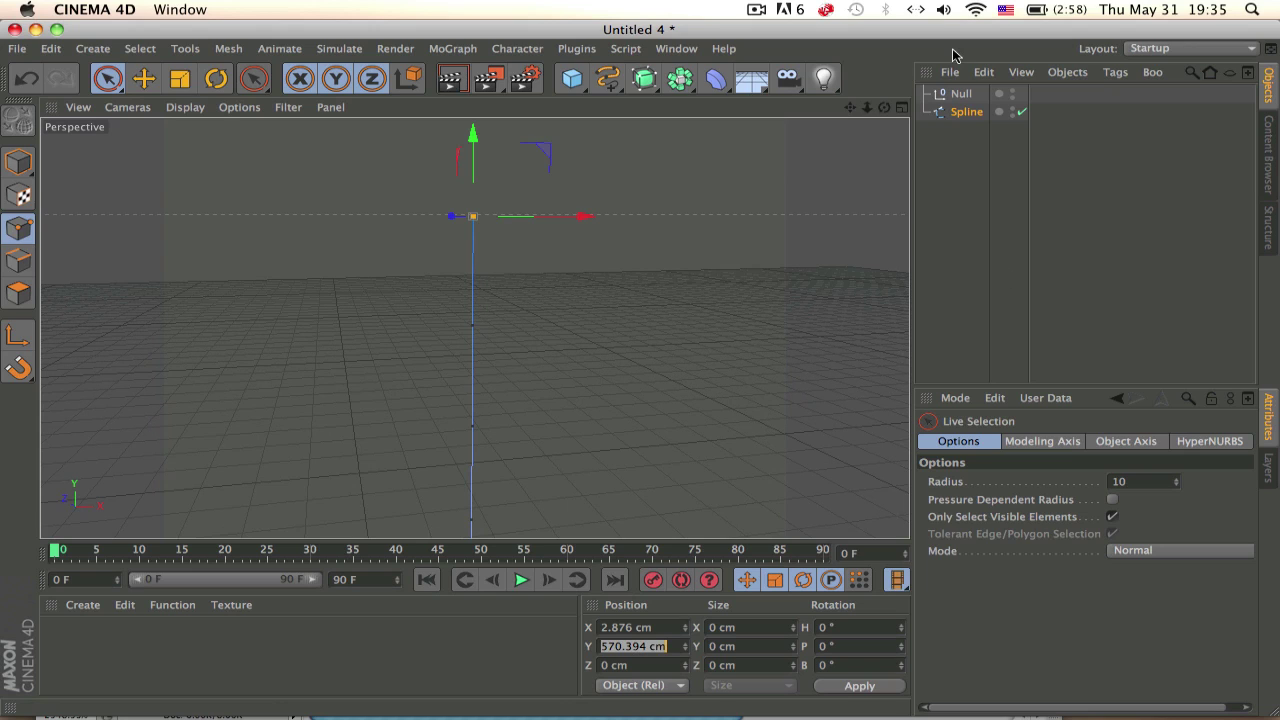
left_click(955, 95)
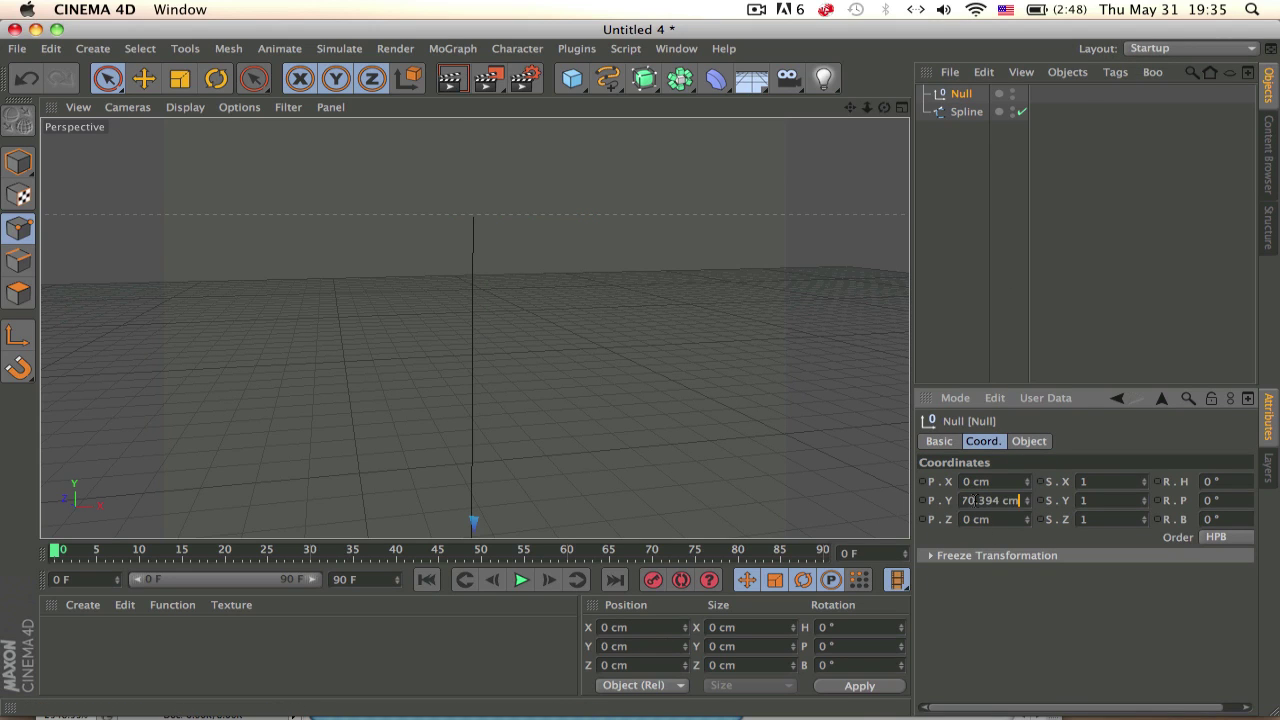
left_click(964, 112)
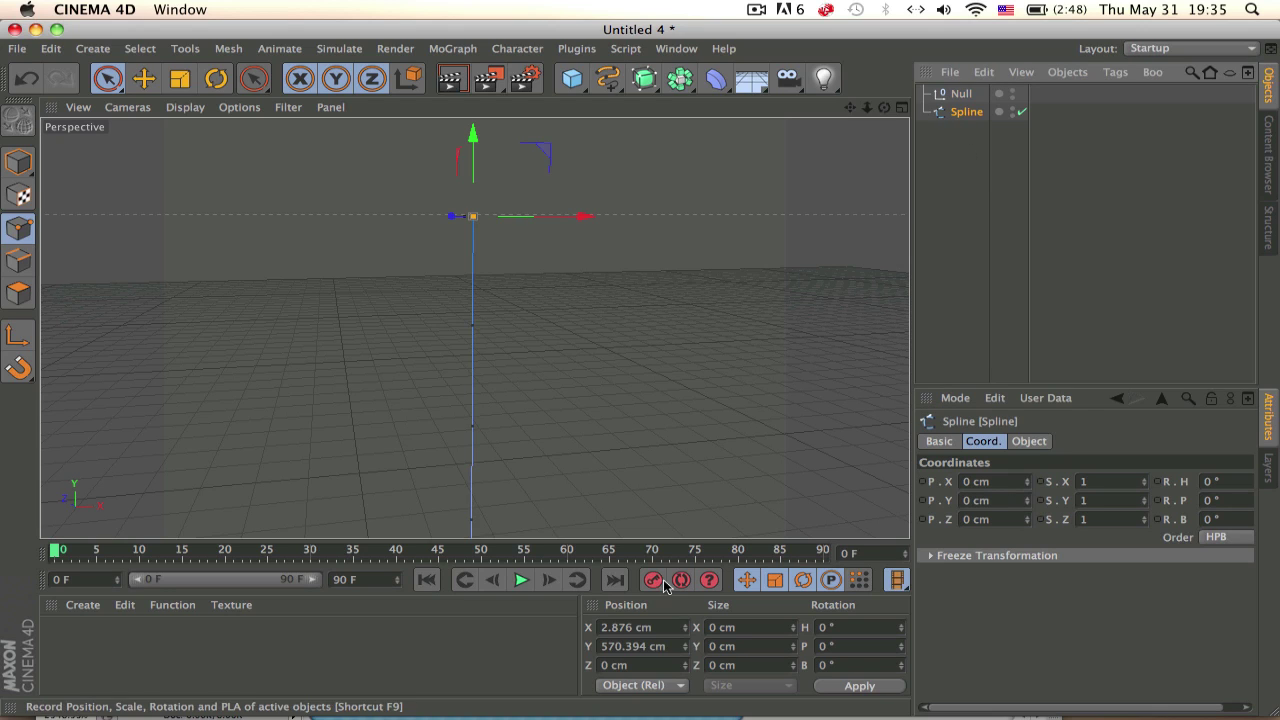
left_click(614, 628)
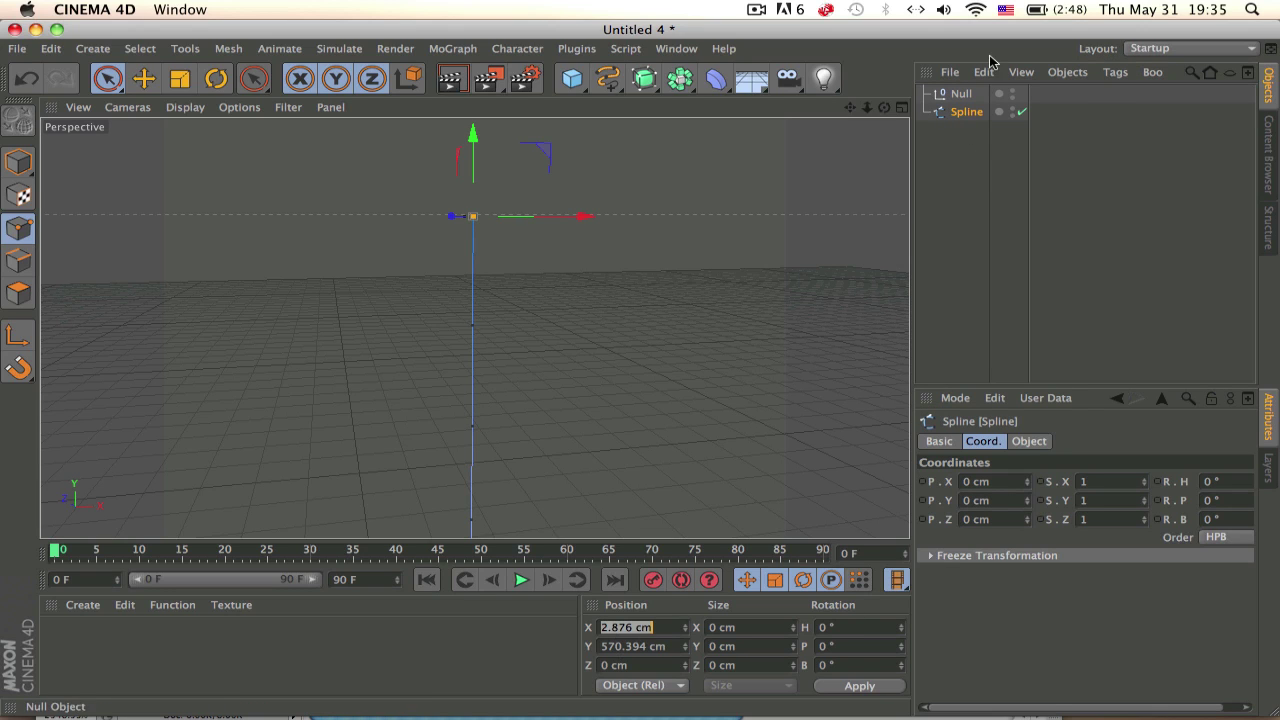
left_click(962, 94)
left_click(986, 487)
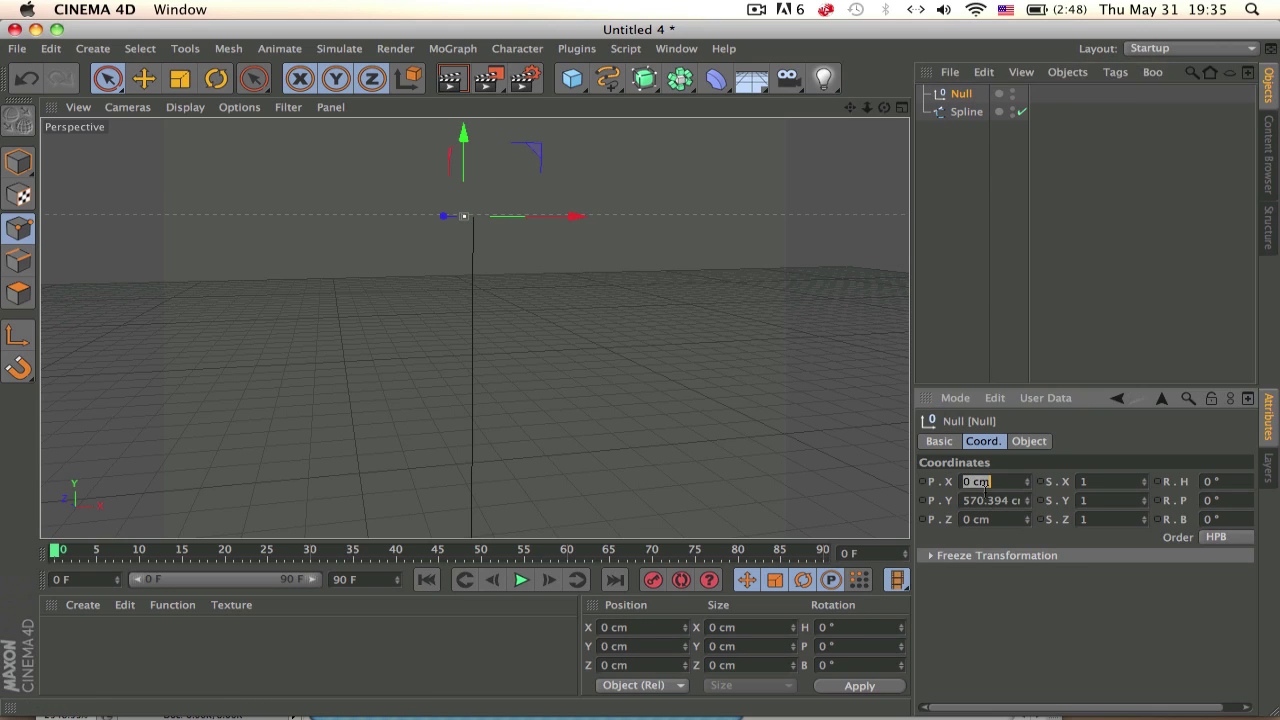
type("2.876")
key("Return")
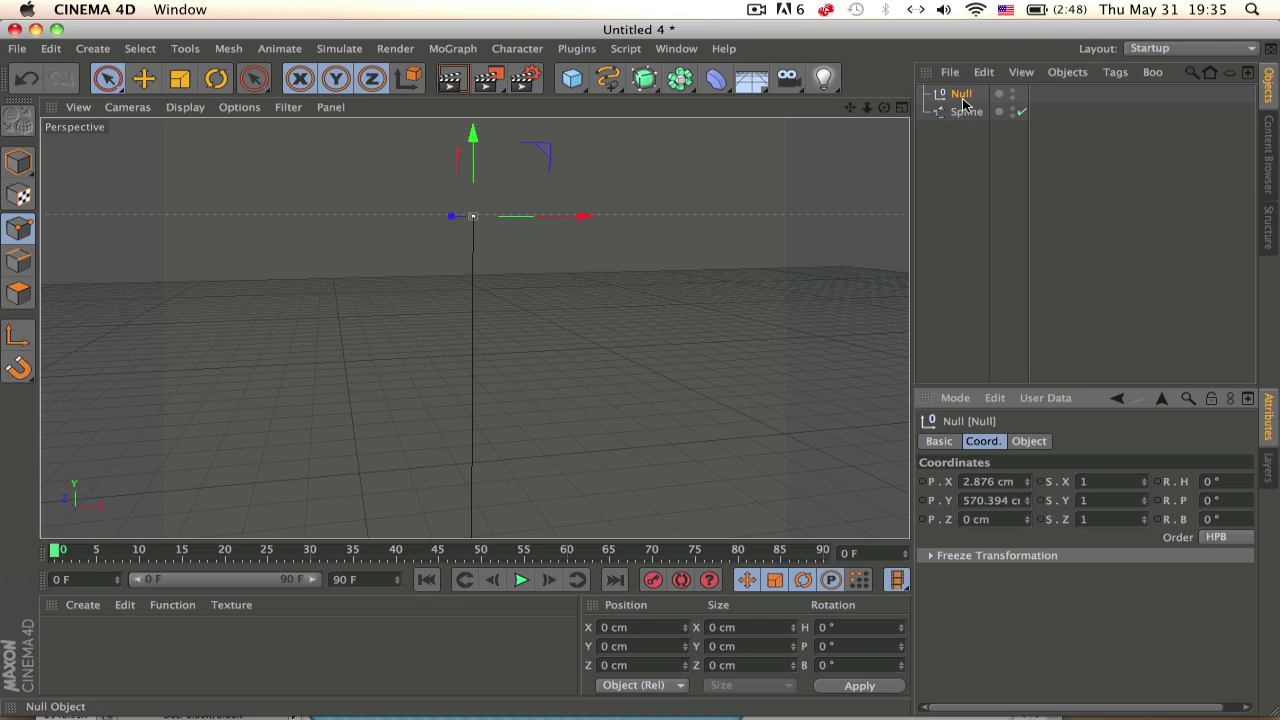
scroll(499, 226, "up", 2)
mouse_move(499, 226)
left_mouse_down("alt")
mouse_move(389, 197)
mouse_move(479, 152)
mouse_move(497, 289)
mouse_move(520, 197)
left_mouse_up("alt")
Add a Hair Spline Dynamics tag to the spline, test-play it and rewind to frame 0
right_click(966, 111)
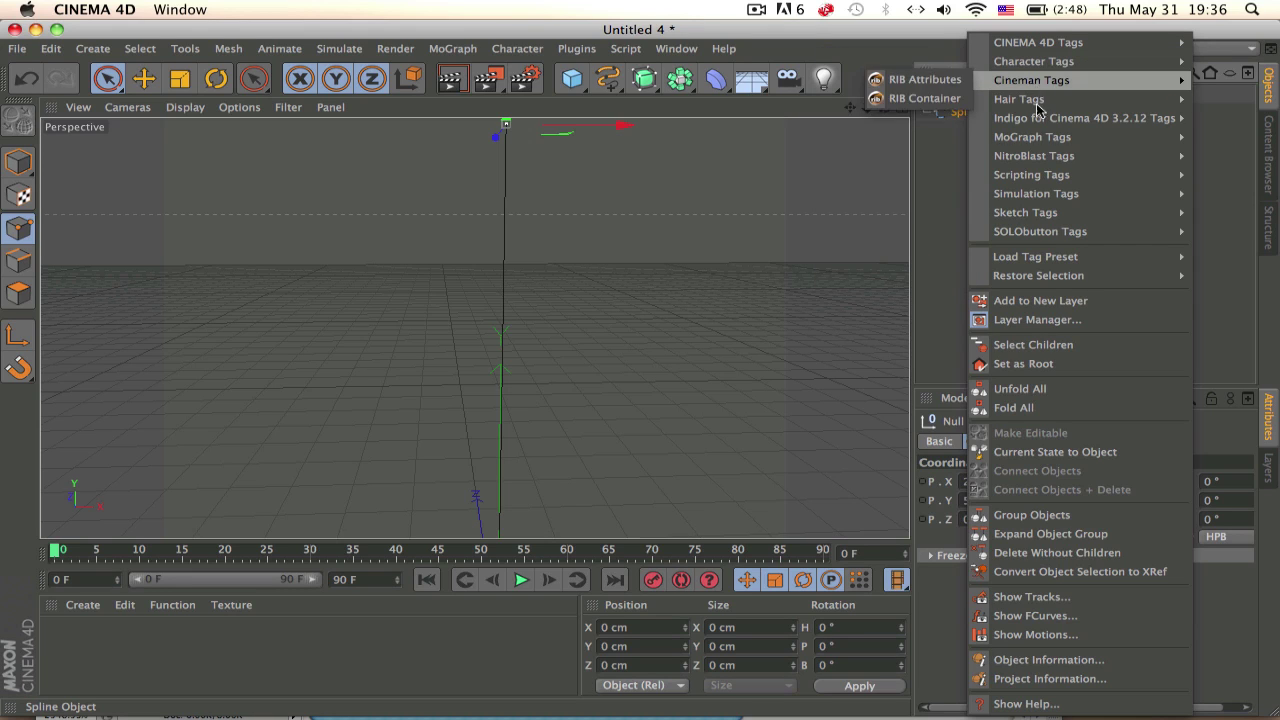
mouse_move(1019, 99)
left_click(916, 231)
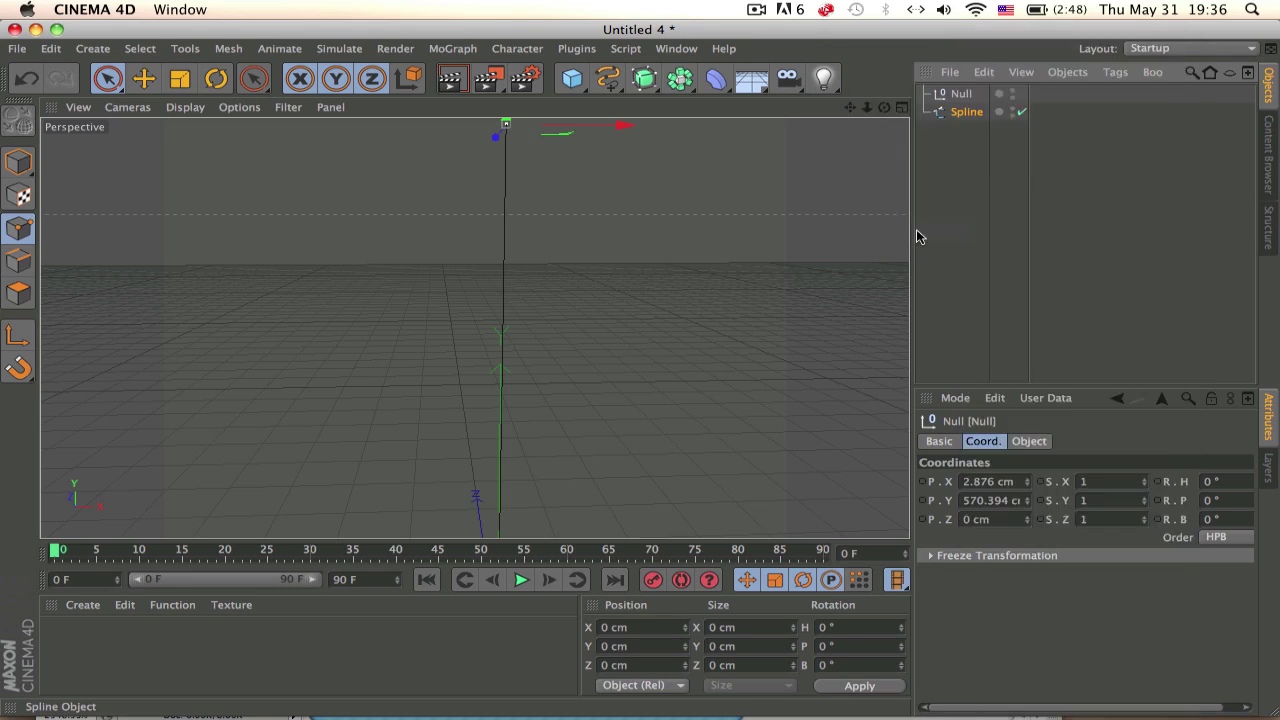
left_click_drag(617, 220, 560, 259, "alt")
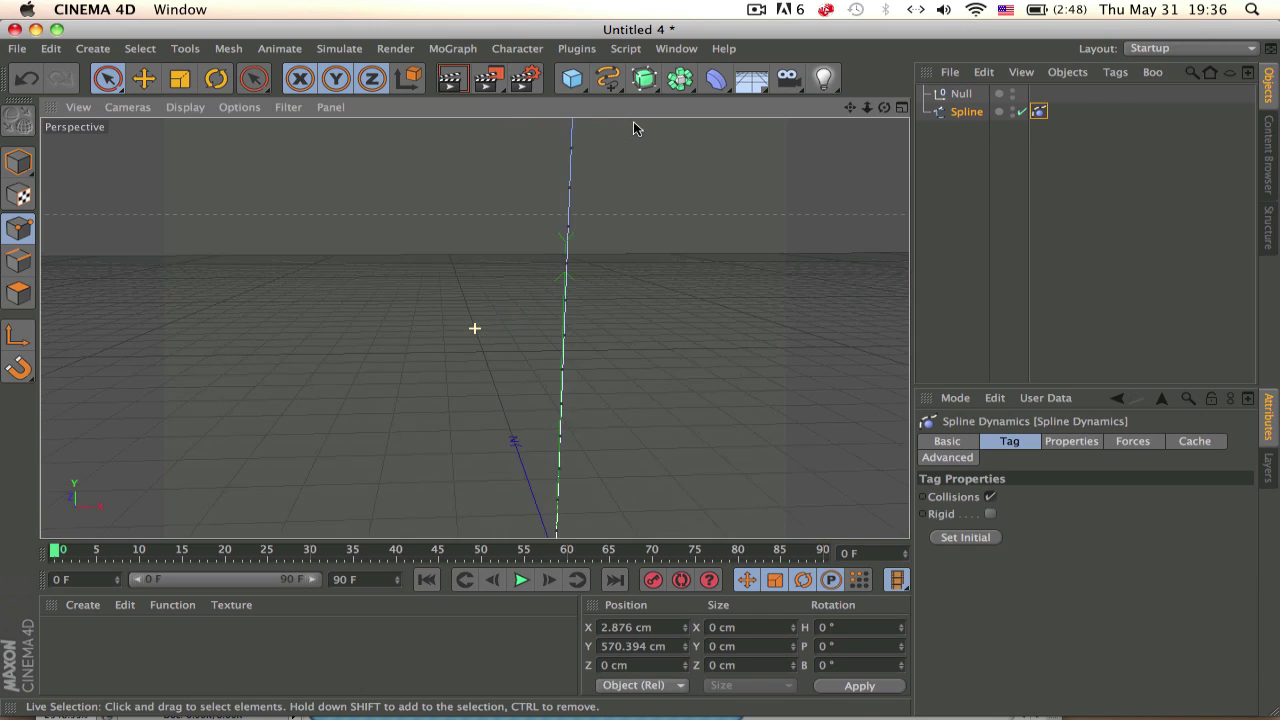
left_click(521, 580)
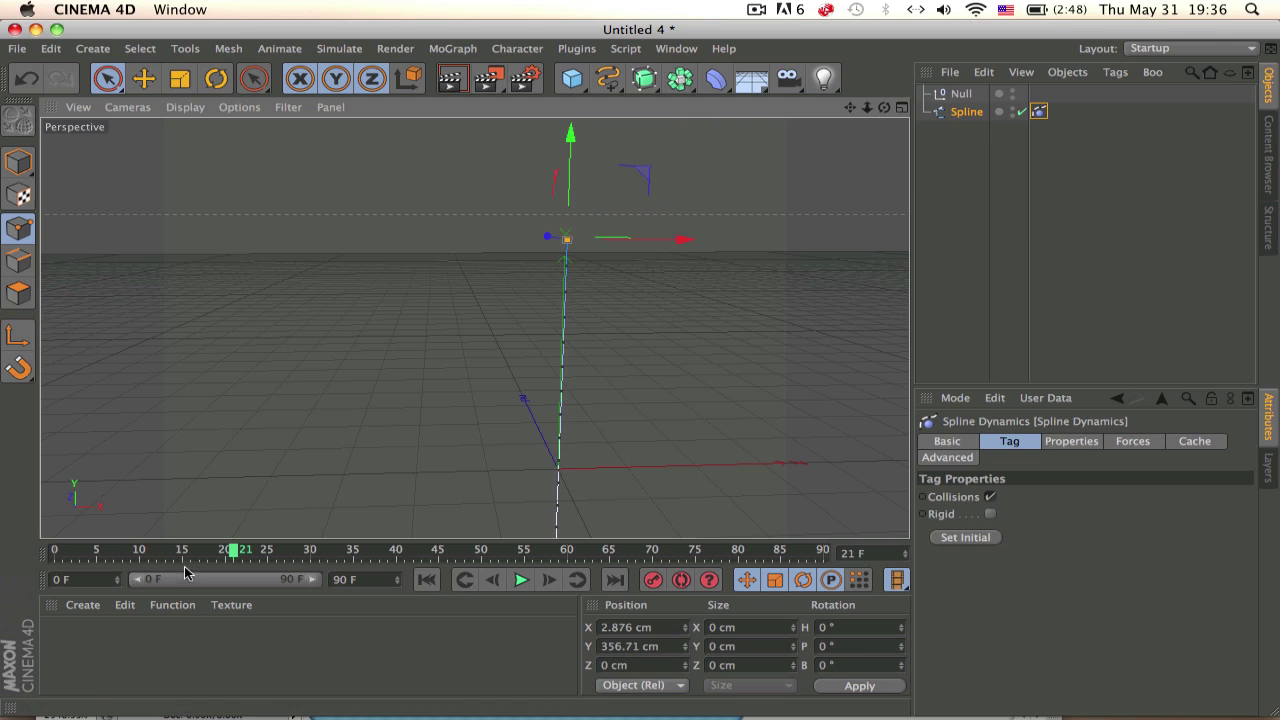
left_click_drag(232, 550, 55, 550)
left_click_drag(768, 222, 701, 350, "alt")
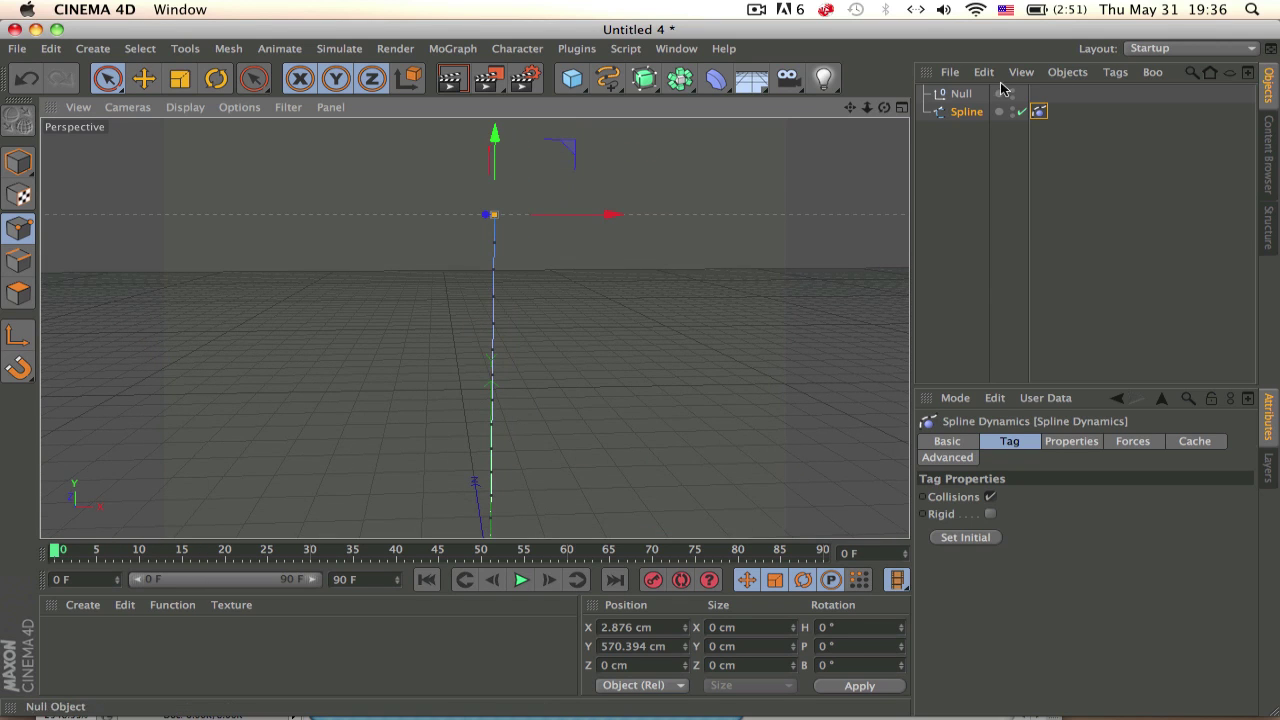
Add a Hair Constraint tag targeting the Null, then drag the Null right along X
right_click(957, 116)
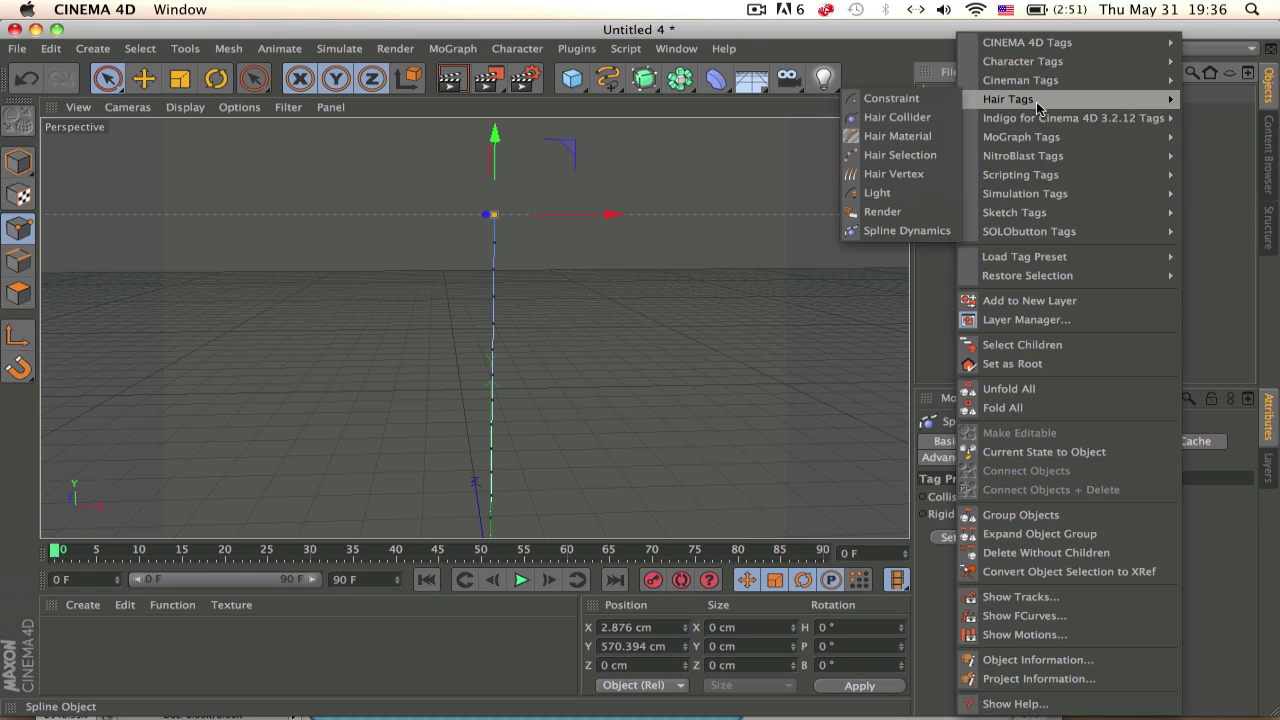
mouse_move(1008, 99)
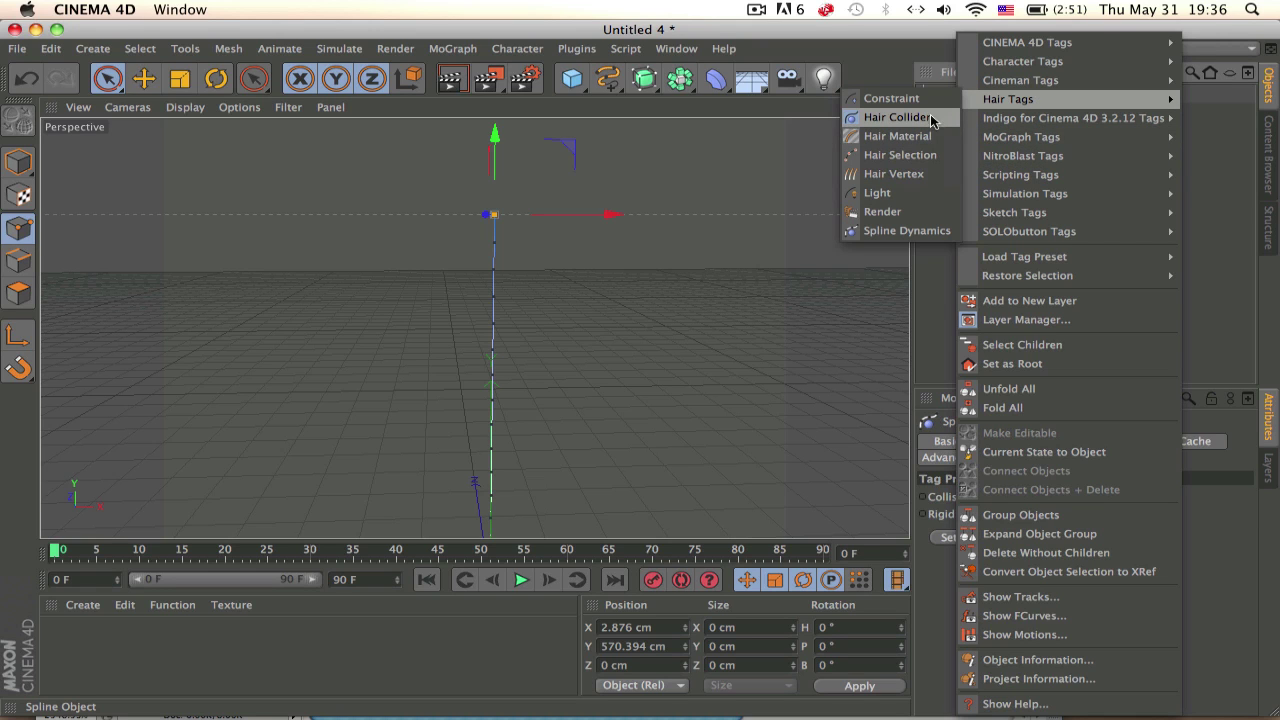
left_click(930, 98)
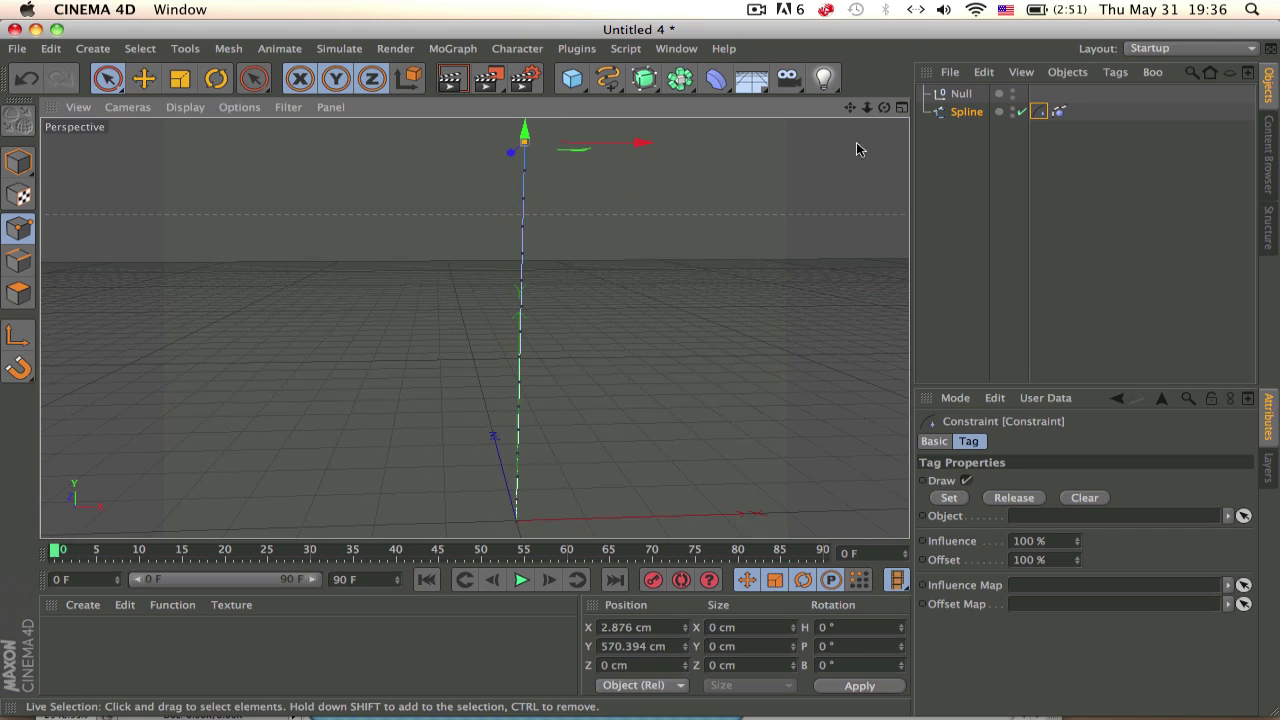
left_click_drag(952, 97, 1043, 398)
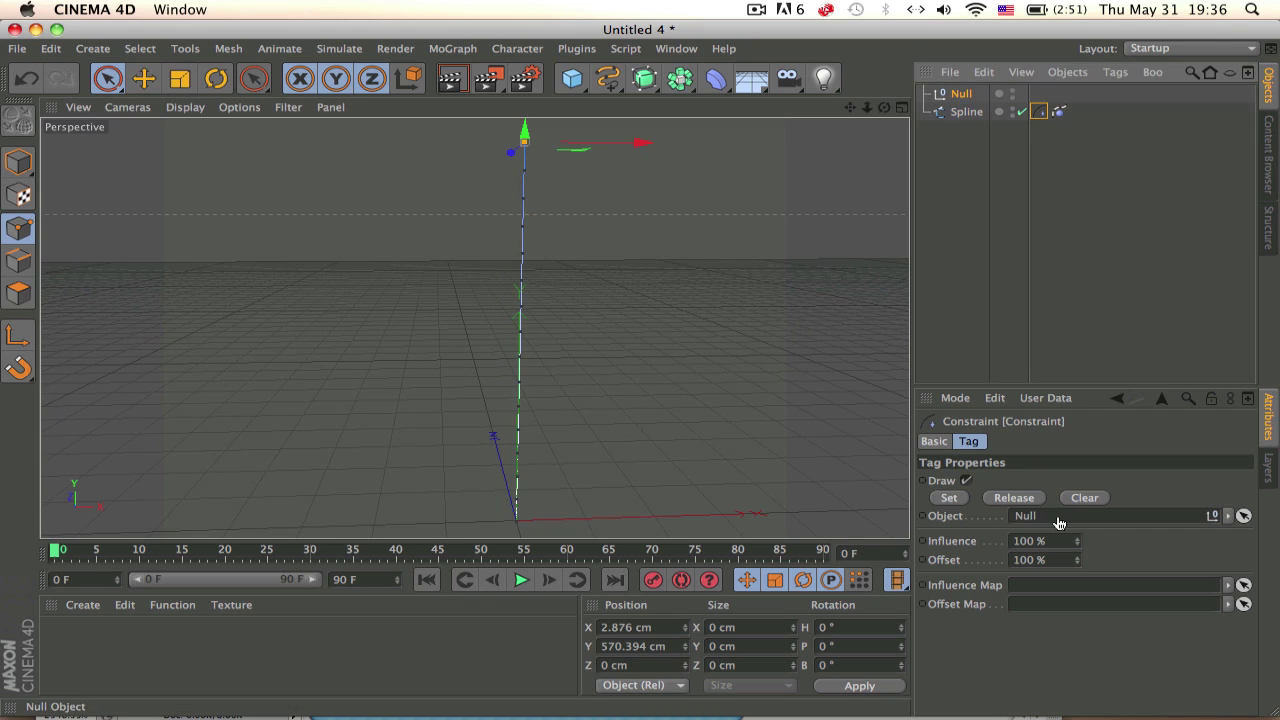
left_click_drag(1059, 526, 1057, 524)
left_click(958, 111)
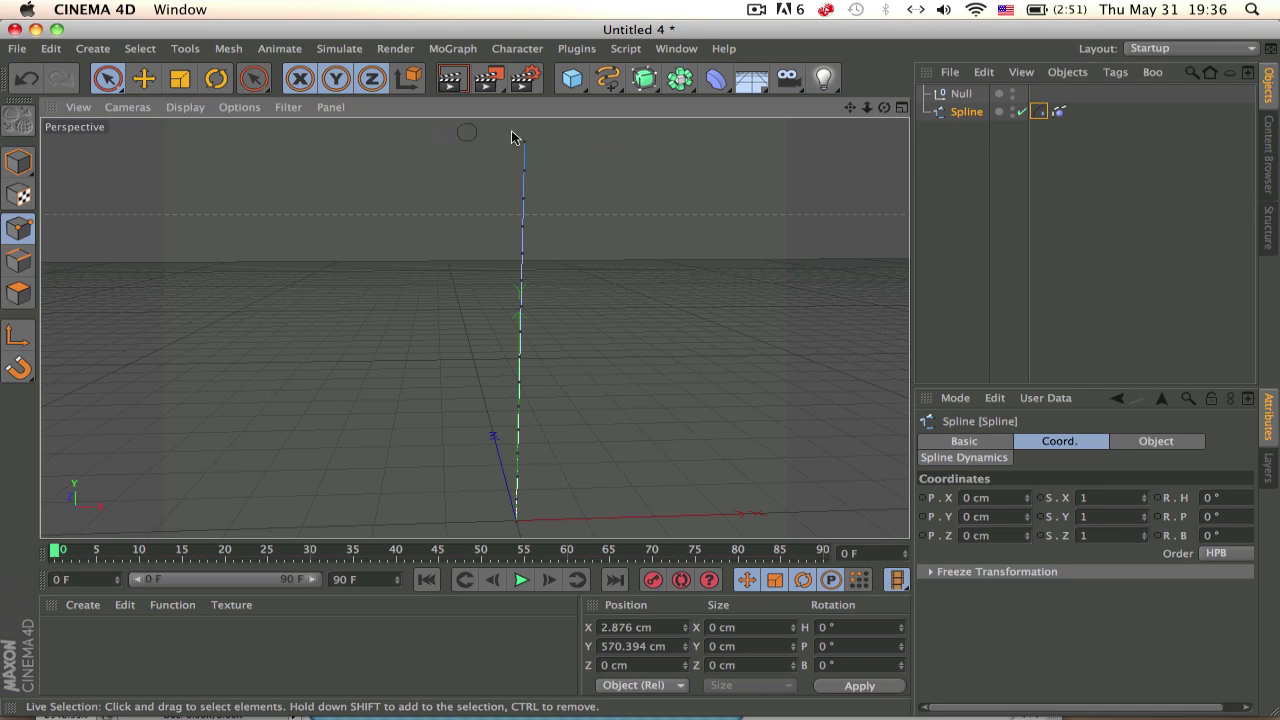
left_click(1040, 113)
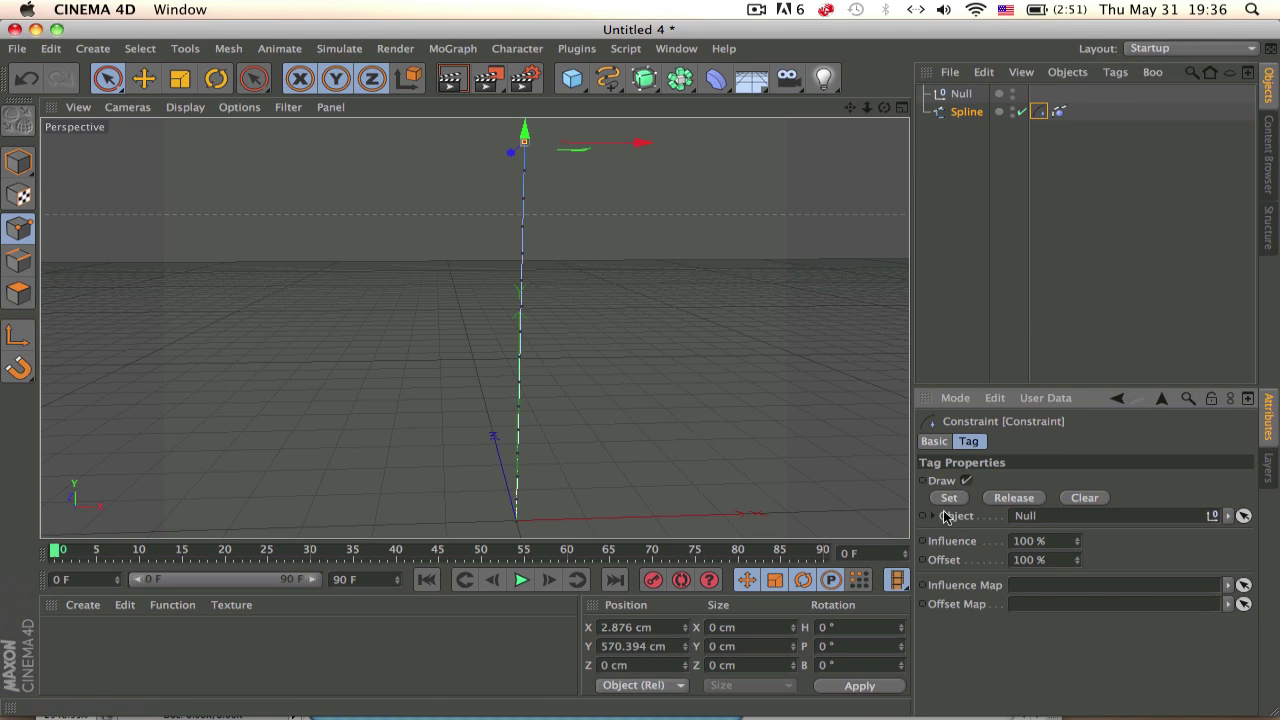
left_click(955, 94)
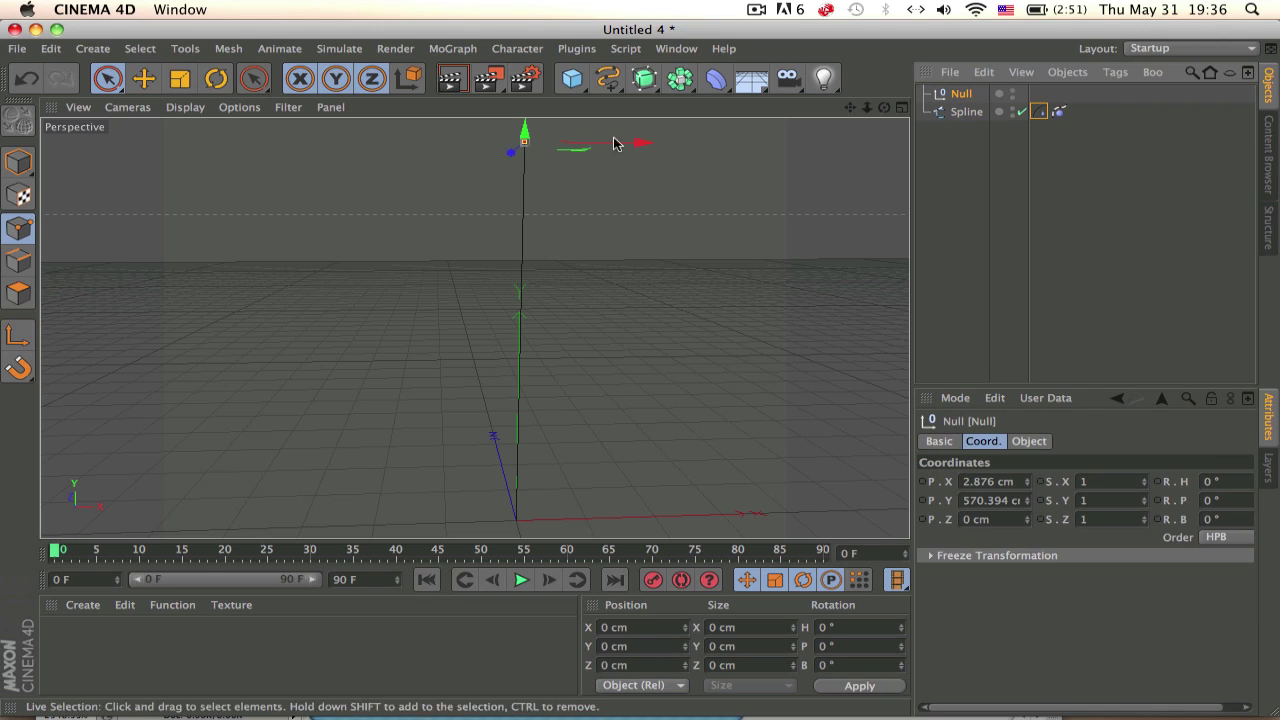
left_click_drag(600, 145, 714, 145)
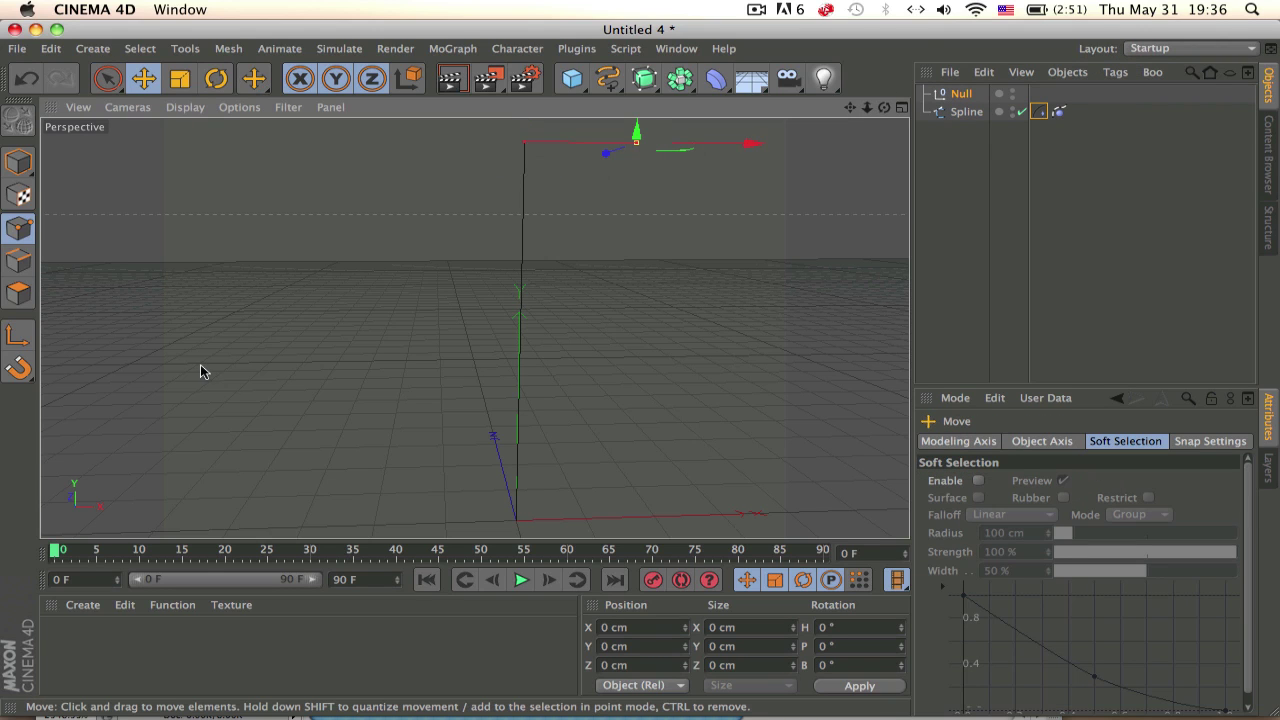
Swing the Null during playback, check the Spline Dynamics settings, then stop and rewind
left_click(521, 580)
mouse_move(614, 147)
left_mouse_down()
mouse_move(593, 208)
mouse_move(629, 157)
left_mouse_up()
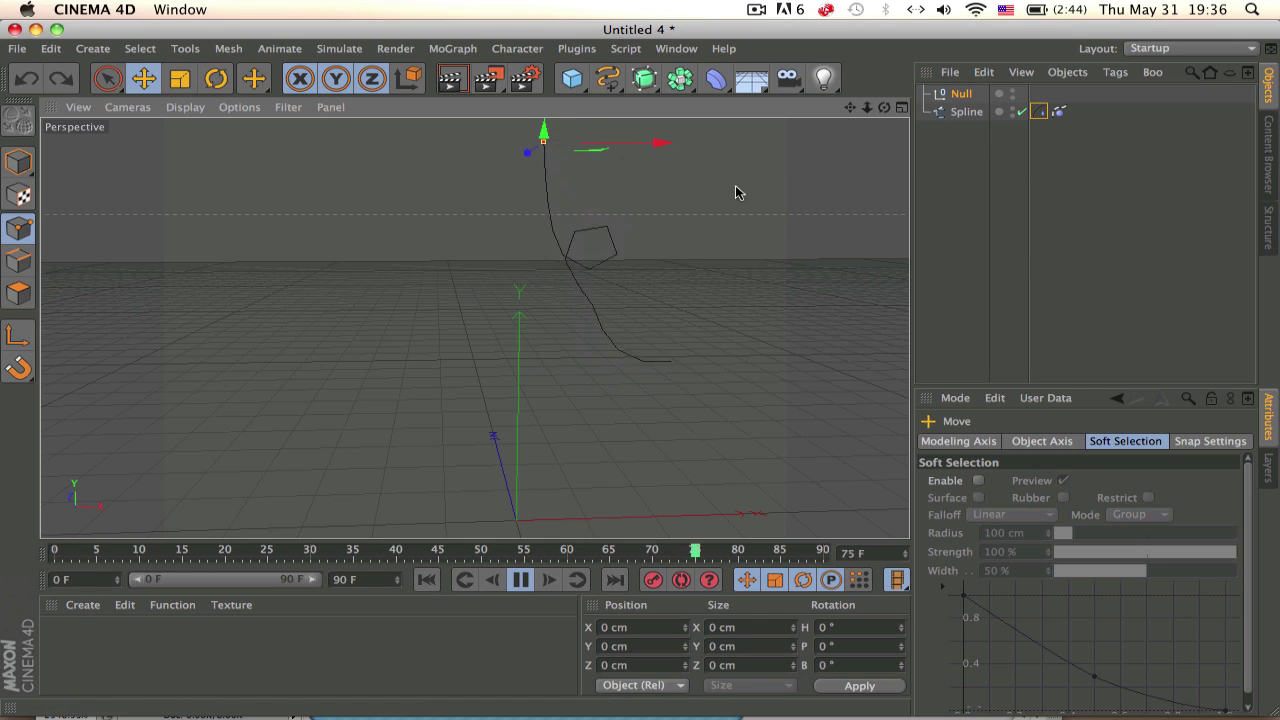
left_click(1058, 111)
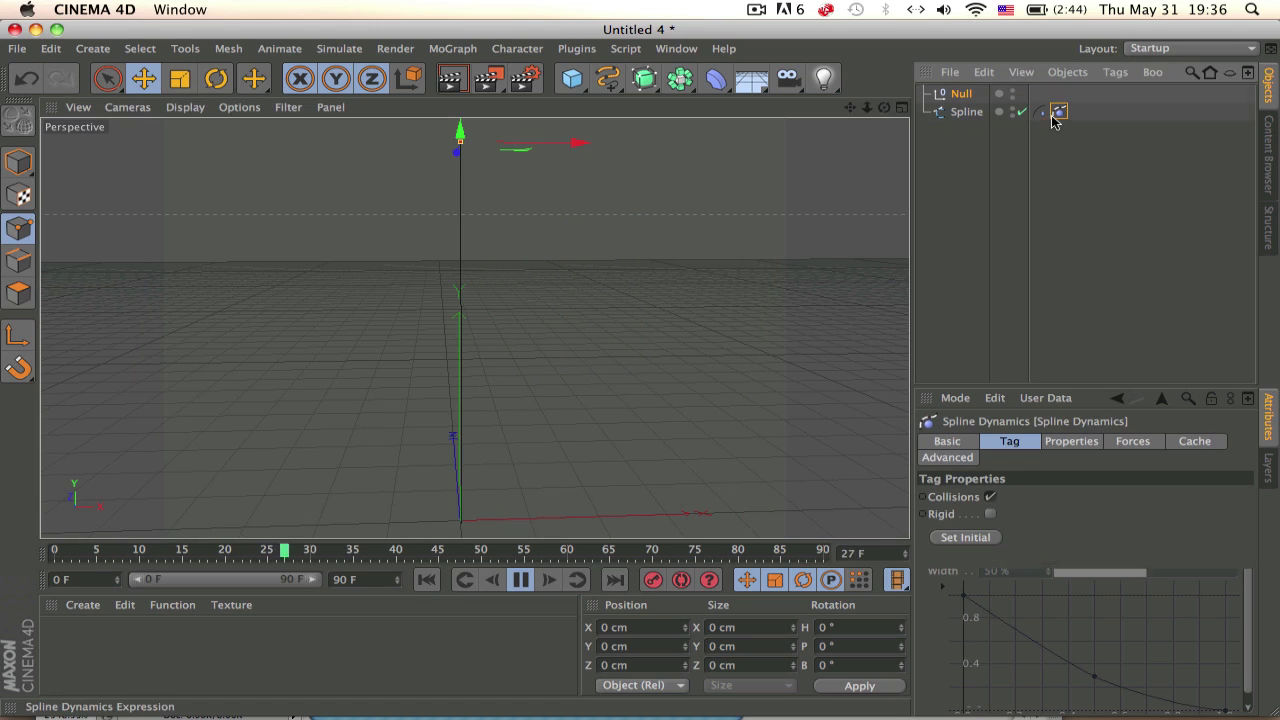
left_click(520, 579)
left_click_drag(540, 550, 117, 550)
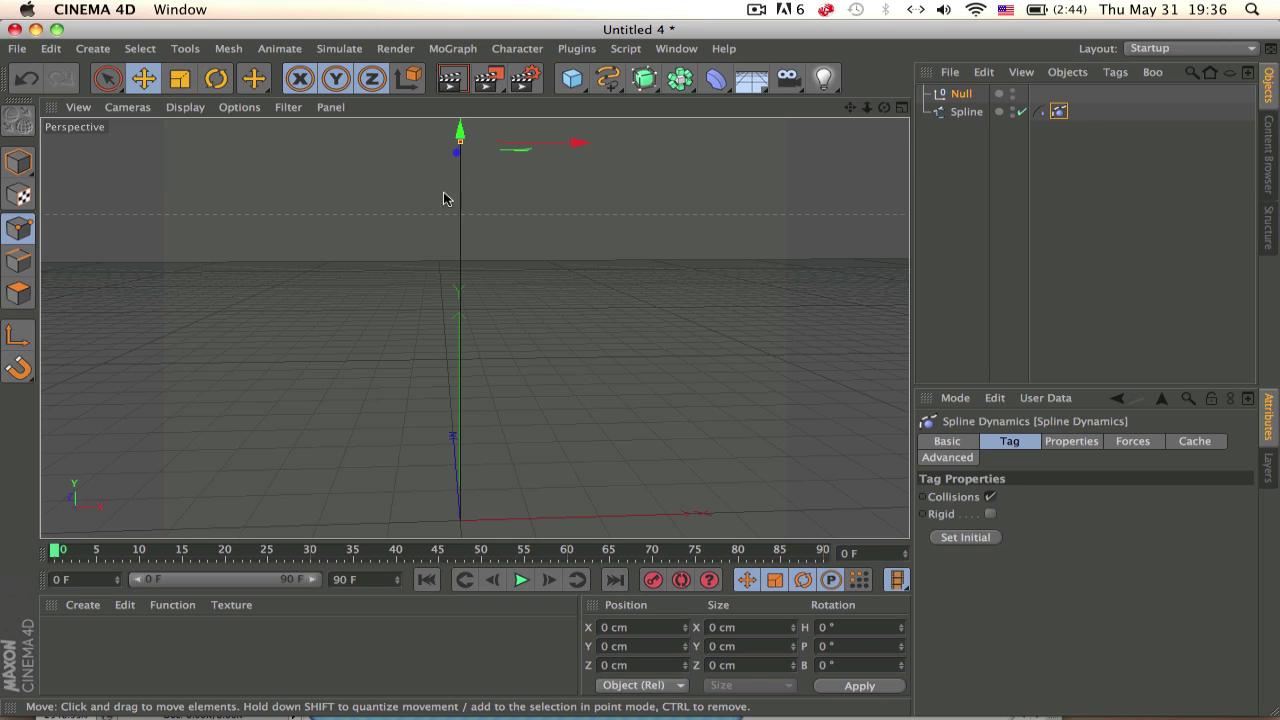
mouse_move(469, 186)
left_mouse_down("alt")
mouse_move(463, 351)
mouse_move(563, 309)
mouse_move(491, 313)
left_mouse_up("alt")
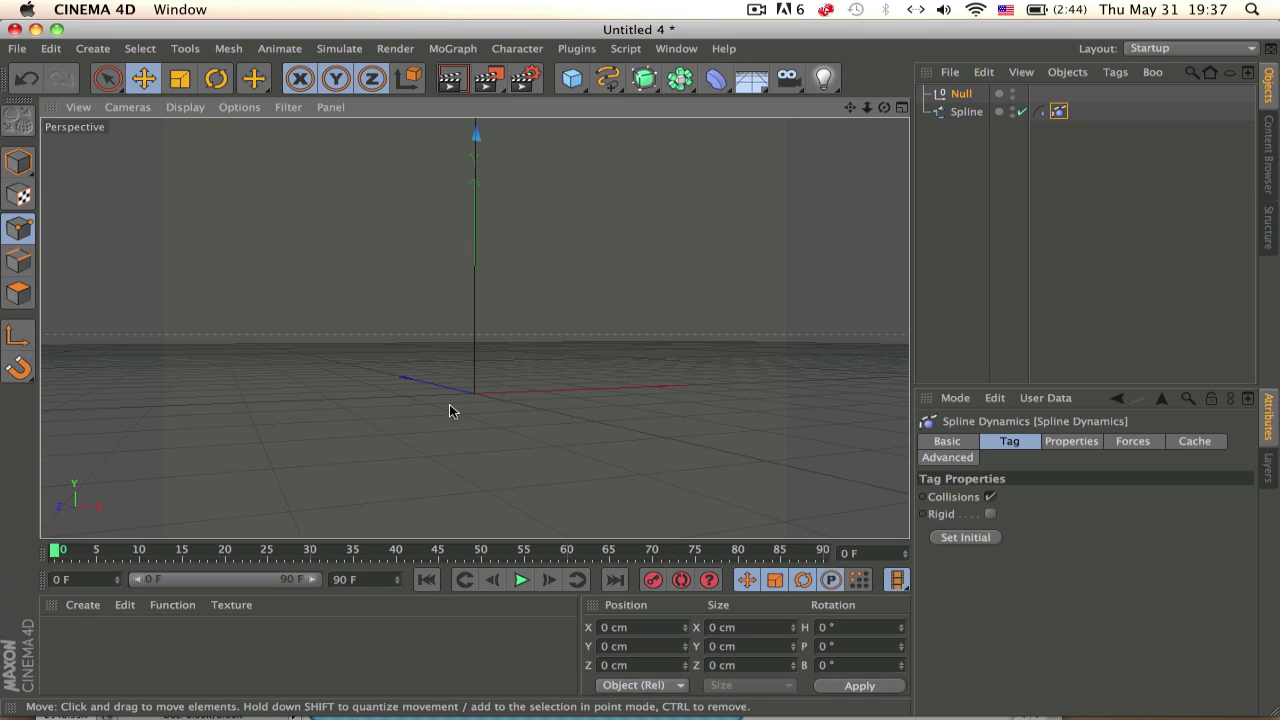
mouse_move(449, 409)
left_mouse_down("alt")
mouse_move(615, 252)
mouse_move(420, 393)
mouse_move(474, 431)
mouse_move(608, 406)
mouse_move(619, 350)
mouse_move(534, 406)
mouse_move(469, 380)
mouse_move(529, 274)
left_mouse_up("alt")
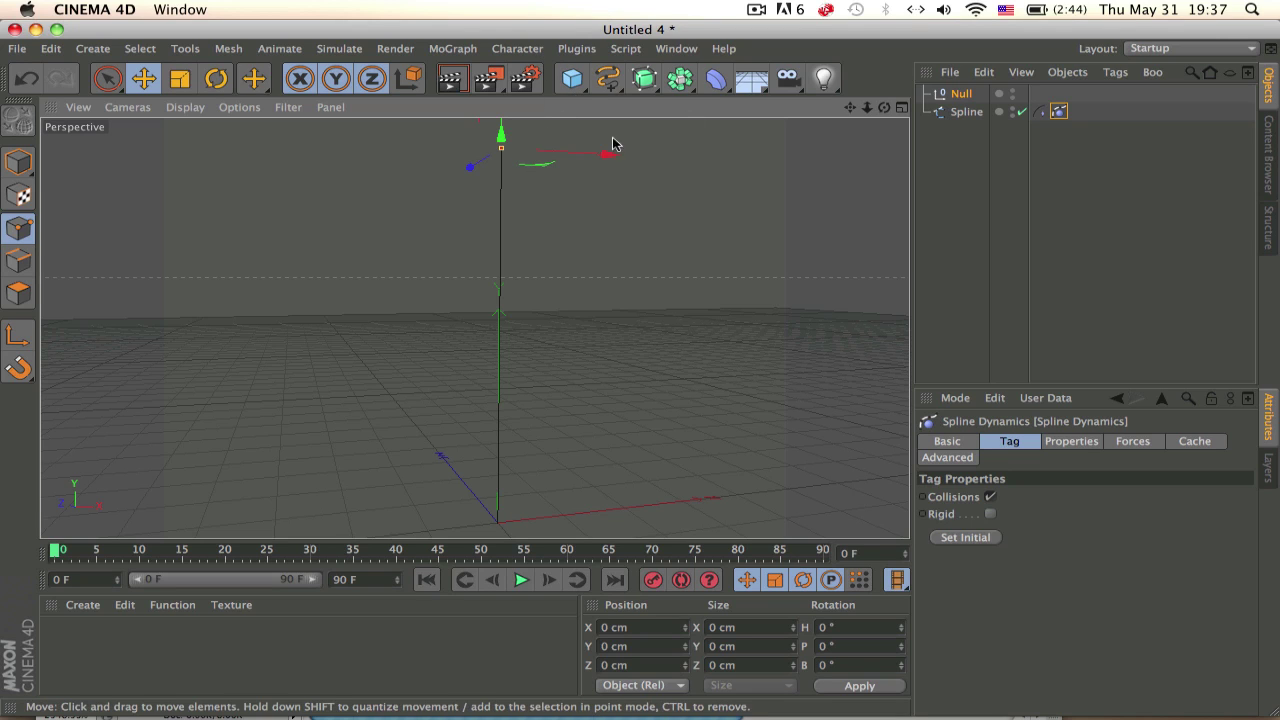
Add a Rectangle spline, scale it down to a small profile and raise it
left_click_drag(607, 79, 694, 192)
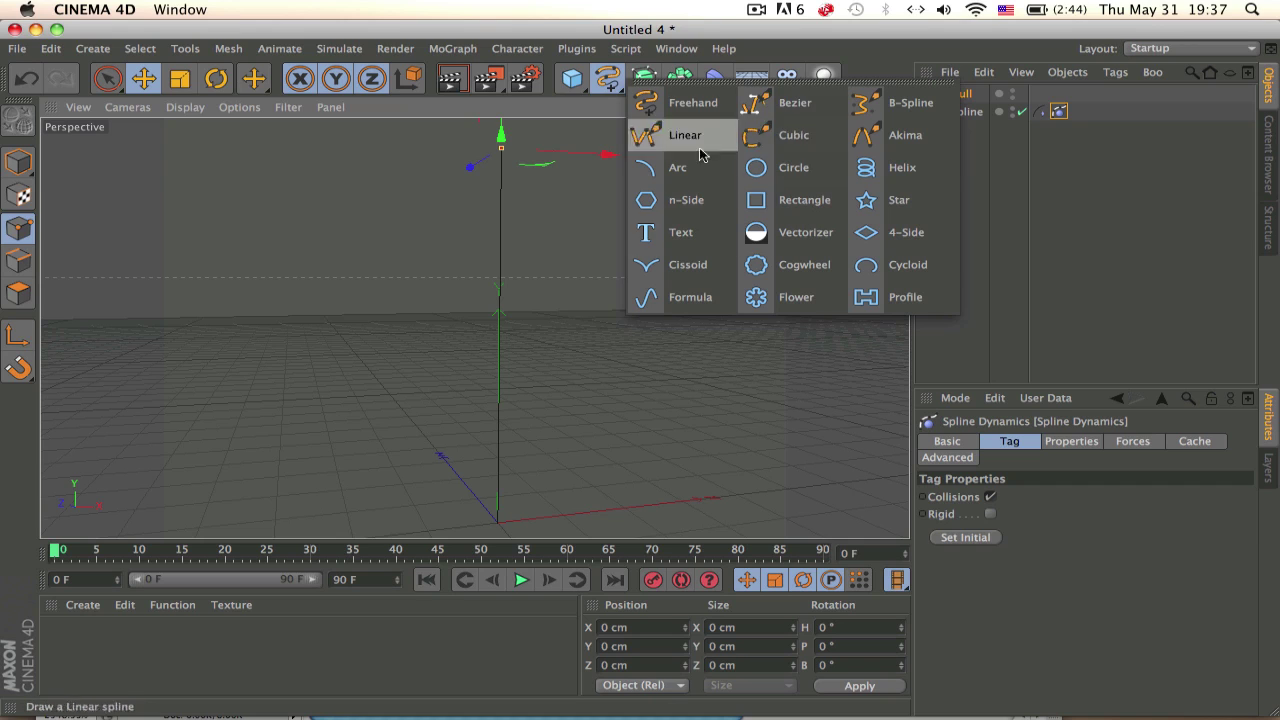
left_click_drag(694, 192, 795, 201)
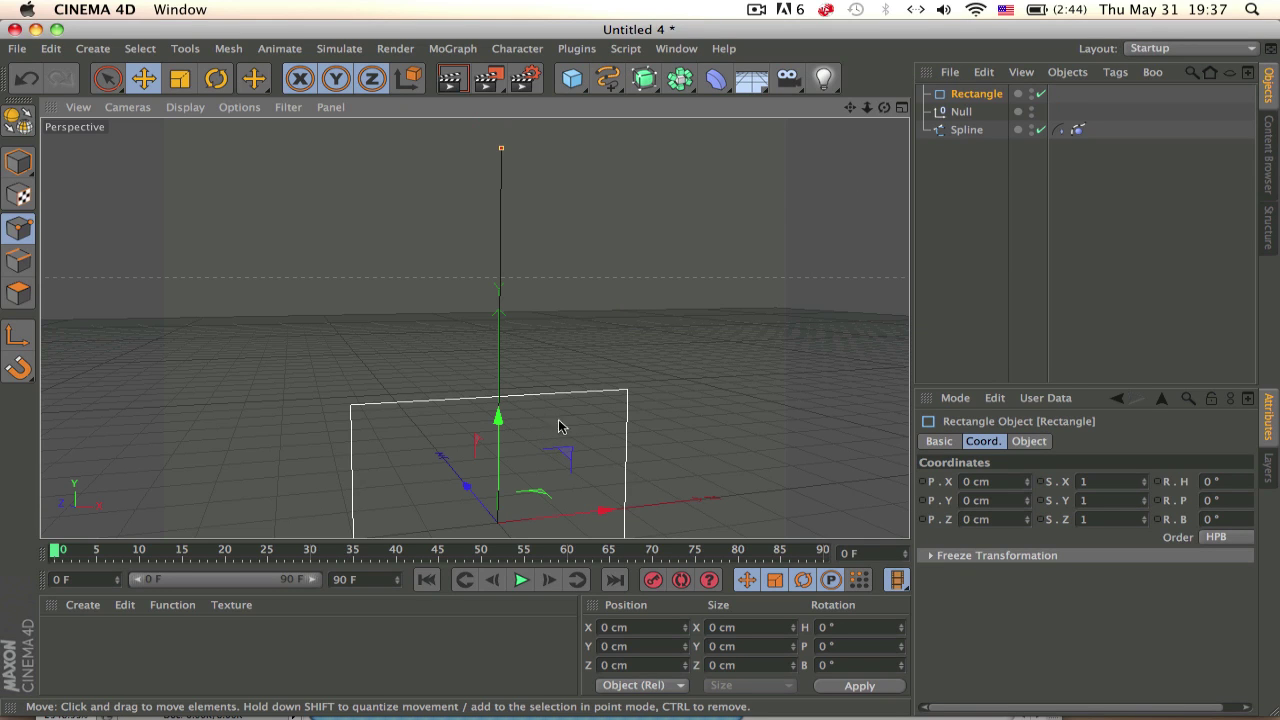
key("t")
mouse_move(634, 423)
left_mouse_down()
mouse_move(271, 463)
mouse_move(92, 514)
mouse_move(691, 423)
mouse_move(466, 471)
left_mouse_up()
mouse_move(474, 327)
left_mouse_down("alt")
mouse_move(590, 392)
mouse_move(645, 388)
left_mouse_up("alt")
key("e")
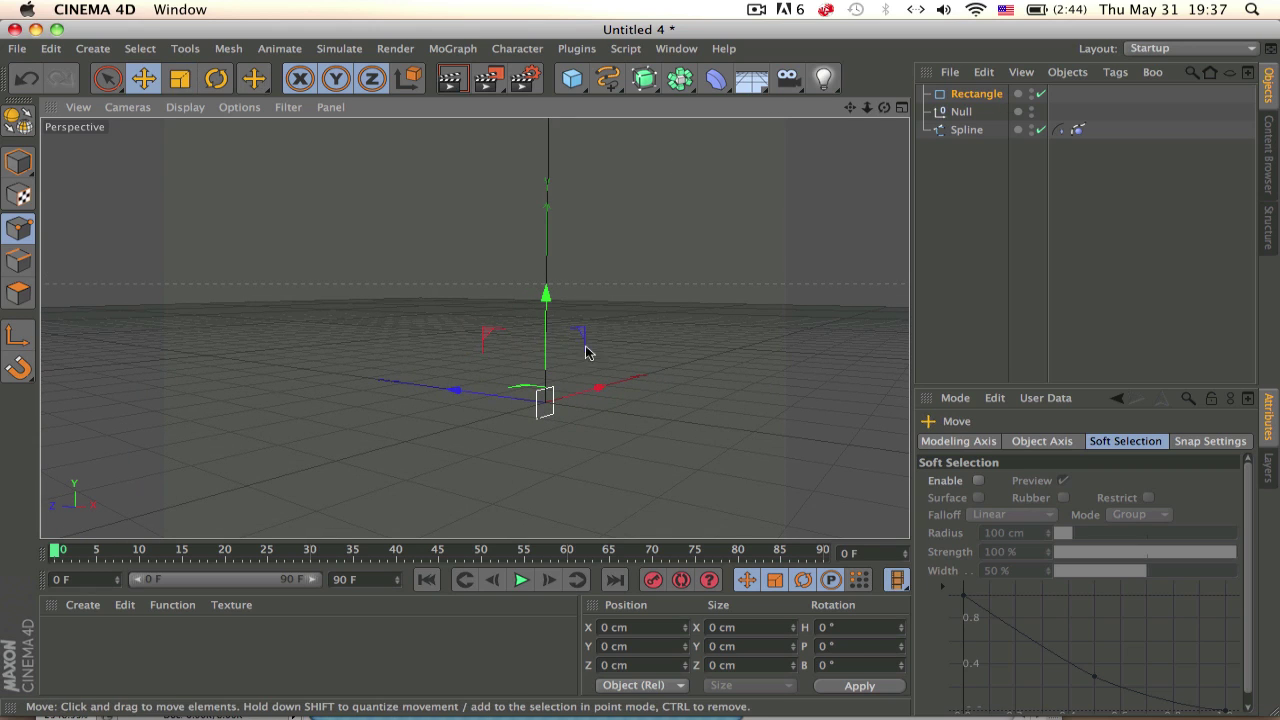
mouse_move(546, 291)
left_mouse_down()
mouse_move(625, 238)
mouse_move(592, 63)
mouse_move(720, 160)
left_mouse_up()
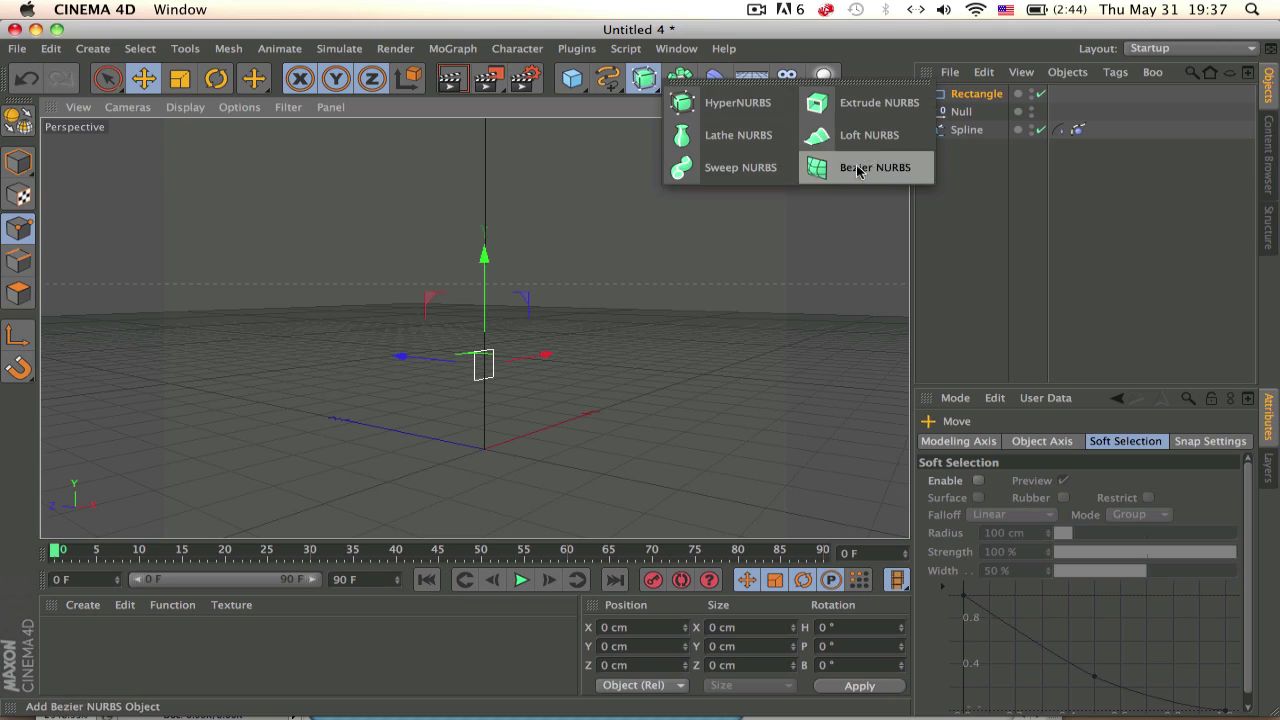
Add a Sweep NURBS with Rectangle and Spline as children, then thin the profile
left_click(719, 162)
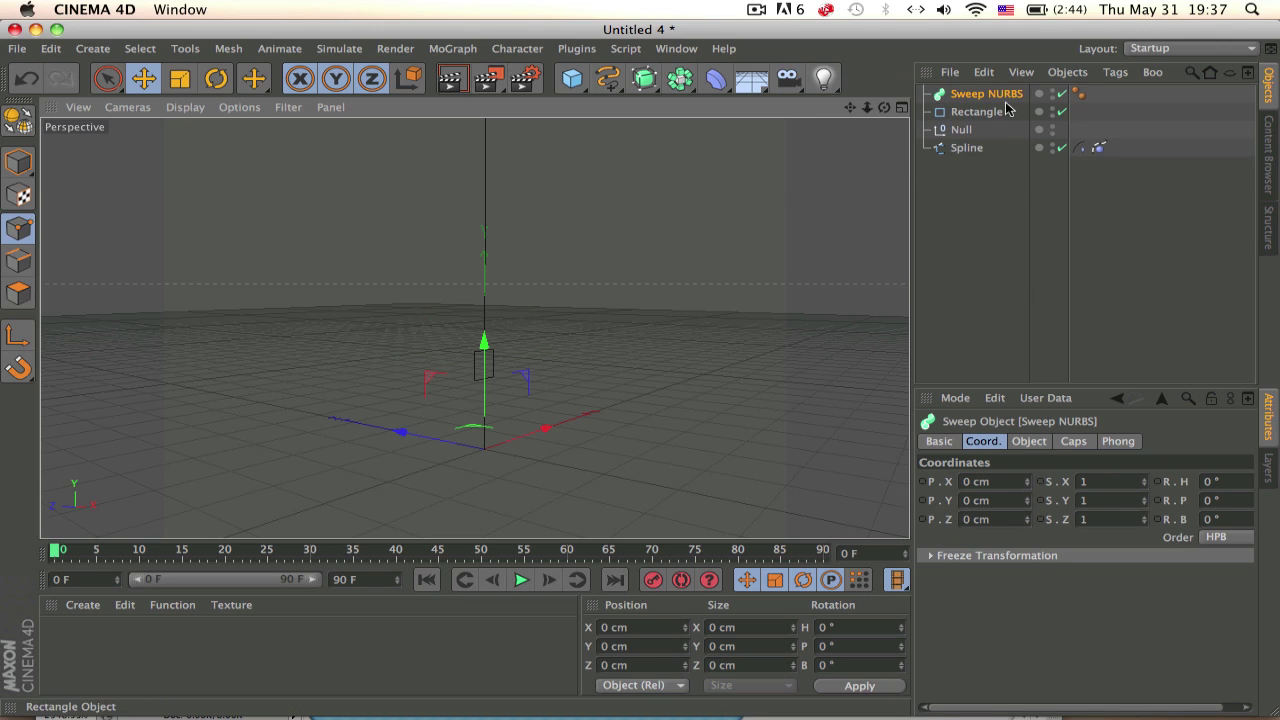
left_click_drag(976, 111, 973, 100)
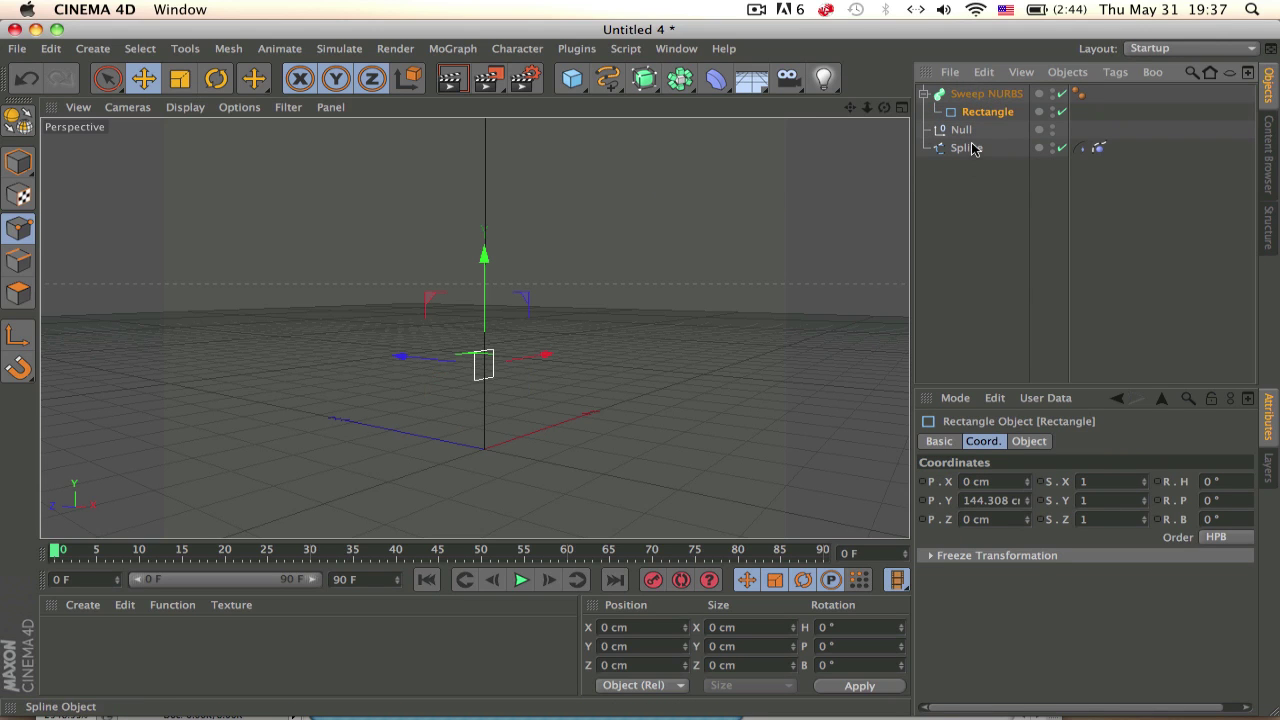
left_click_drag(966, 148, 971, 122)
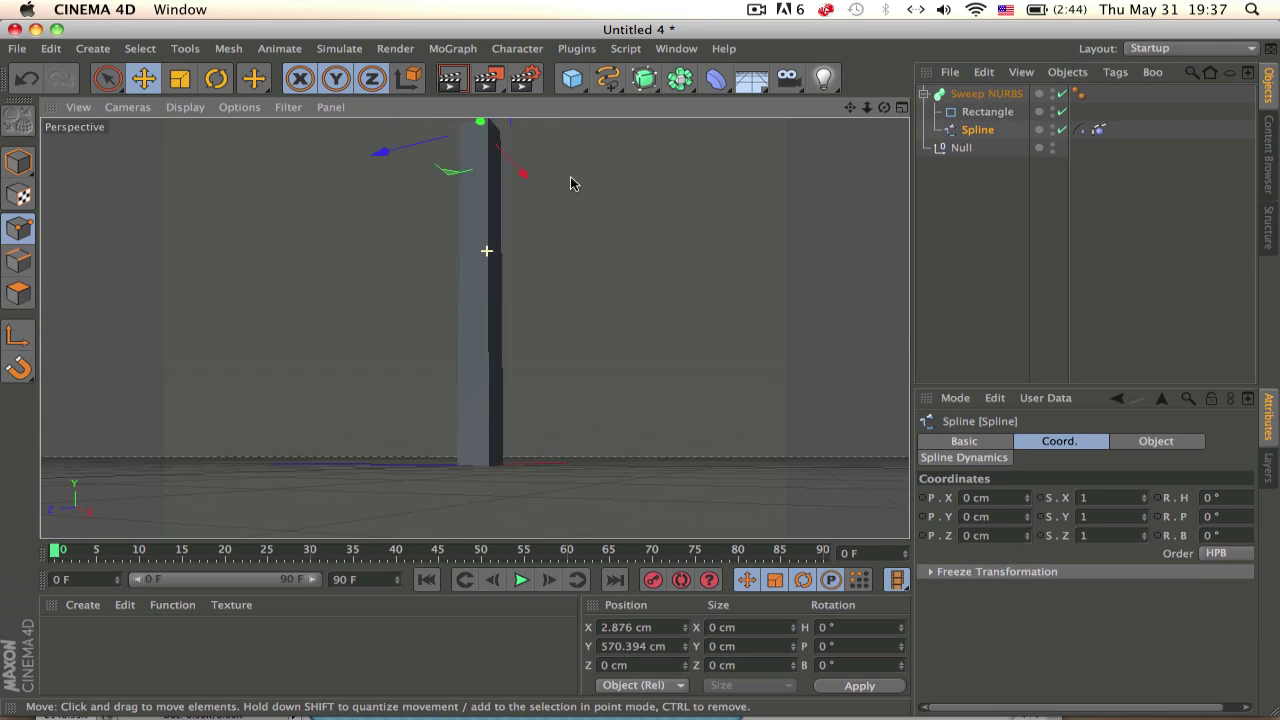
left_click(971, 114)
key("t")
left_click_drag(509, 343, 226, 360)
mouse_move(613, 257)
left_mouse_down("alt")
mouse_move(594, 306)
mouse_move(394, 317)
mouse_move(423, 240)
mouse_move(515, 196)
mouse_move(423, 160)
mouse_move(414, 303)
mouse_move(474, 320)
mouse_move(469, 293)
mouse_move(531, 303)
mouse_move(583, 227)
left_mouse_up("alt")
Swing the Null during playback so the swept column bends, then stop
left_click(965, 148)
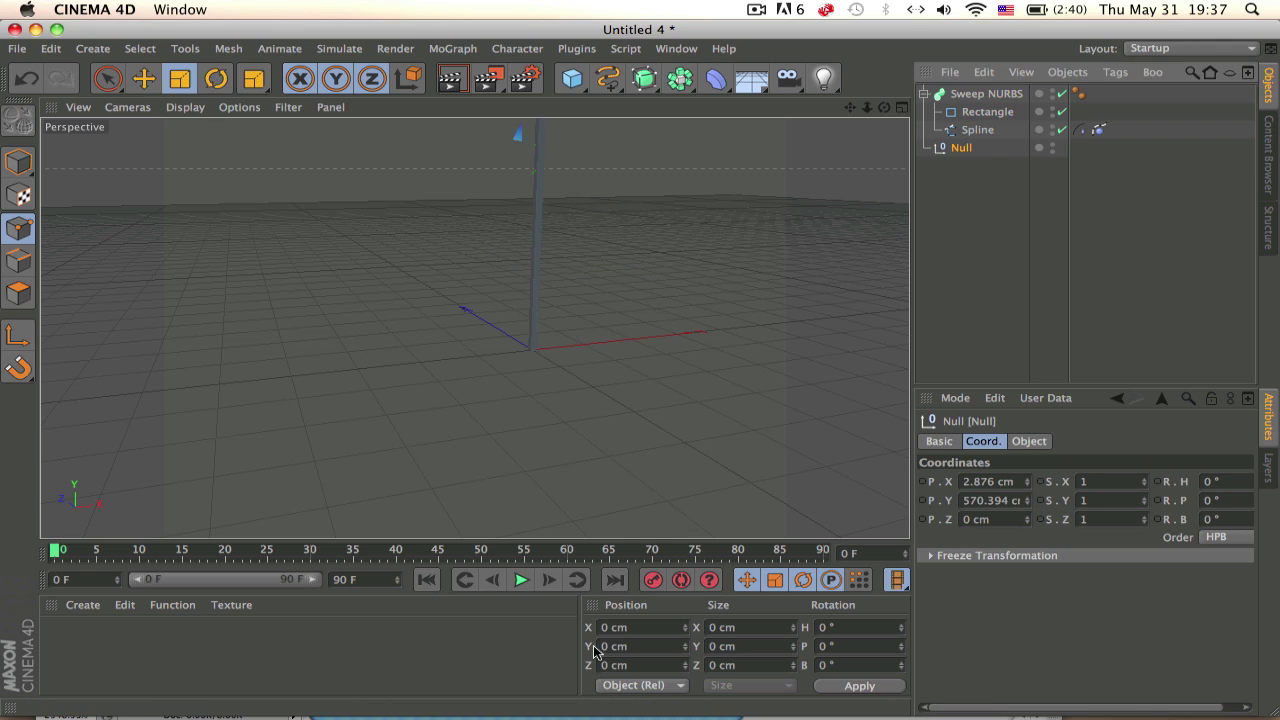
key("e")
left_click(521, 580)
mouse_move(634, 323)
left_mouse_down()
mouse_move(613, 246)
mouse_move(643, 225)
left_mouse_up()
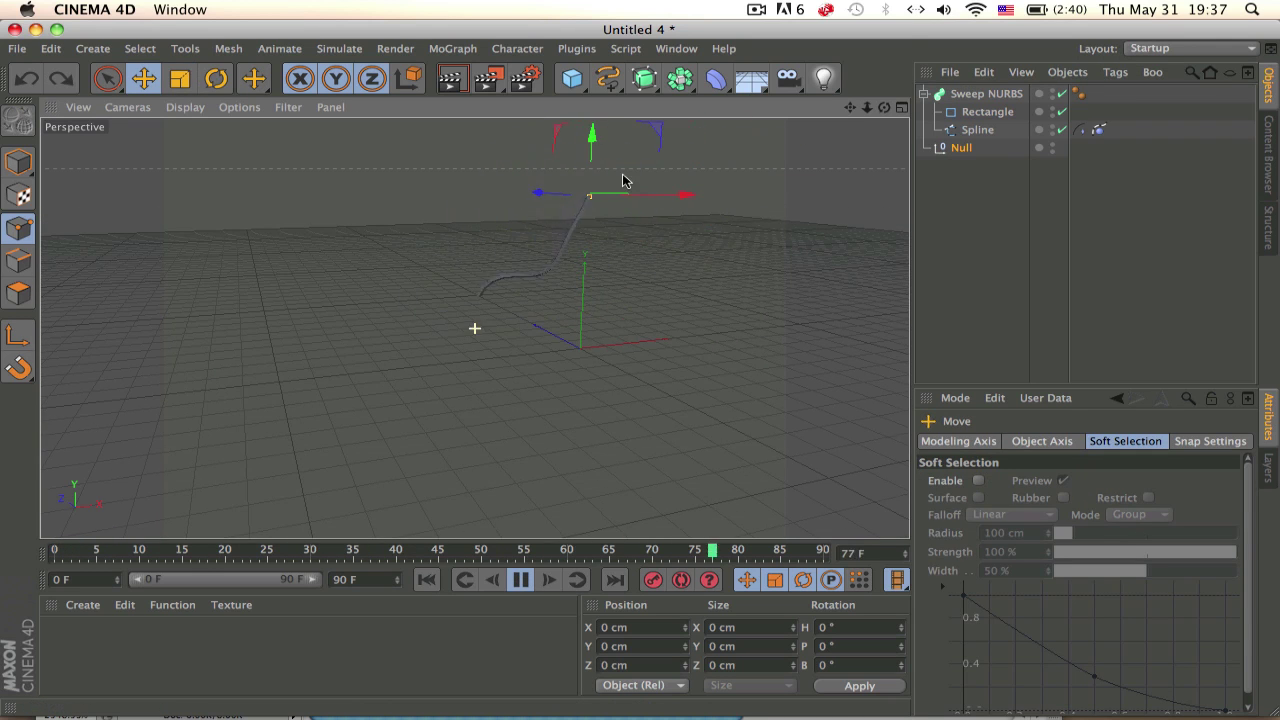
left_click(520, 580)
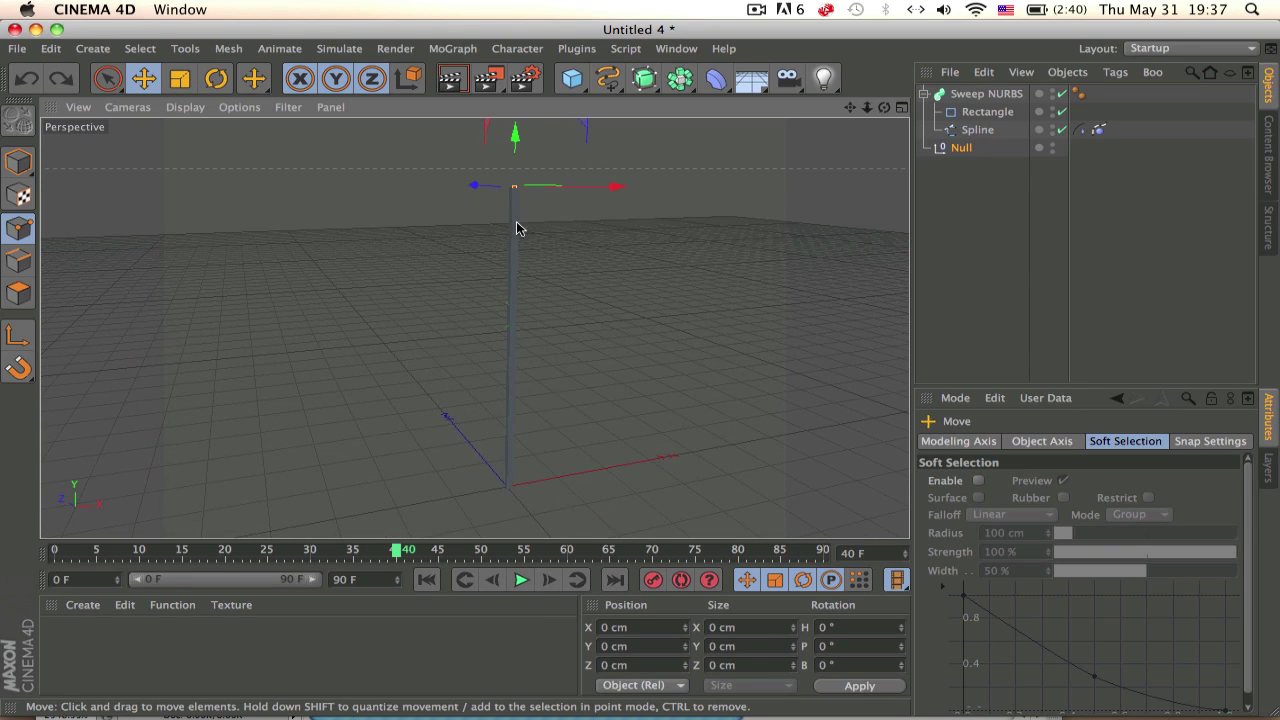
left_click(958, 96)
Delete all scene objects and add a new cube lifted above the ground
left_click(960, 148, "shift")
key("Delete")
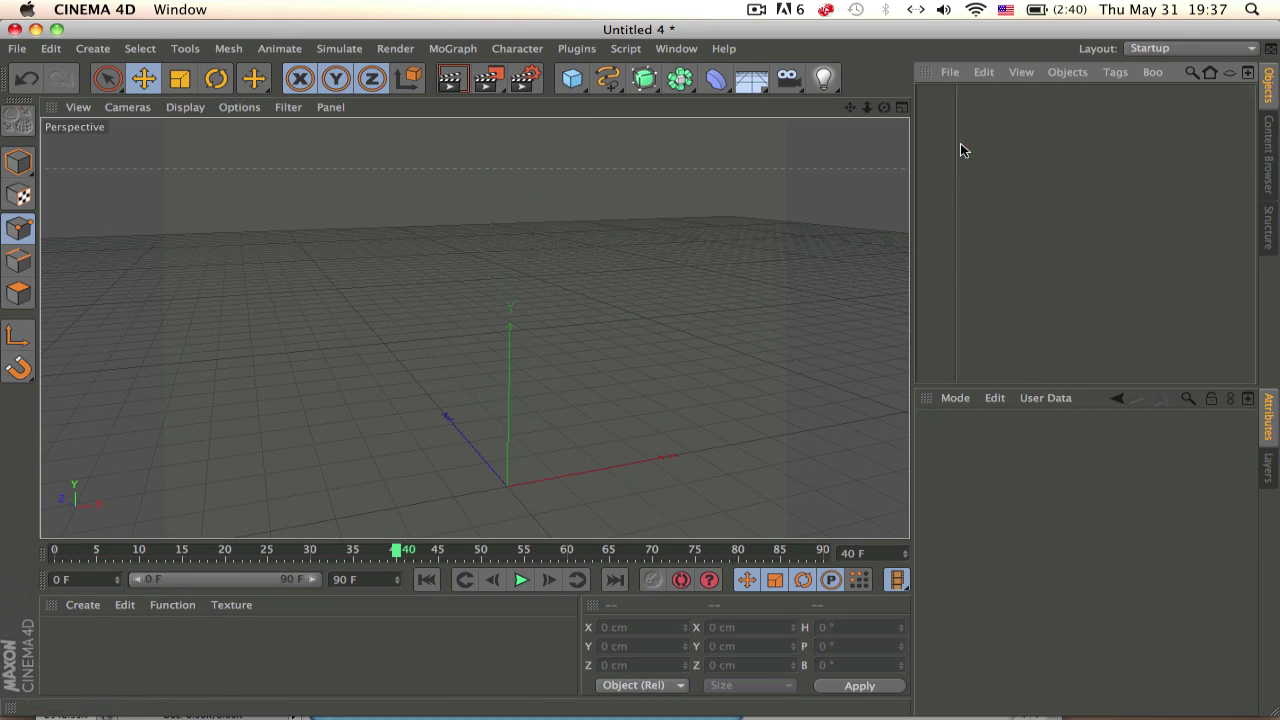
left_click(572, 78)
left_click(760, 100)
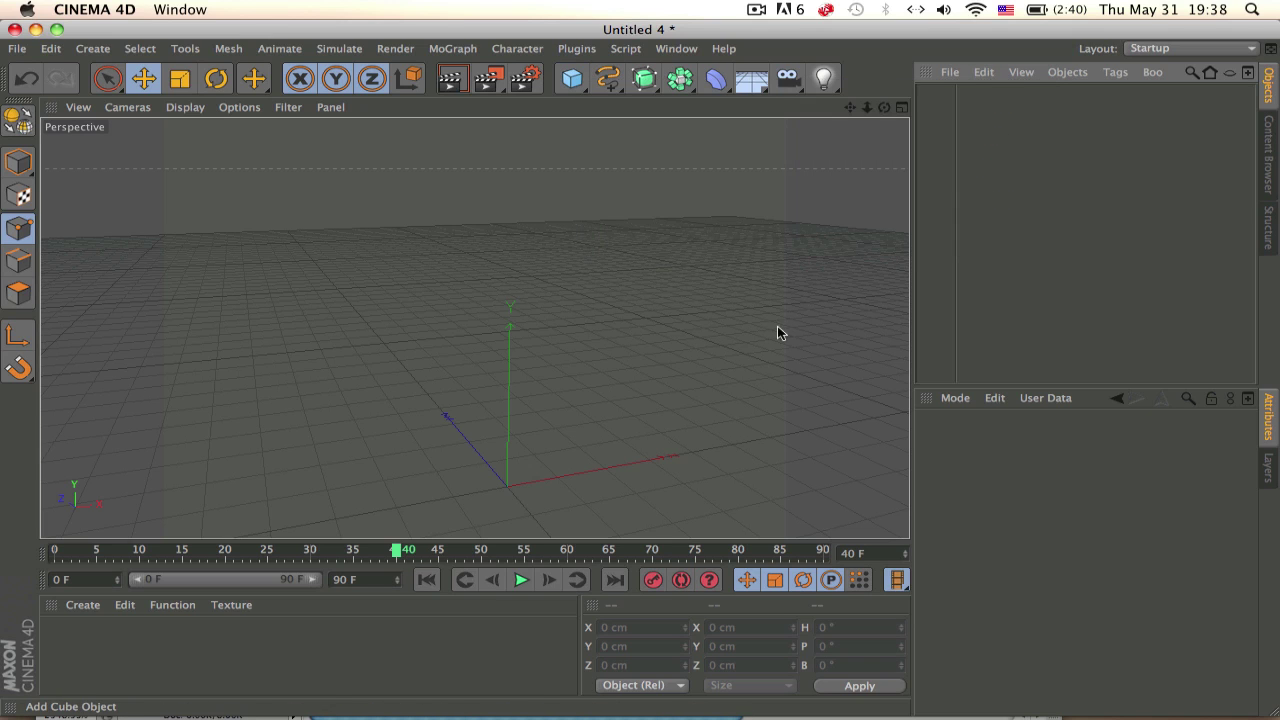
left_click_drag(505, 274, 501, 240)
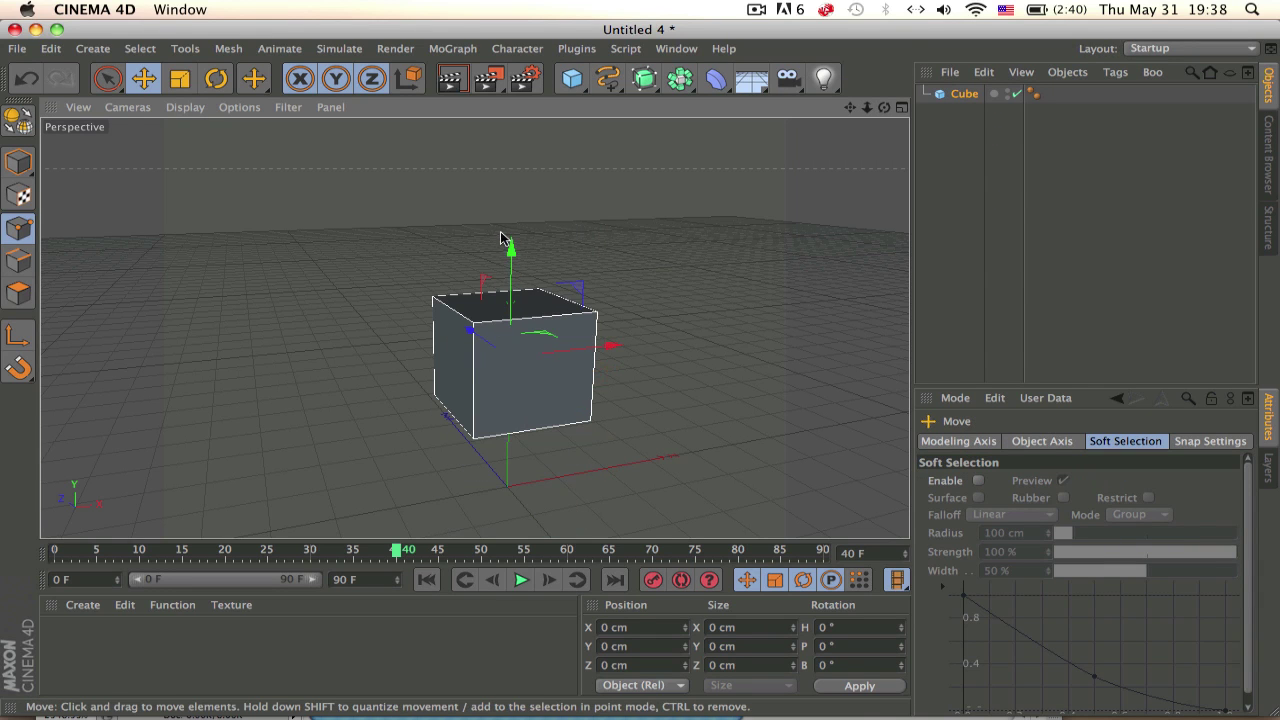
Resize the cube to 50 × 75 × 25 cm, undoing a trial move
left_click(964, 93)
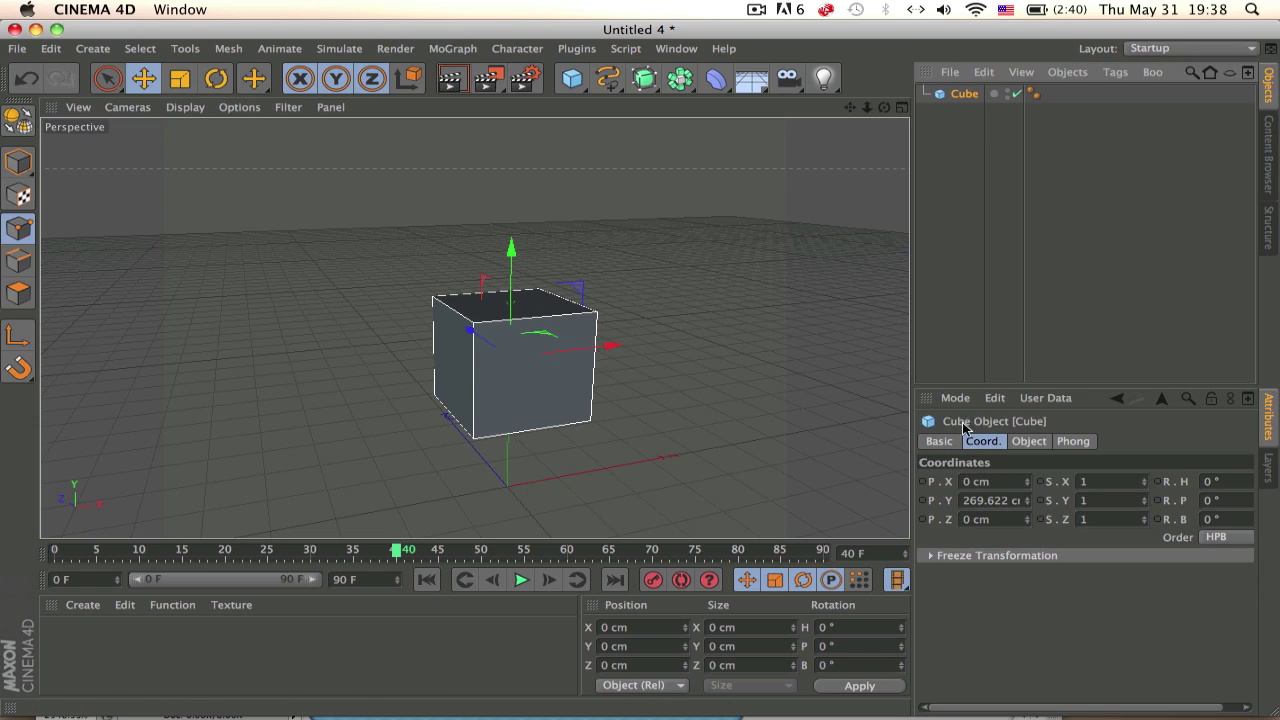
left_click(988, 481)
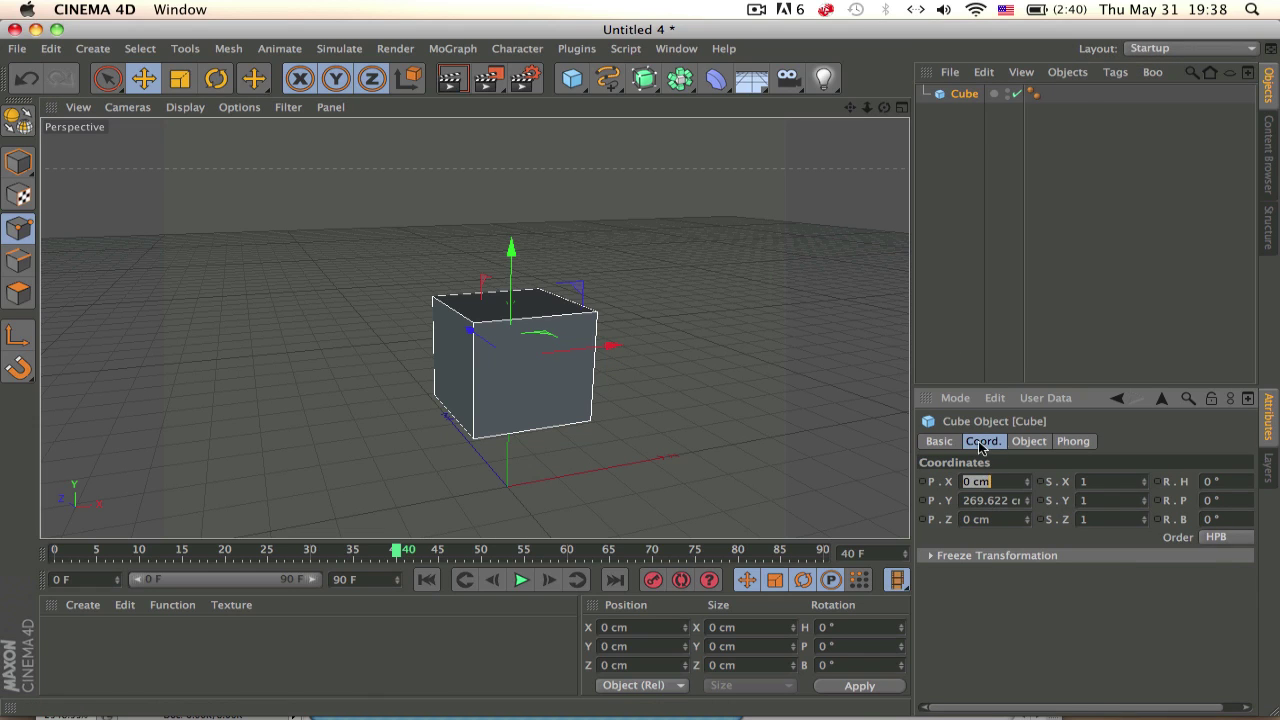
left_click(1026, 443)
type("0")
key("Tab")
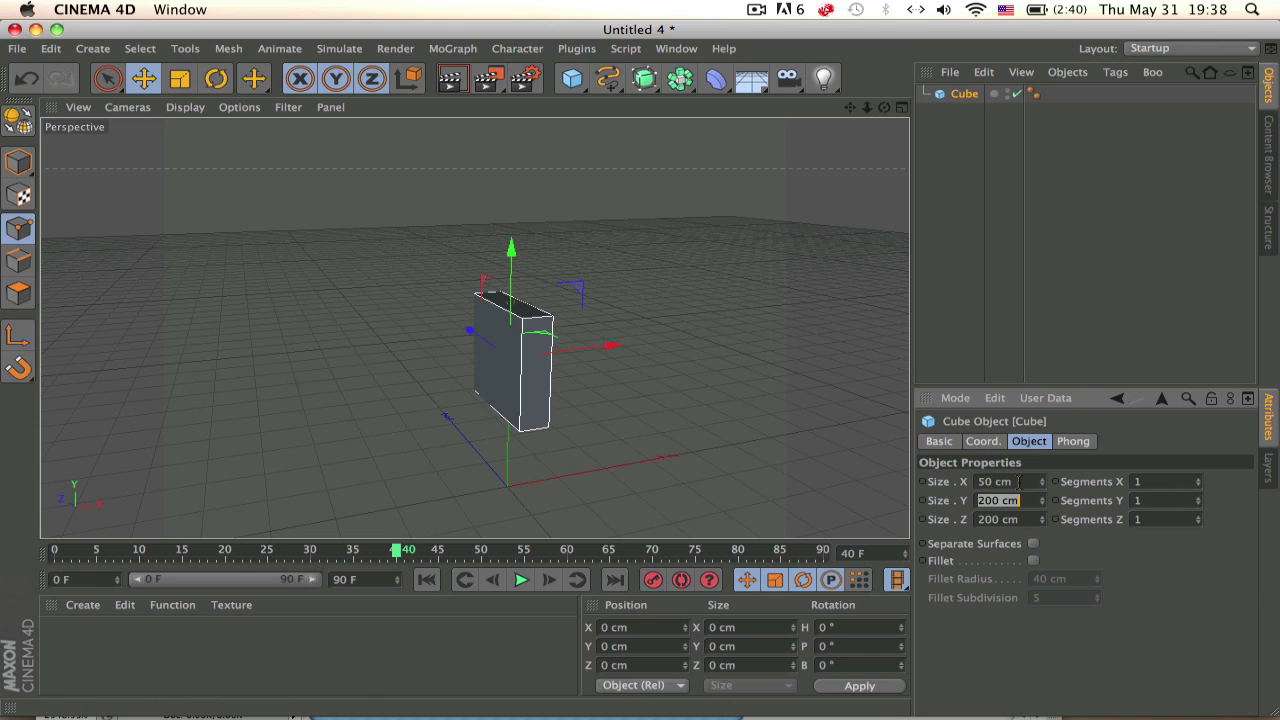
key("Tab")
type("25")
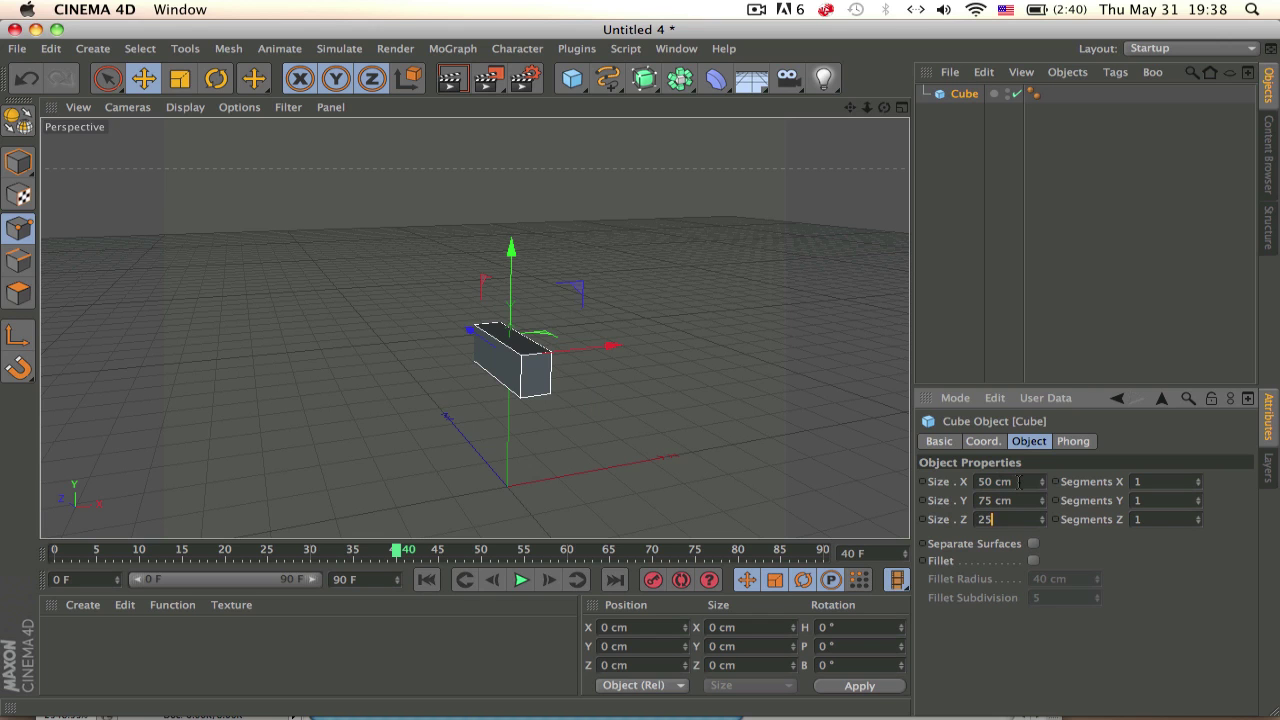
key("Return")
mouse_move(520, 414)
left_mouse_down("alt")
mouse_move(500, 318)
mouse_move(396, 322)
left_mouse_up("alt")
left_click_drag(528, 233, 514, 334)
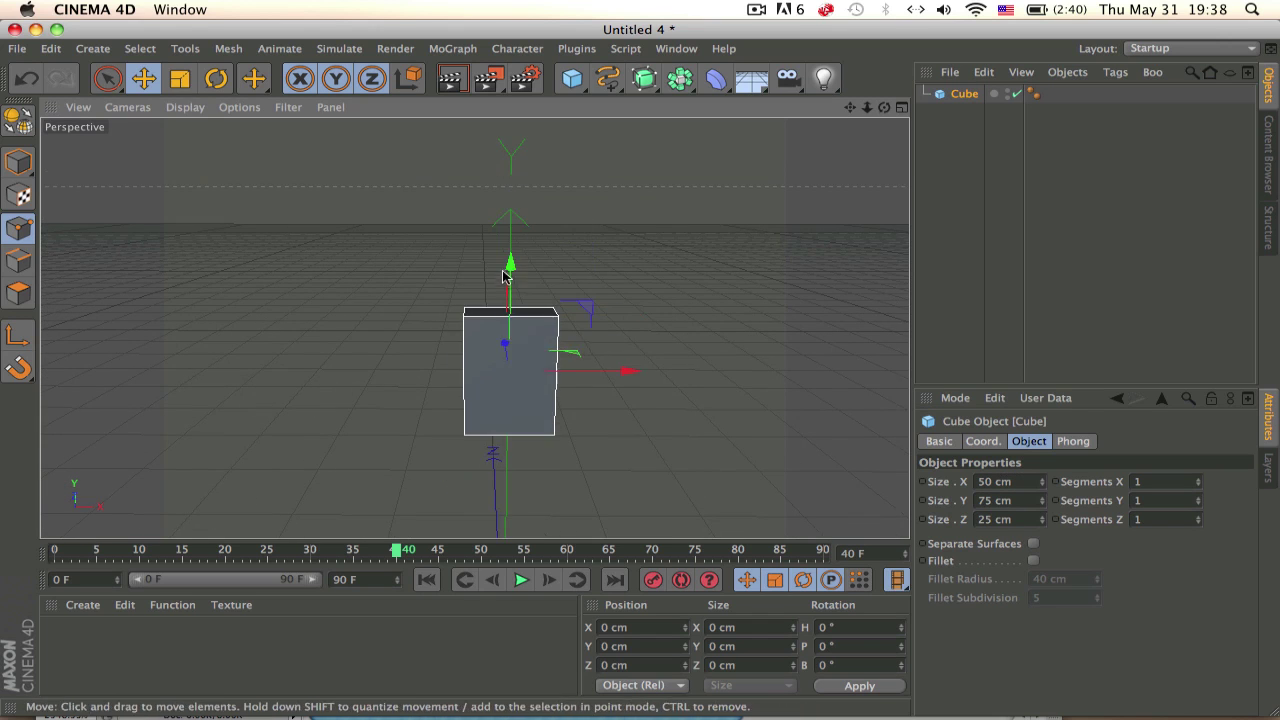
key("super+z")
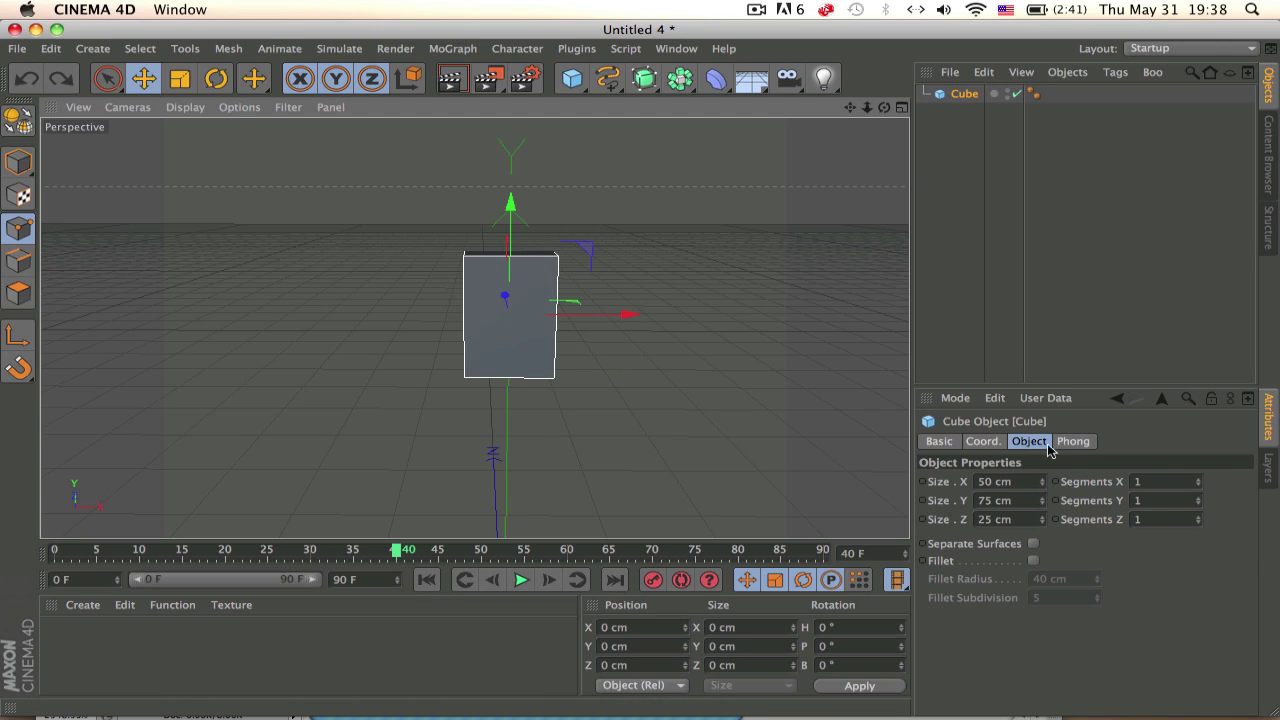
Enable Quantize Move so moves snap in 3.125 cm steps
left_click(984, 442)
key("Return")
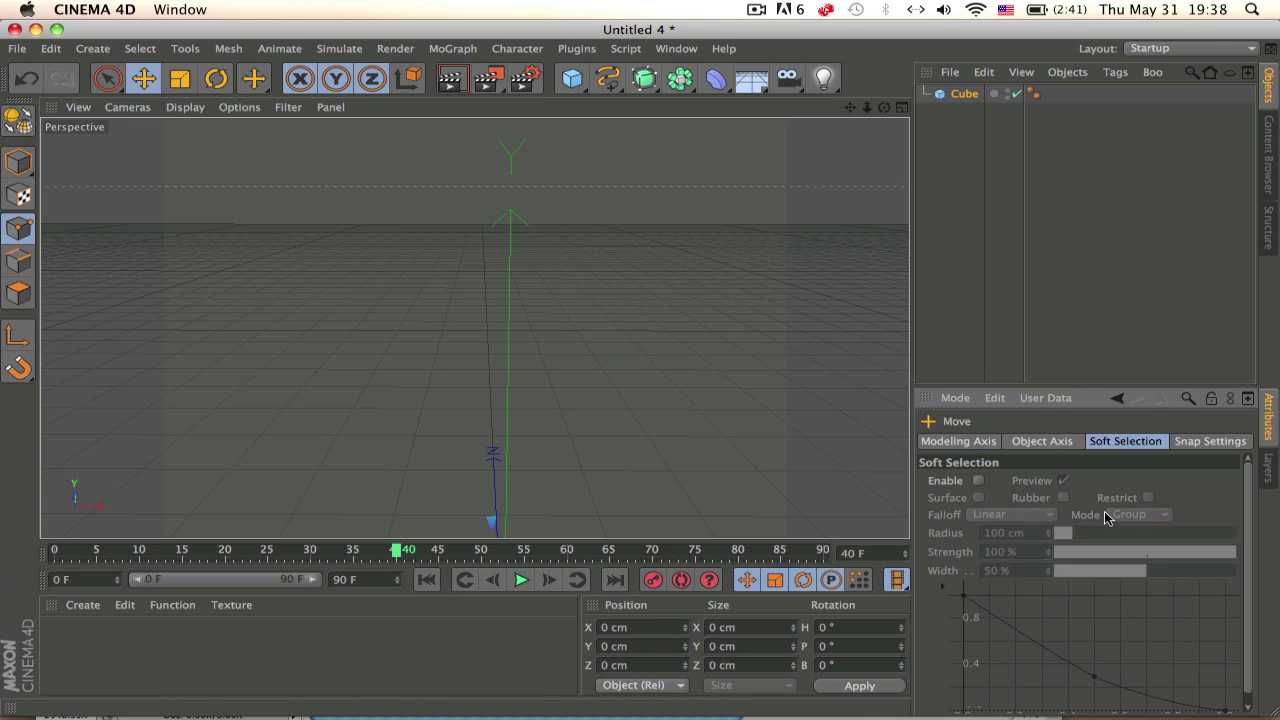
left_click(1186, 440)
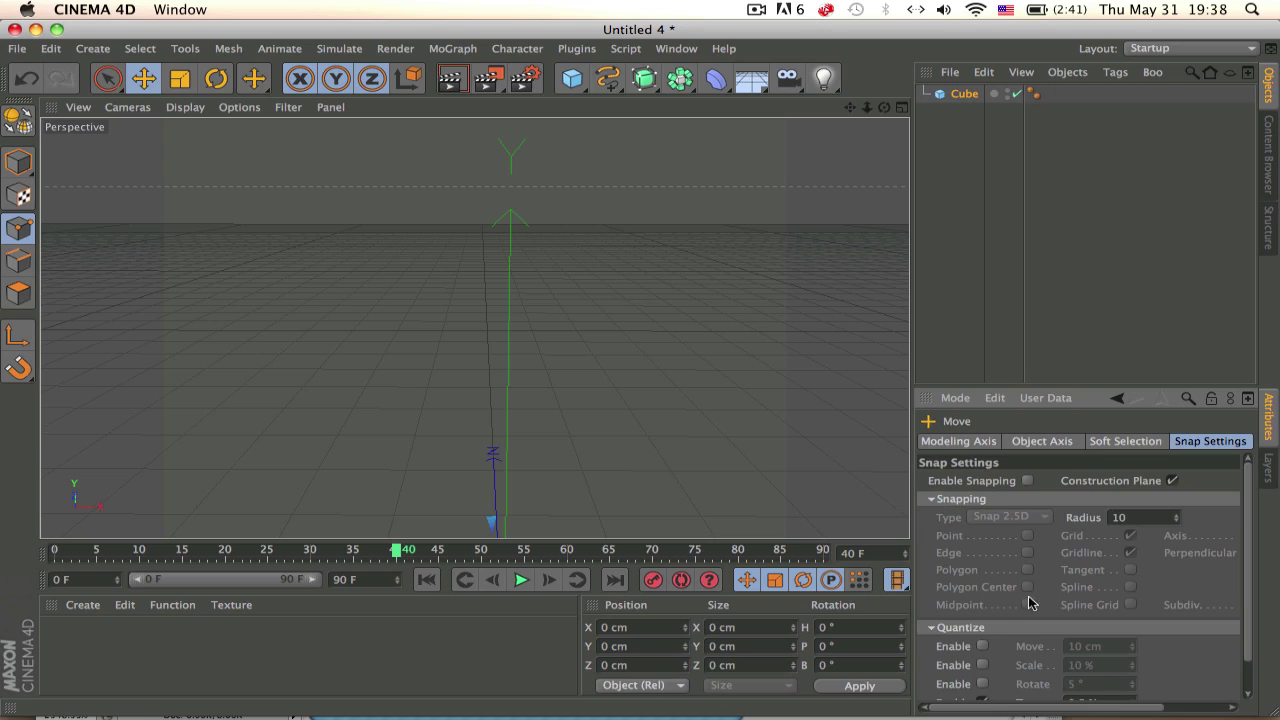
left_click(982, 646)
type("3.125")
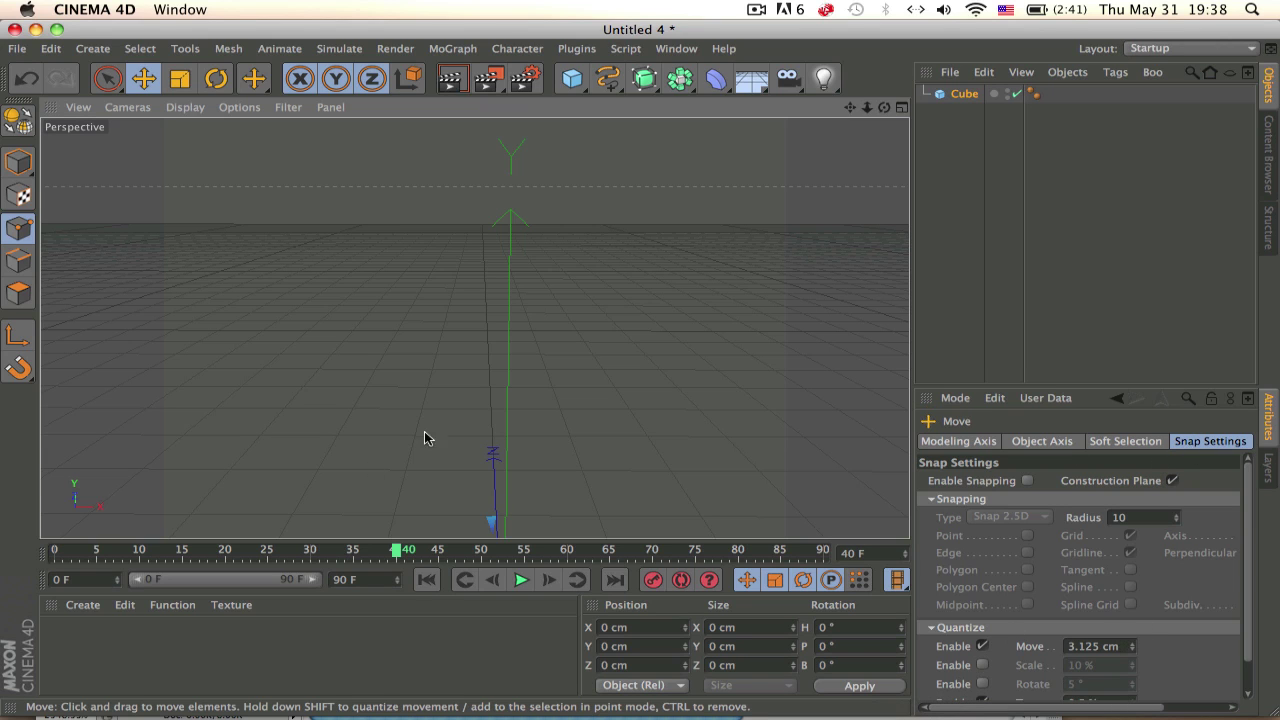
Lift the cube along Y to a new height above the grid
middle_click_drag(428, 437, 435, 248, "alt")
mouse_move(509, 410)
left_mouse_down()
mouse_move(535, 162)
mouse_move(700, 200)
left_mouse_up()
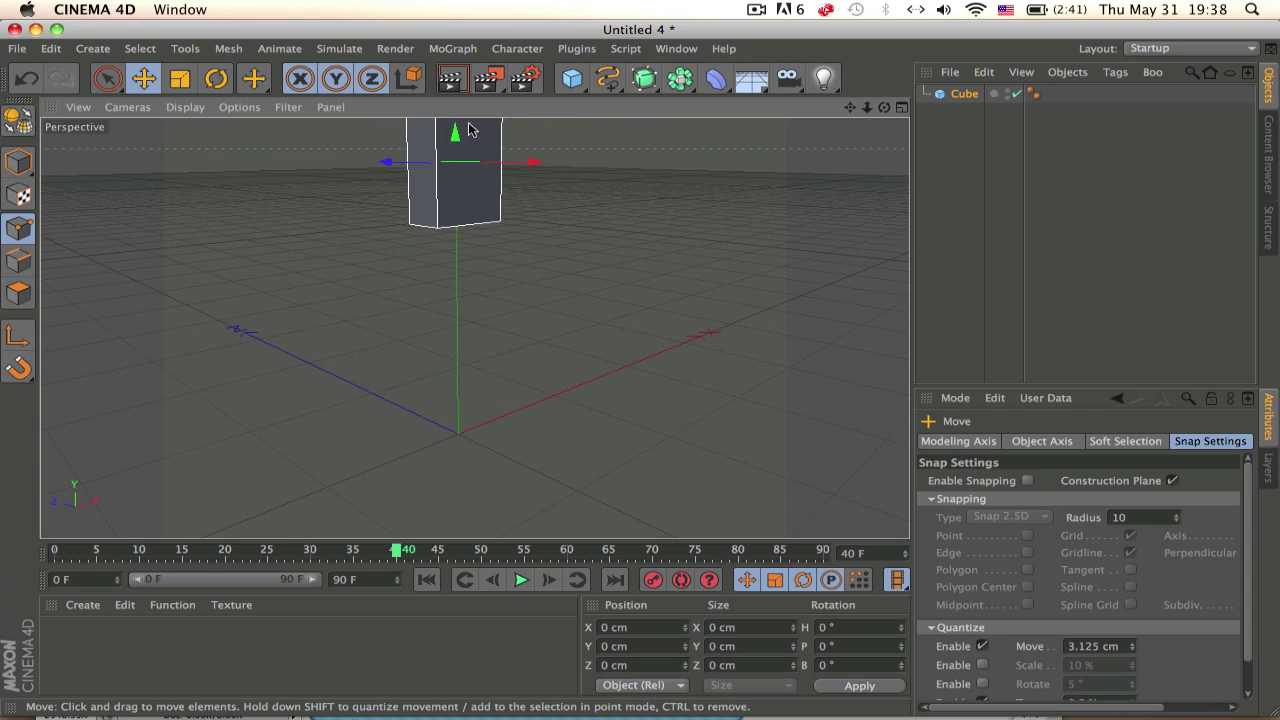
left_click_drag(451, 134, 456, 256)
left_click_drag(567, 230, 674, 240, "alt")
Add a 50 × 150 × 6.25 cm slab cube and position it beside the first cube
left_click(571, 78)
left_click(757, 102)
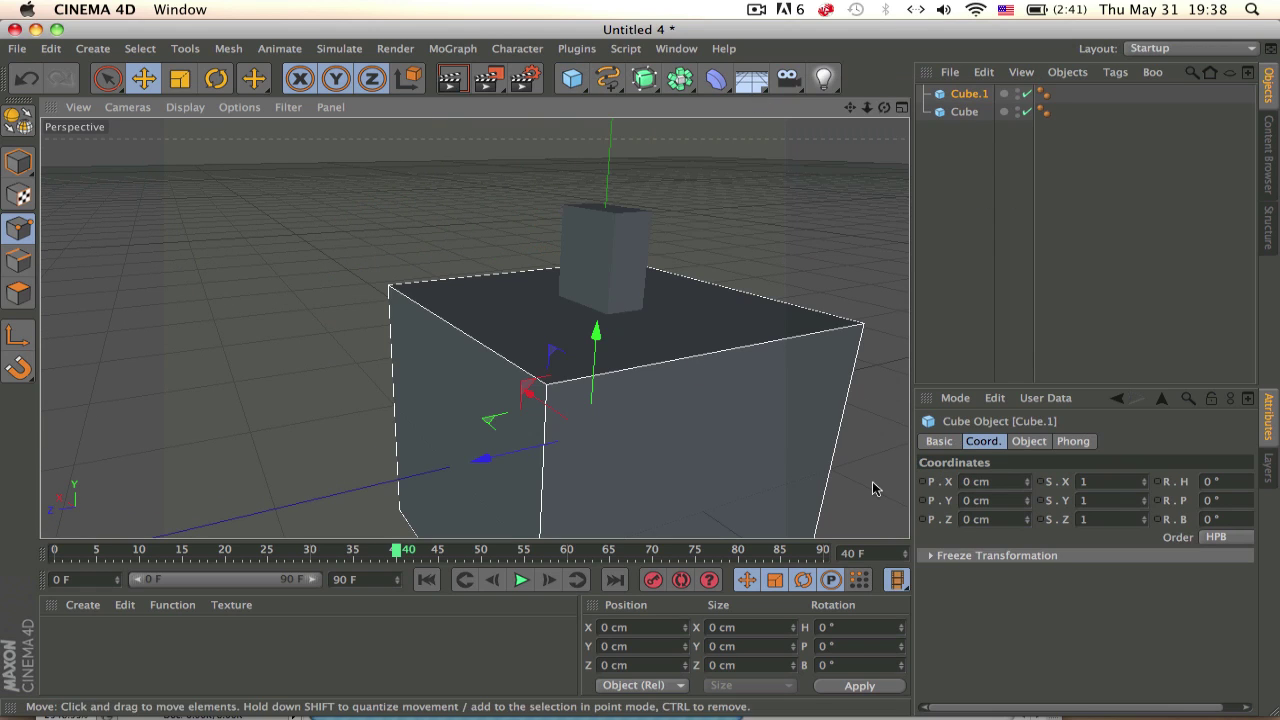
left_click(1027, 442)
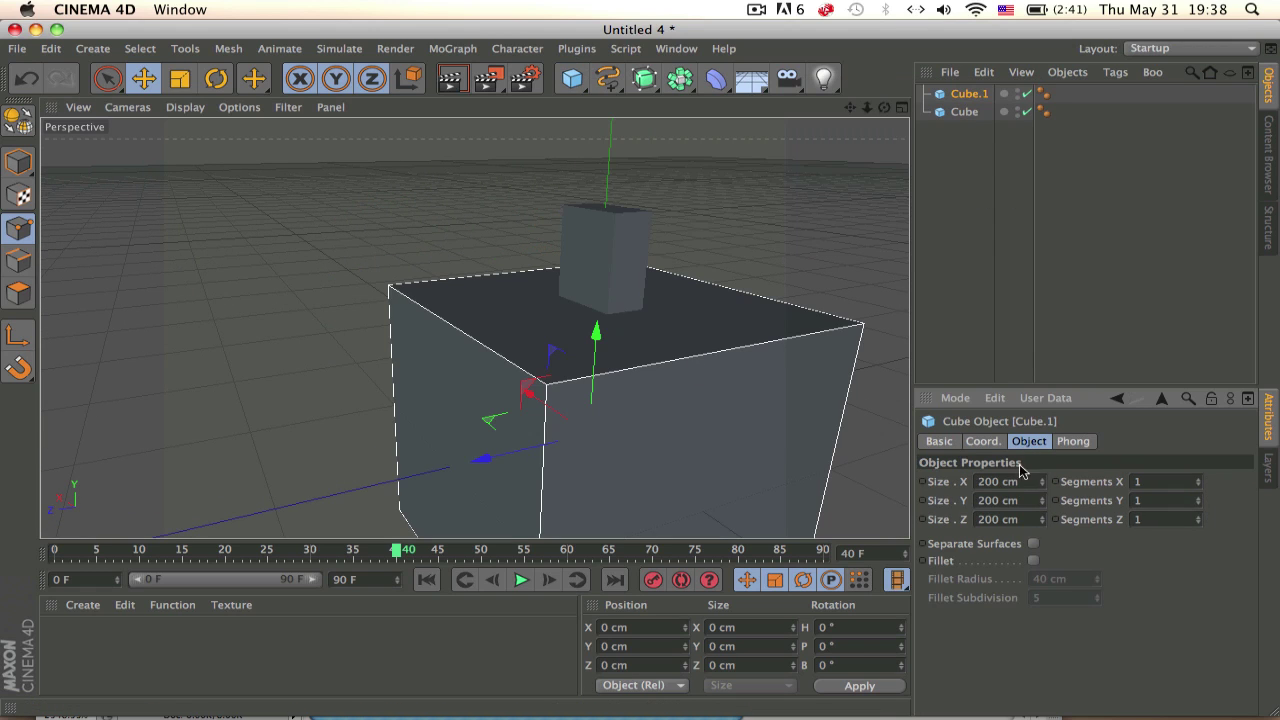
type("0")
key("Tab")
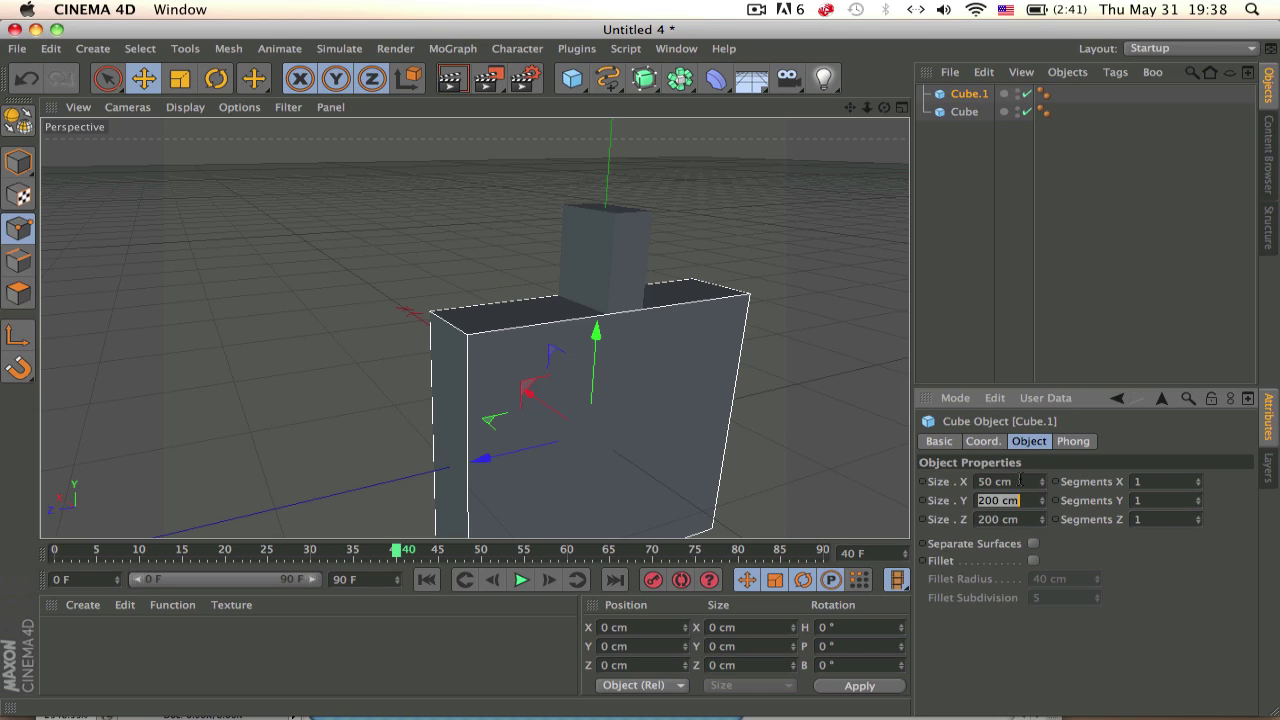
type("0")
key("Return")
type("6.25")
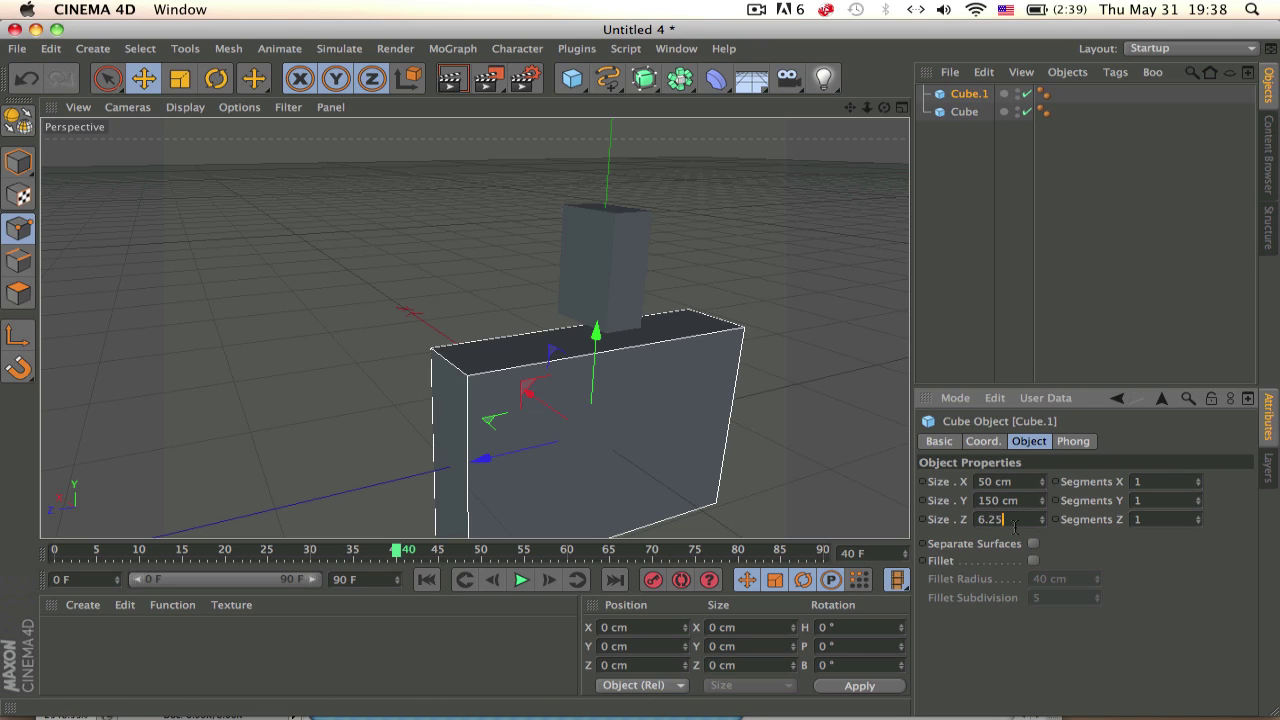
key("Return")
left_click_drag(595, 332, 588, 212)
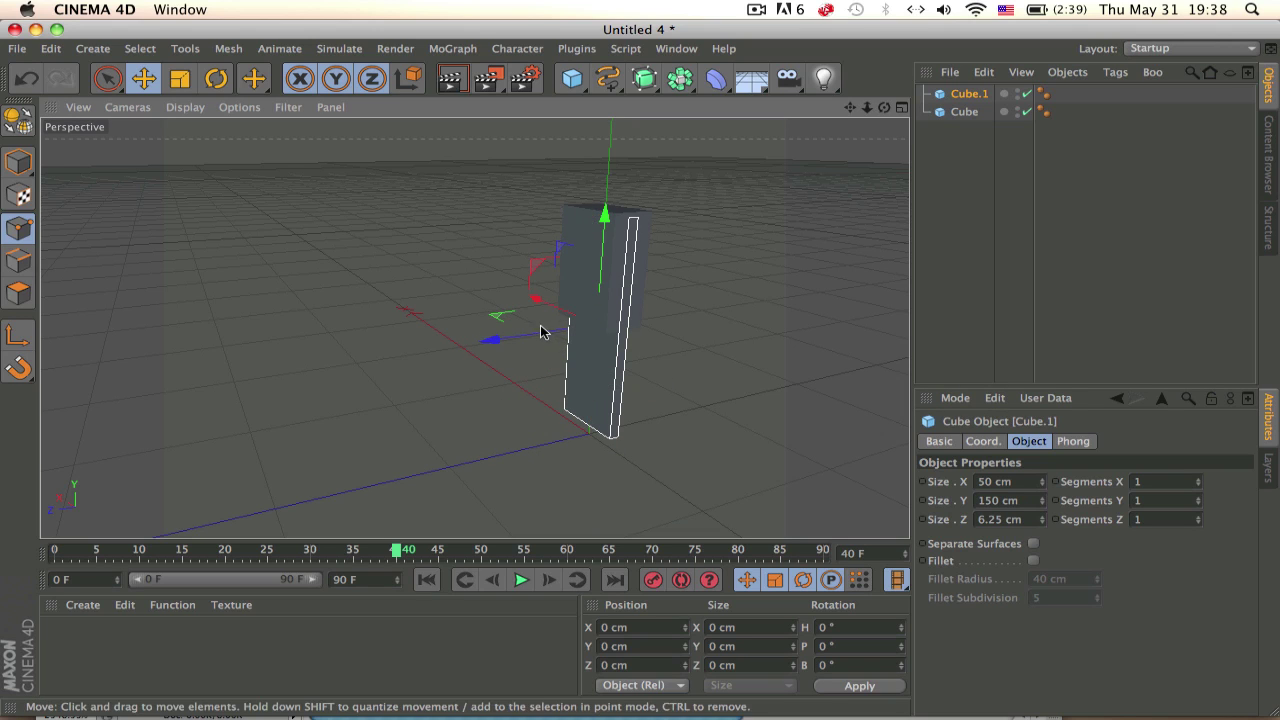
mouse_move(543, 329)
left_mouse_down()
mouse_move(508, 343)
mouse_move(517, 336)
left_mouse_up()
mouse_move(577, 250)
left_mouse_down()
mouse_move(409, 206)
mouse_move(474, 160)
mouse_move(531, 208)
left_mouse_up()
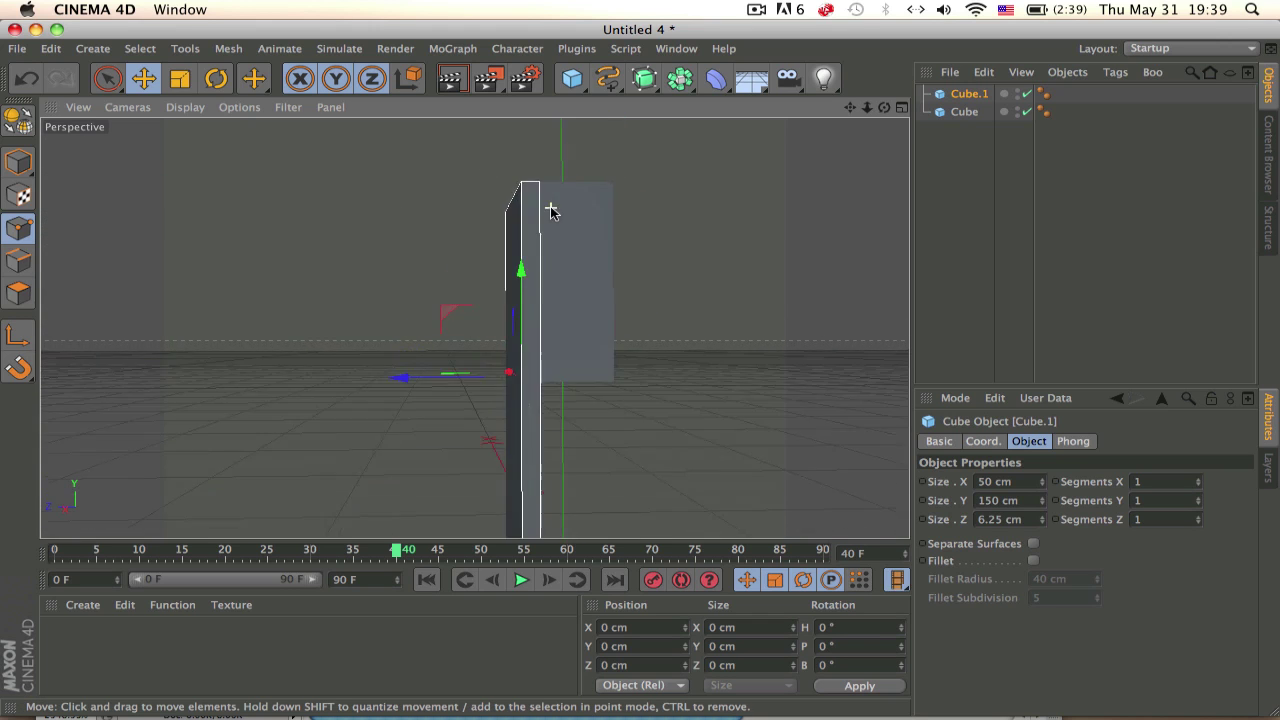
Subdivide the slab into 8 width segments and 10 height segments
left_click(1168, 501)
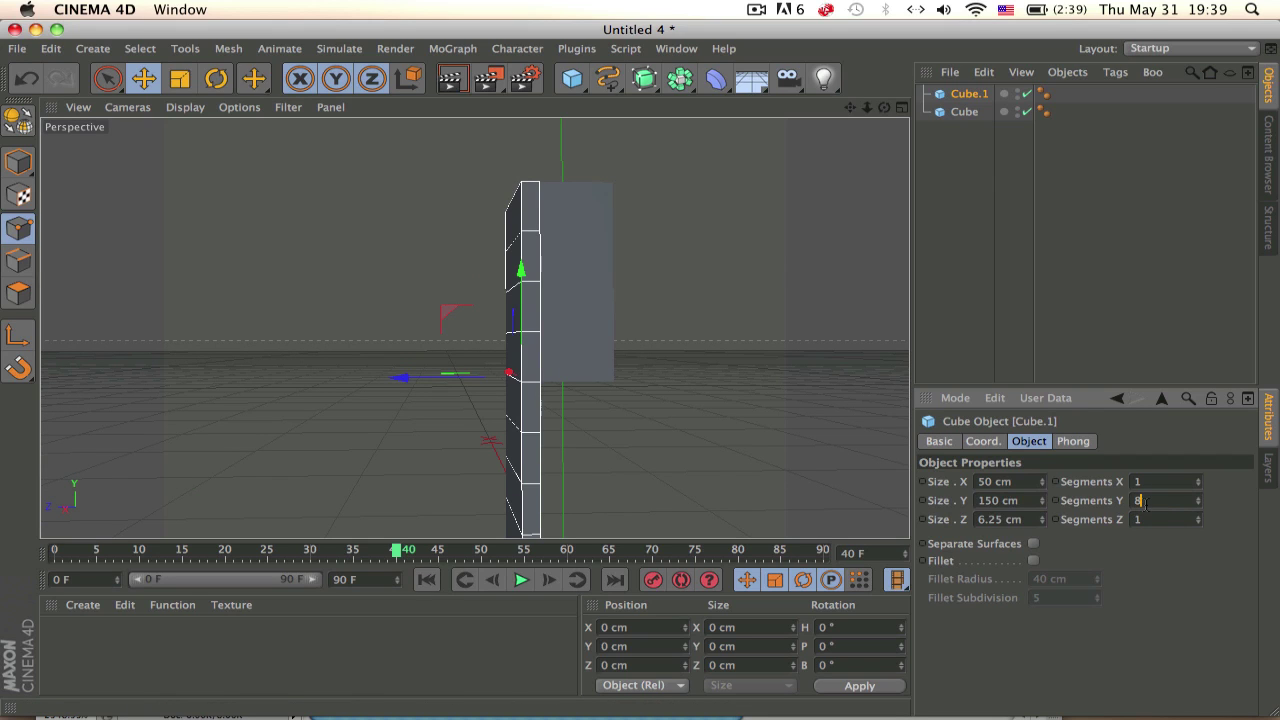
type("10")
left_click_drag(828, 500, 660, 348, "alt")
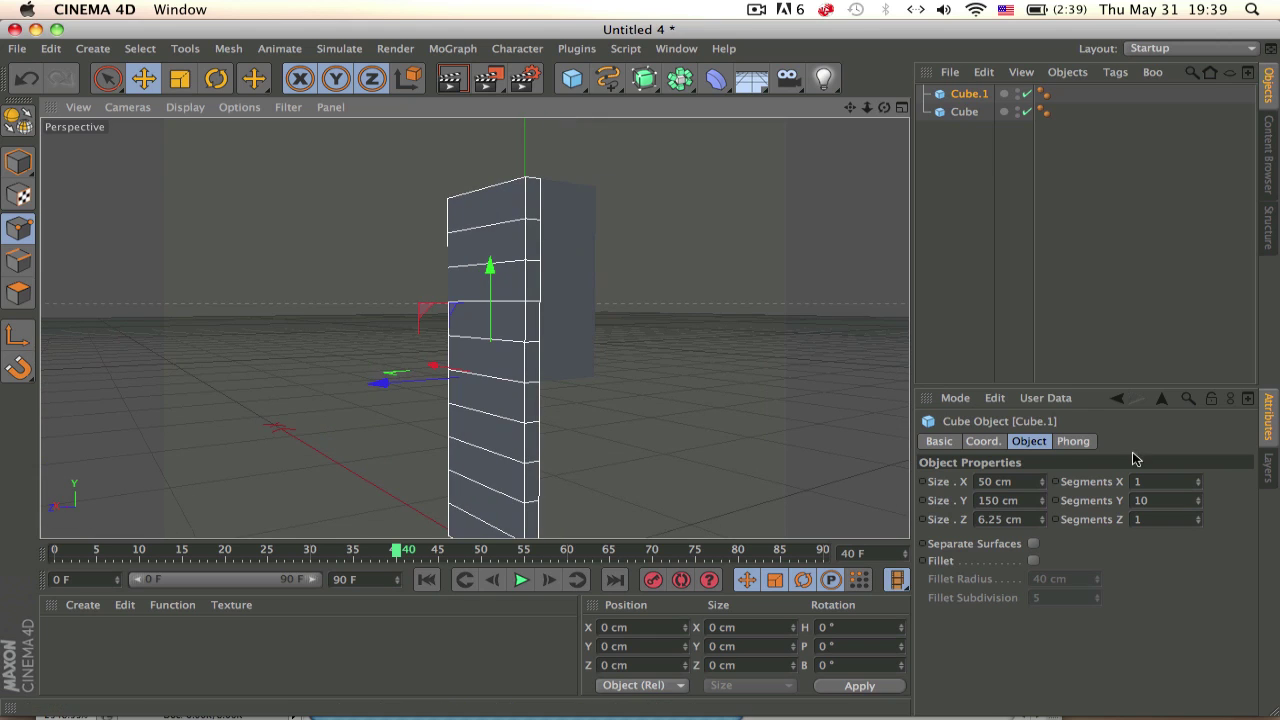
left_click(1162, 481)
type("8")
key("Return")
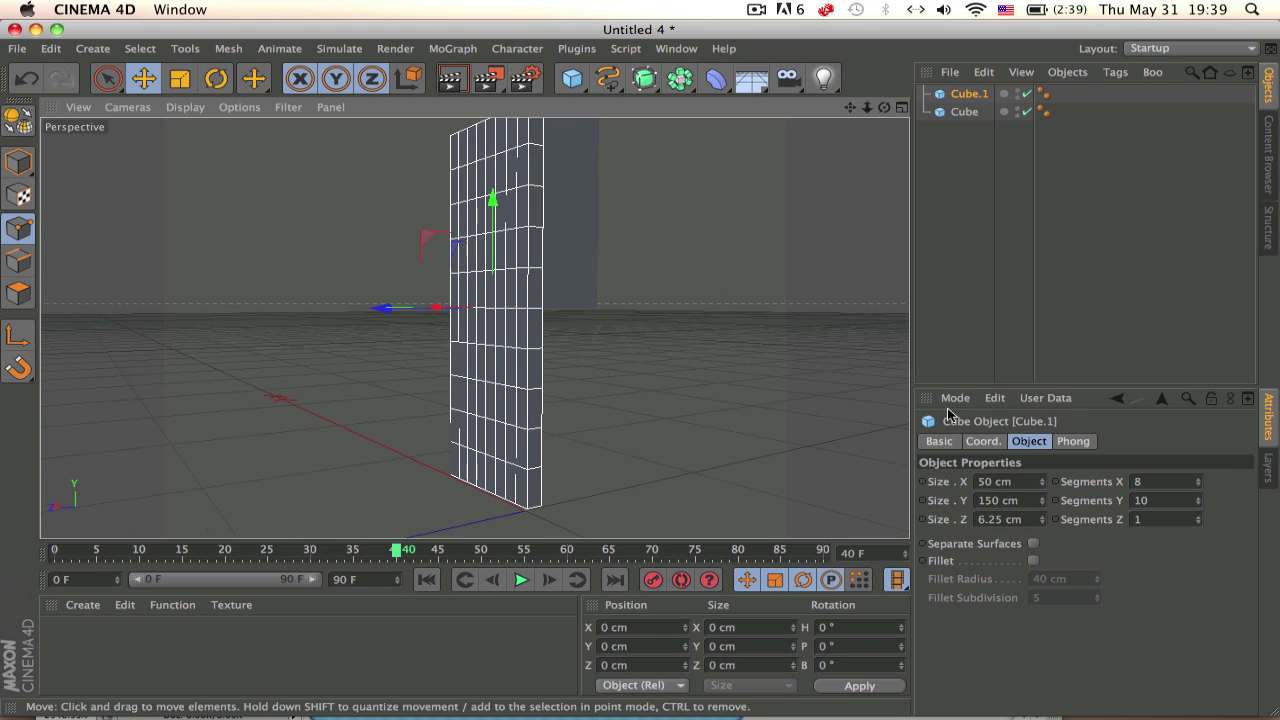
Orbit to a level front view and make the slab editable
mouse_move(457, 271)
left_mouse_down("alt")
mouse_move(443, 135)
mouse_move(300, 214)
mouse_move(366, 317)
left_mouse_up("alt")
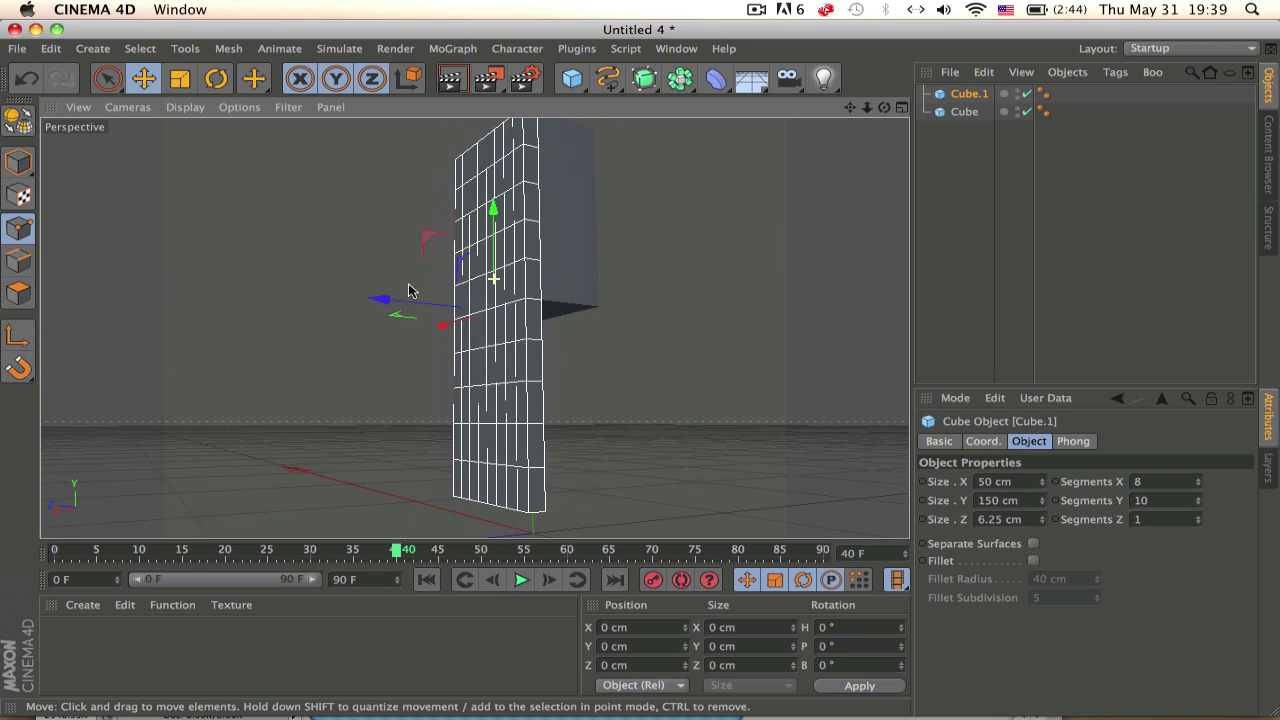
mouse_move(503, 318)
left_mouse_down("alt")
mouse_move(486, 277)
mouse_move(477, 126)
left_mouse_up("alt")
left_click_drag(417, 167, 600, 351, "alt")
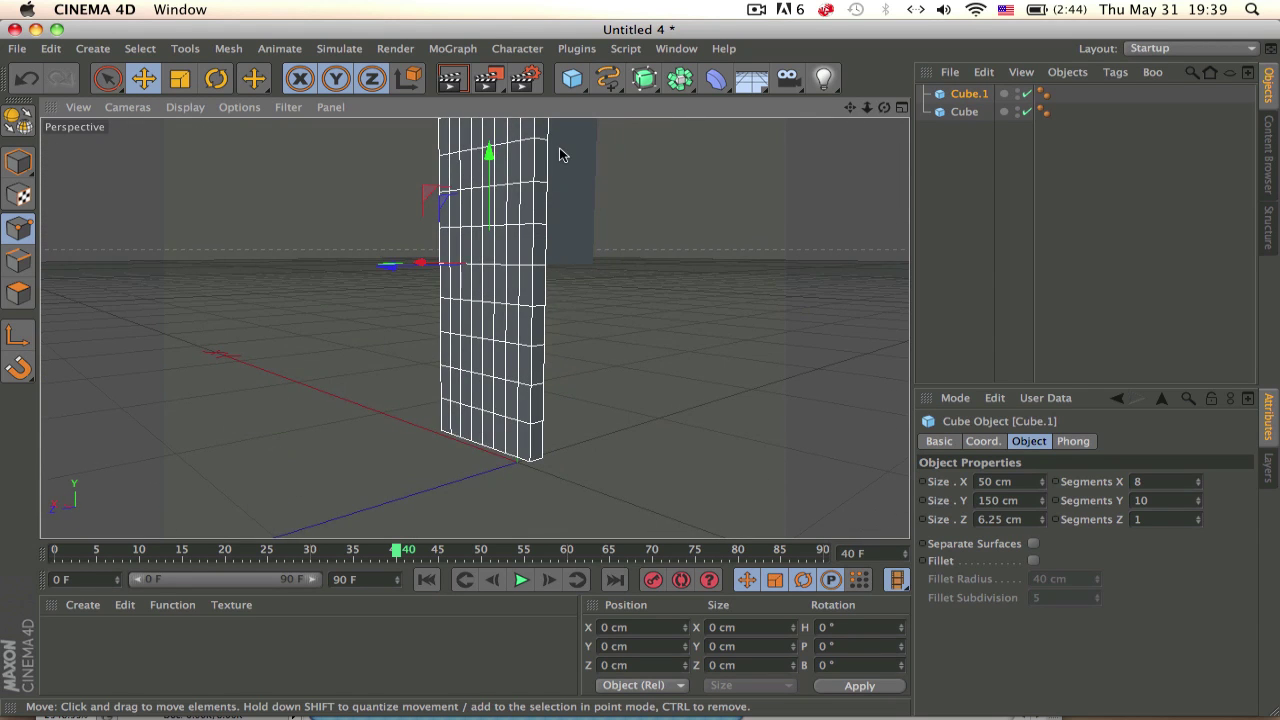
left_click_drag(563, 154, 552, 293, "alt")
mouse_move(526, 360)
left_mouse_down("alt")
mouse_move(494, 366)
mouse_move(487, 302)
left_mouse_up("alt")
left_click_drag(544, 210, 535, 223, "alt")
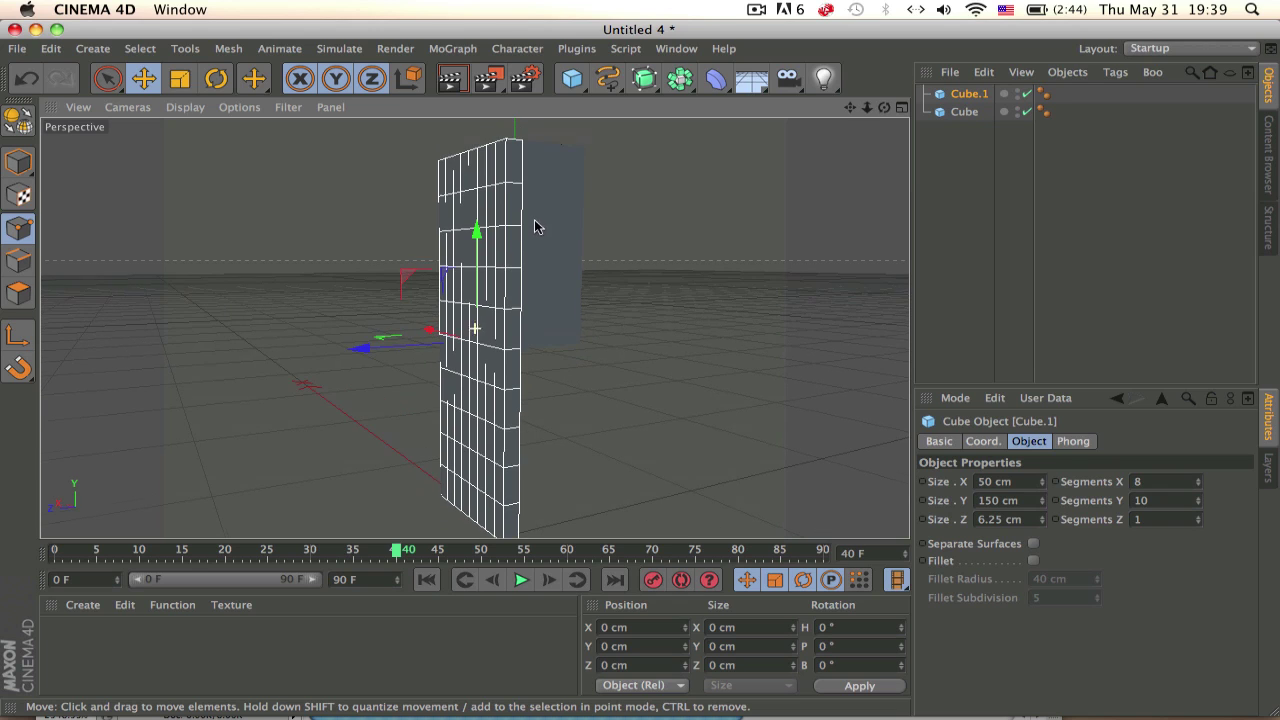
left_click(18, 120)
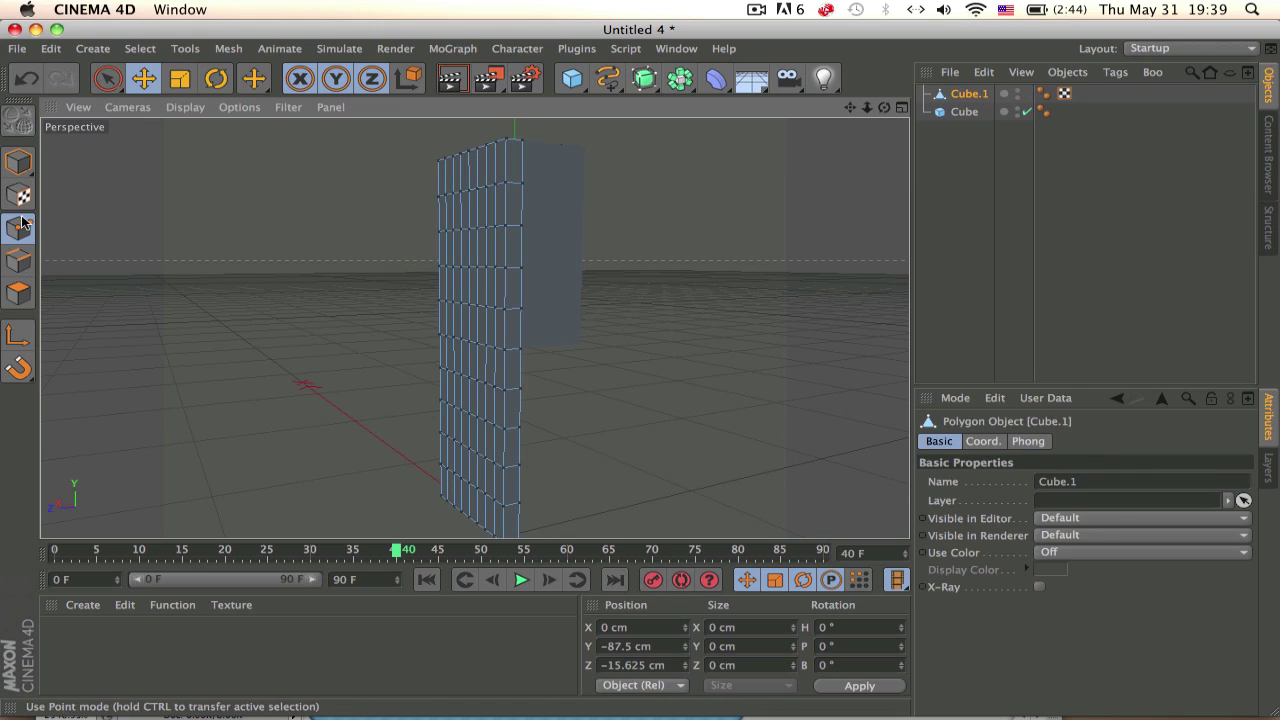
Rectangle-select the row of points along the slab's top edge
left_click_drag(108, 78, 212, 129)
mouse_move(465, 340)
left_mouse_down("alt")
mouse_move(471, 329)
mouse_move(465, 350)
left_mouse_up("alt")
left_click_drag(460, 232, 640, 288)
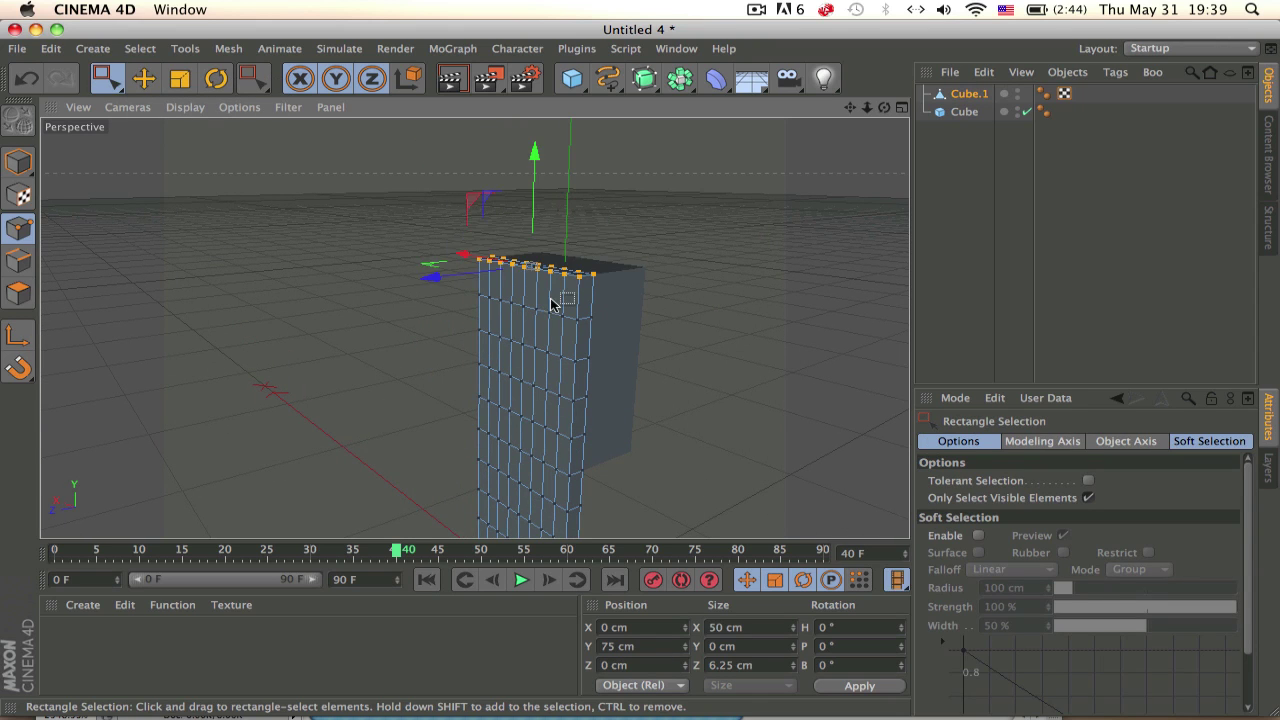
left_click_drag(560, 302, 503, 293, "alt")
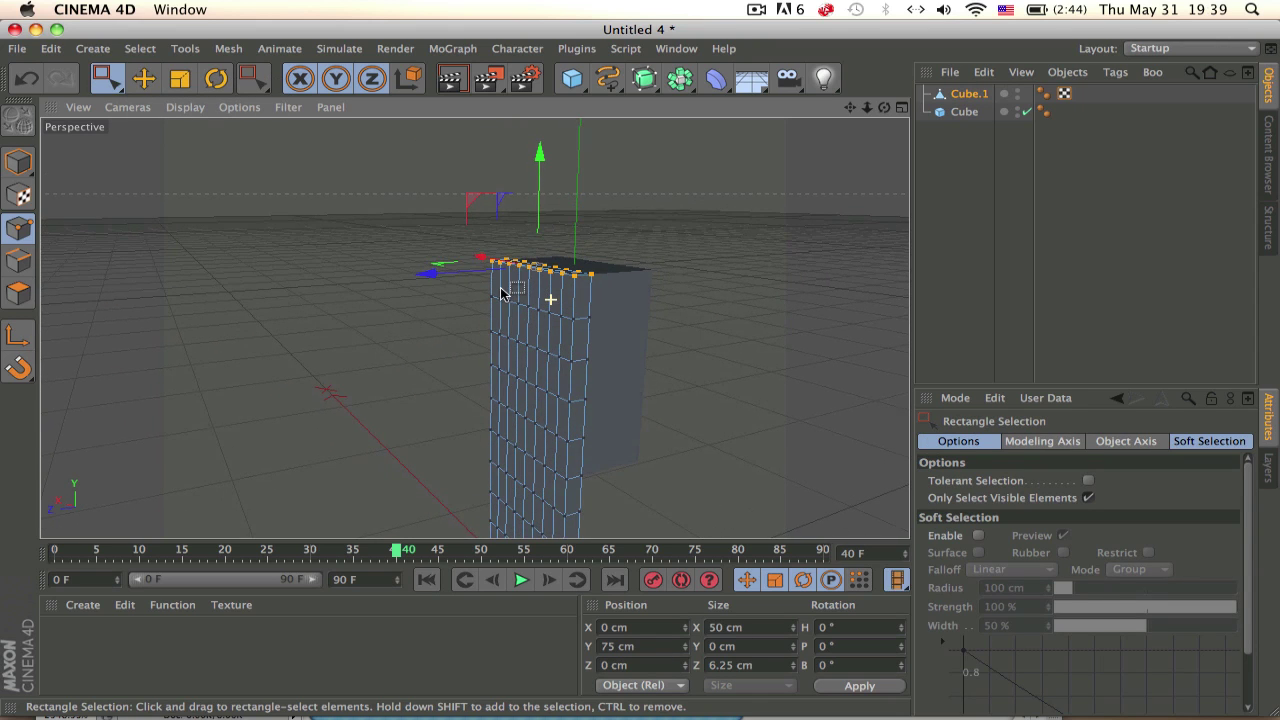
Give Cube.1 a Cloth simulation tag and reopen its tag menu
right_click(975, 93)
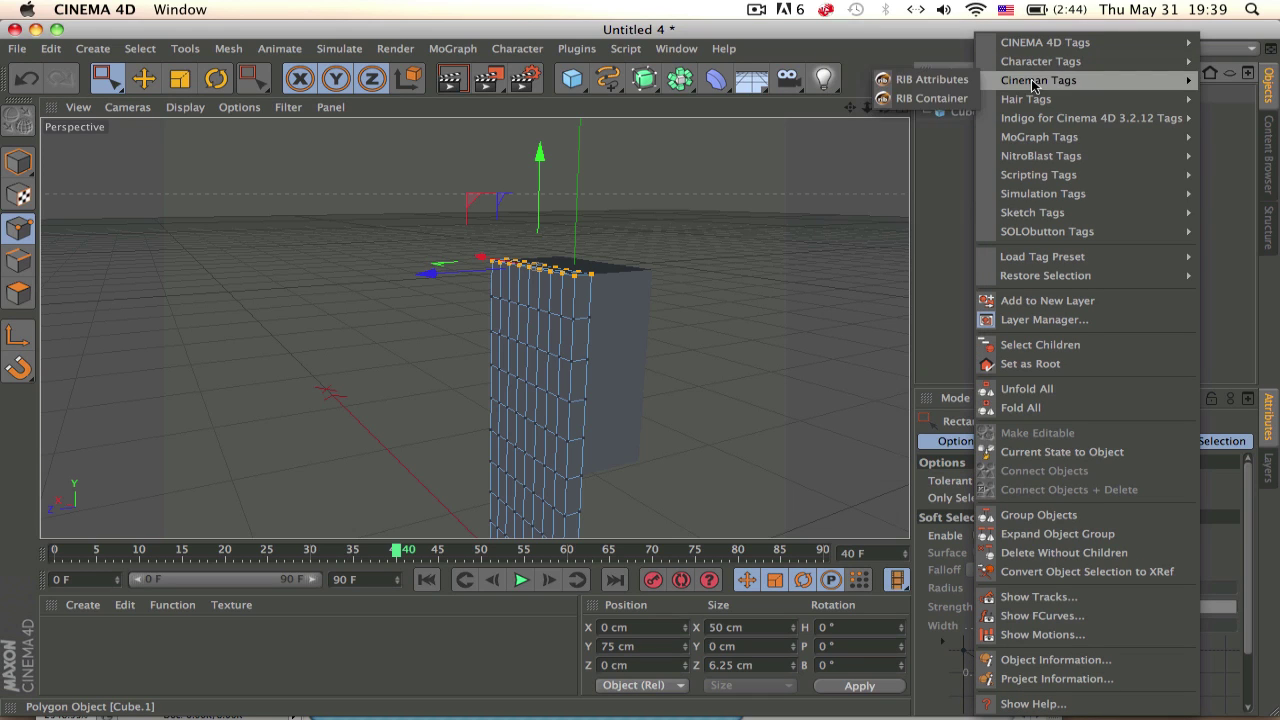
mouse_move(1043, 193)
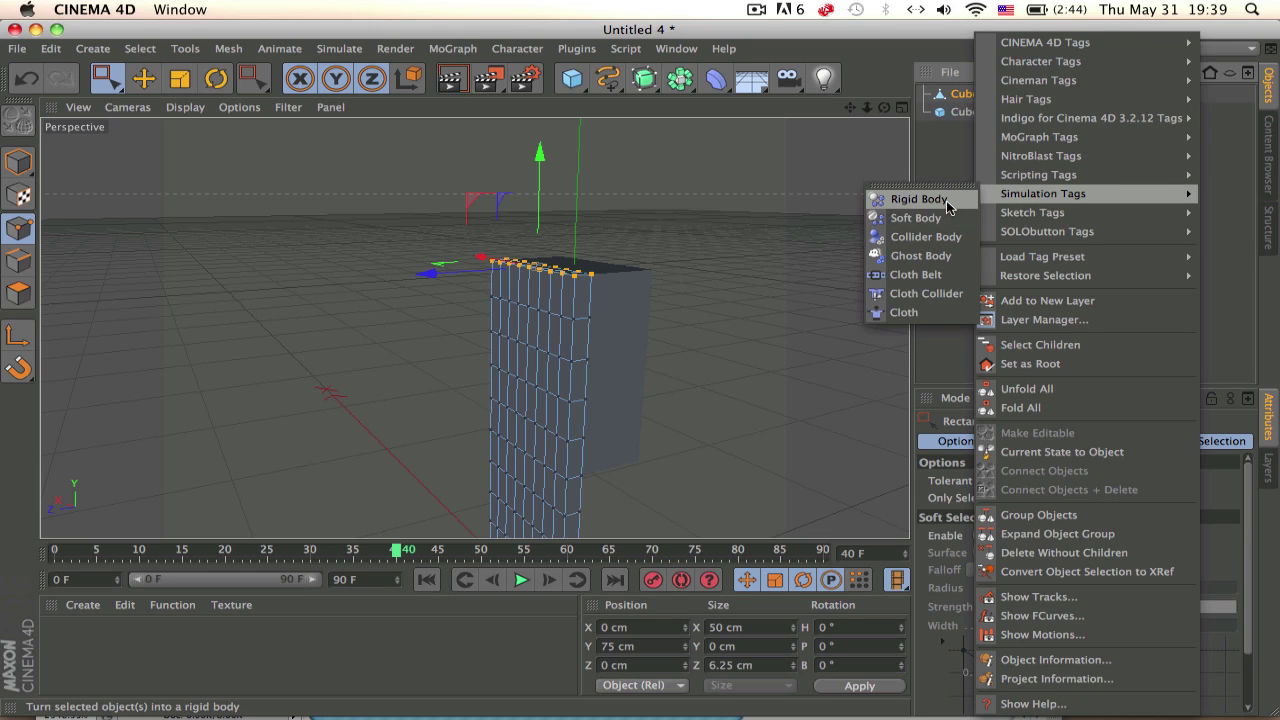
left_click(905, 312)
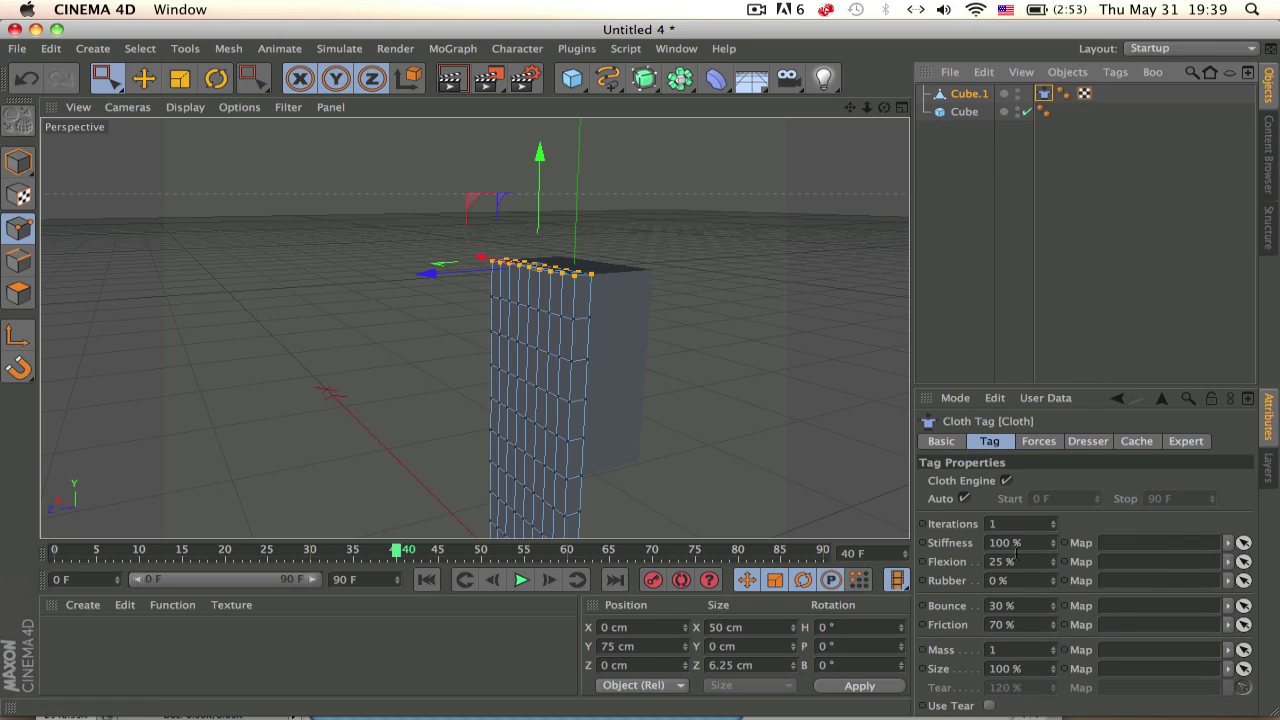
mouse_move(634, 243)
left_mouse_down("alt")
mouse_move(594, 220)
mouse_move(497, 220)
left_mouse_up("alt")
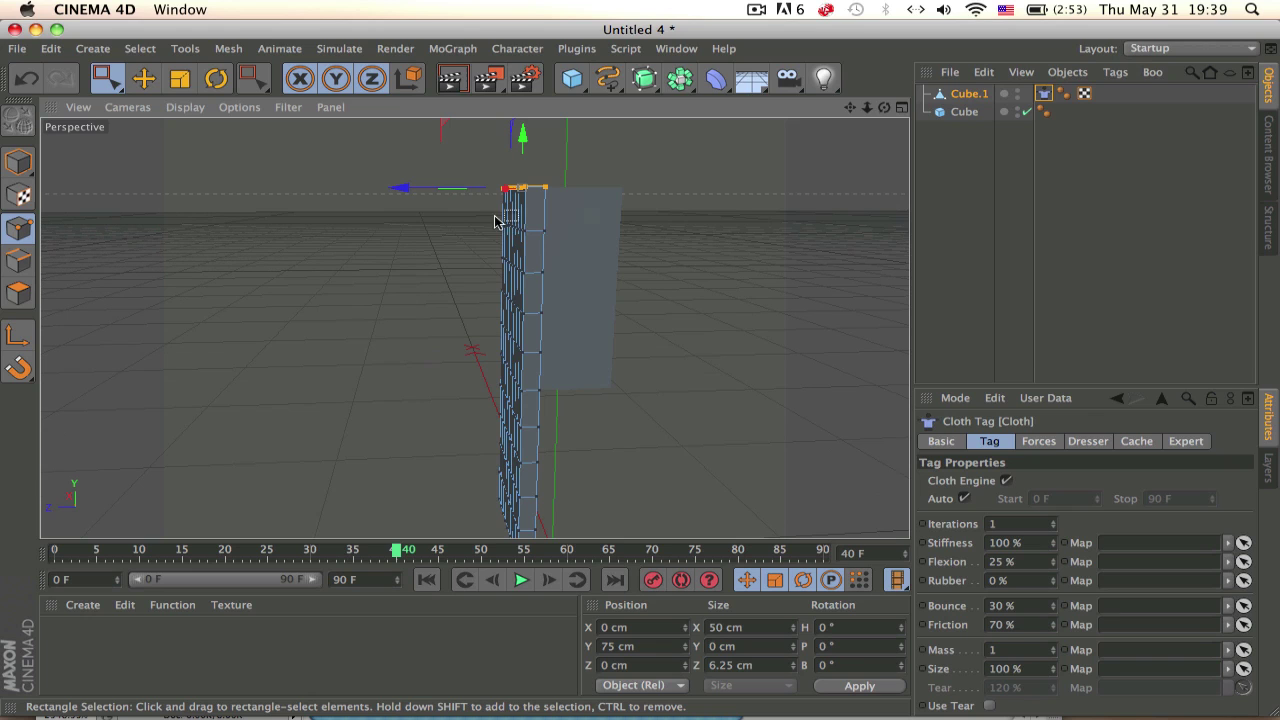
right_click(960, 95)
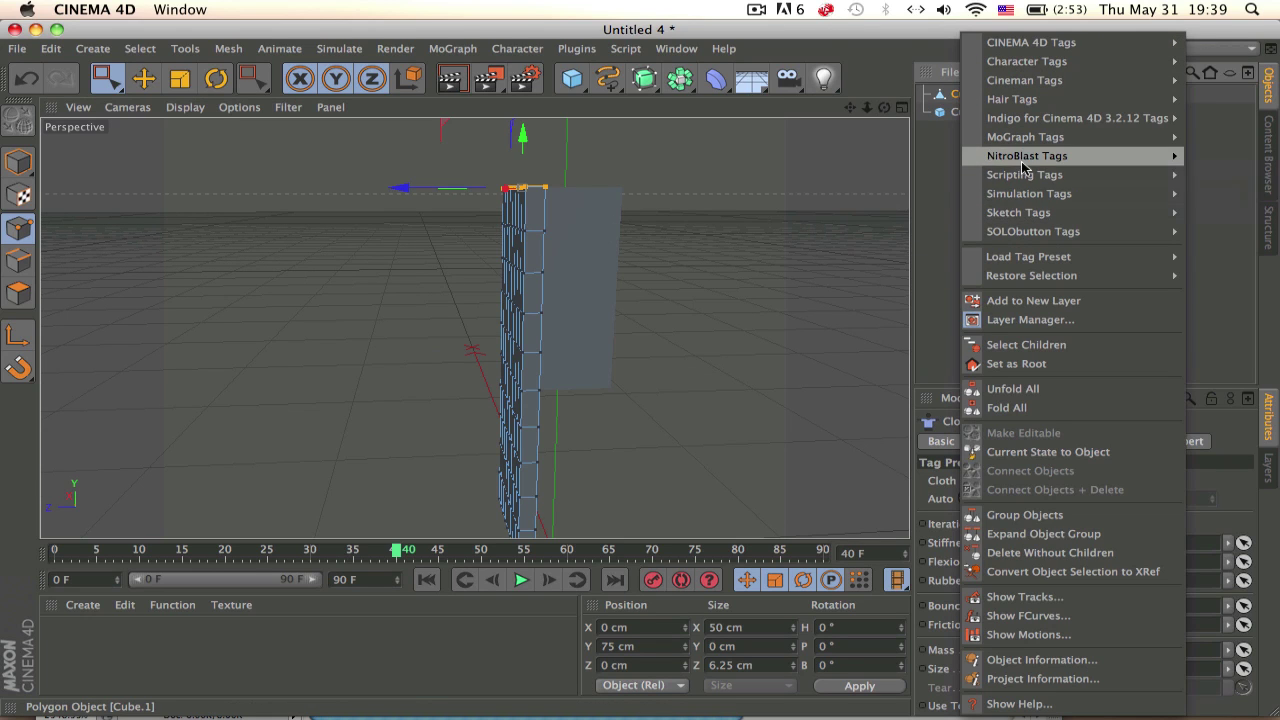
mouse_move(1029, 193)
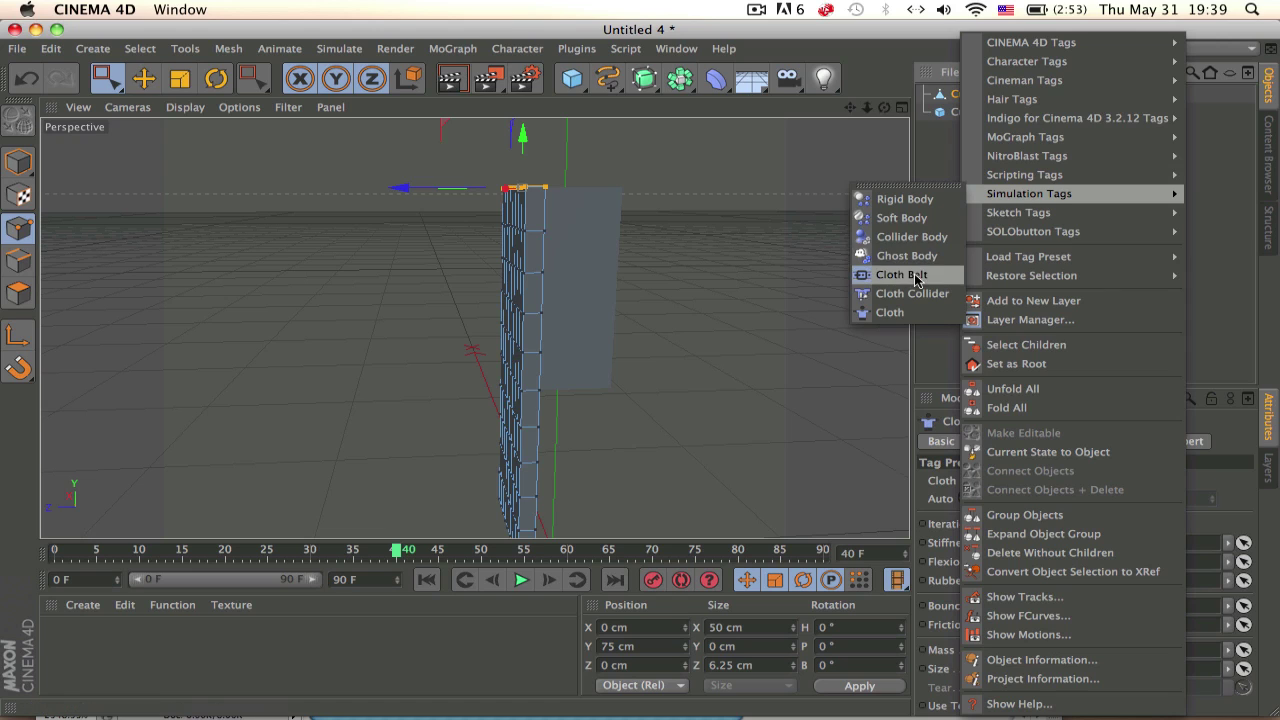
Add a Cloth Belt tag anchoring the slab's selected top points to Cube
left_click(902, 274)
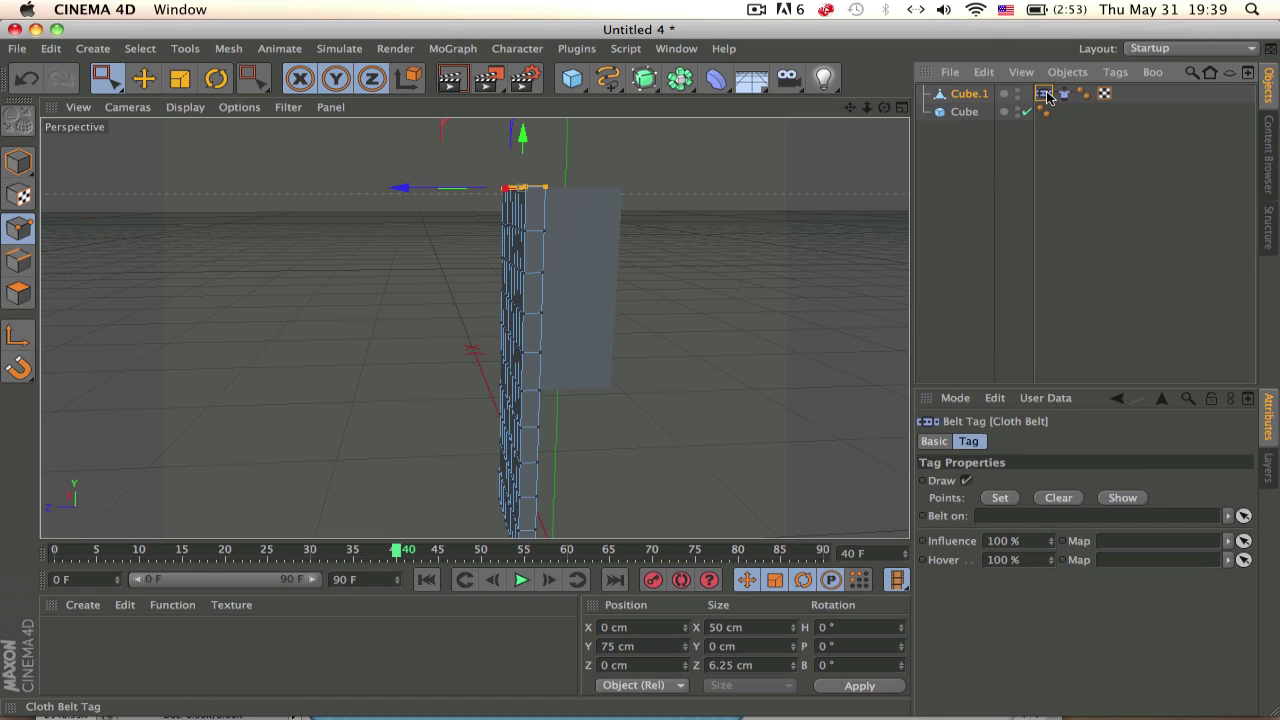
left_click_drag(1048, 97, 973, 119)
left_click(962, 113)
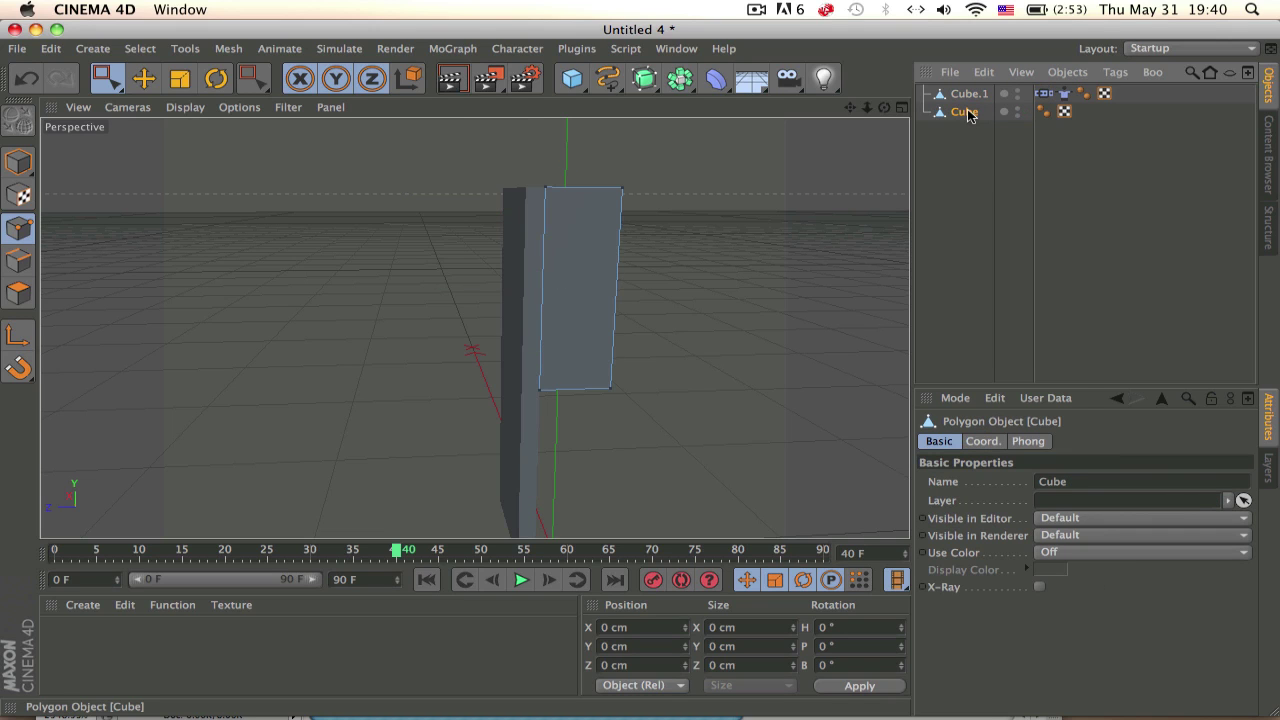
left_click(1041, 95)
left_click_drag(962, 116, 1030, 548)
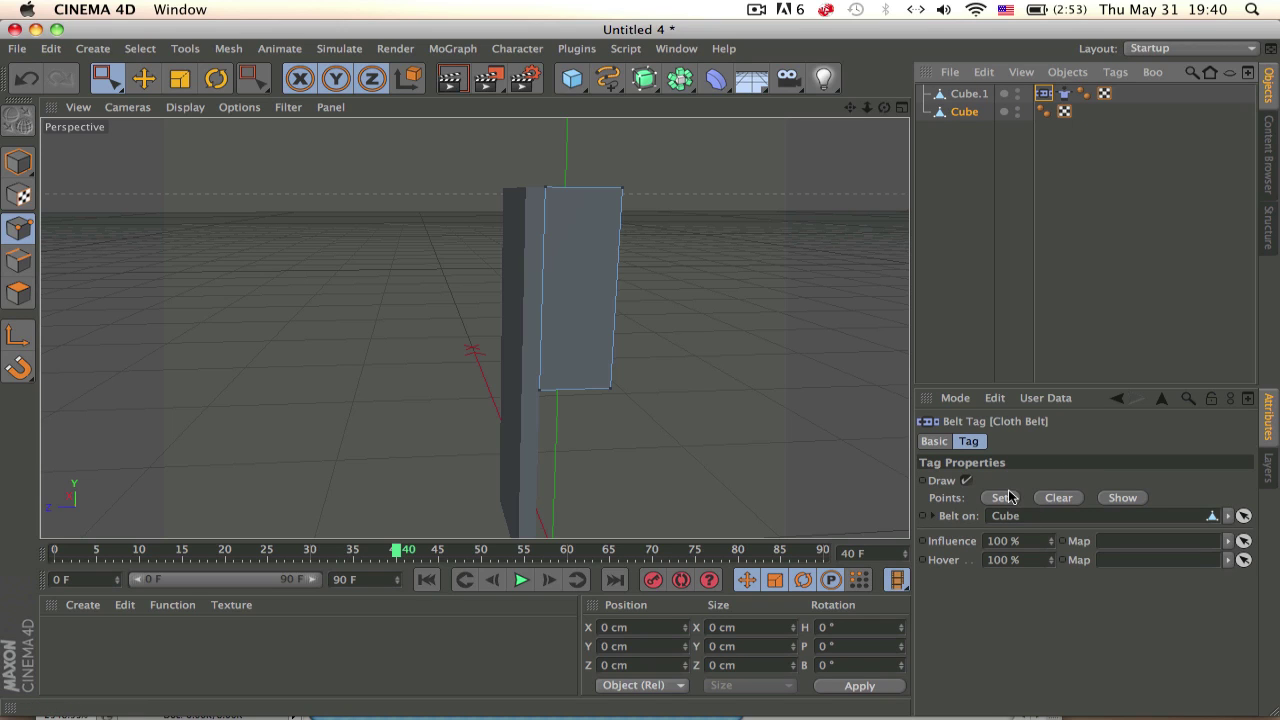
left_click(968, 94)
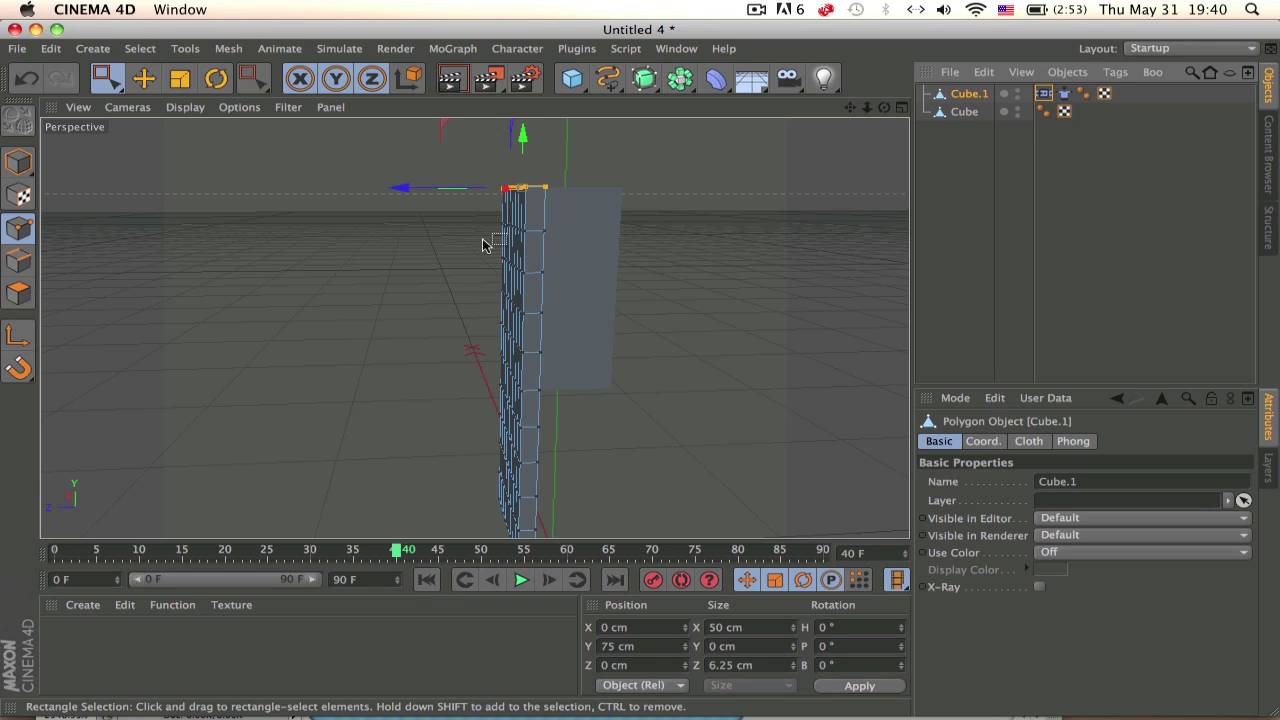
left_click(1043, 93)
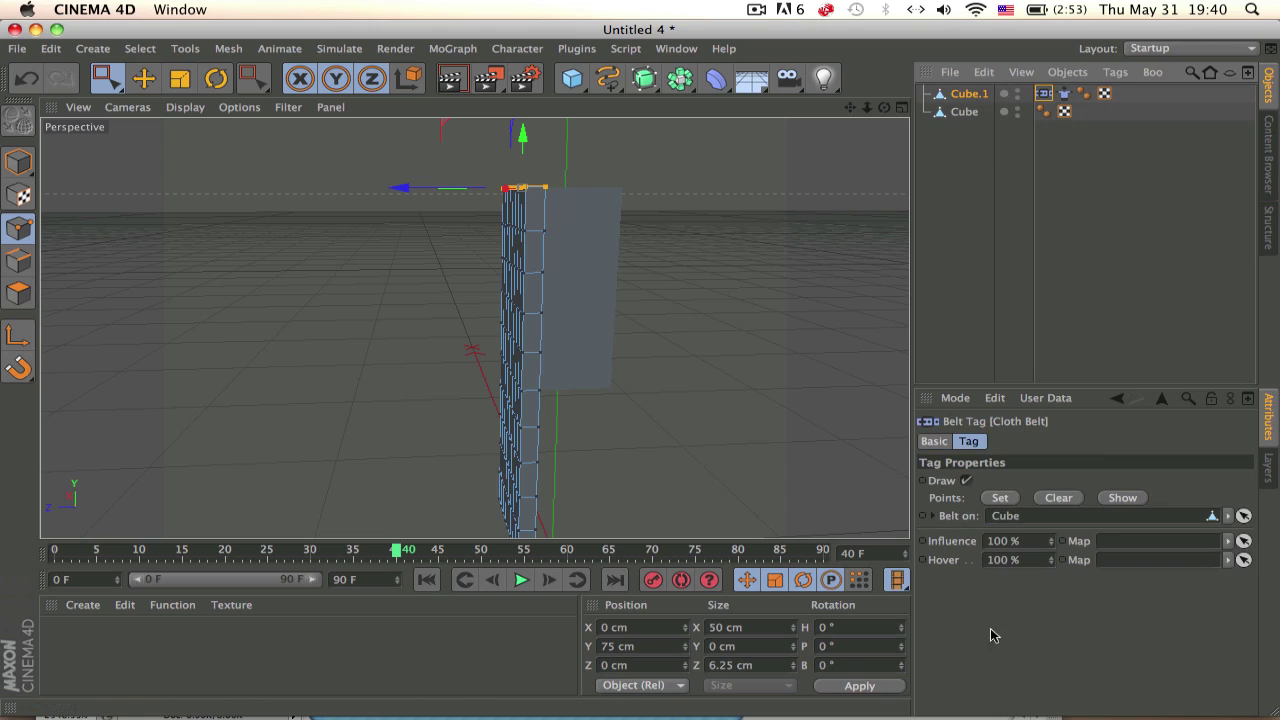
left_click_drag(548, 130, 583, 194, "alt")
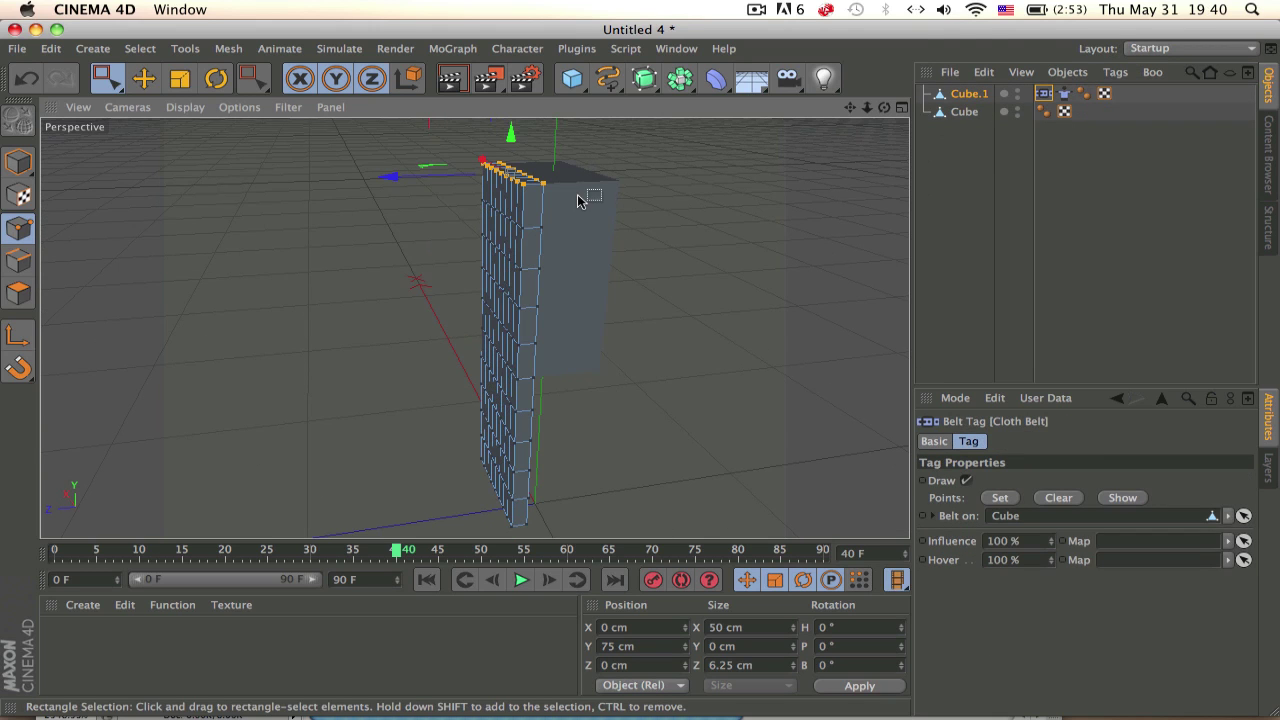
left_click(997, 495)
Play the simulation and drag the cube through the hanging cloth
left_click(964, 111)
key("e")
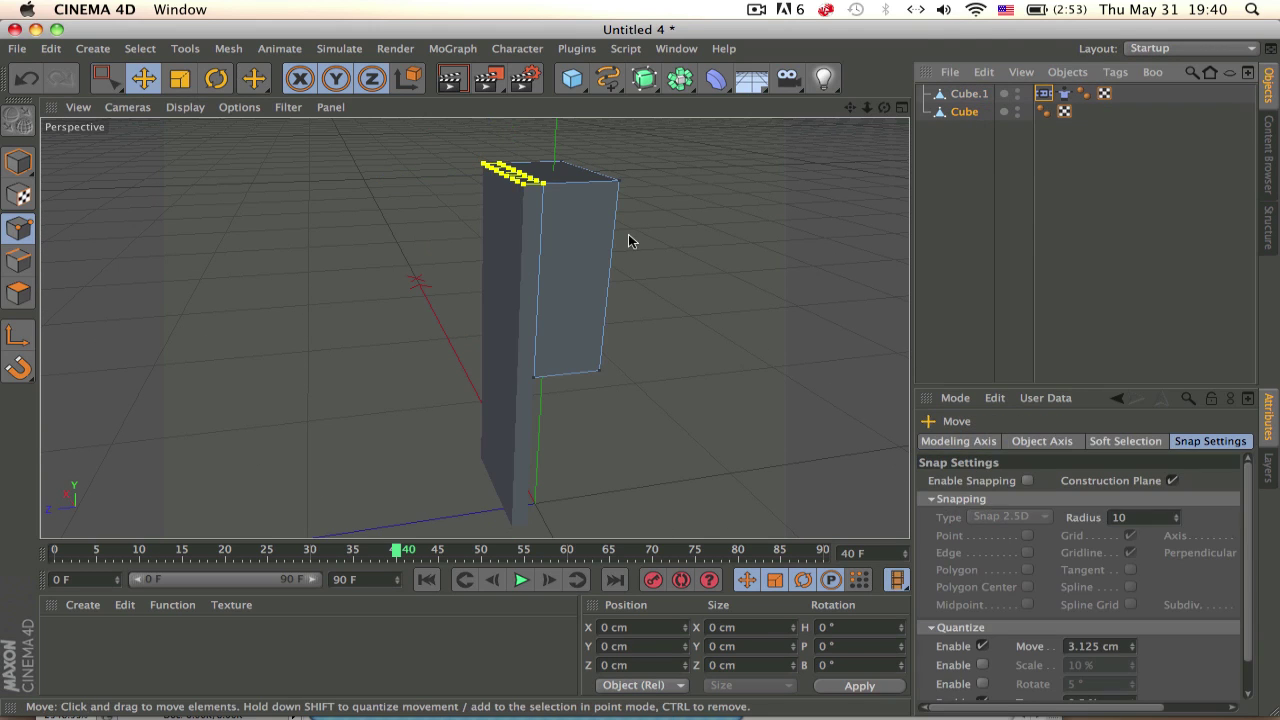
left_click(18, 162)
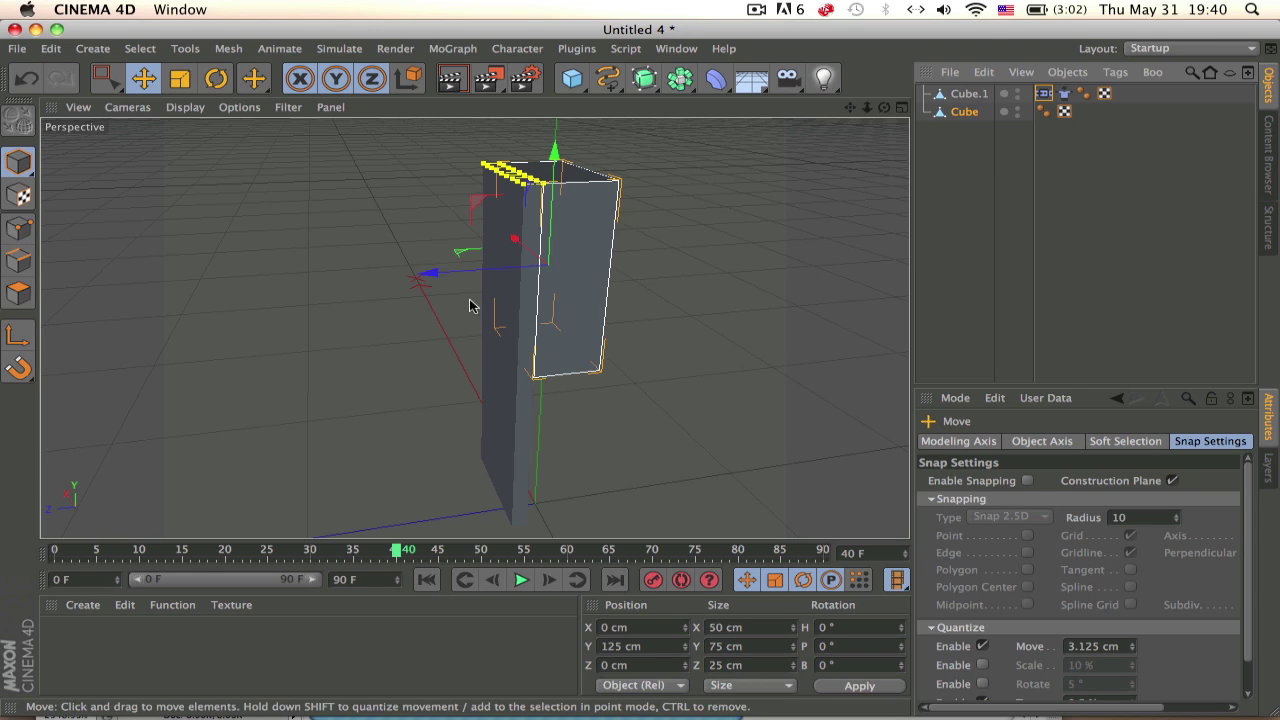
left_click_drag(466, 273, 537, 251)
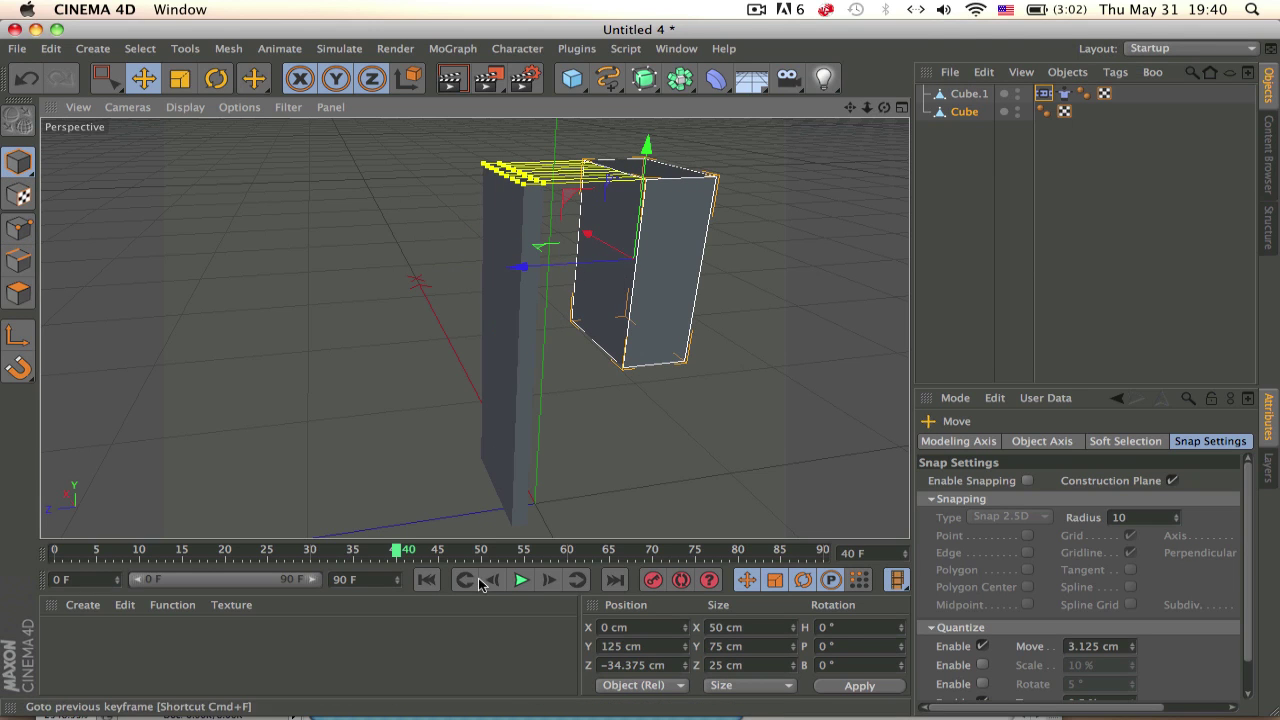
key("ctrl+z")
left_click(531, 578)
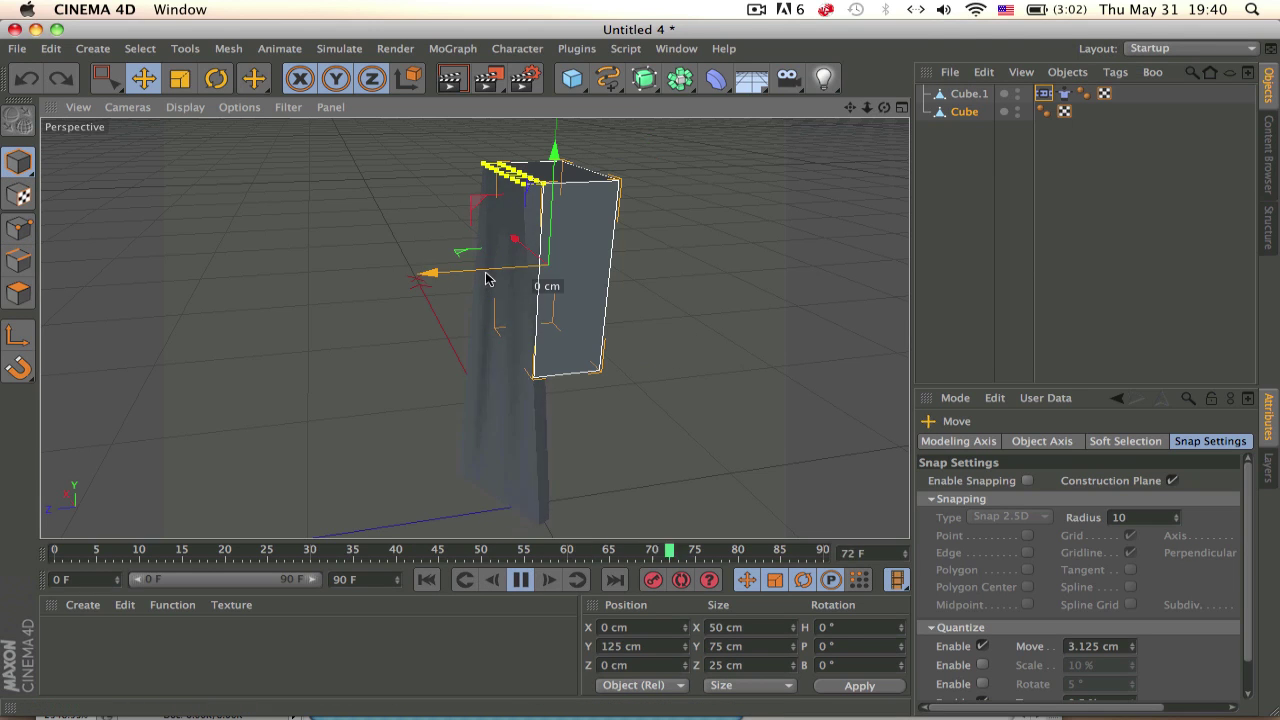
left_click_drag(487, 279, 641, 277)
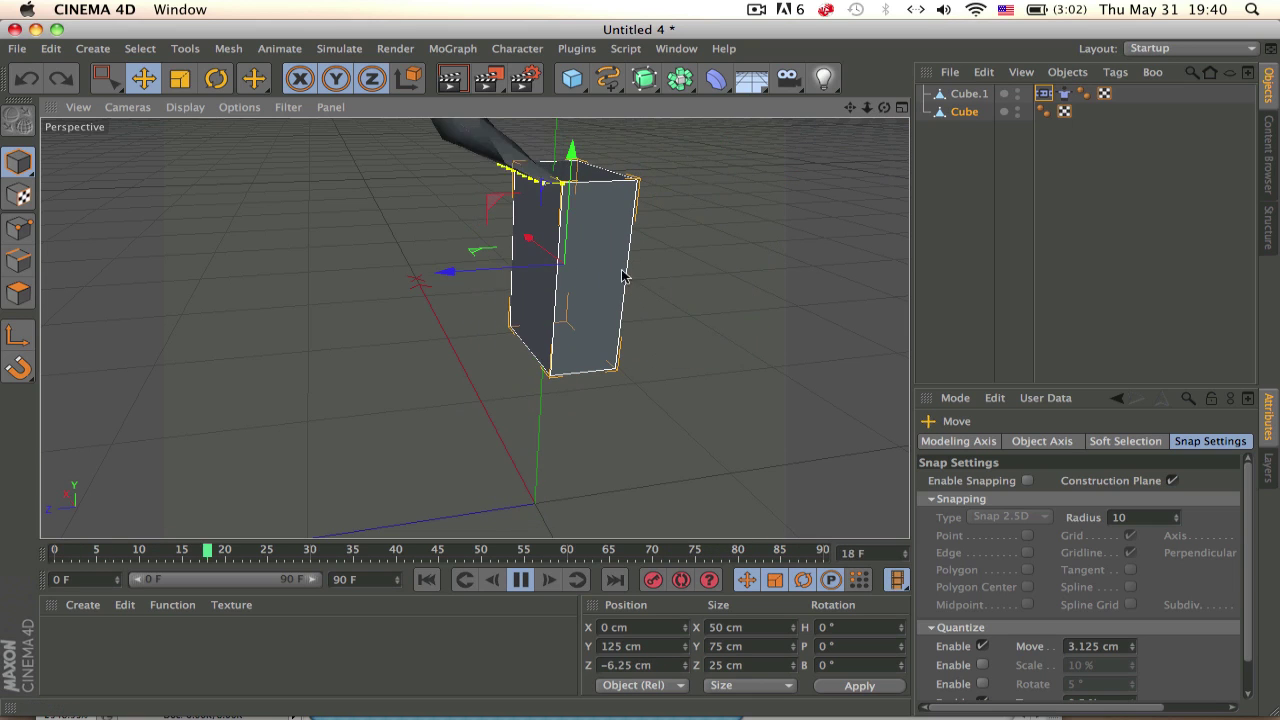
Tag the cube as a Cloth Collider with 0% bounce and friction, rewinding playback
right_click(975, 111)
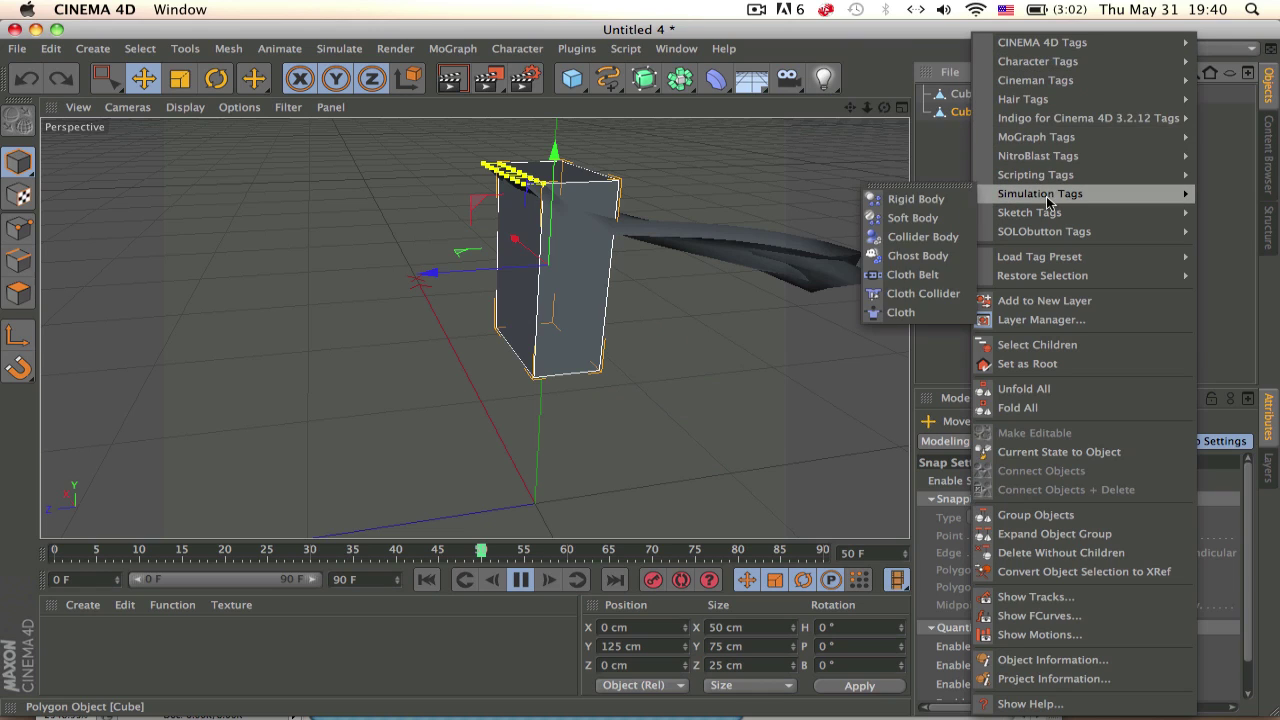
mouse_move(1040, 193)
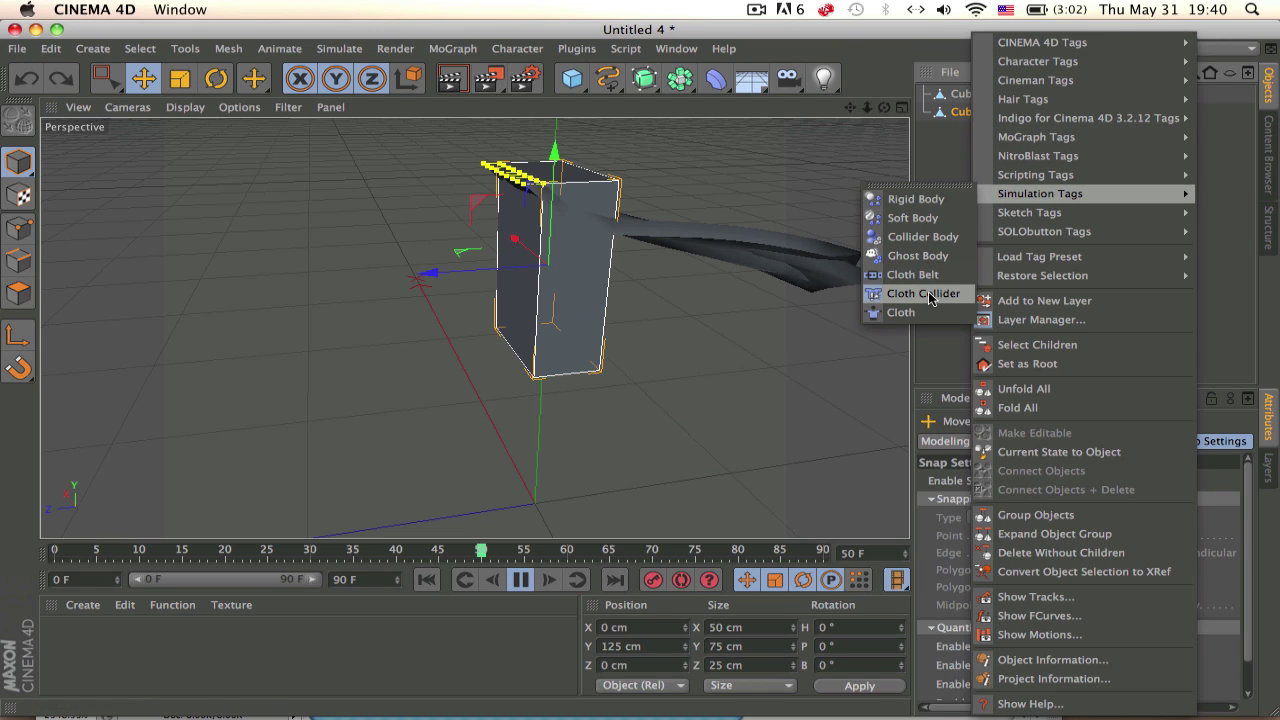
left_click(926, 293)
left_click(521, 580)
key("shift+f")
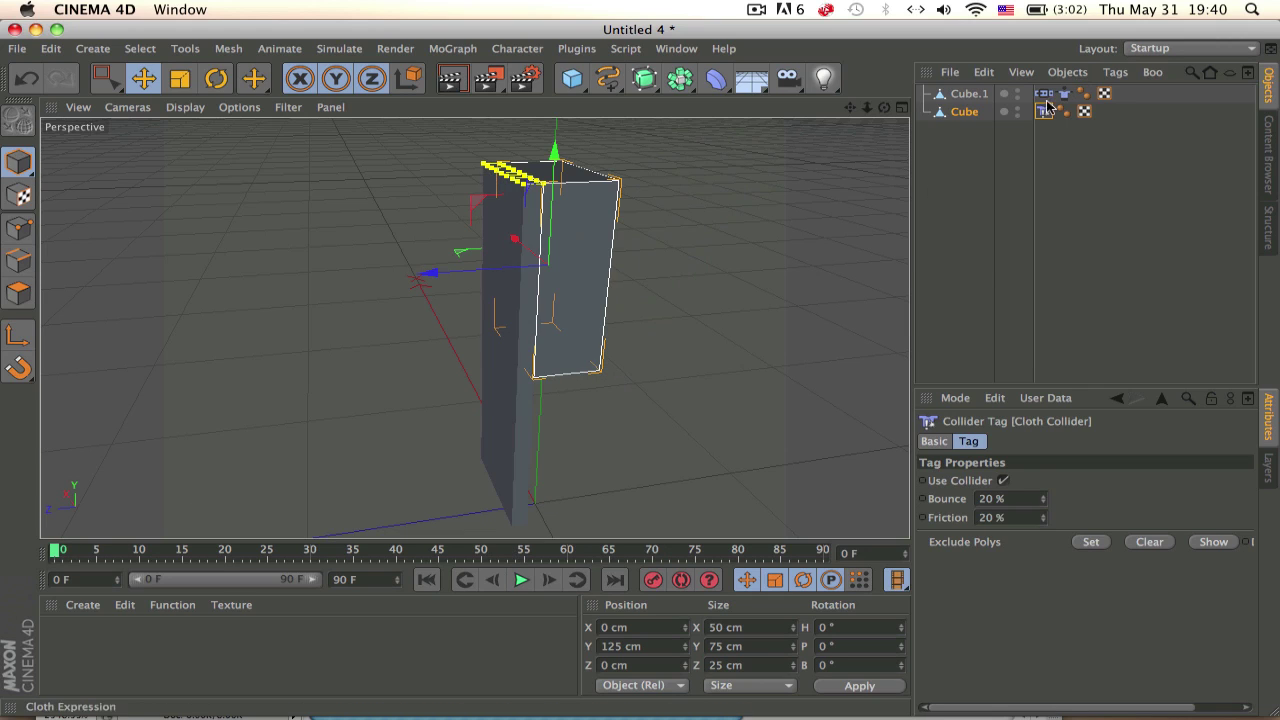
left_click(1020, 513)
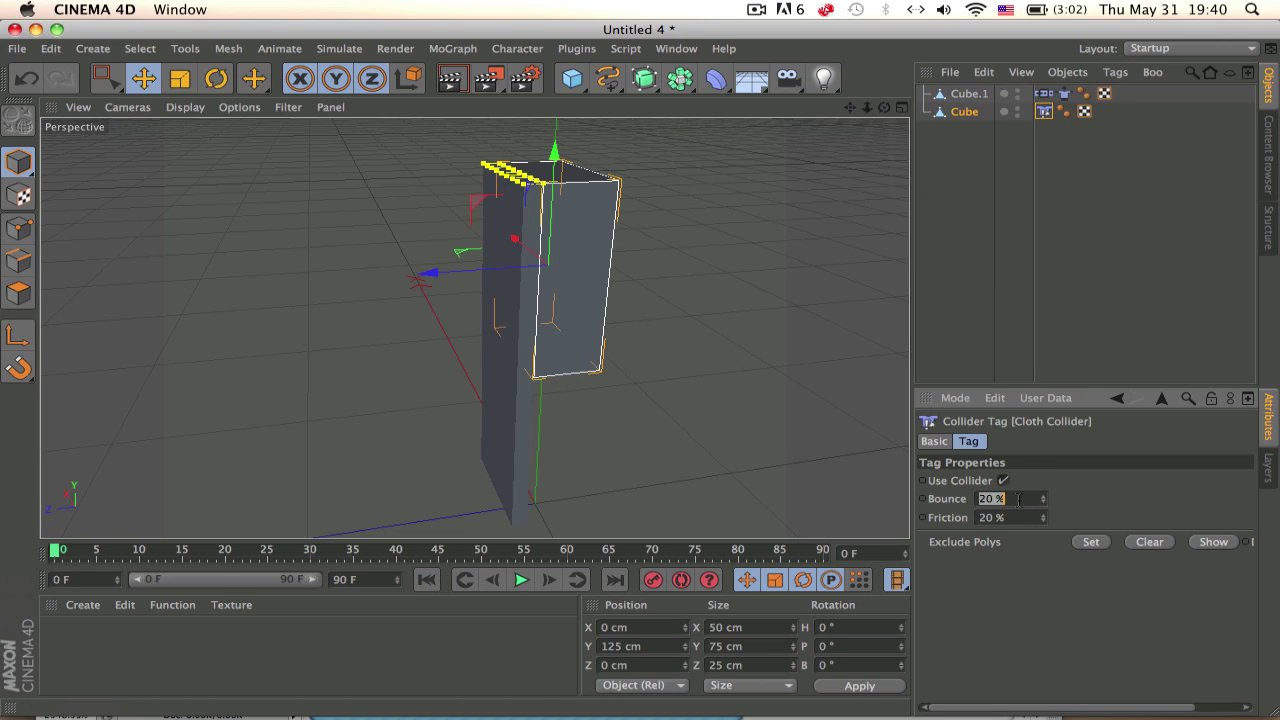
Turn off Draw on Cube.1's Belt tag to hide its point markers
left_click(1043, 94)
left_click(966, 481)
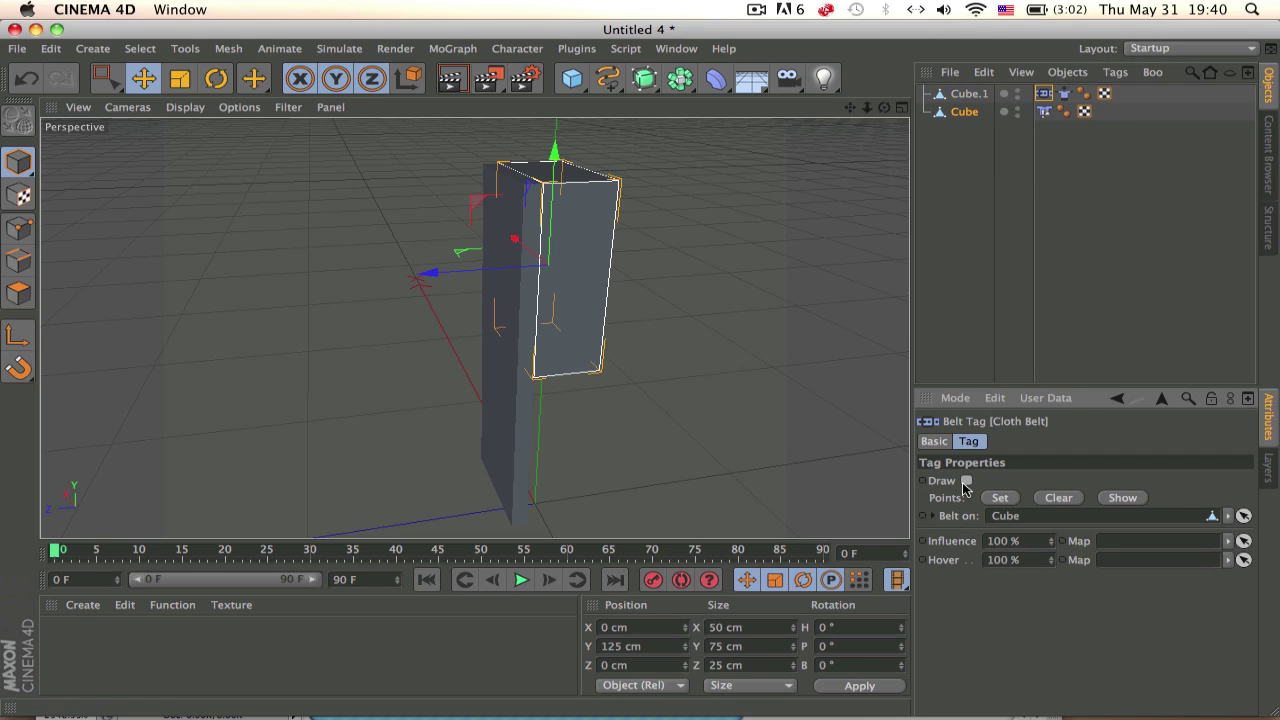
left_click(964, 94)
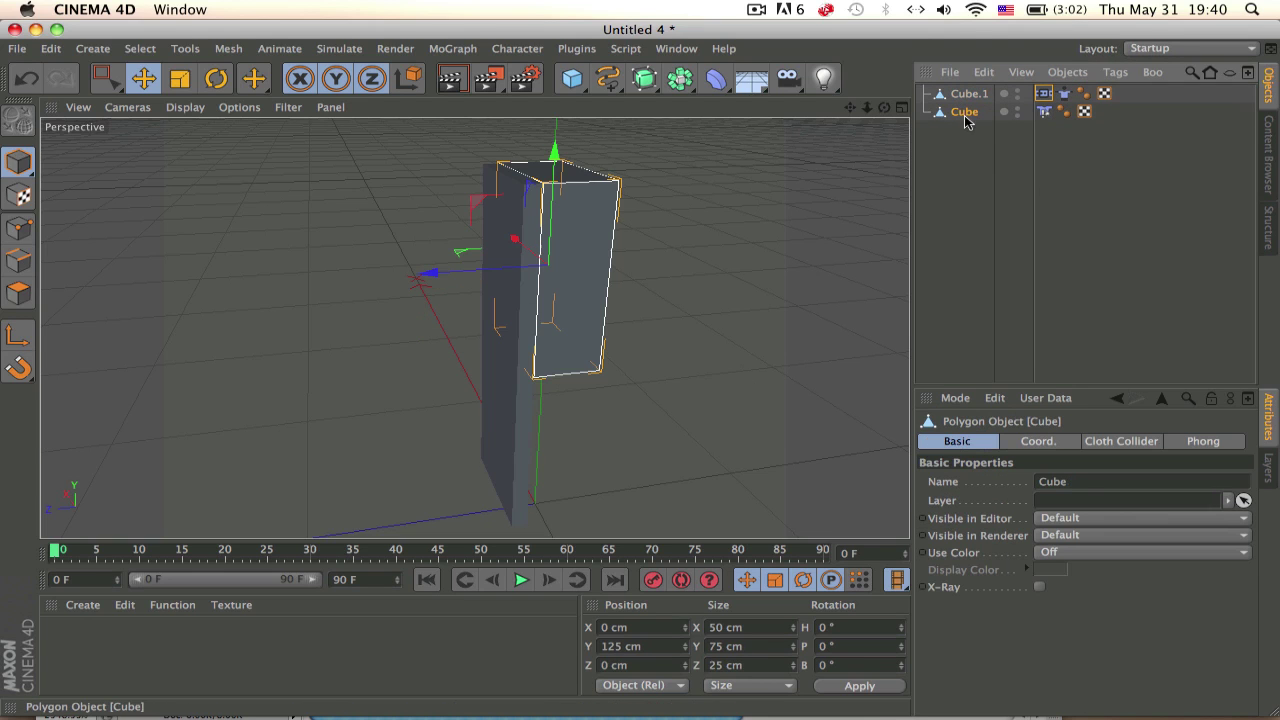
Play the simulation while moving the cube through the cloth, then stop
left_click(522, 580)
key("e")
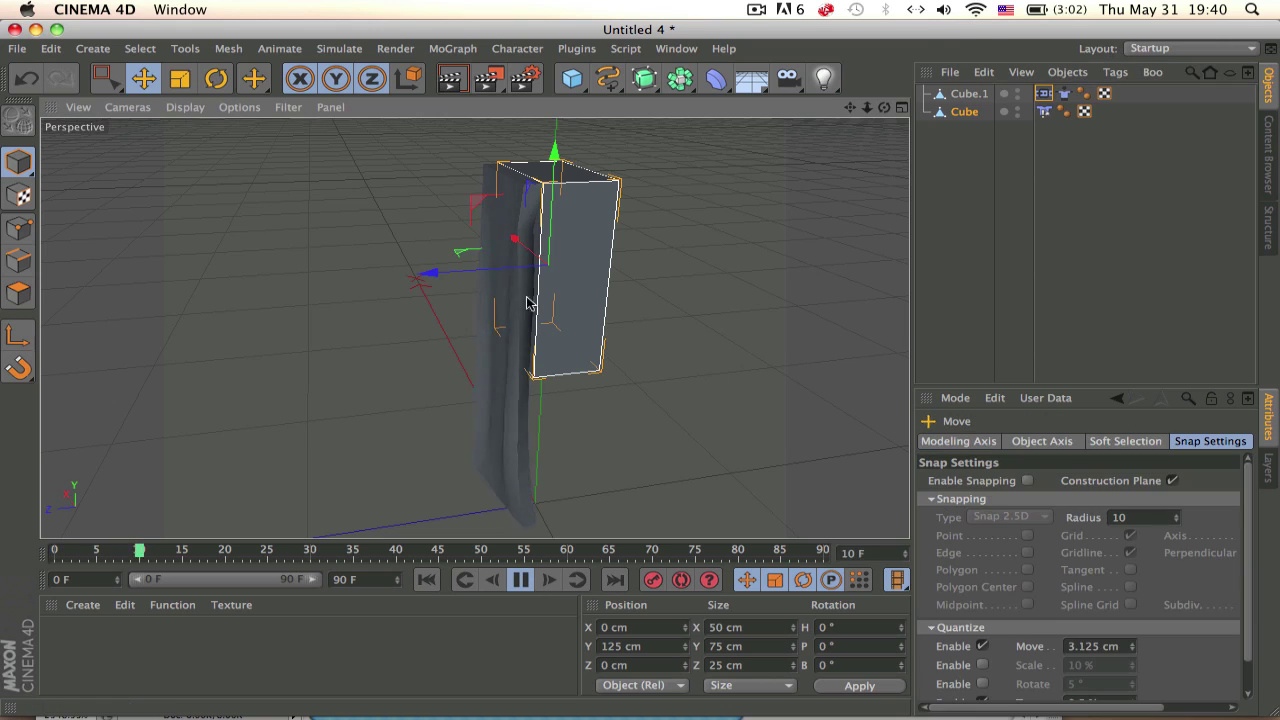
mouse_move(457, 273)
left_mouse_down()
mouse_move(596, 251)
mouse_move(509, 236)
mouse_move(679, 261)
left_mouse_up()
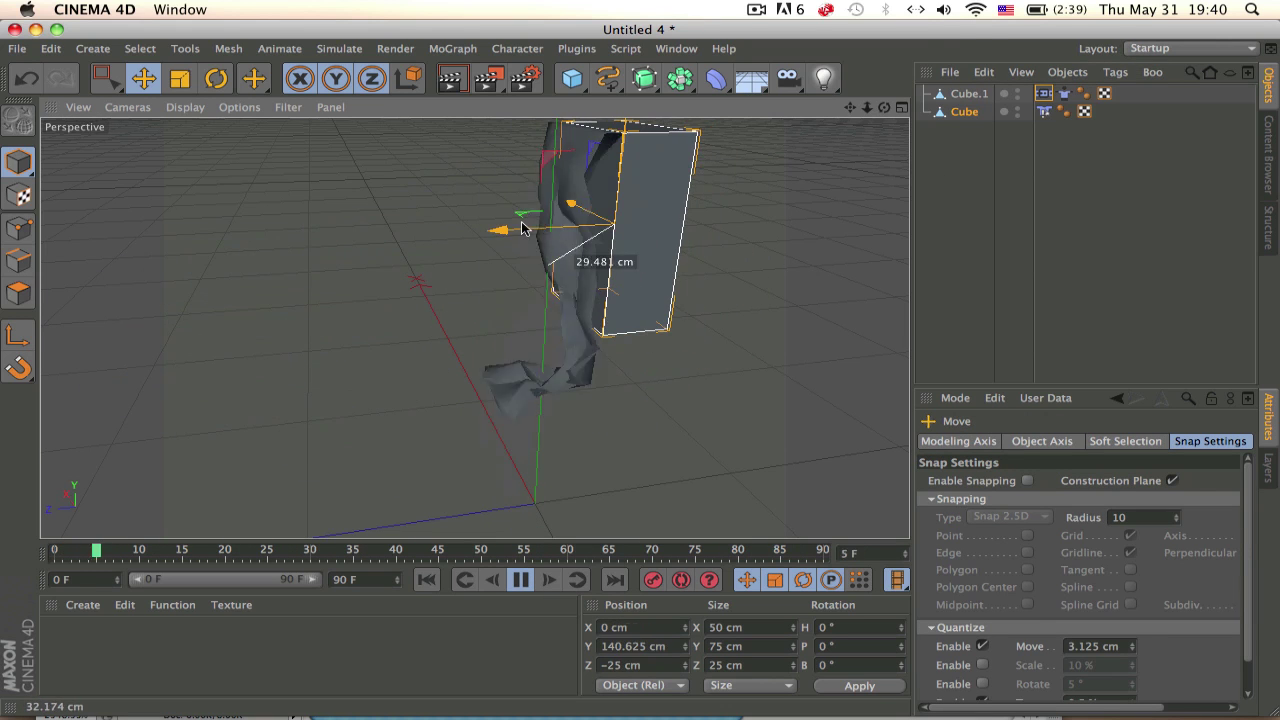
mouse_move(471, 323)
left_mouse_down("alt")
mouse_move(706, 266)
mouse_move(654, 349)
left_mouse_up("alt")
left_click_drag(598, 155, 594, 163, "alt")
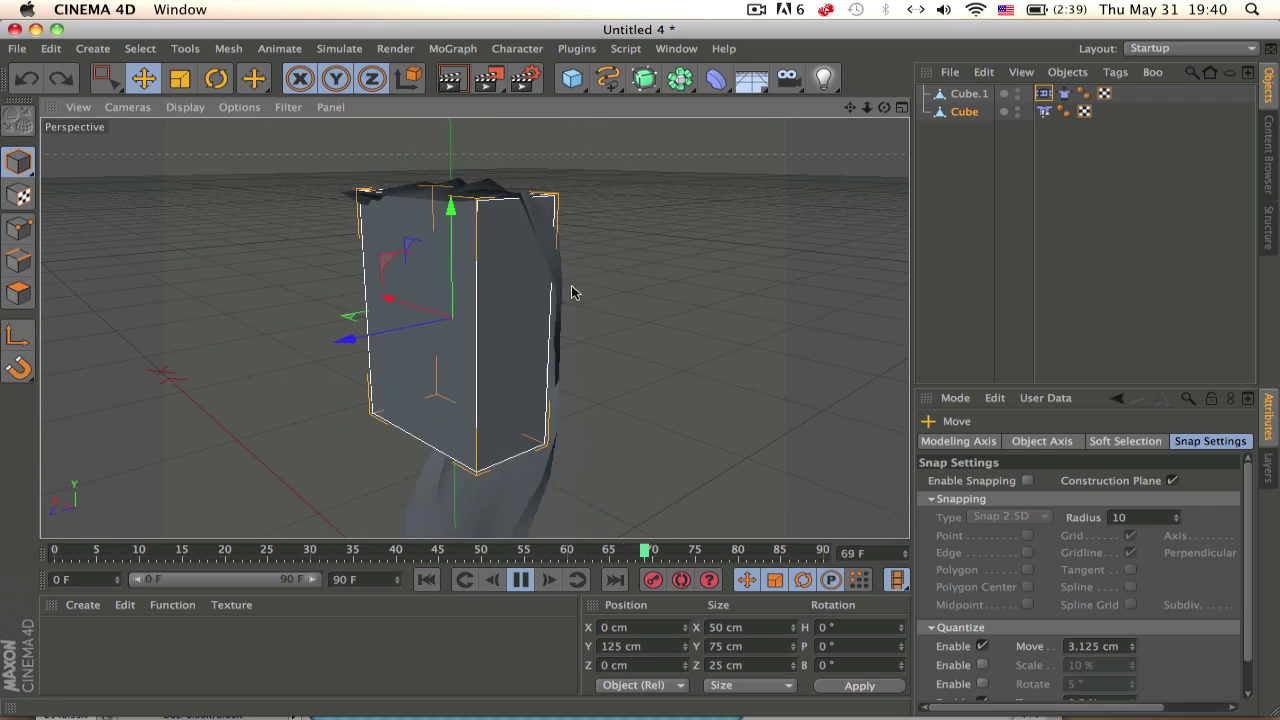
left_click(521, 578)
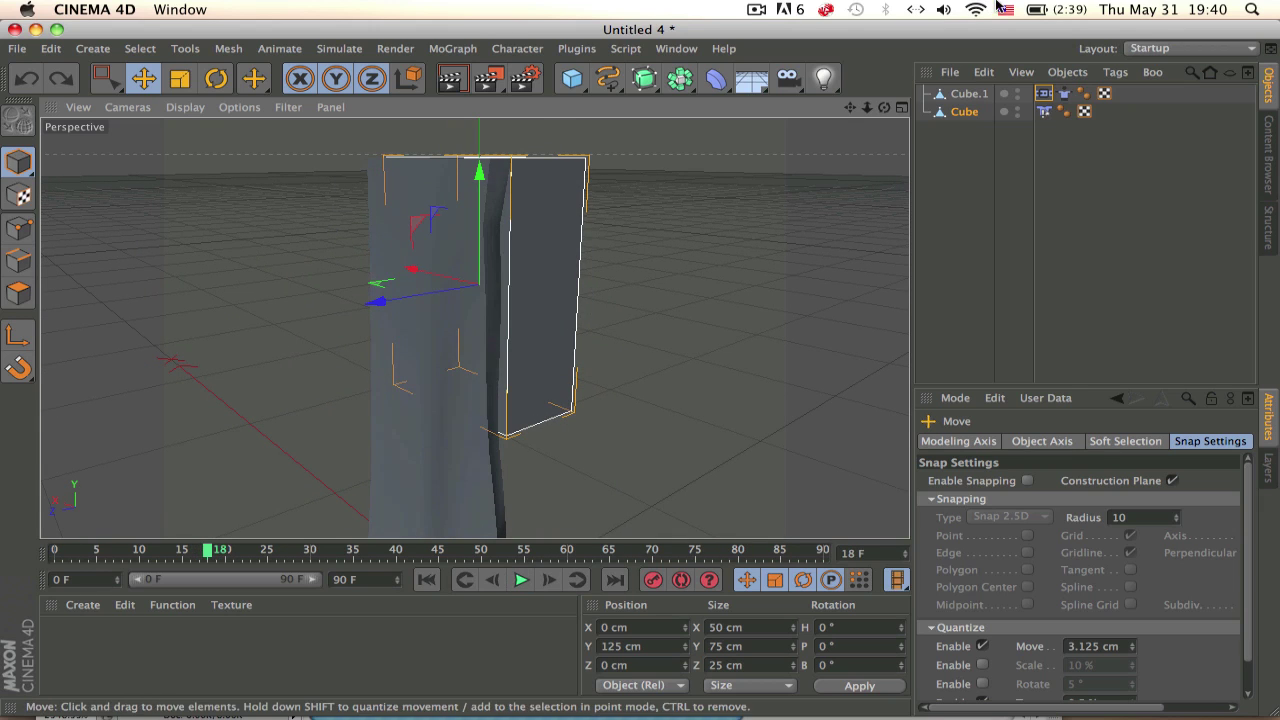
Check the Cloth tag's stiffness, rewind to frame 0 and select Cube.1
left_click(1064, 94)
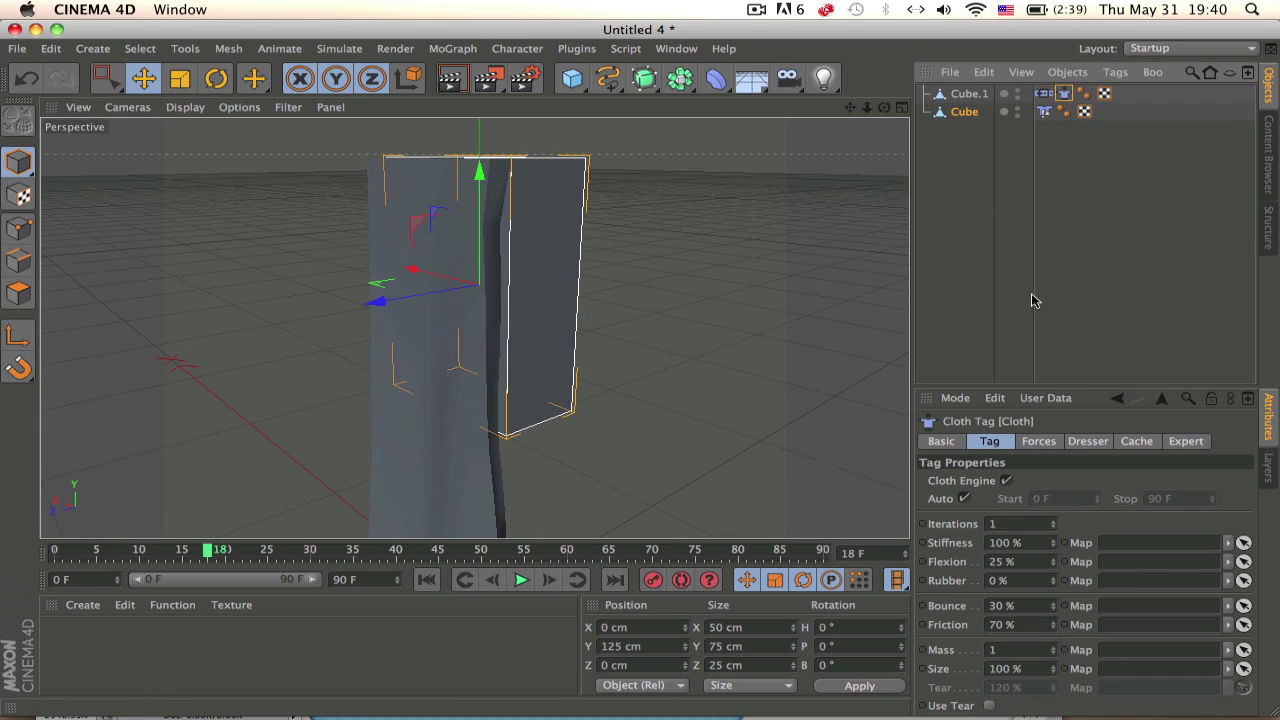
left_click(1020, 542)
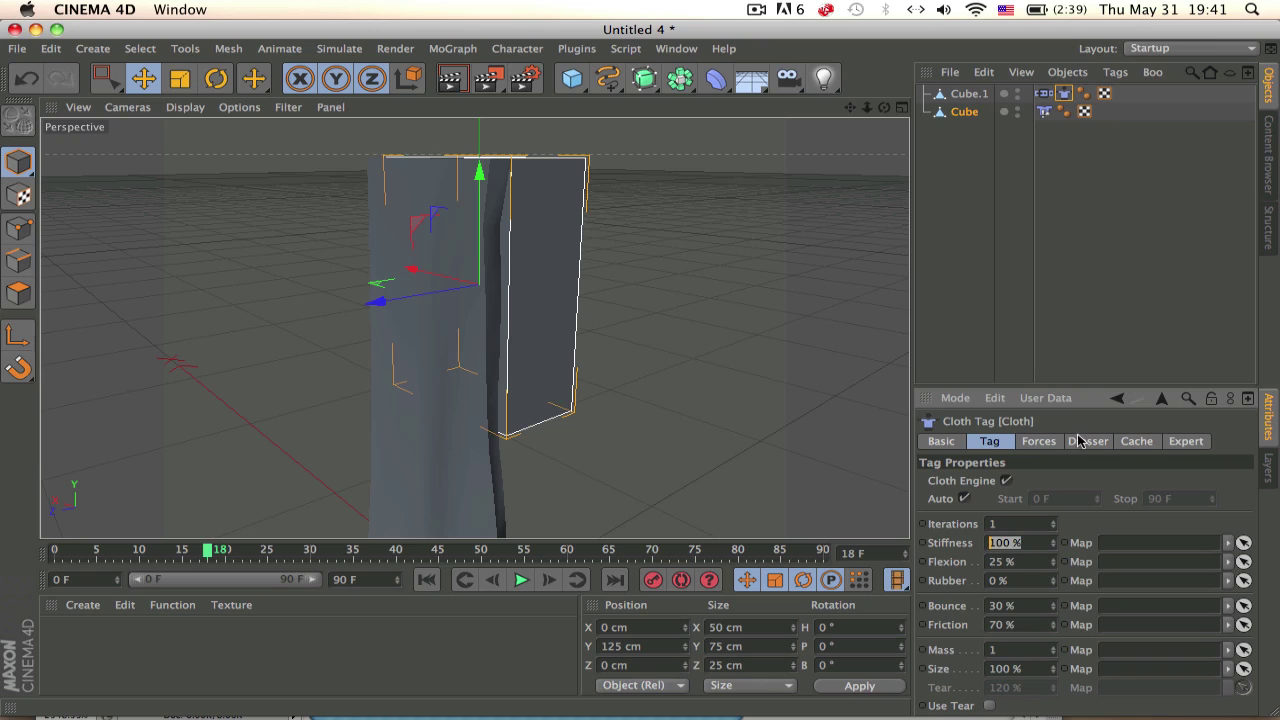
left_click(1014, 155)
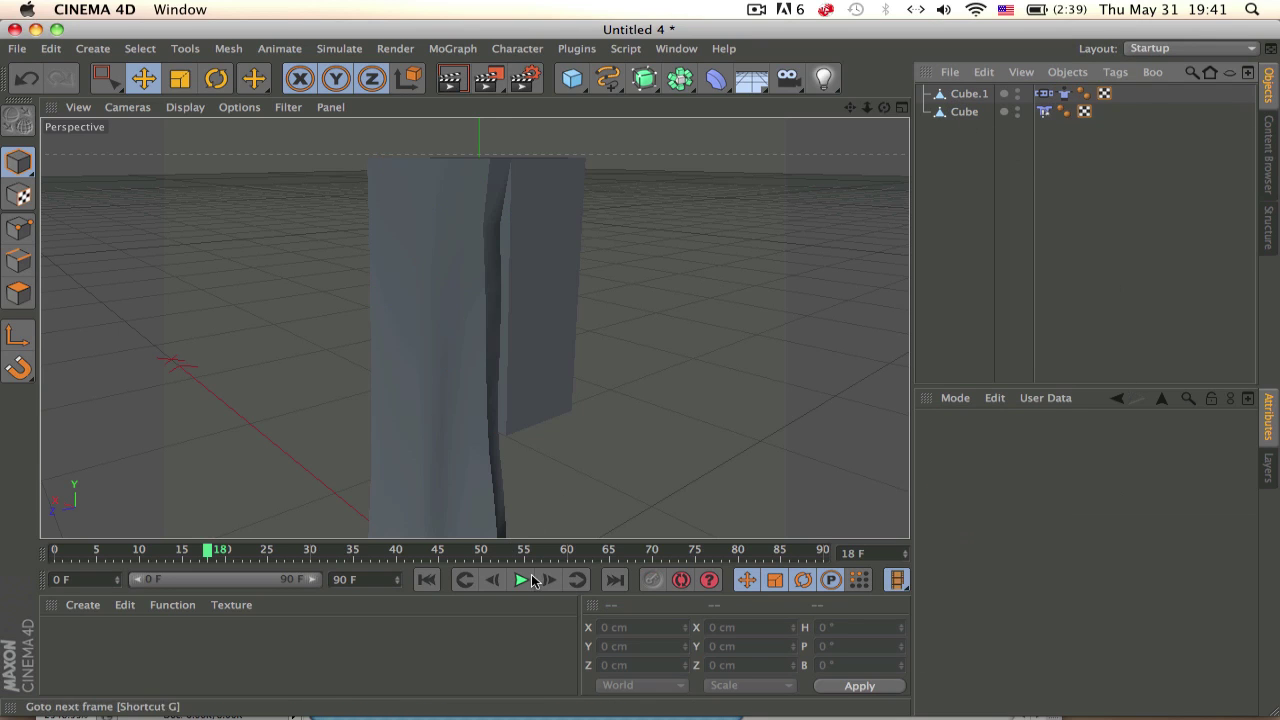
left_click_drag(506, 556, 5, 556)
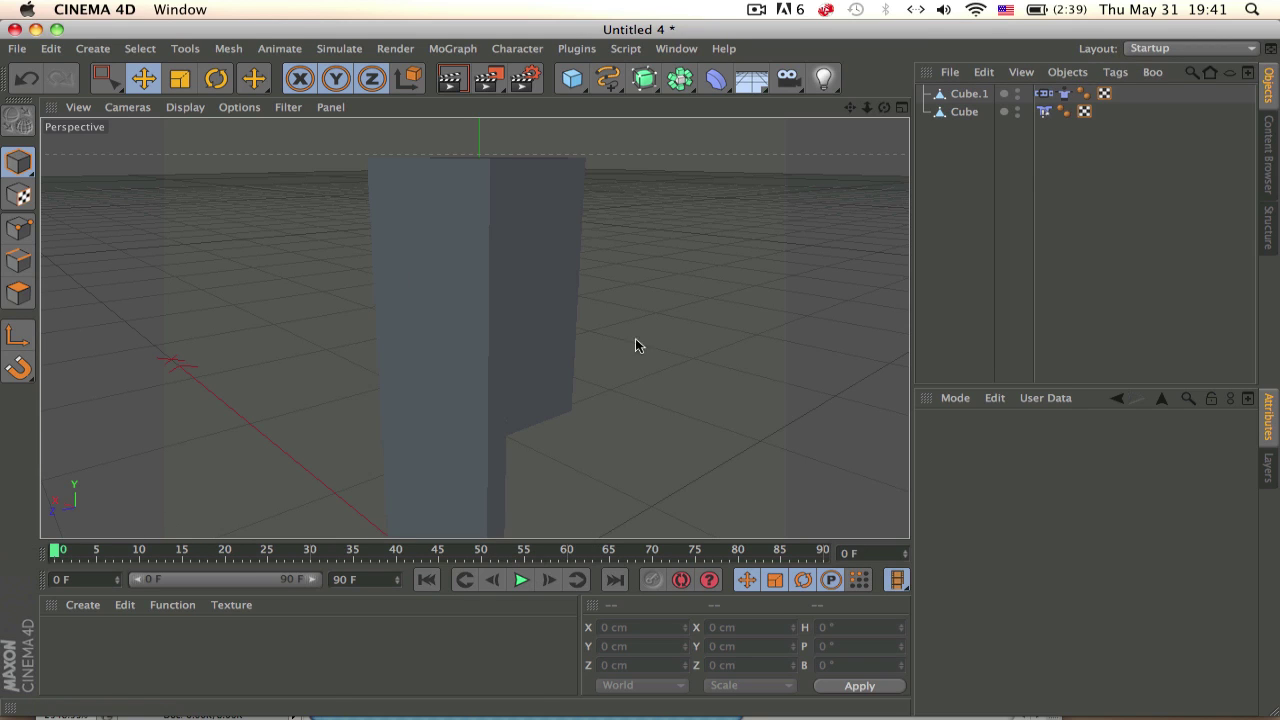
left_click(563, 286)
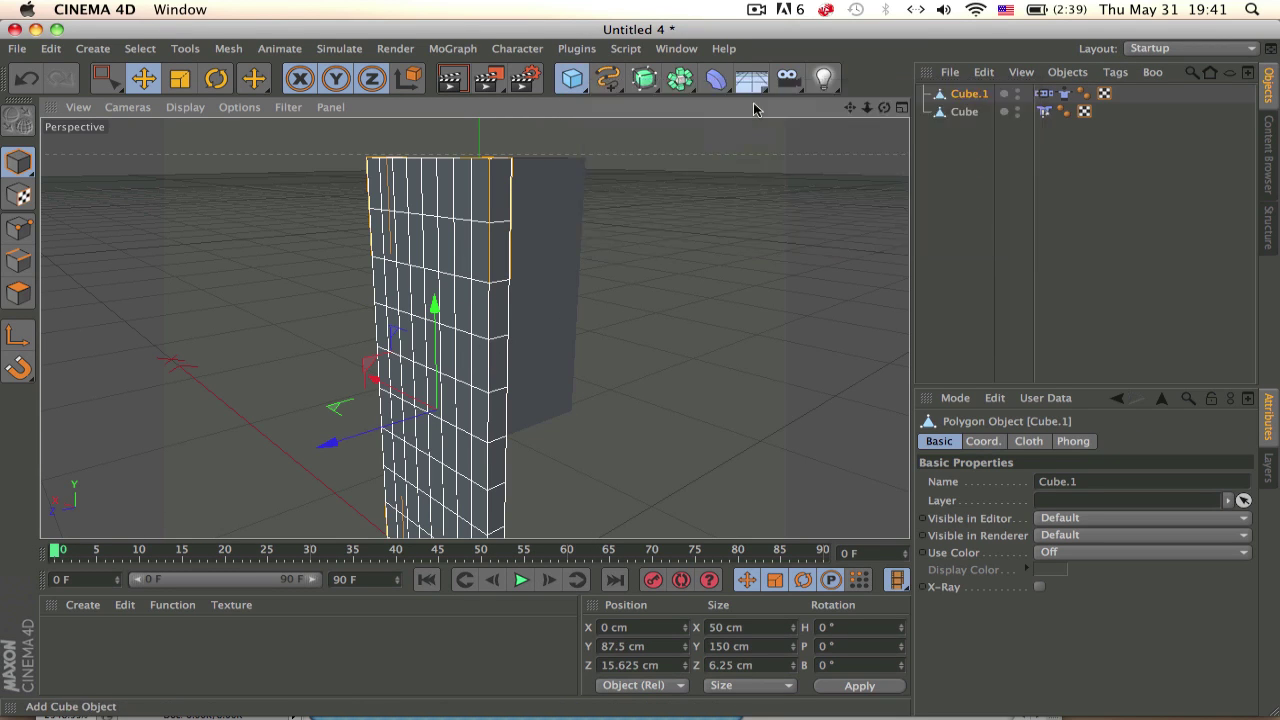
Add a Plane primitive to the scene, undoing an accidental cube
left_click(572, 78)
key("ctrl+z")
left_click(572, 78)
left_click(760, 172)
key("r")
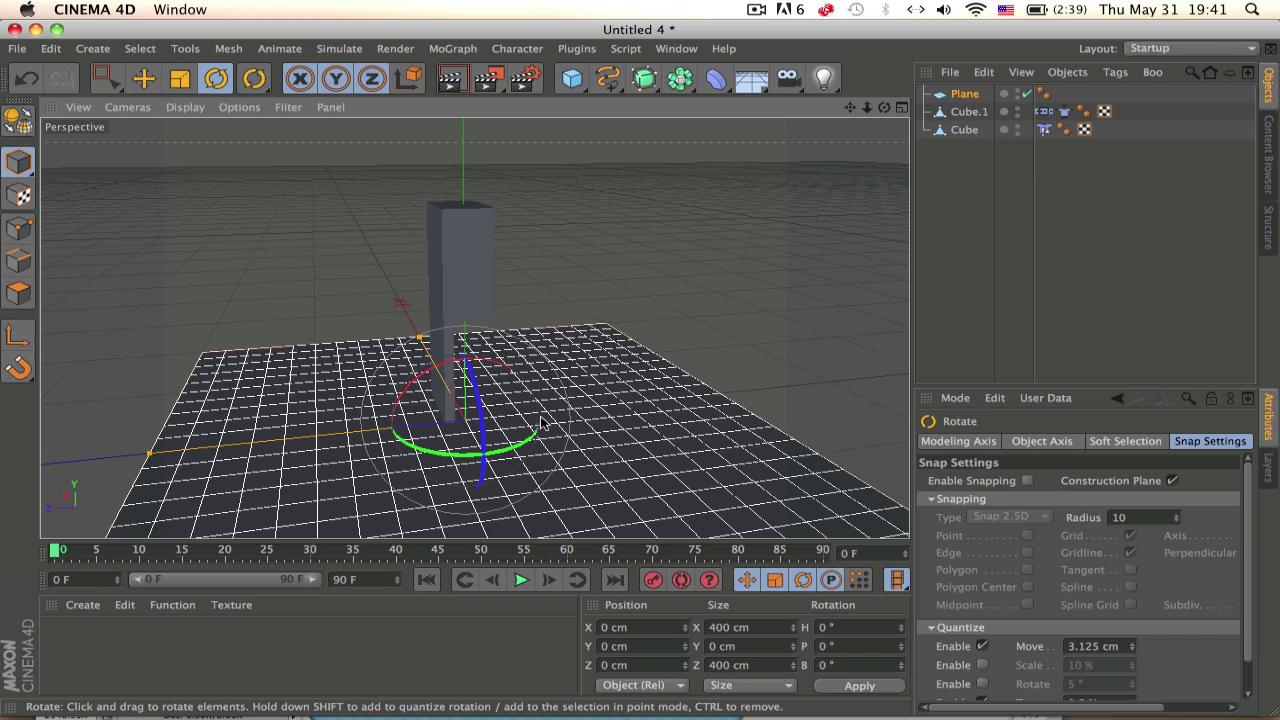
left_click(984, 72)
left_click(1012, 218)
left_click_drag(737, 323, 735, 310)
Narrow the plane to about 110 cm wide and raise it above the cube
key("e")
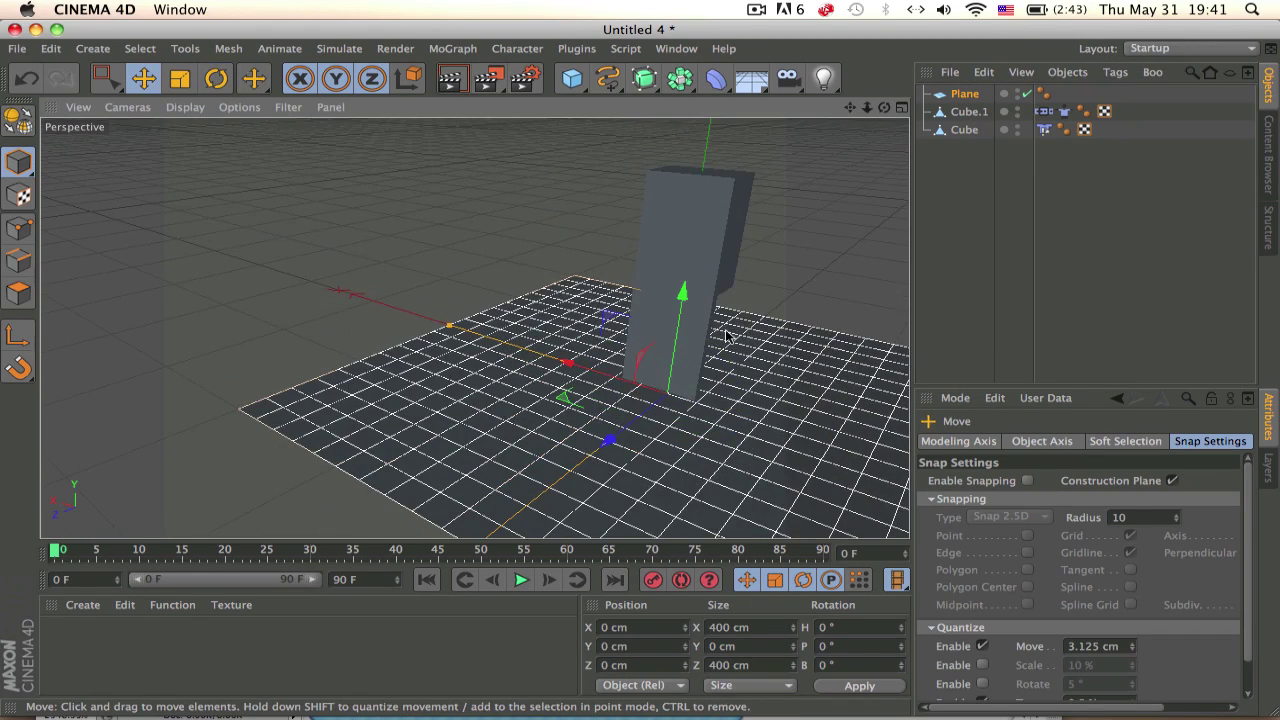
middle_click_drag(735, 310, 500, 328, "alt")
mouse_move(357, 312)
left_mouse_down()
mouse_move(351, 490)
mouse_move(425, 438)
left_mouse_up()
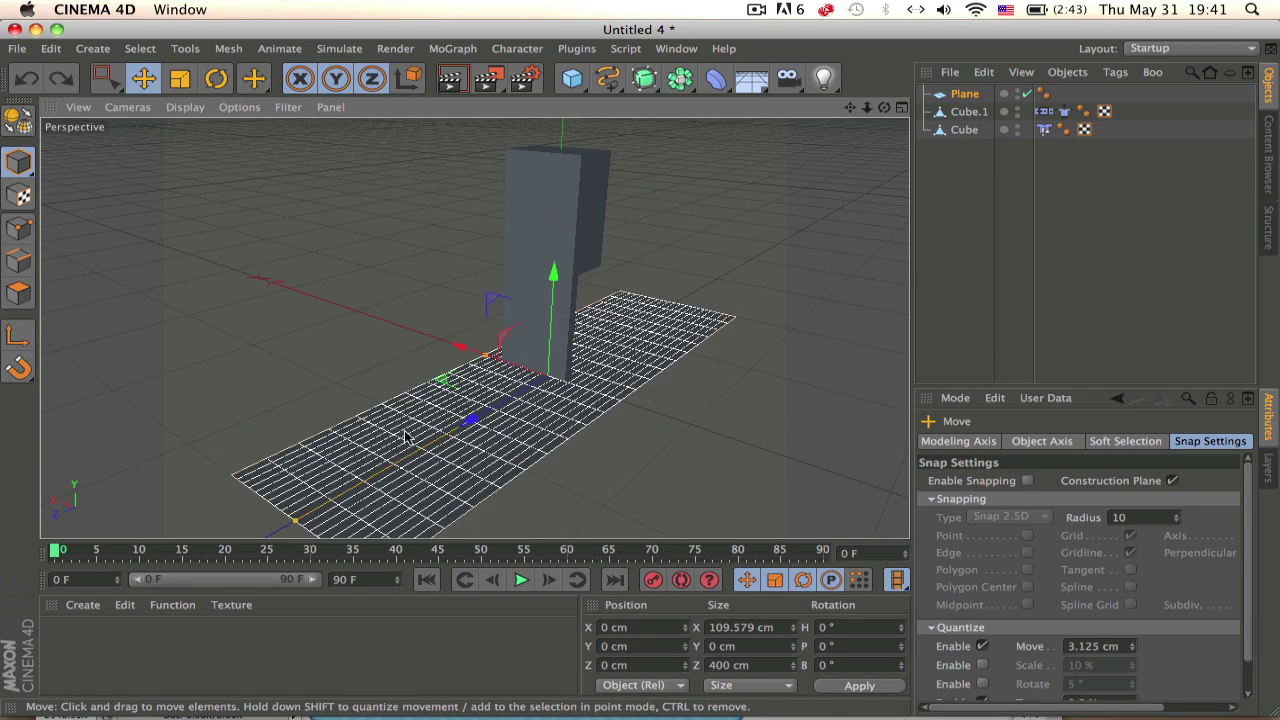
left_click_drag(560, 296, 562, 114)
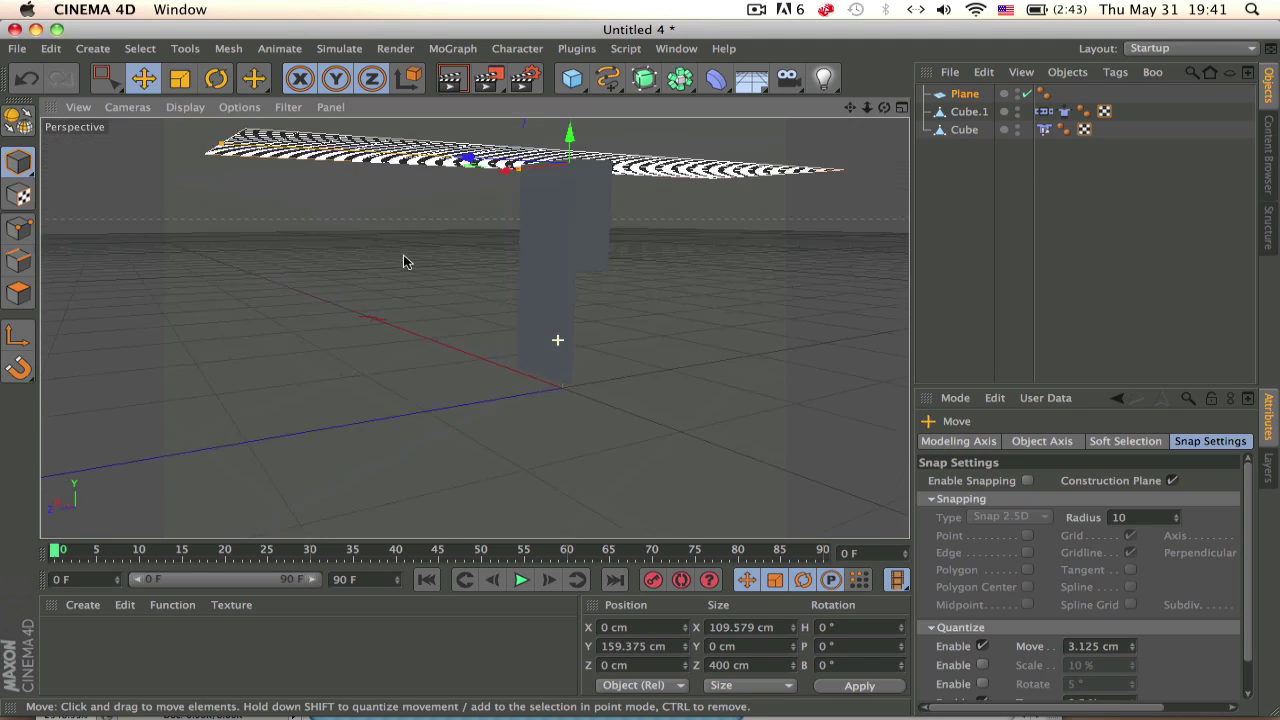
left_click_drag(386, 257, 349, 269, "alt")
Tilt the plane to −35° pitch
key("r")
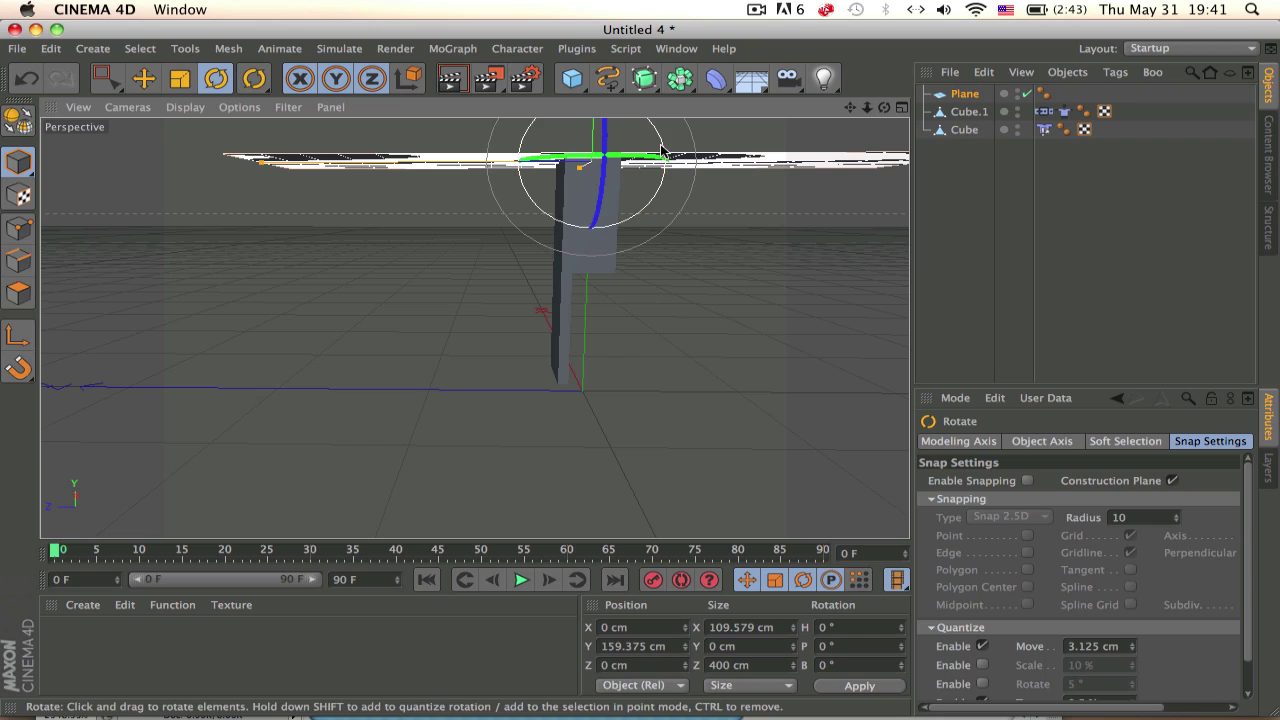
left_click_drag(645, 186, 630, 215)
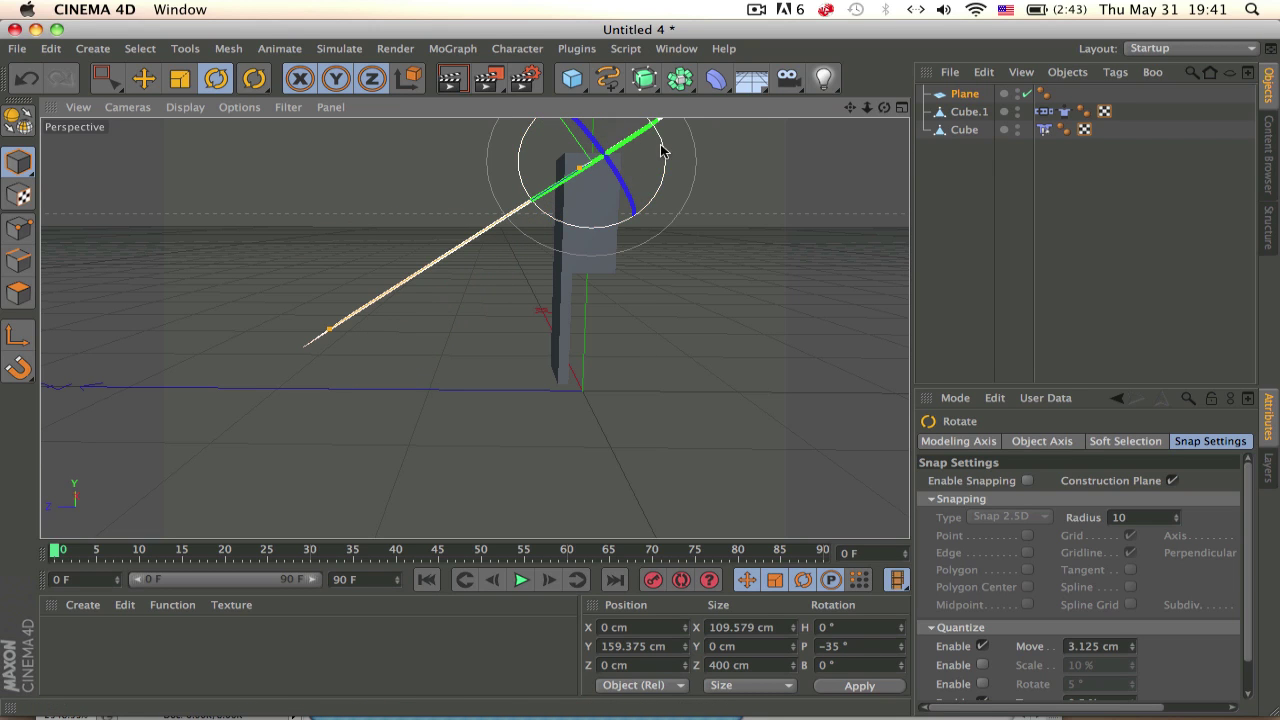
mouse_move(600, 150)
left_mouse_down("alt")
mouse_move(612, 283)
mouse_move(420, 300)
mouse_move(432, 203)
mouse_move(603, 243)
mouse_move(554, 243)
mouse_move(602, 281)
left_mouse_up("alt")
key("e")
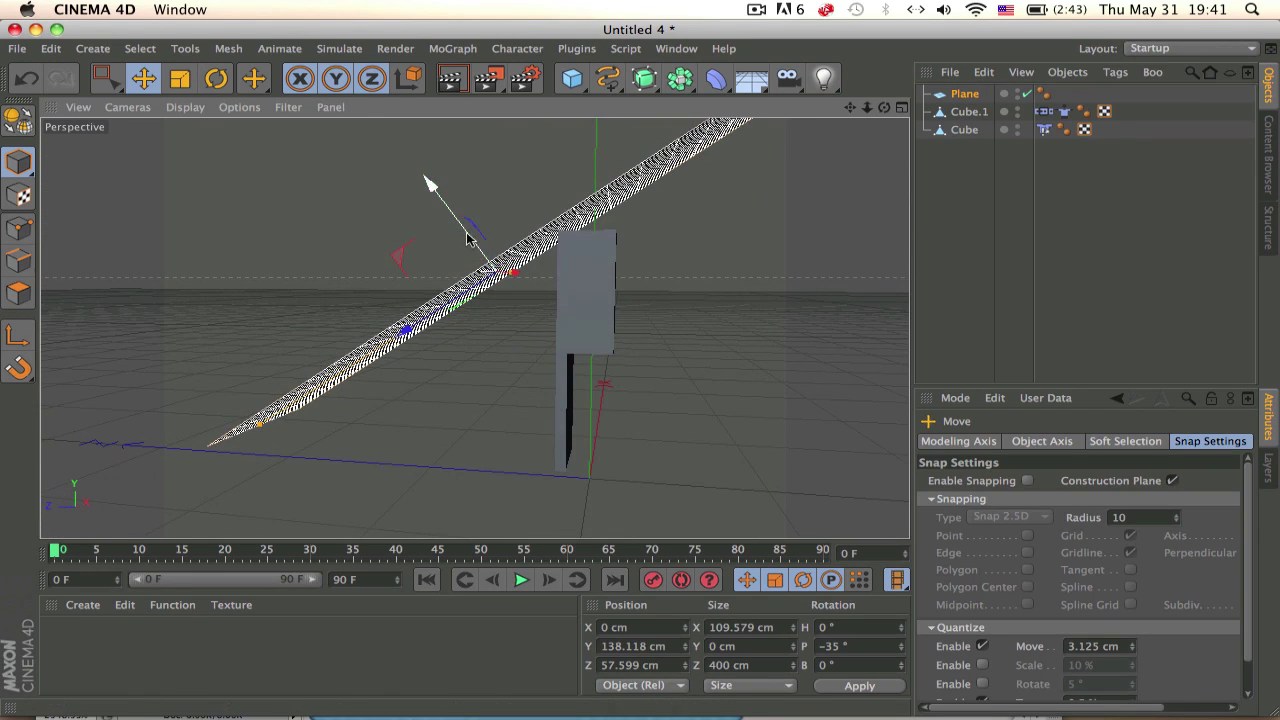
mouse_move(525, 274)
left_mouse_down("alt")
mouse_move(553, 240)
mouse_move(390, 228)
mouse_move(588, 225)
mouse_move(877, 260)
mouse_move(651, 200)
mouse_move(643, 290)
left_mouse_up("alt")
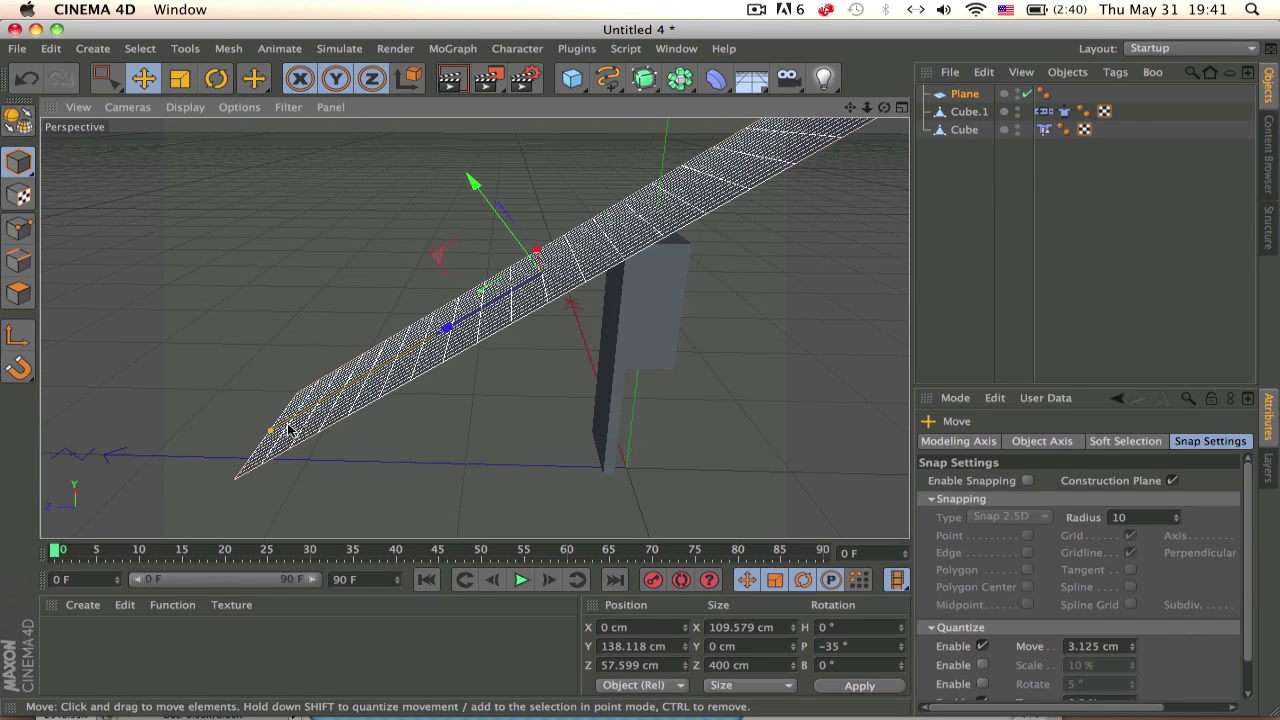
Shorten the plane's length and position it beside the cube
mouse_move(269, 430)
left_mouse_down()
mouse_move(349, 380)
mouse_move(430, 362)
mouse_move(420, 370)
left_mouse_up()
mouse_move(519, 291)
left_mouse_down()
mouse_move(450, 310)
mouse_move(430, 335)
mouse_move(418, 231)
mouse_move(443, 286)
left_mouse_up()
mouse_move(429, 345)
left_mouse_down()
mouse_move(499, 336)
mouse_move(246, 234)
left_mouse_up()
left_click(444, 268)
left_click_drag(608, 208, 770, 207, "alt")
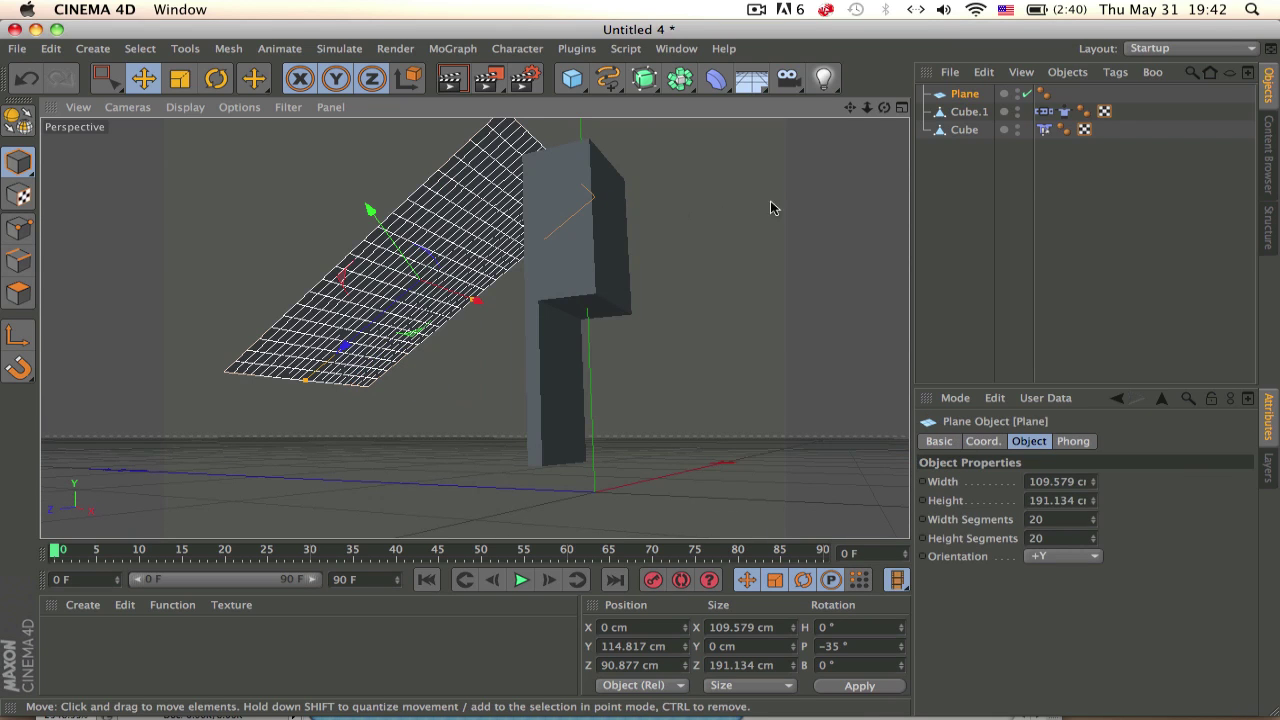
Add a Cloth Collider tag to the plane after a stray Collider Body tag
right_click(965, 94)
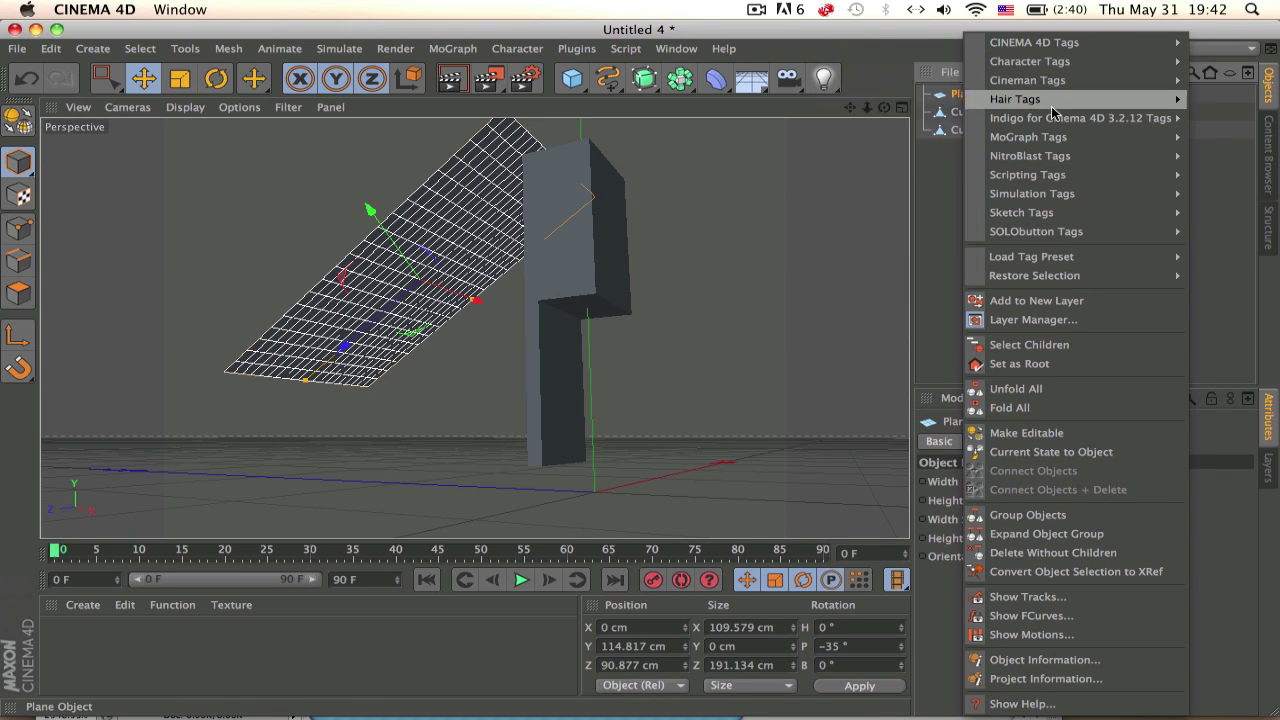
mouse_move(1032, 193)
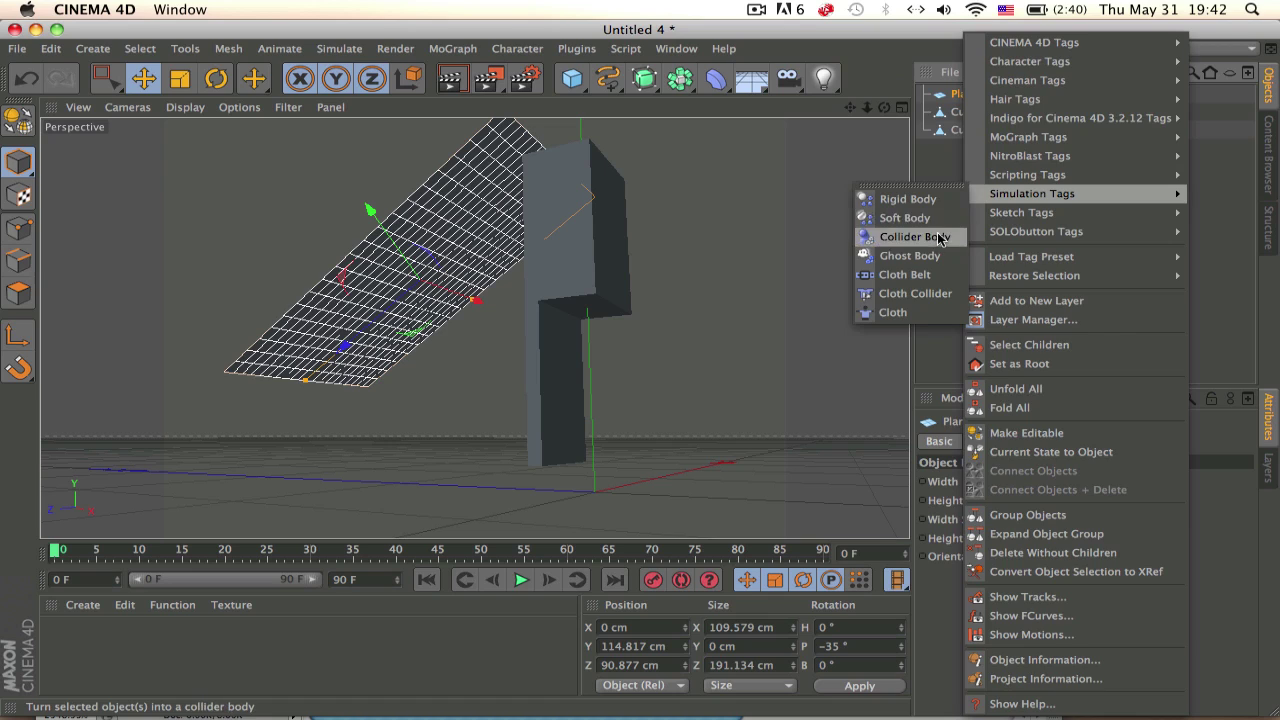
left_click(930, 237)
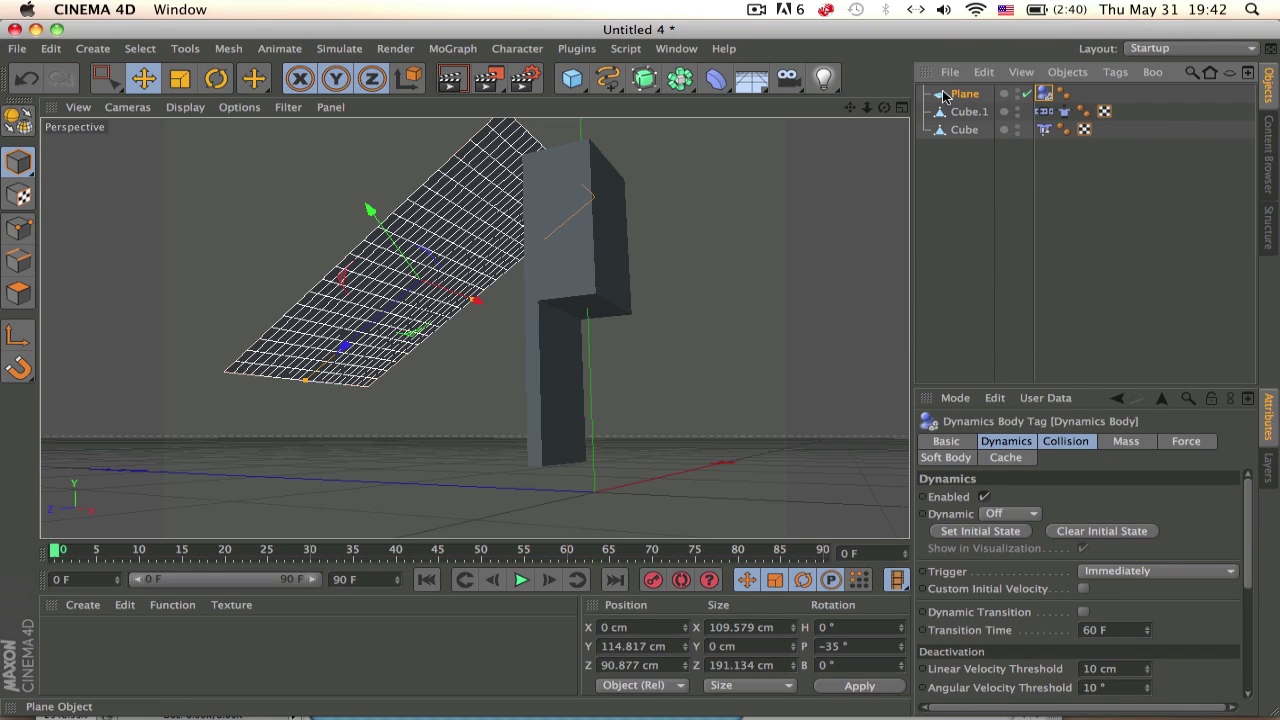
right_click(950, 94)
mouse_move(1011, 193)
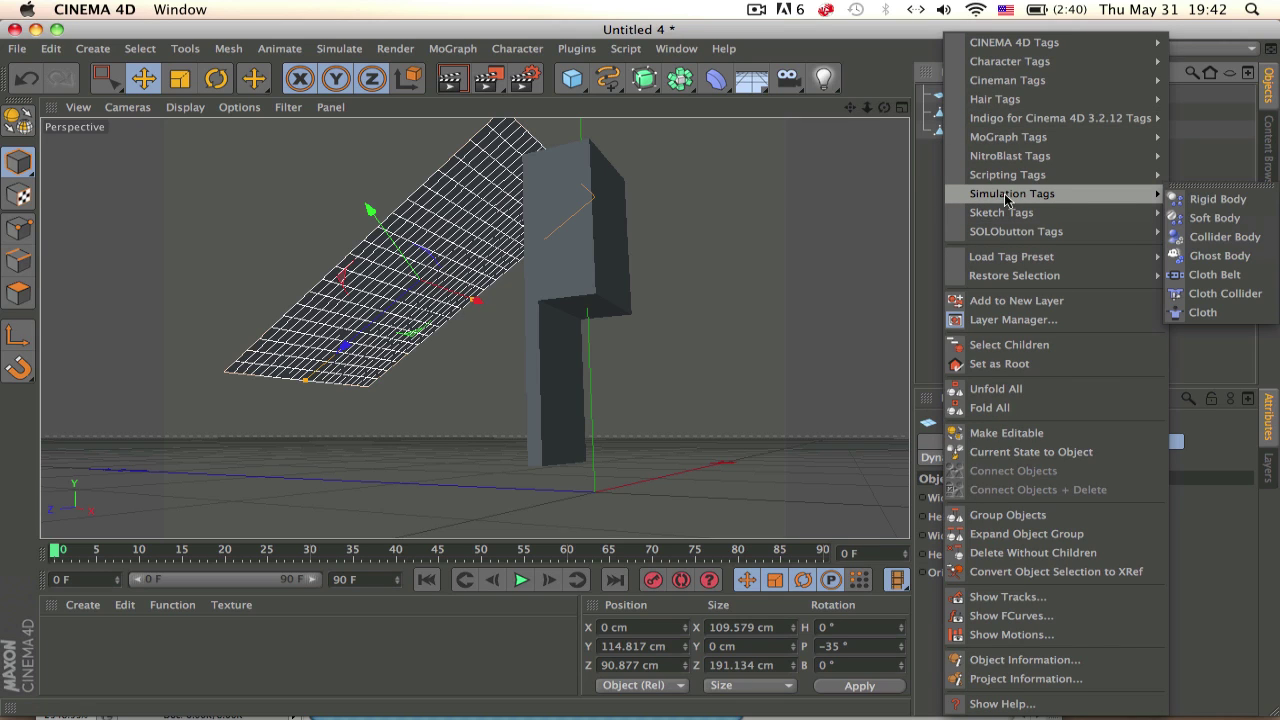
left_click(1190, 293)
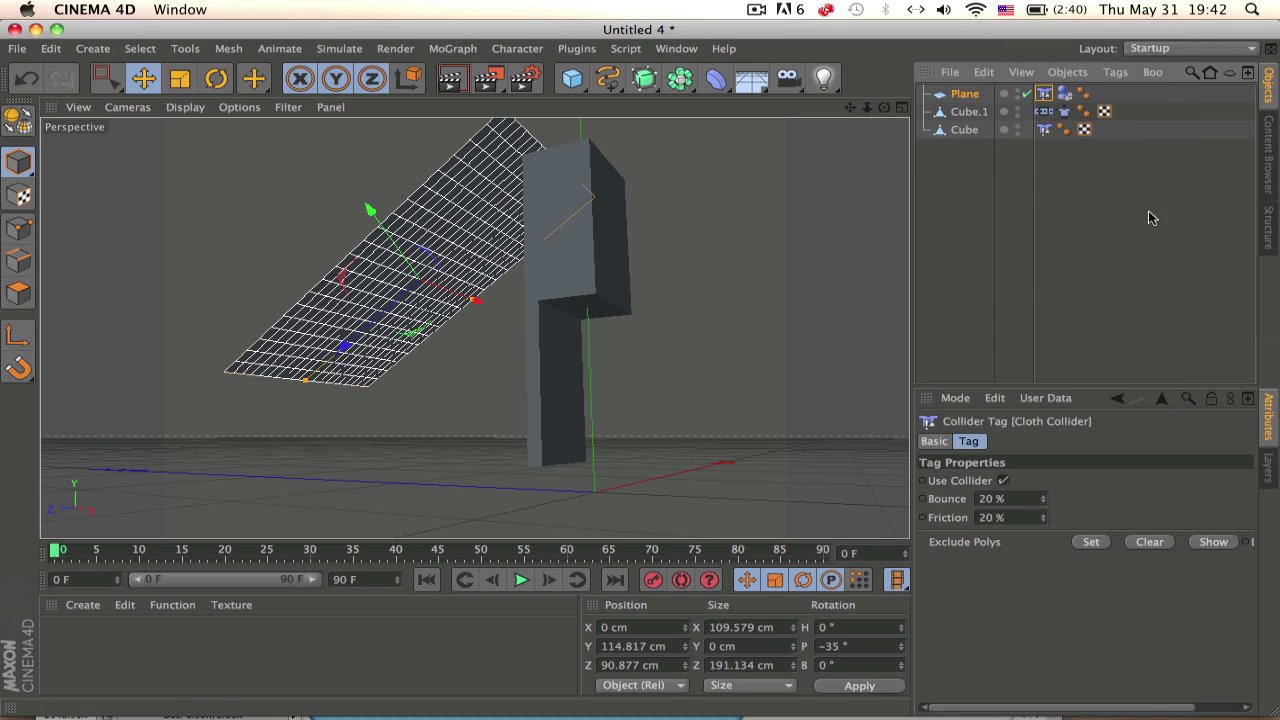
Delete the plane's Dynamics Body tag and set collider bounce 0%, friction 9%
left_click(1064, 93)
key("Delete")
left_click(1044, 94)
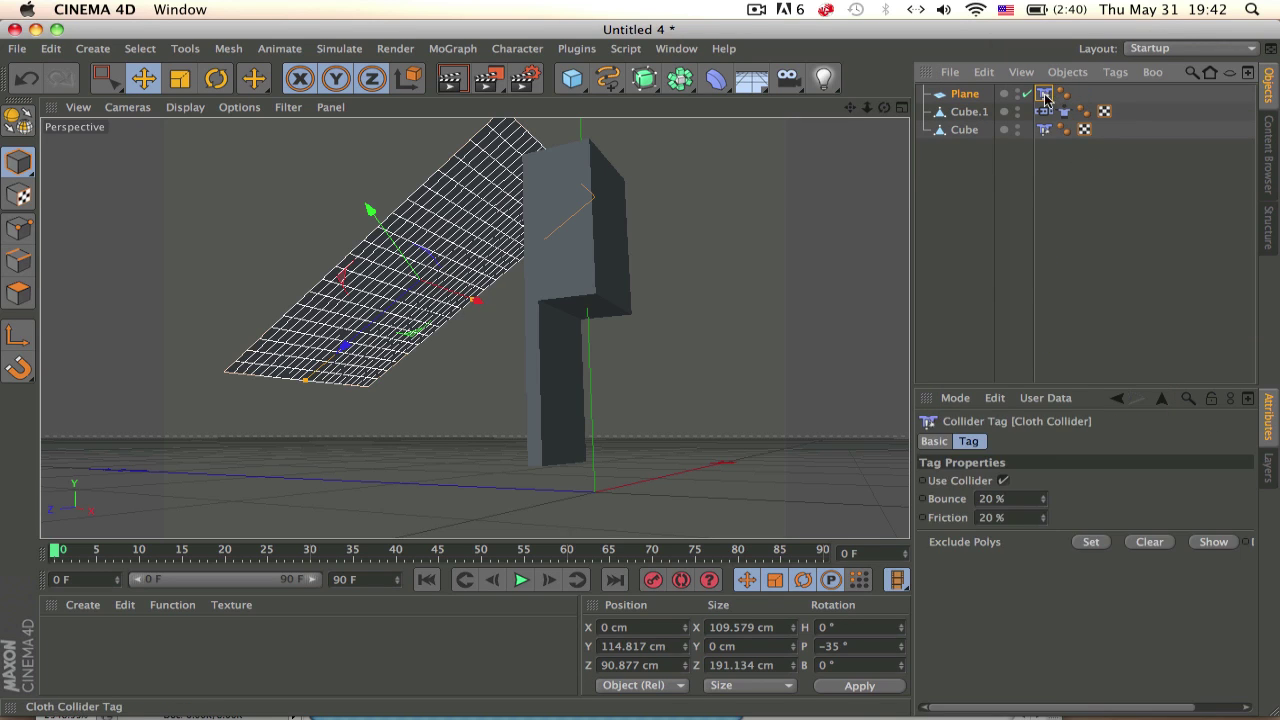
double_click(1020, 498)
type("0")
left_click_drag(531, 351, 670, 393, "alt")
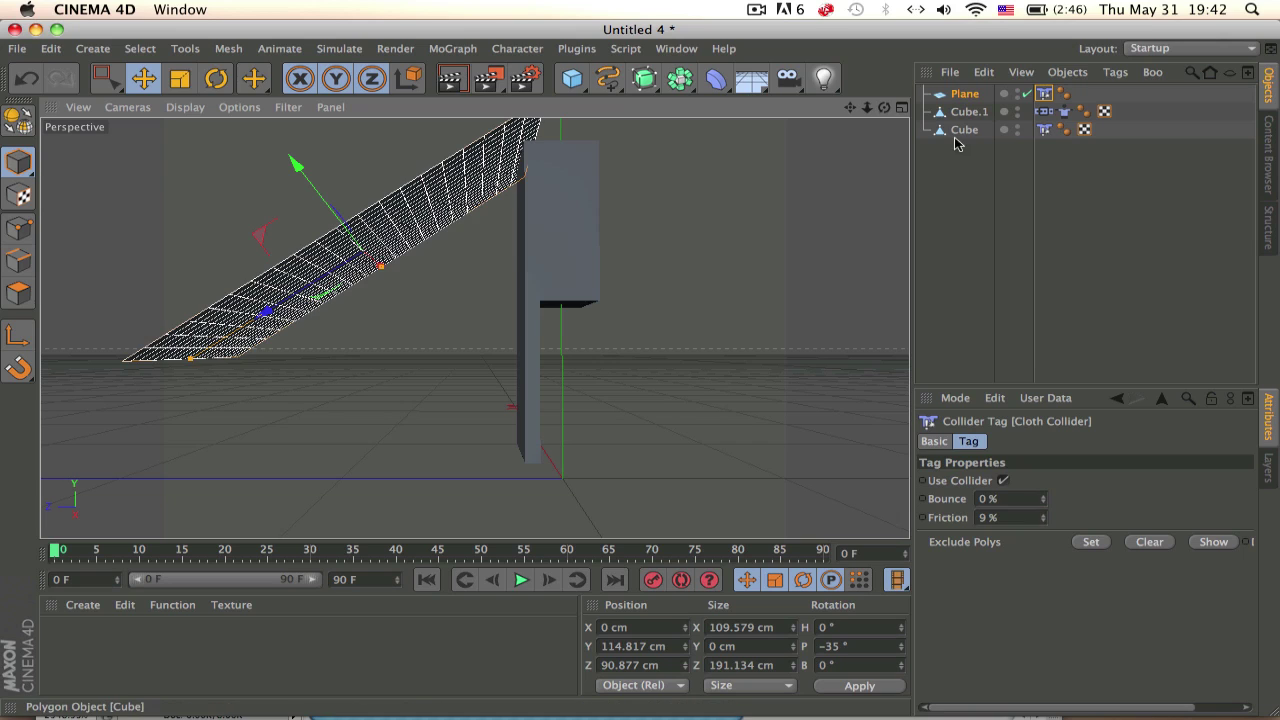
Parent the Plane under the Cube and convert the Plane to an editable polygon
left_click_drag(973, 96, 971, 117)
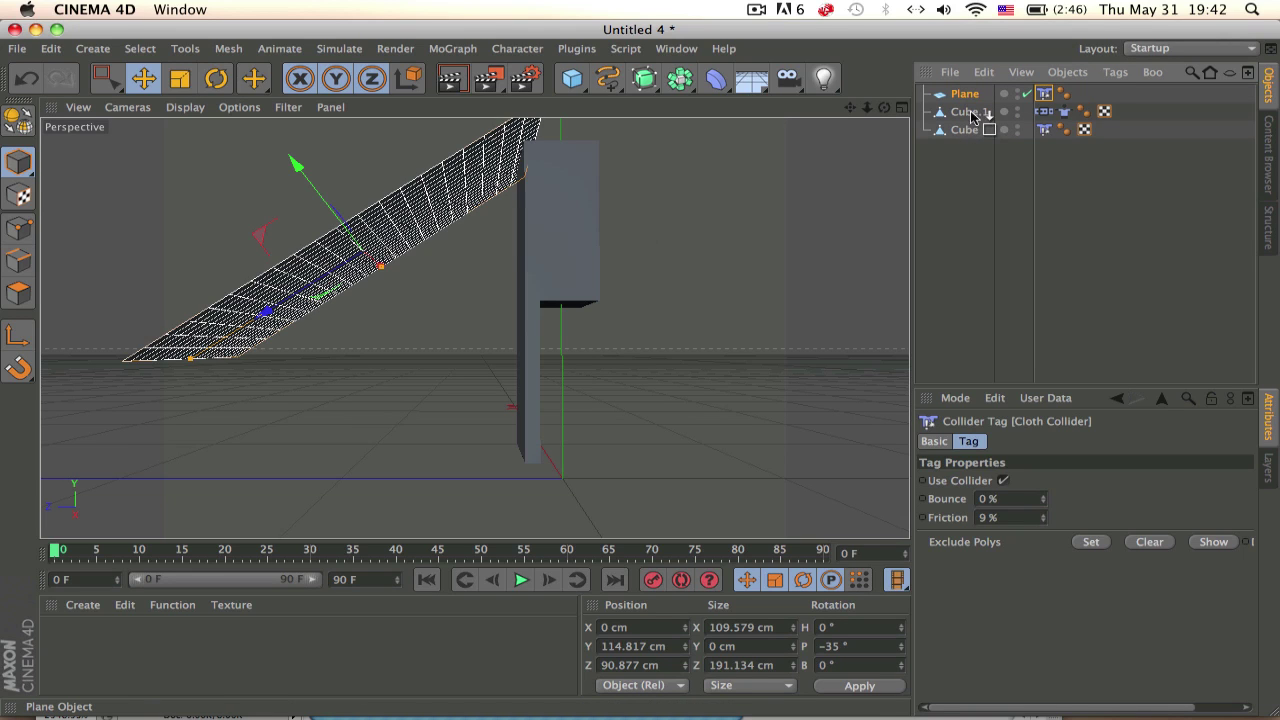
left_click_drag(969, 131, 979, 138)
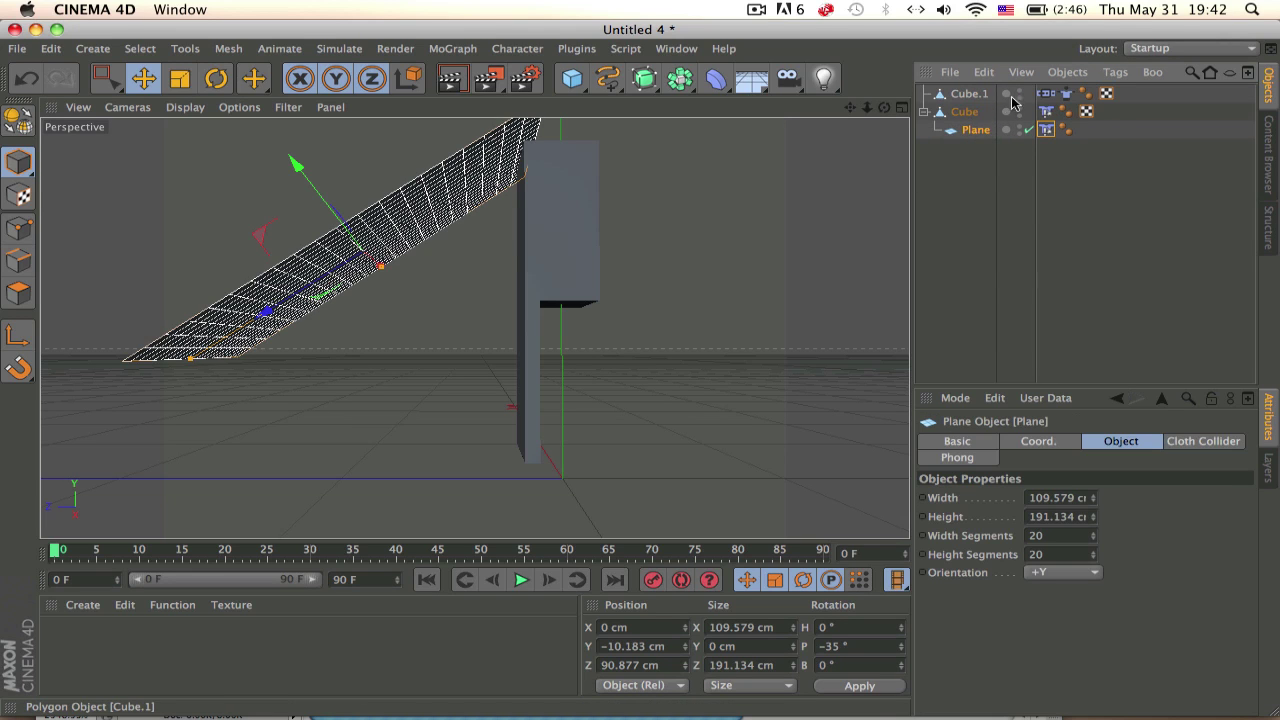
left_click(962, 115)
left_click(967, 131)
key("c")
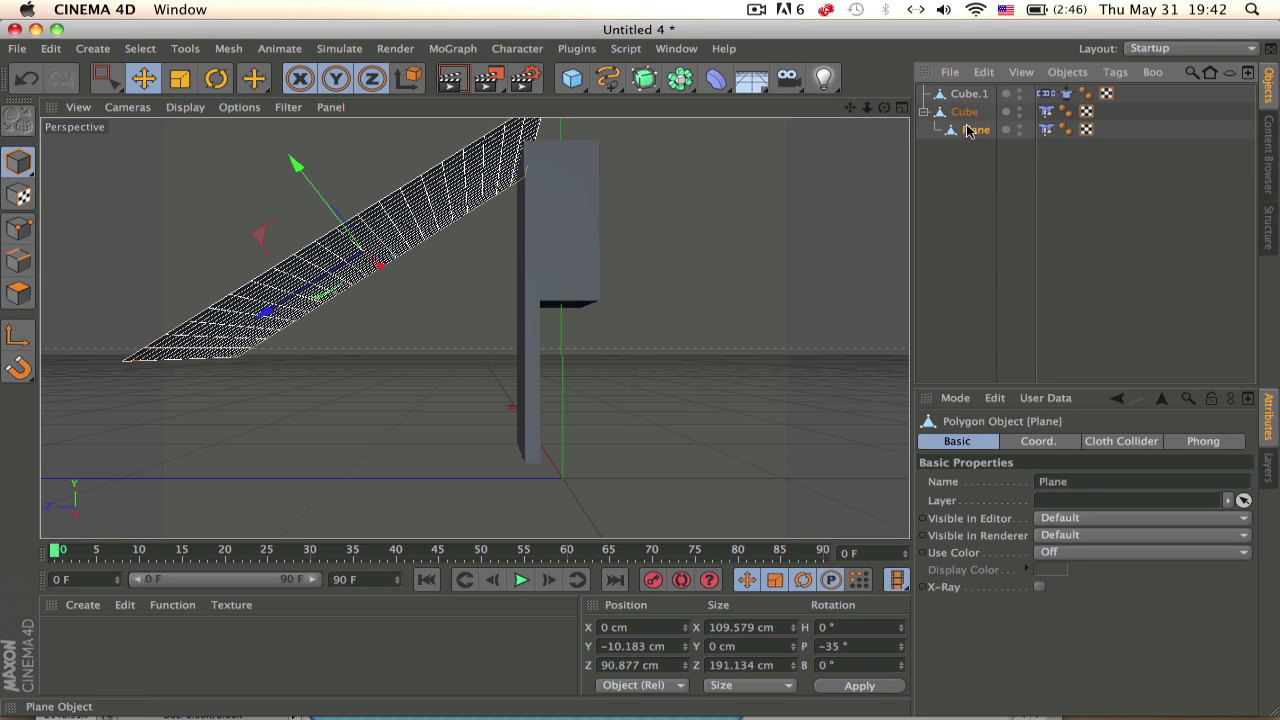
Test the cloth by dragging the Cube during playback, then rewind to frame 0 and undo the move
left_click(977, 177)
left_click(966, 114)
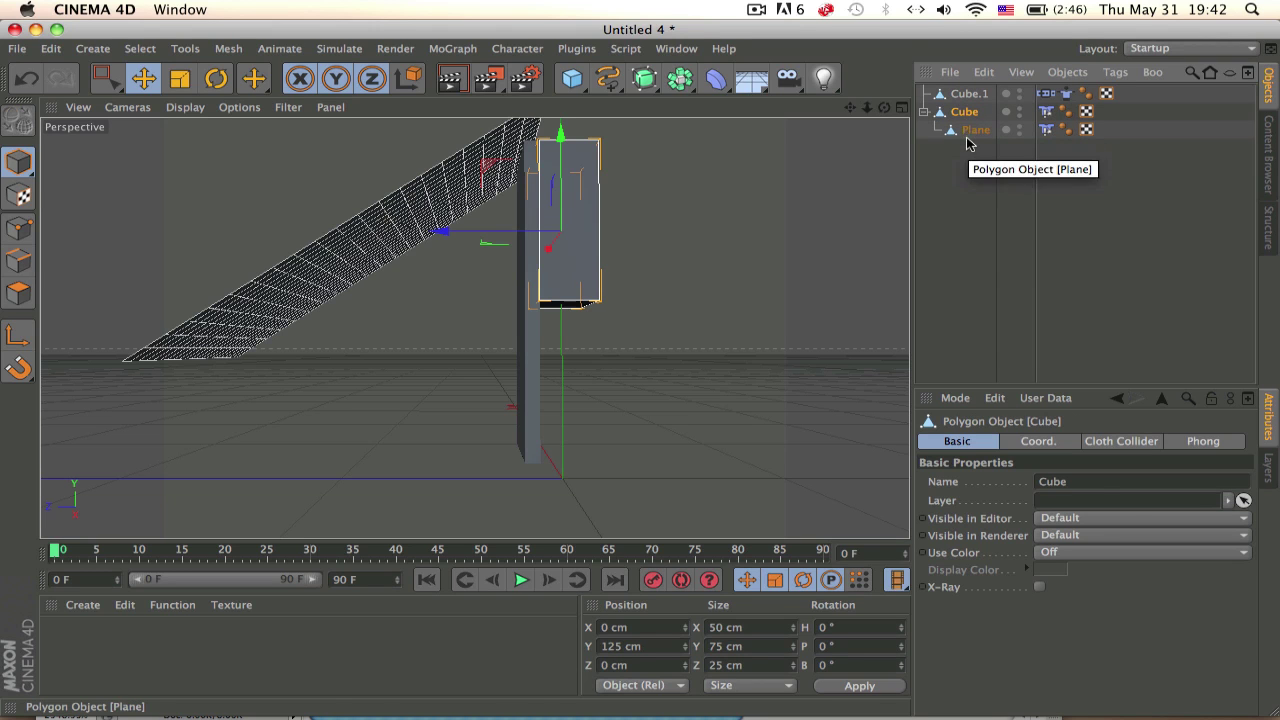
key("e")
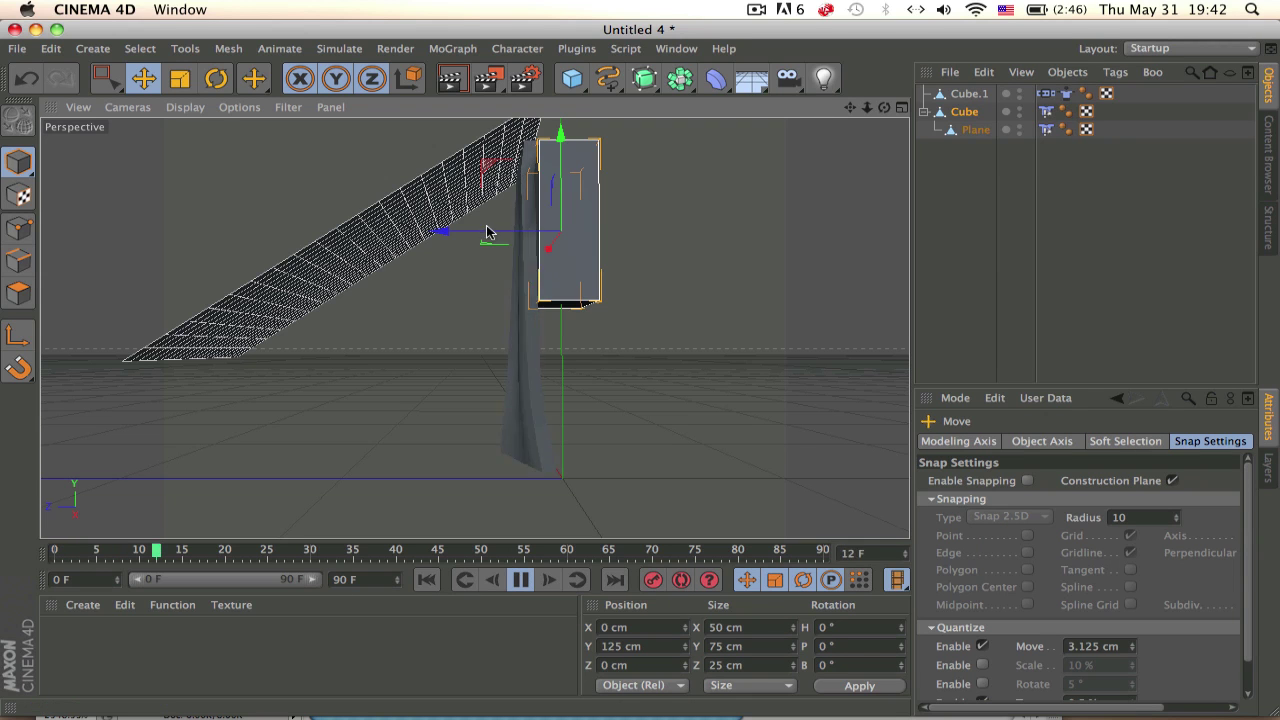
mouse_move(491, 233)
left_mouse_down()
mouse_move(815, 212)
mouse_move(567, 233)
mouse_move(686, 223)
mouse_move(645, 224)
left_mouse_up()
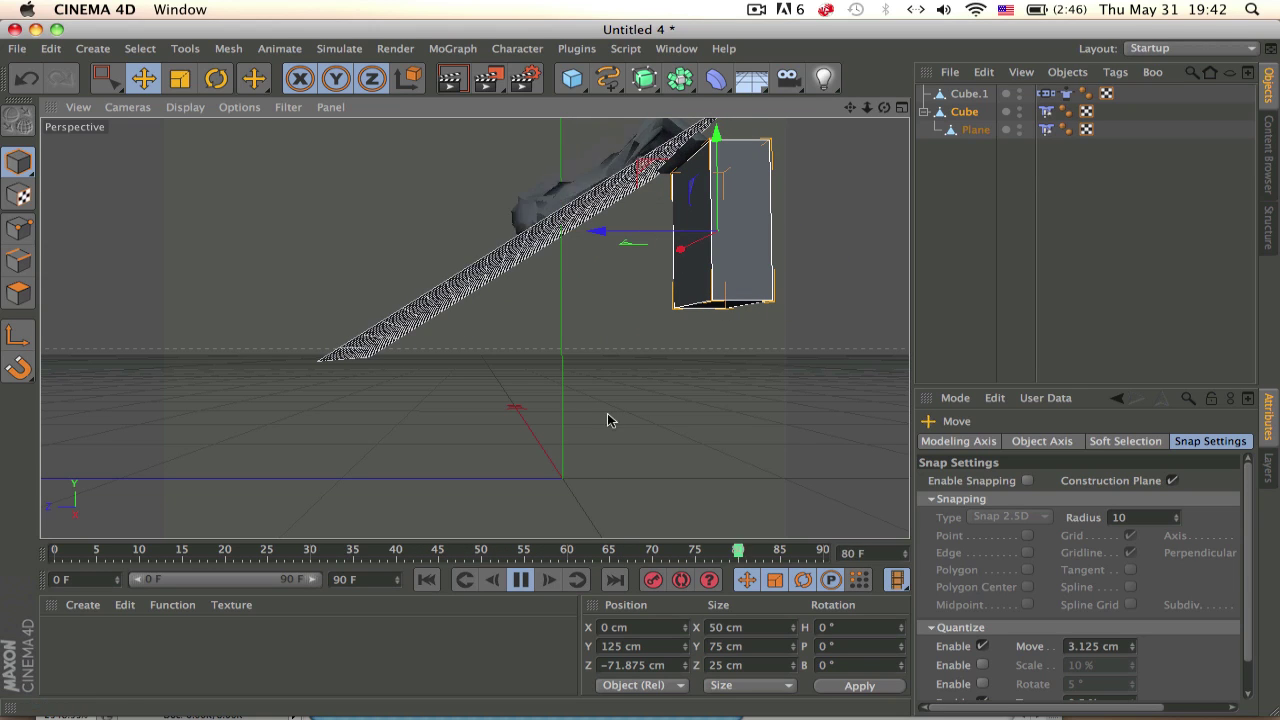
left_click(521, 579)
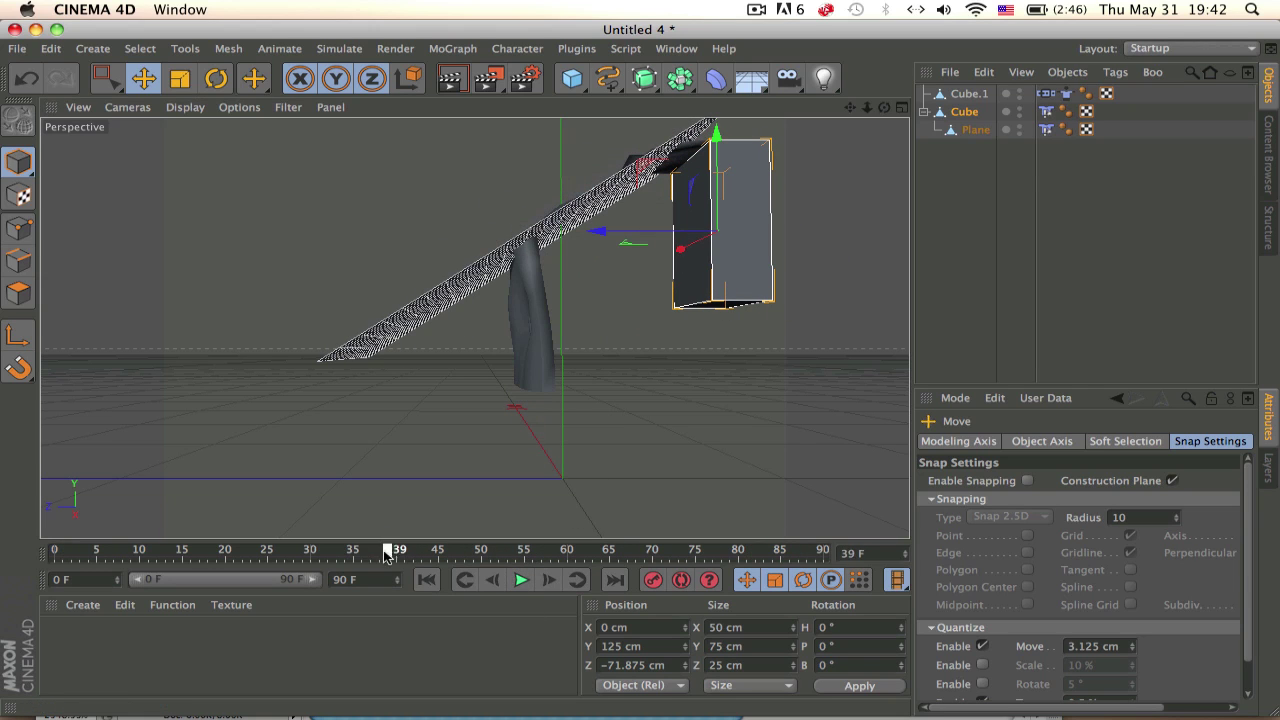
left_click_drag(384, 543, 55, 549)
key("ctrl+z")
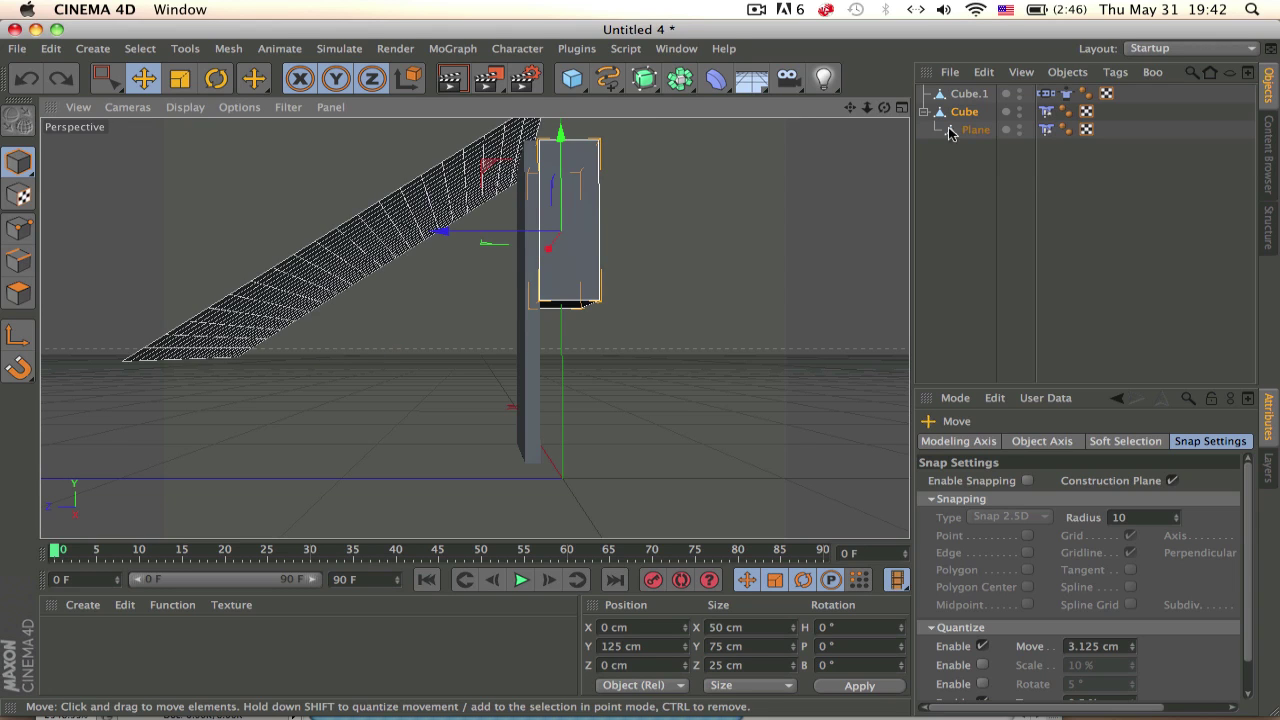
Rotate the Plane to a -180° bank
left_click(988, 136)
key("r")
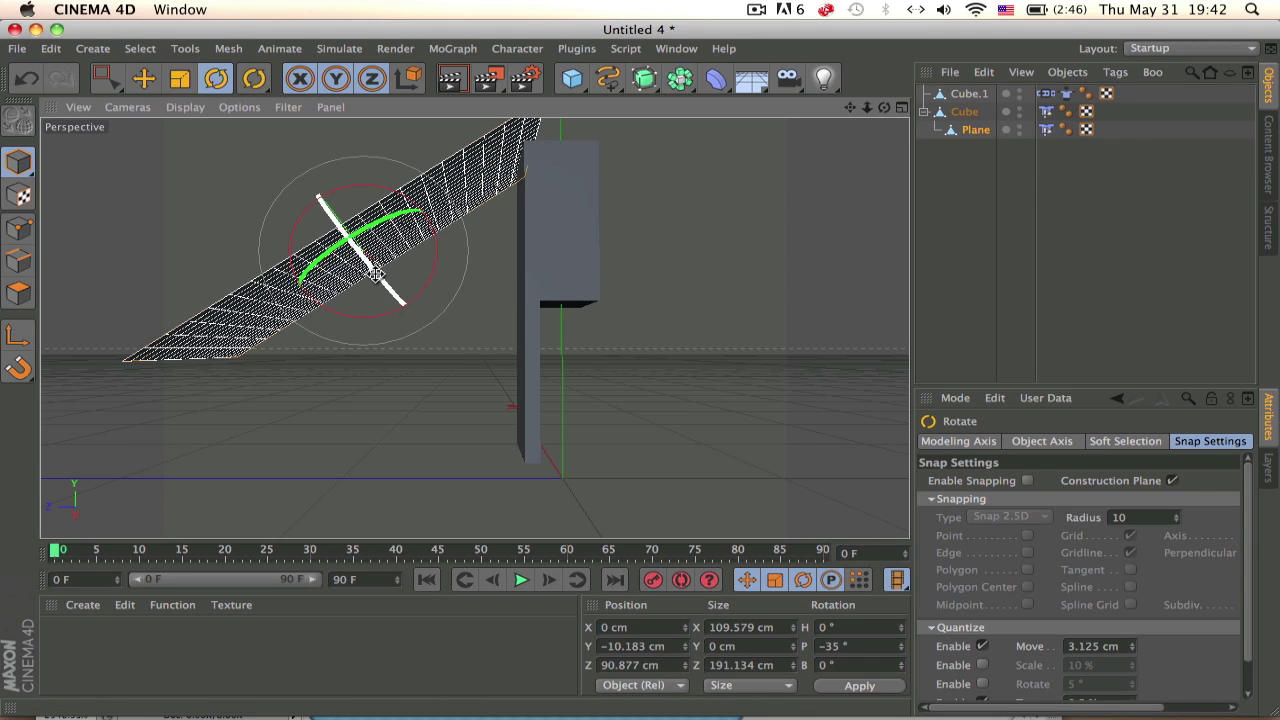
mouse_move(358, 222)
left_mouse_down()
mouse_move(694, 212)
mouse_move(840, 310)
mouse_move(889, 440)
left_mouse_up()
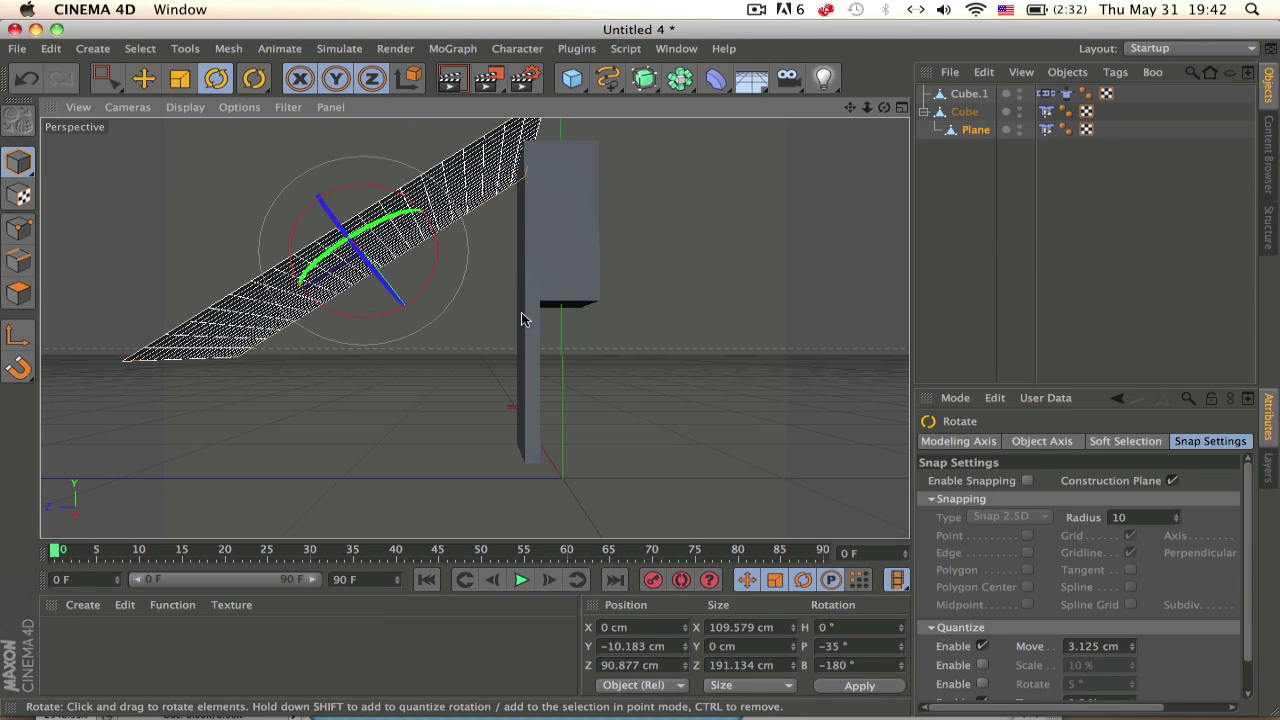
left_click_drag(524, 319, 534, 283, "alt")
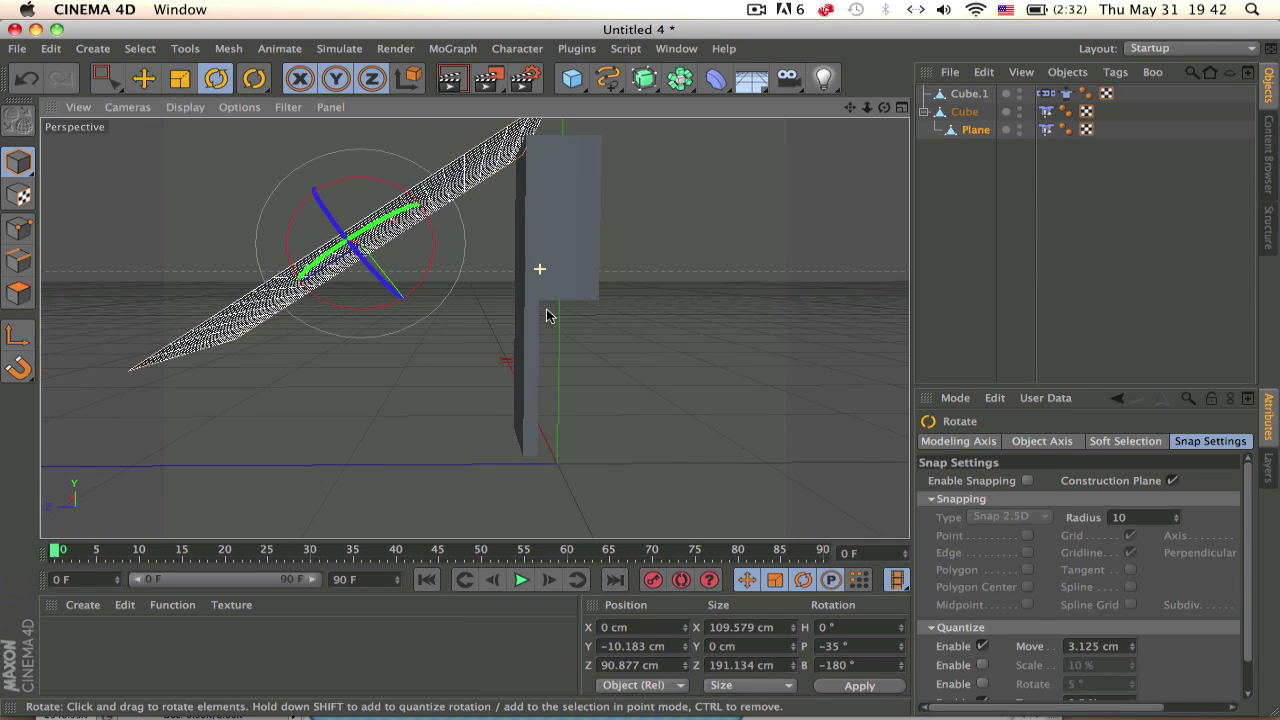
Replay the cloth simulation while pushing the Cube through the cloth
left_click(970, 130)
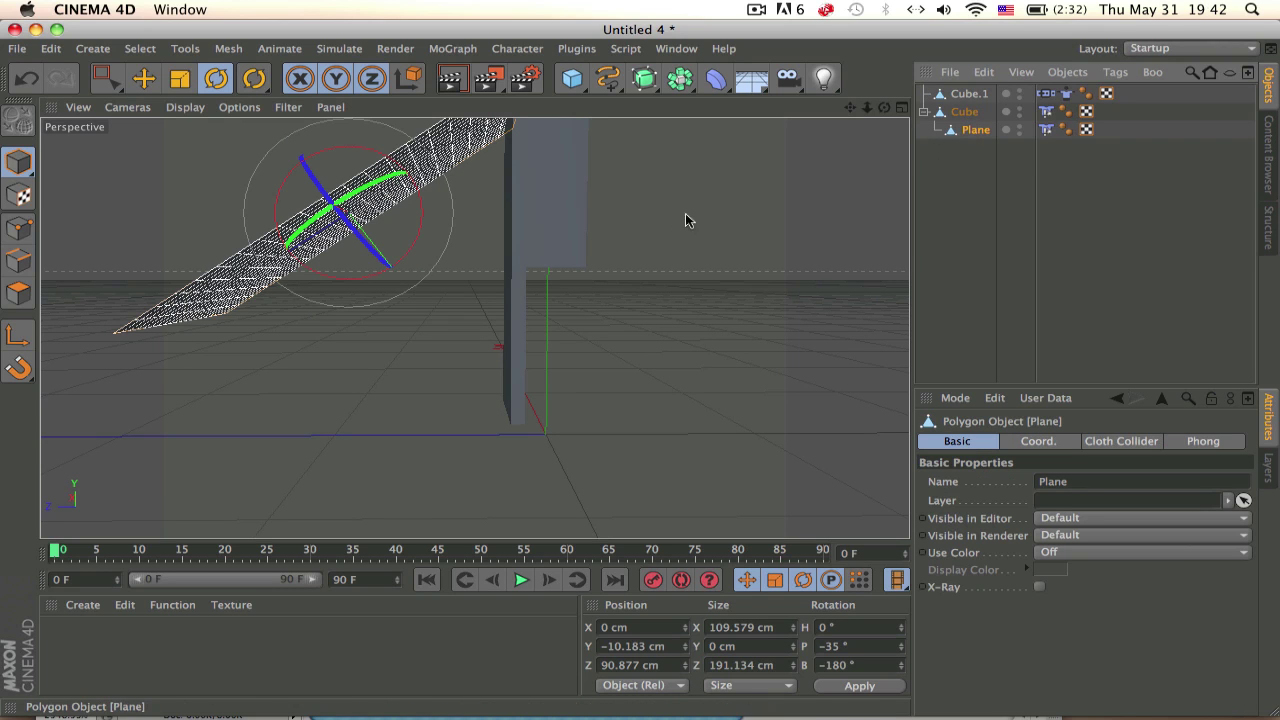
left_click(962, 118)
key("e")
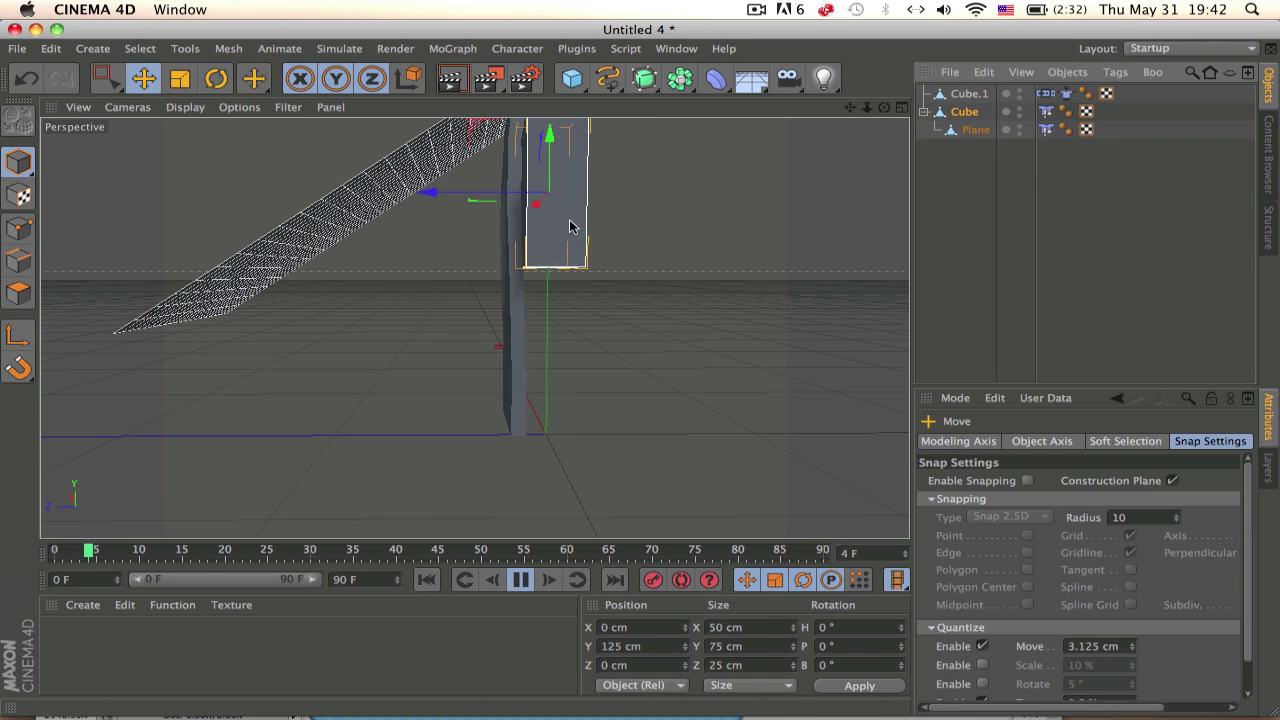
mouse_move(714, 229)
left_mouse_down()
mouse_move(783, 275)
mouse_move(864, 282)
mouse_move(529, 198)
left_mouse_up()
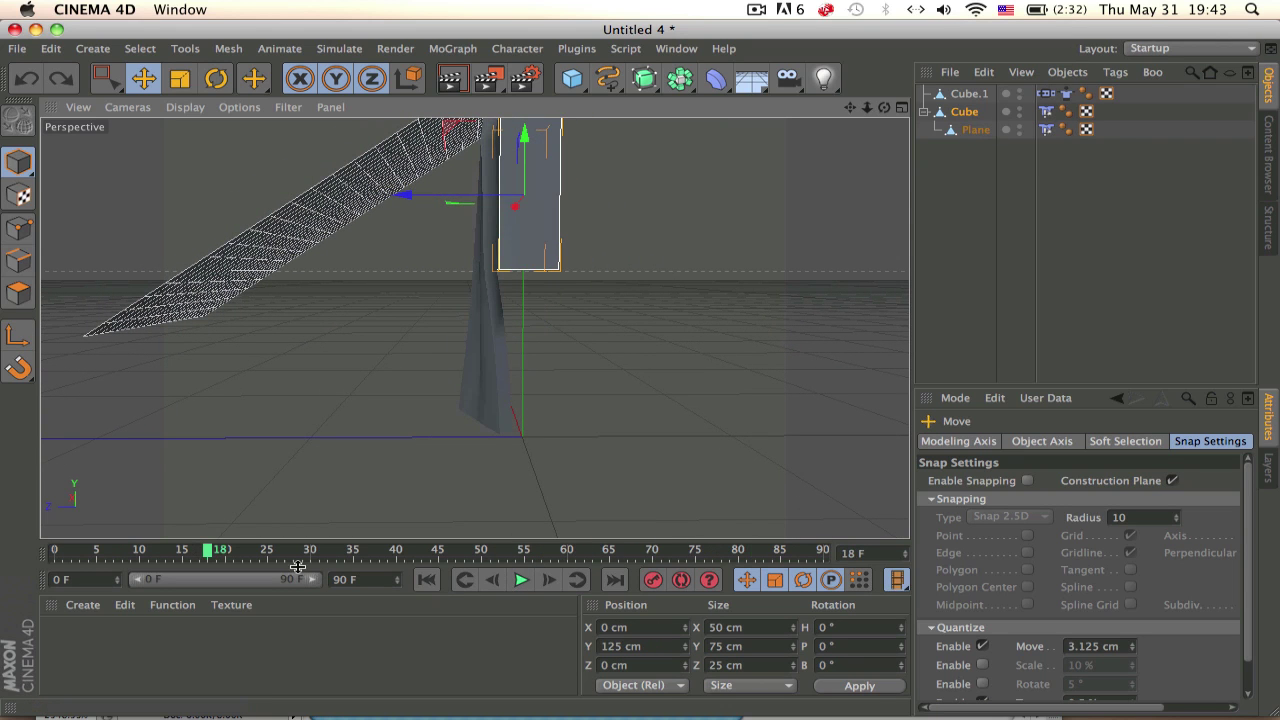
Stop playback and set Cube.1's cloth tag Iterations from 1 to 3
left_click(52, 551)
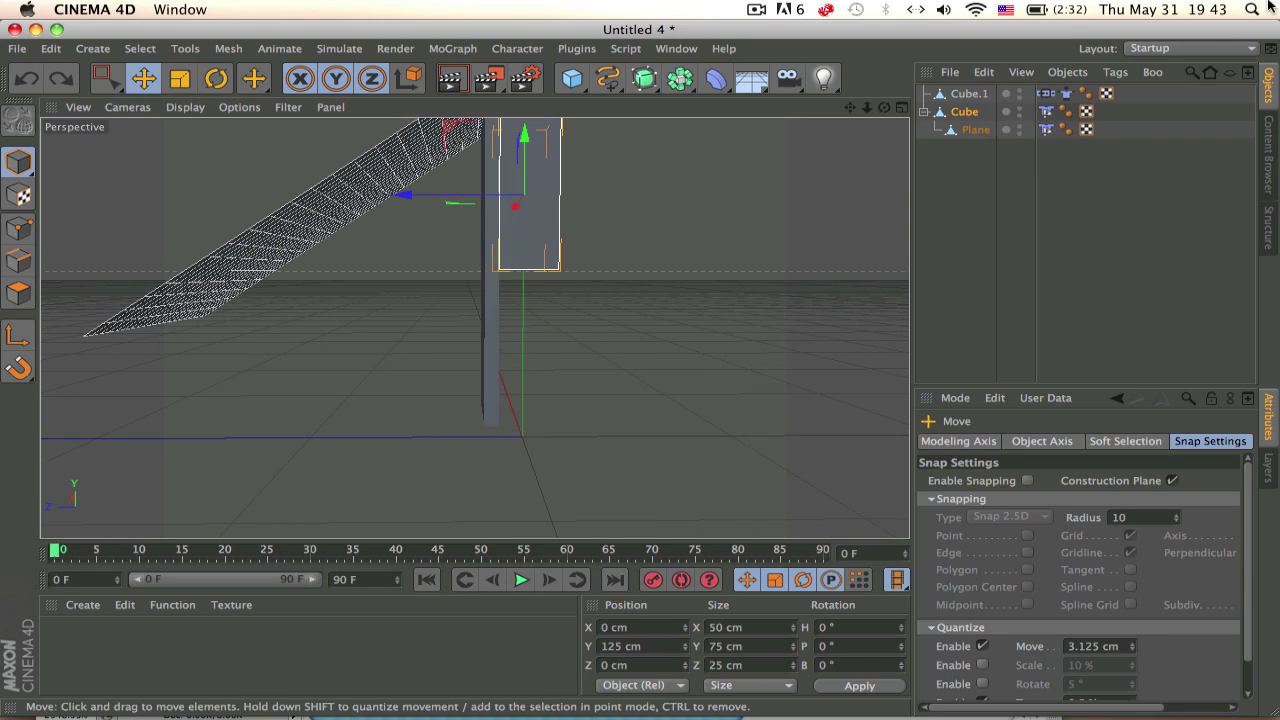
left_click(1044, 111)
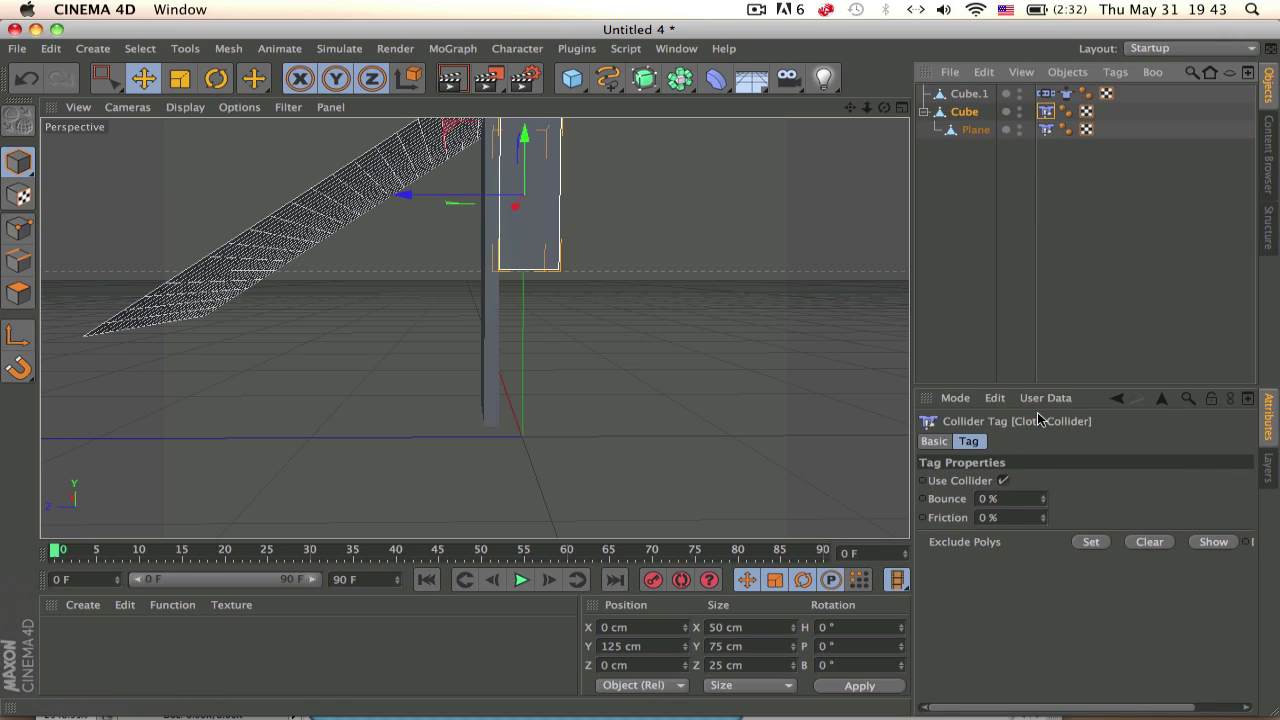
left_click(1065, 94)
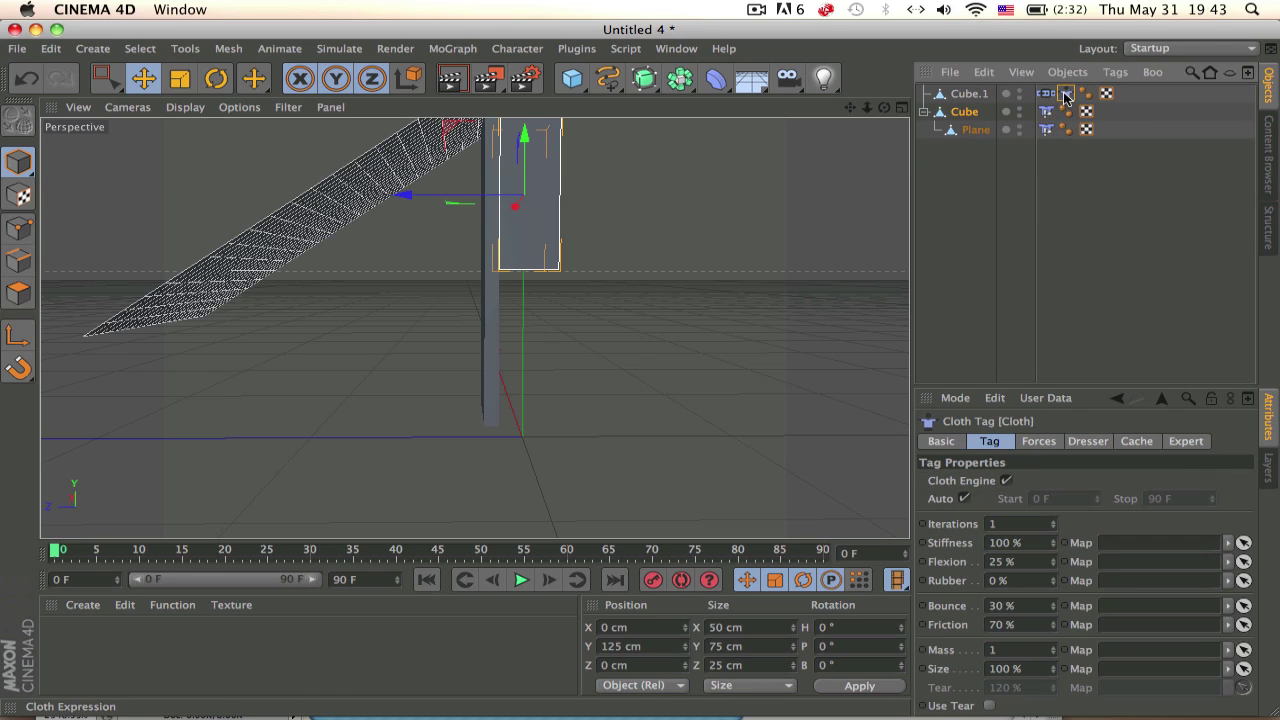
left_click(1016, 524)
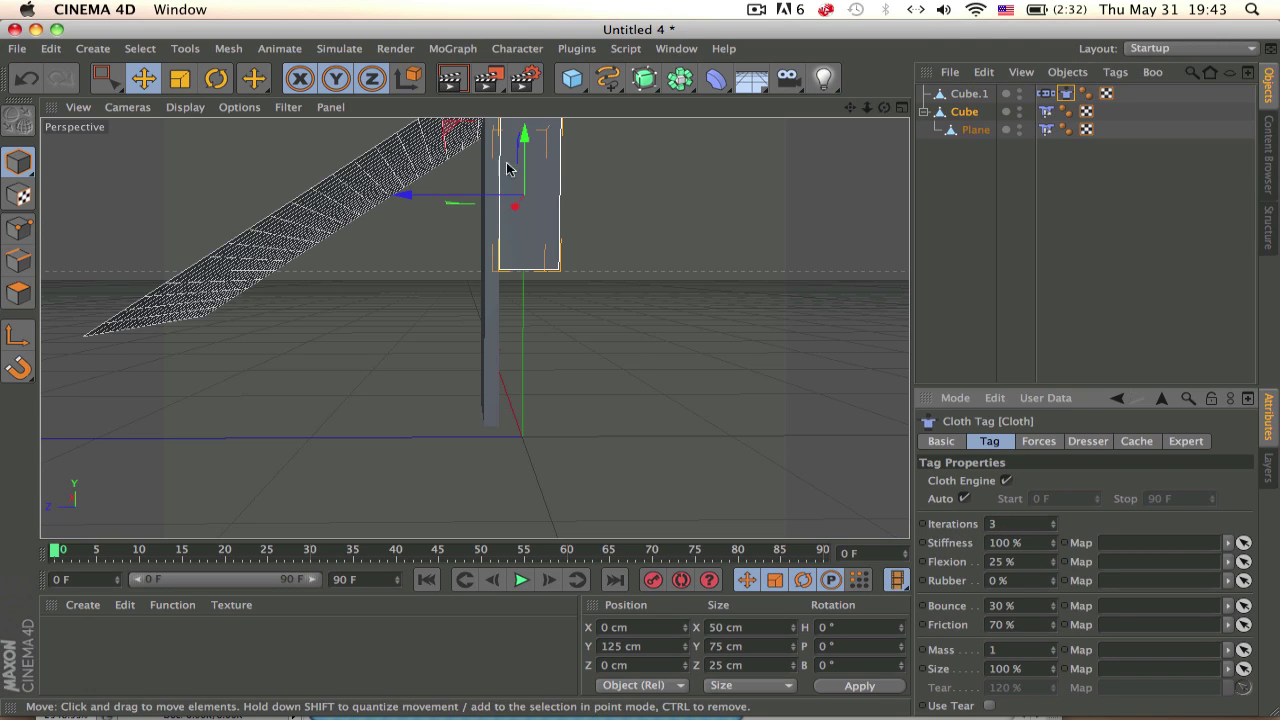
Replay the simulation, sweeping the Cube sideways through the falling cloth
left_click_drag(575, 178, 666, 194)
key("ctrl+z")
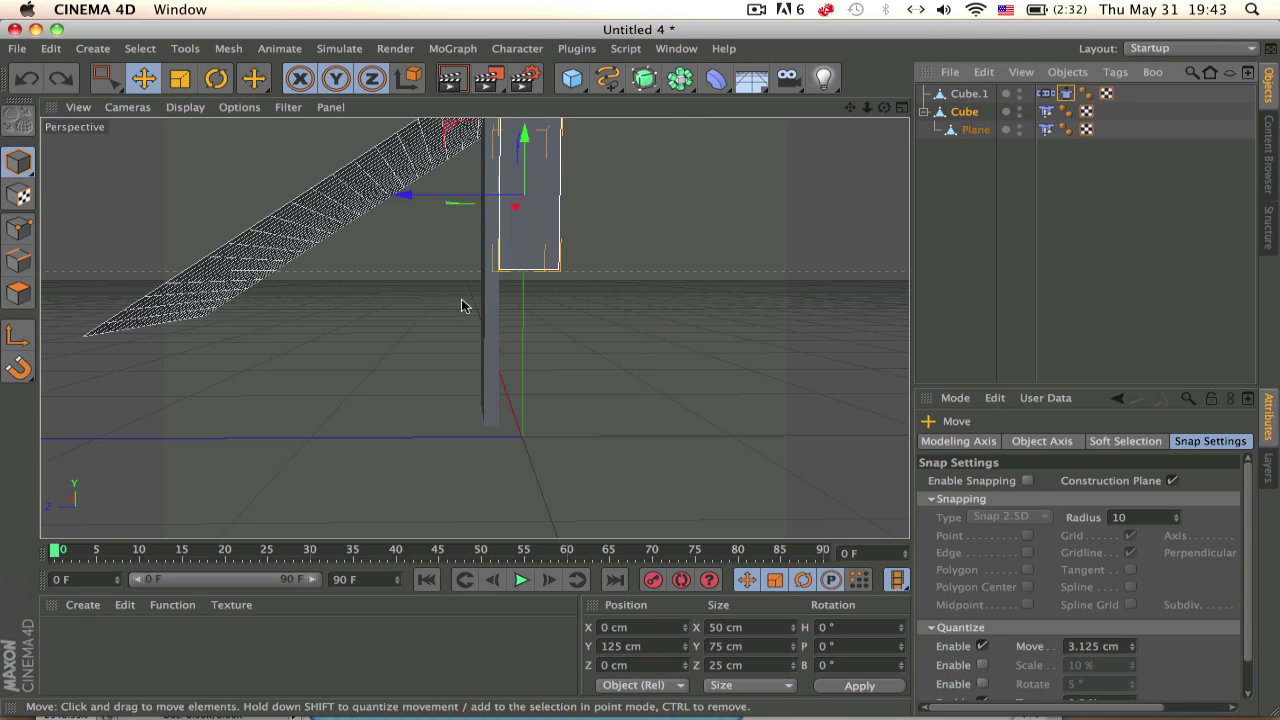
mouse_move(622, 217)
left_mouse_down()
mouse_move(825, 271)
mouse_move(714, 243)
left_mouse_up()
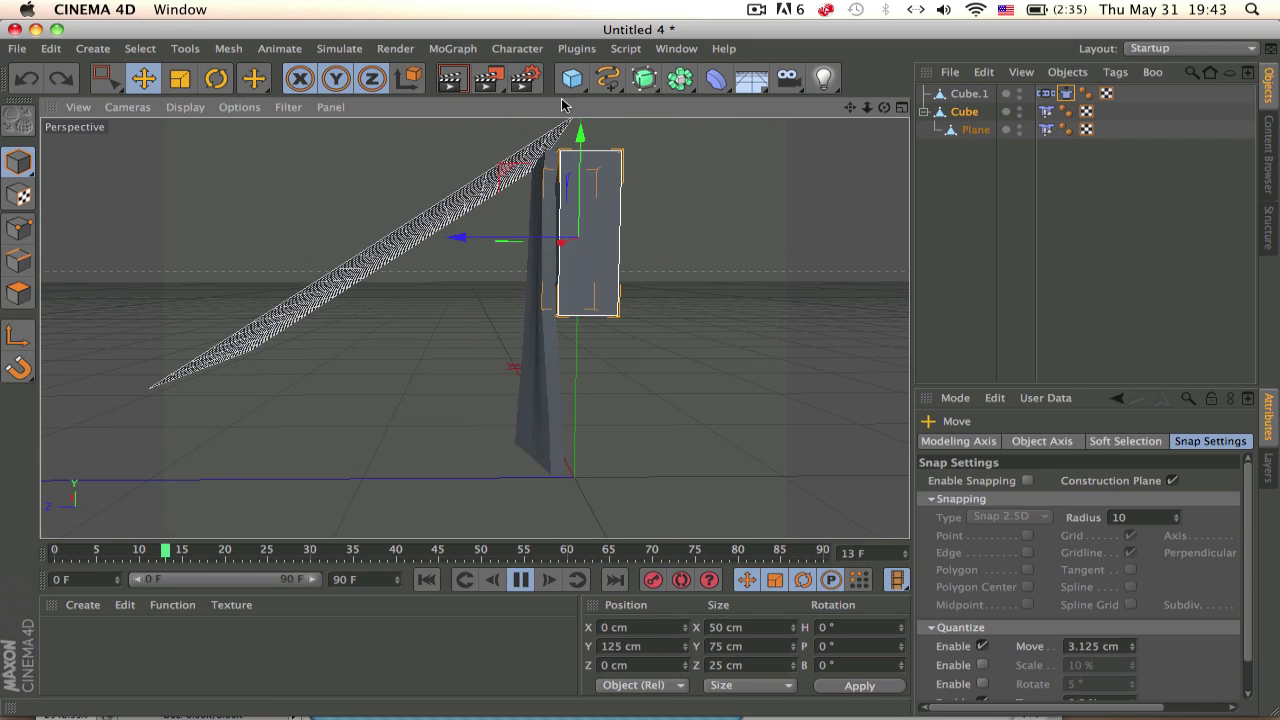
left_click_drag(610, 219, 777, 246, "alt")
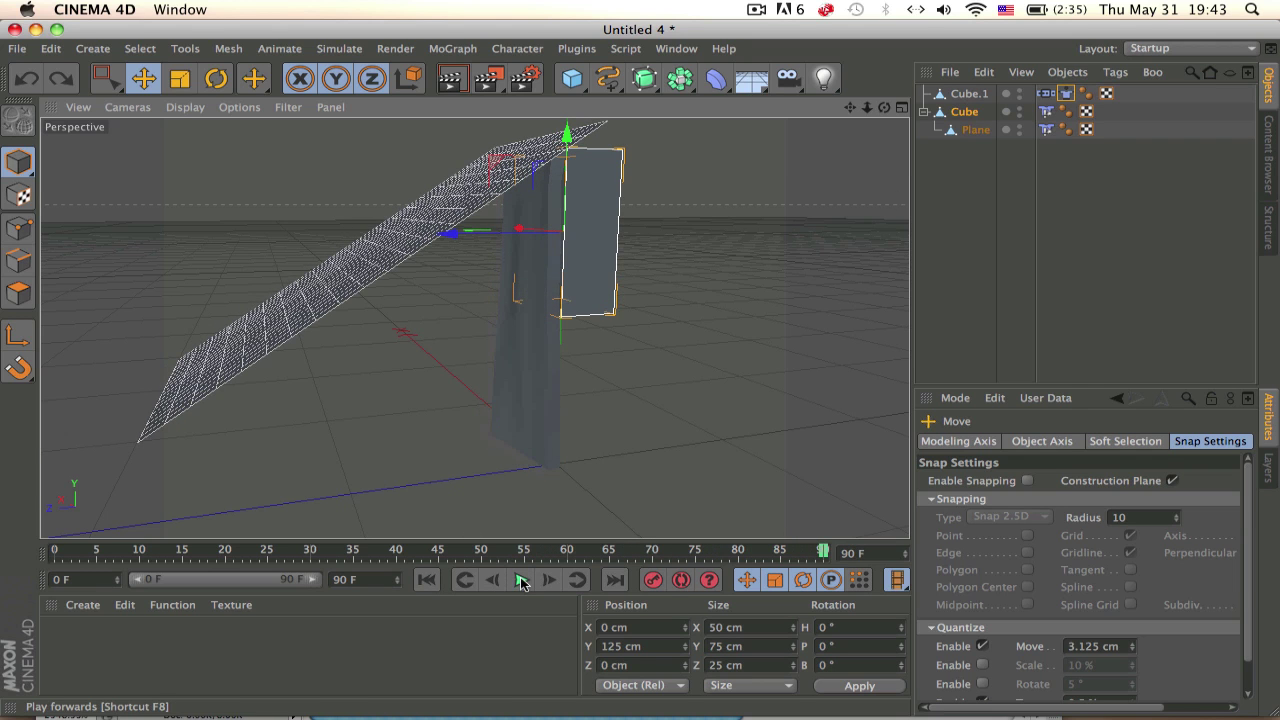
Set the Plane's visibility dots to red so only the Cube and draped cloth show
left_click(975, 130)
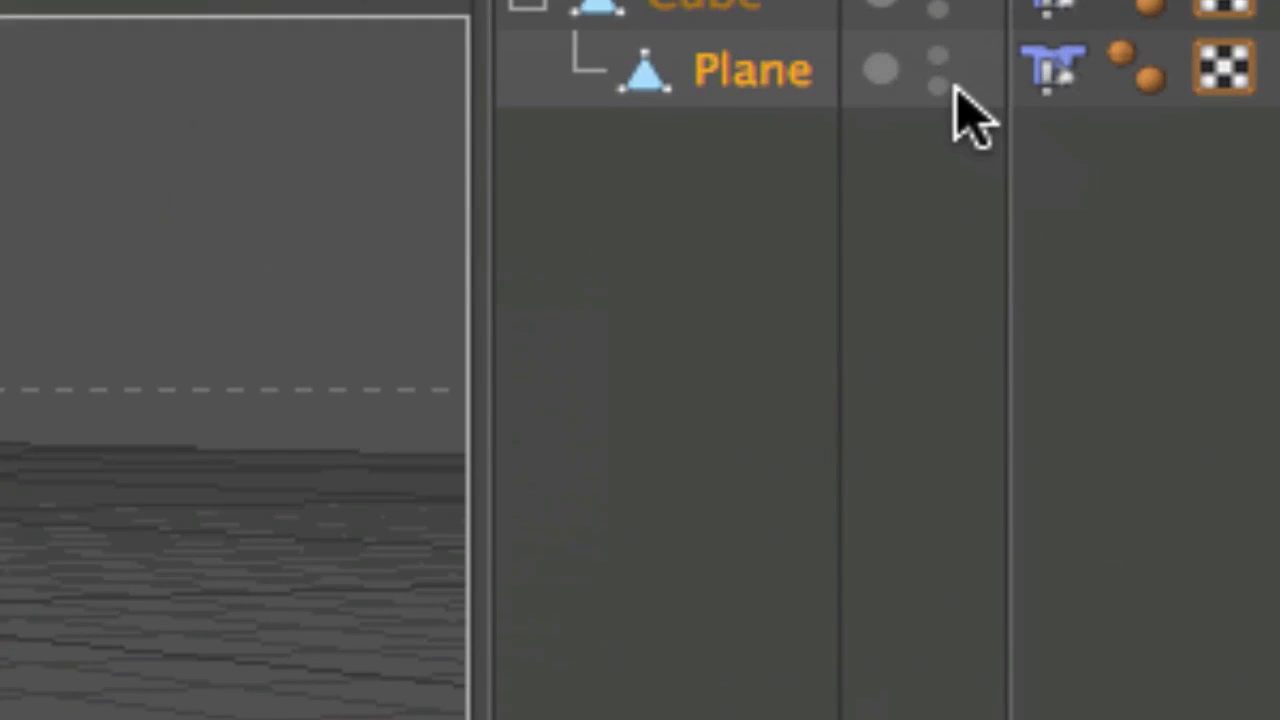
left_click(990, 116)
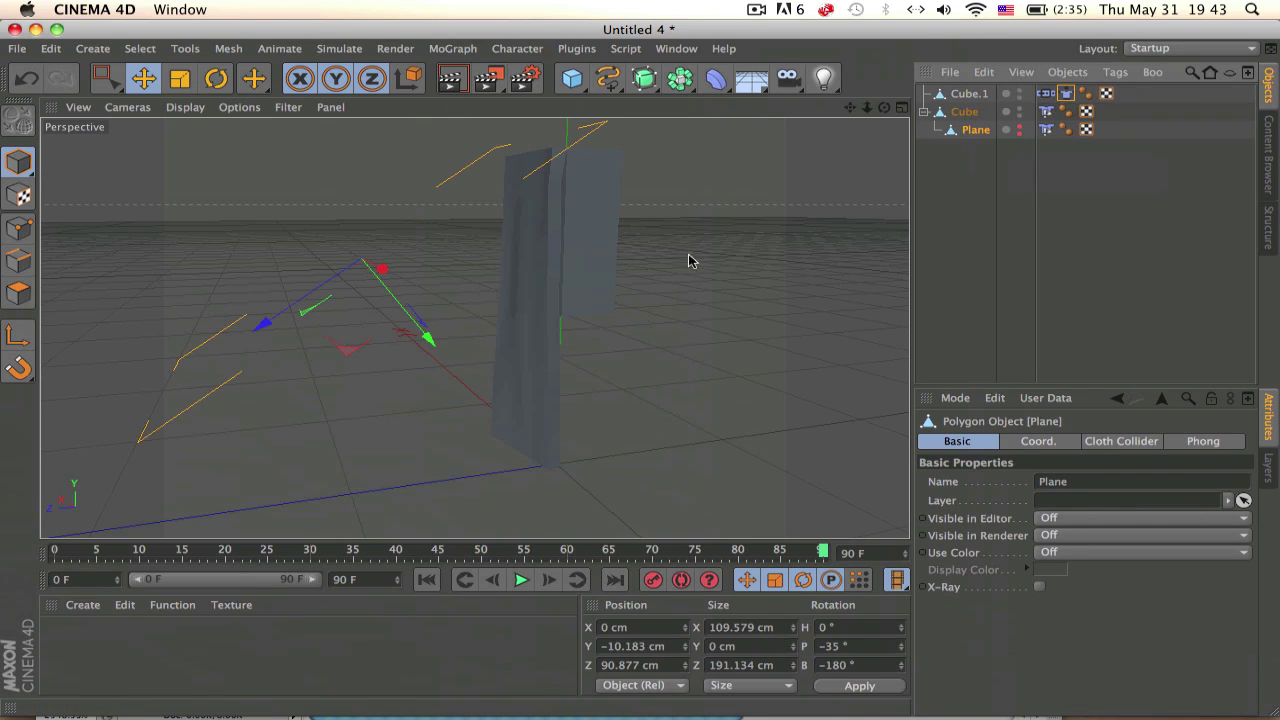
left_click(736, 234)
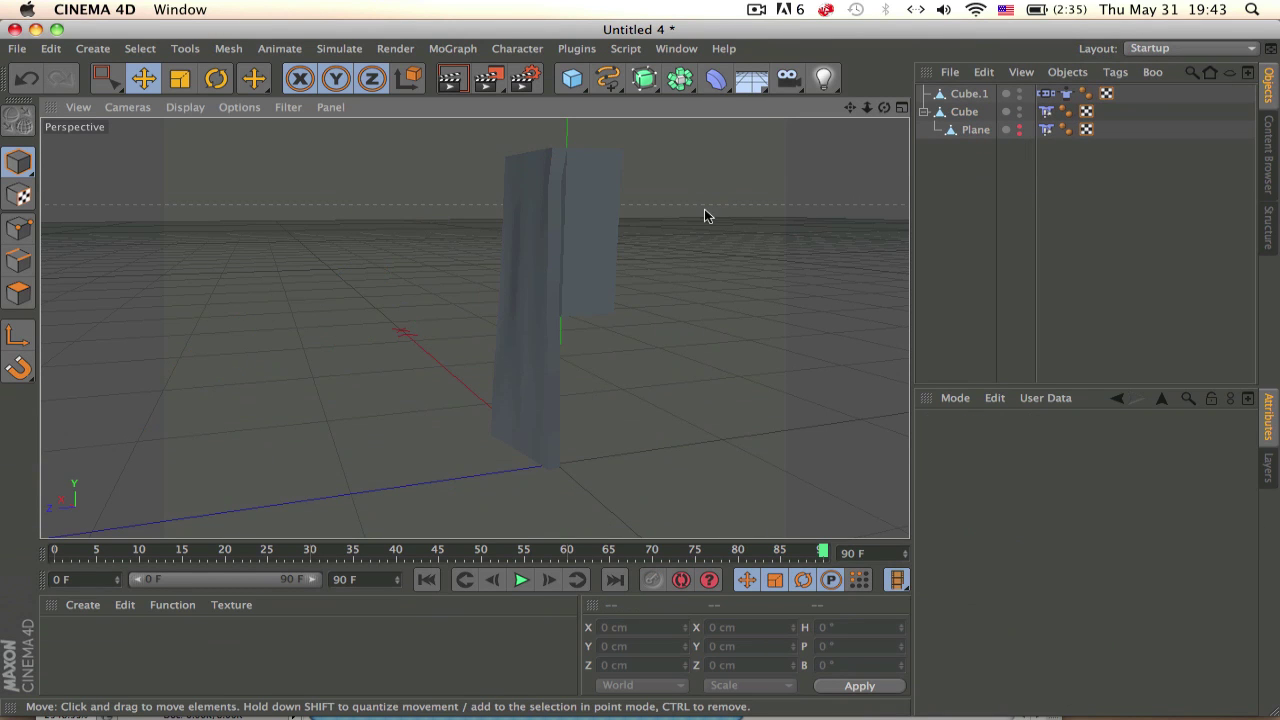
mouse_move(704, 215)
middle_mouse_down()
mouse_move(394, 223)
mouse_move(474, 237)
mouse_move(426, 311)
mouse_move(726, 274)
mouse_move(436, 335)
mouse_move(183, 434)
mouse_move(424, 311)
middle_mouse_up()
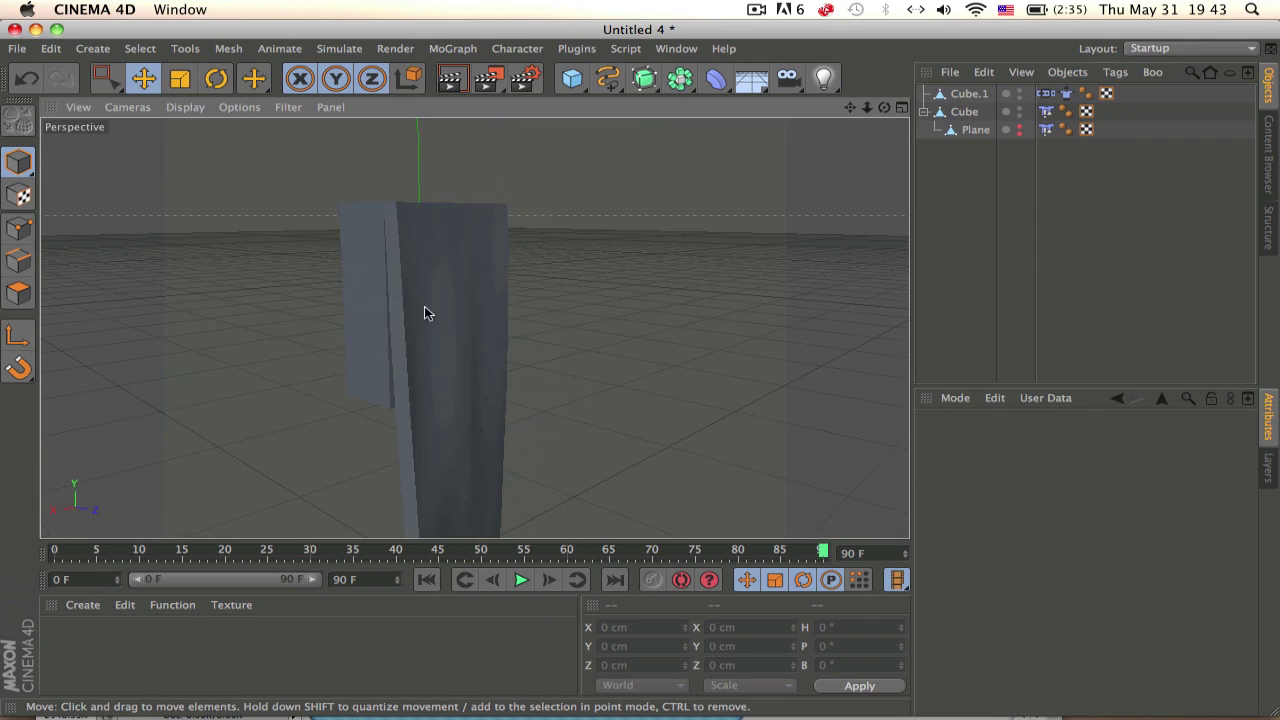
left_click(1270, 180)
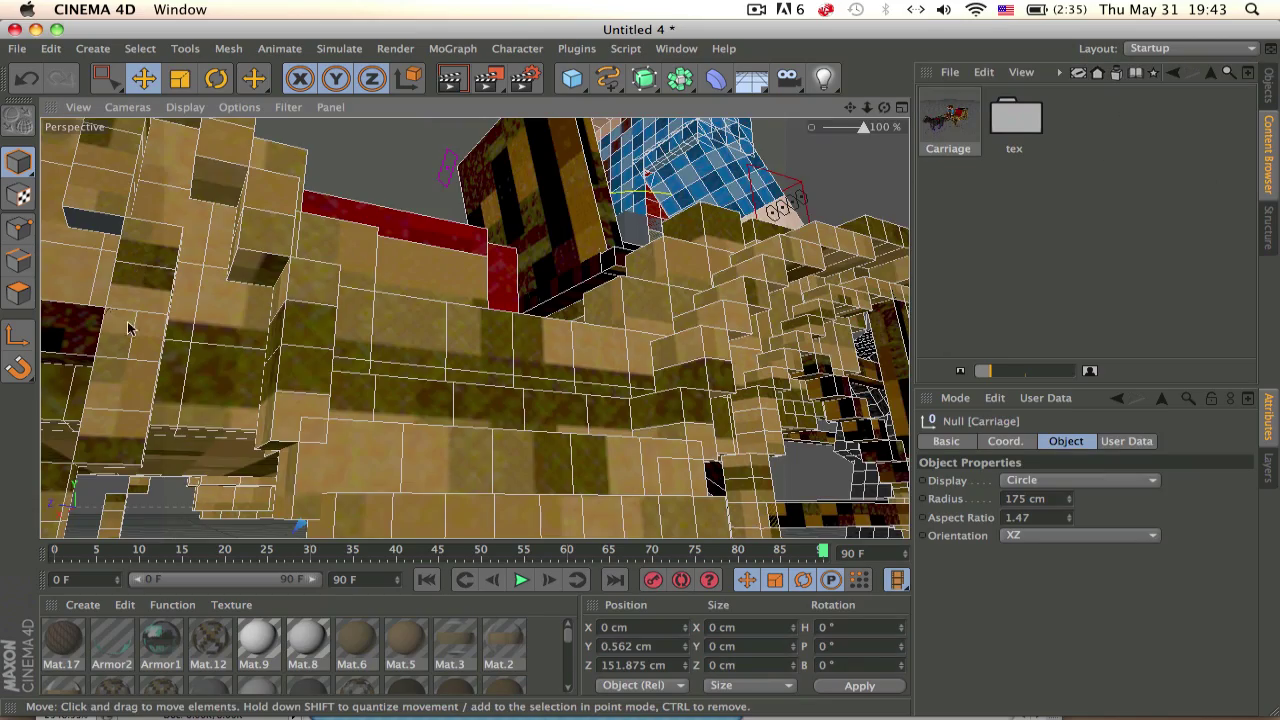
Add the Carriage preset with horse and driver to the scene and zoom in on the driver
mouse_move(140, 274)
middle_mouse_down()
mouse_move(150, 395)
mouse_move(267, 385)
mouse_move(555, 220)
mouse_move(405, 195)
mouse_move(612, 232)
middle_mouse_up()
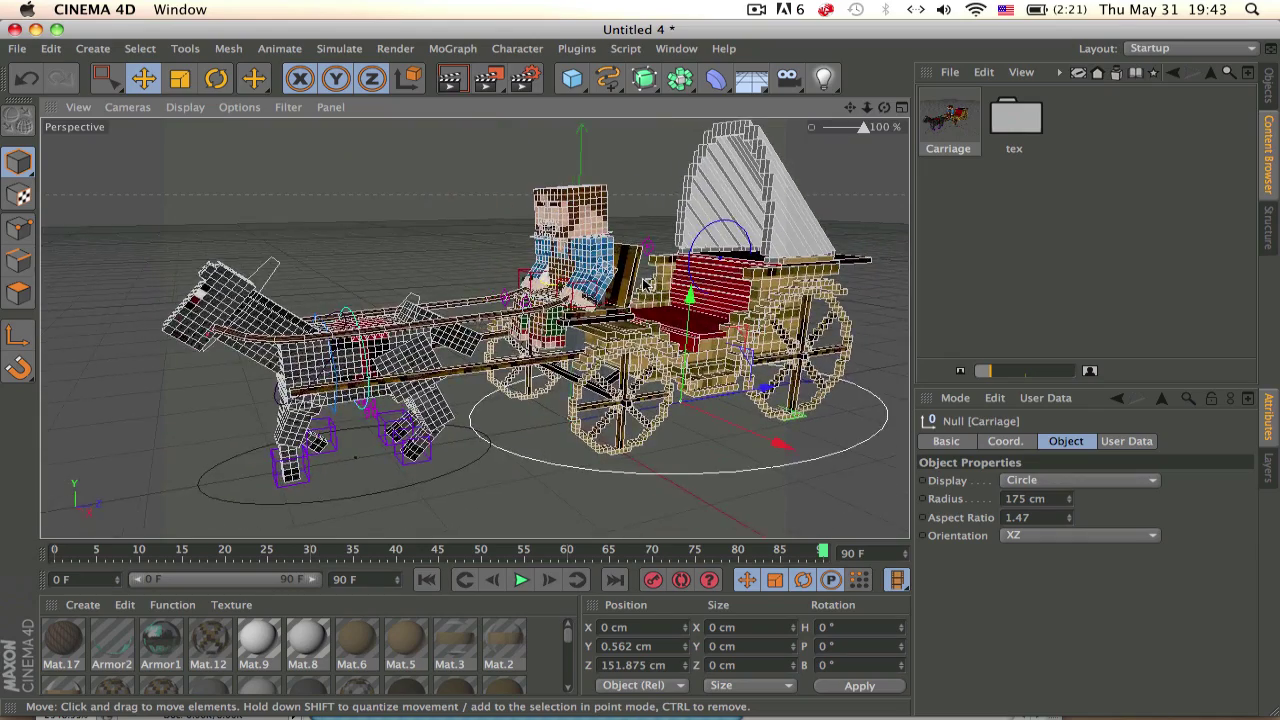
left_click(498, 220)
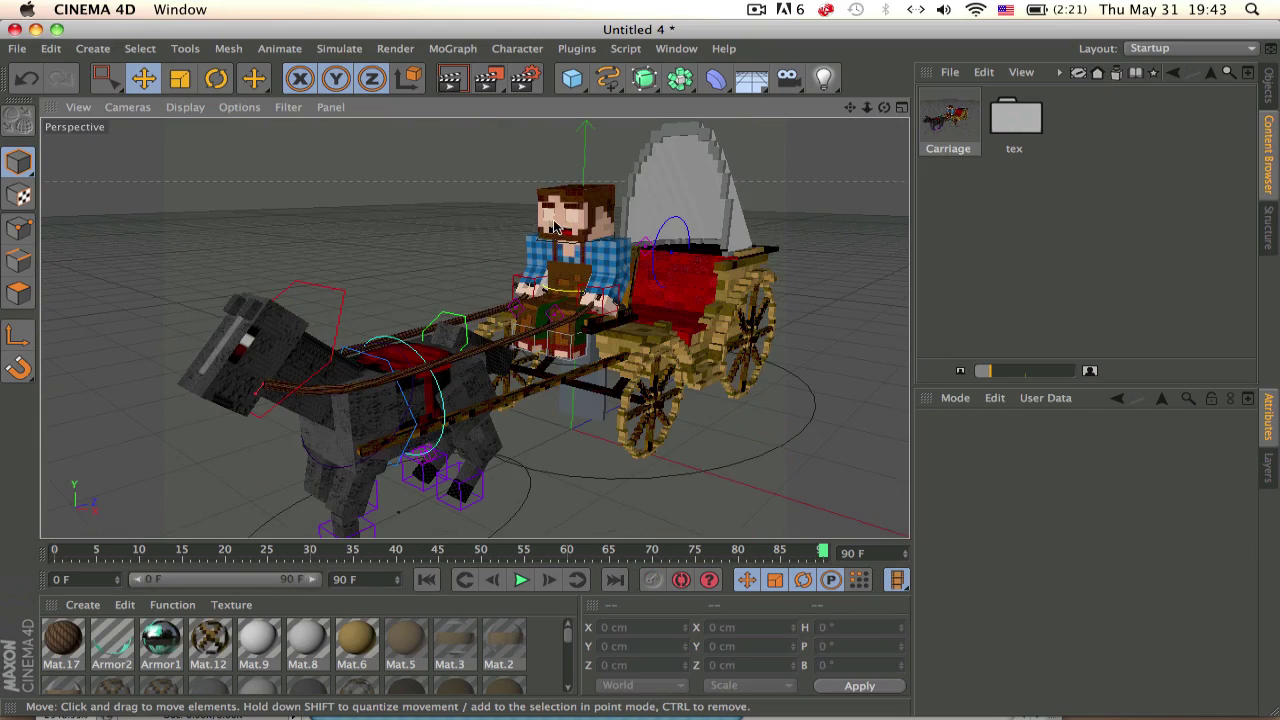
left_click(552, 225)
scroll(555, 230, "up", 3)
scroll(560, 240, "up", 2)
Orbit around the shaded horse and carriage to a front view of the horse
left_click(391, 220)
scroll(391, 220, "down", 3)
scroll(395, 225, "down", 2)
left_click_drag(395, 225, 590, 203, "alt")
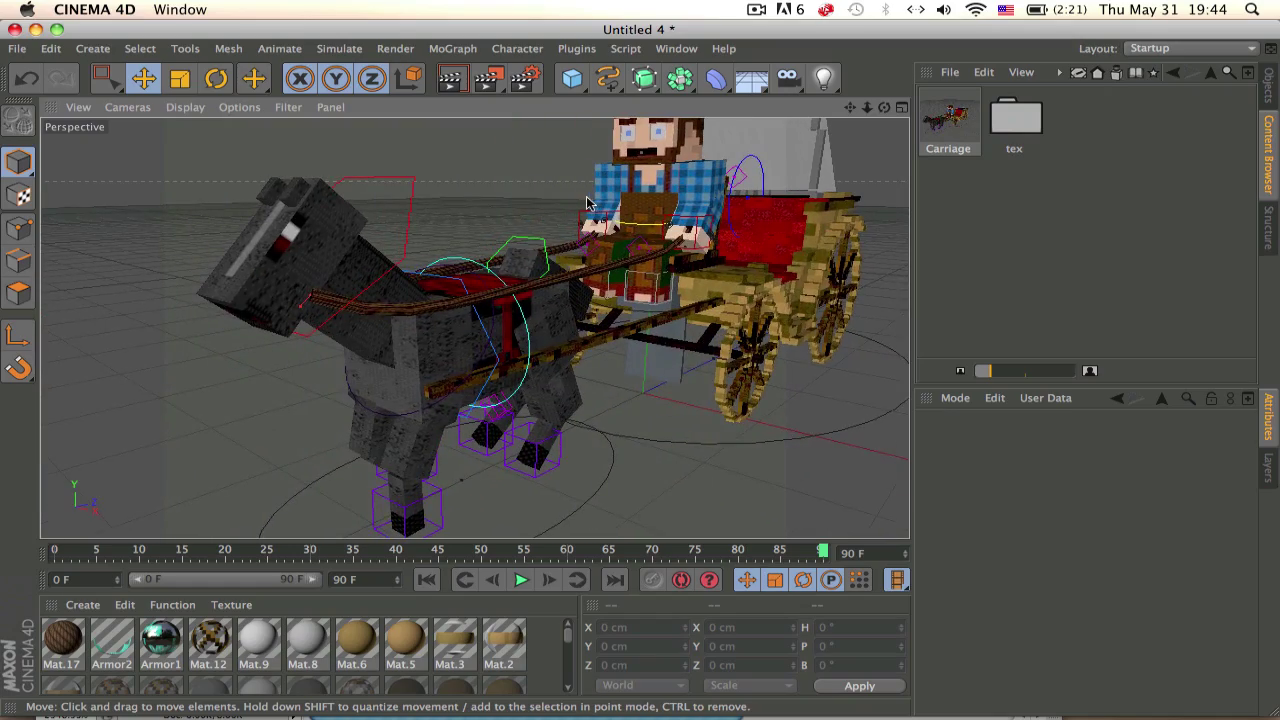
mouse_move(505, 204)
left_mouse_down("alt")
mouse_move(360, 177)
mouse_move(466, 226)
mouse_move(527, 213)
mouse_move(468, 236)
mouse_move(500, 190)
left_mouse_up("alt")
left_click(756, 11)
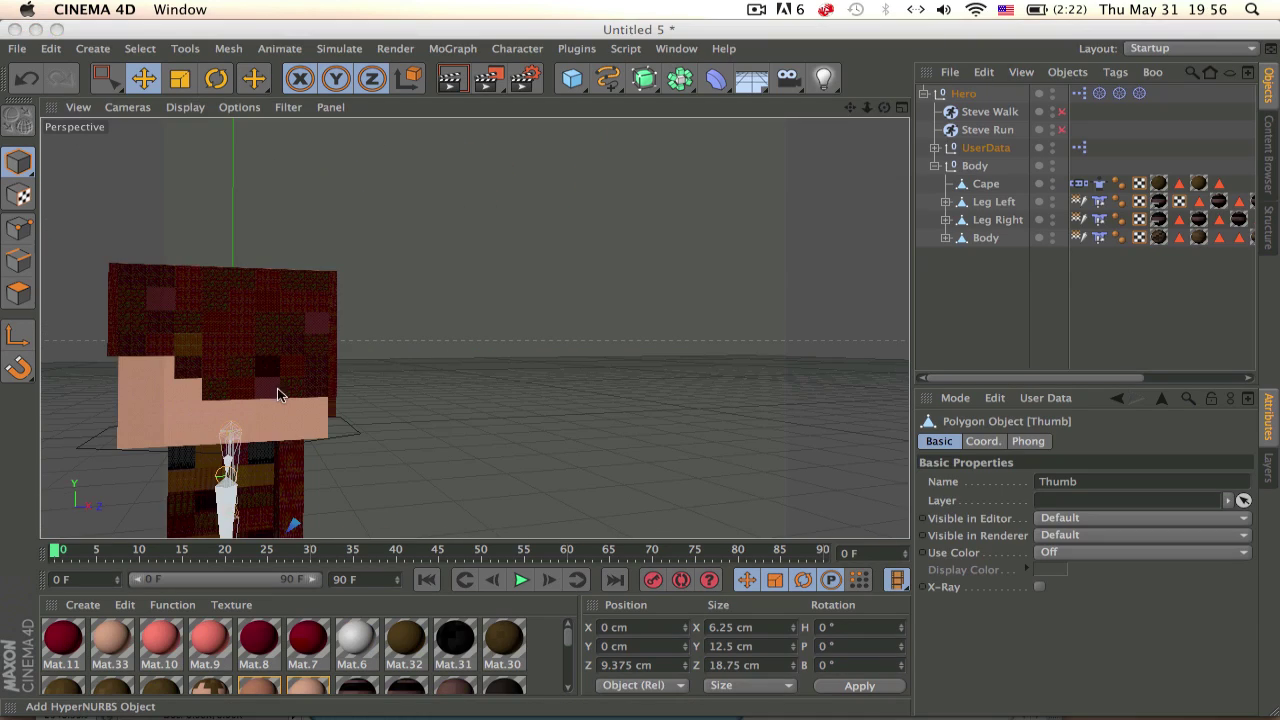
mouse_move(278, 395)
left_mouse_down("alt")
mouse_move(463, 251)
mouse_move(483, 310)
mouse_move(557, 277)
left_mouse_up("alt")
left_click(514, 277)
key("e")
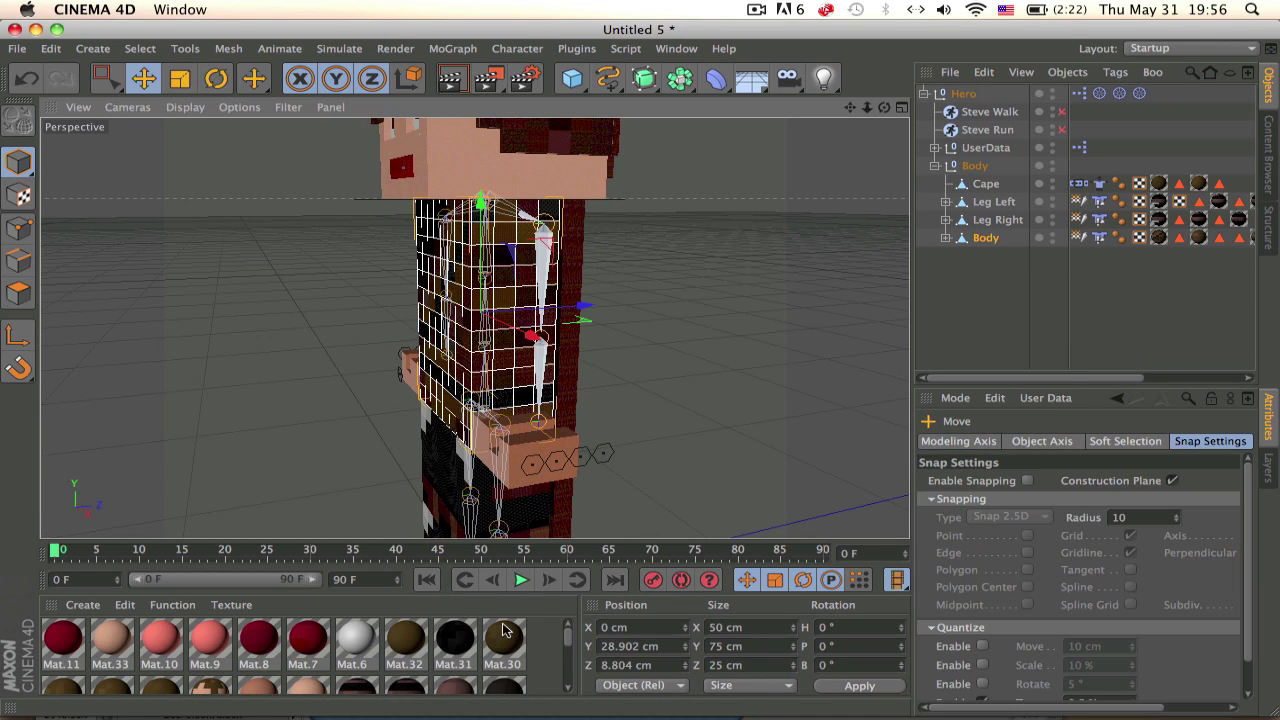
left_click(282, 549)
left_click(939, 300)
scroll(742, 288, "down", 5)
scroll(857, 229, "down", 2)
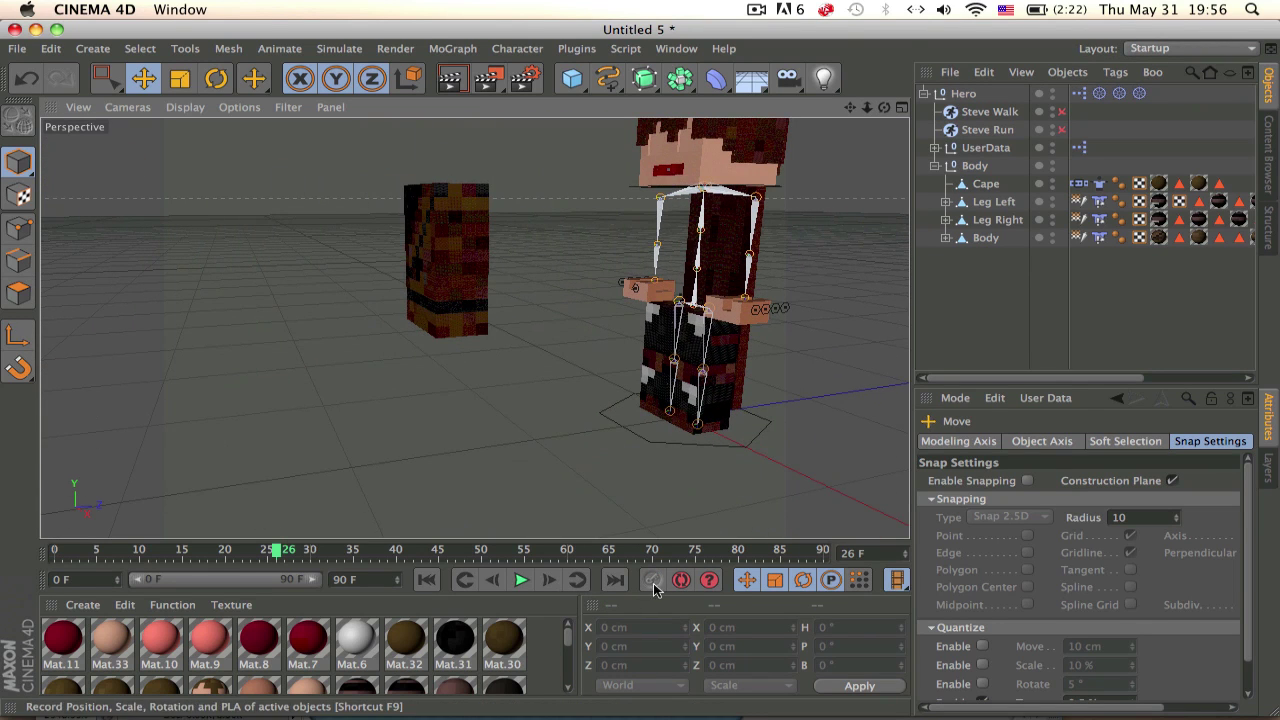
left_click(474, 221)
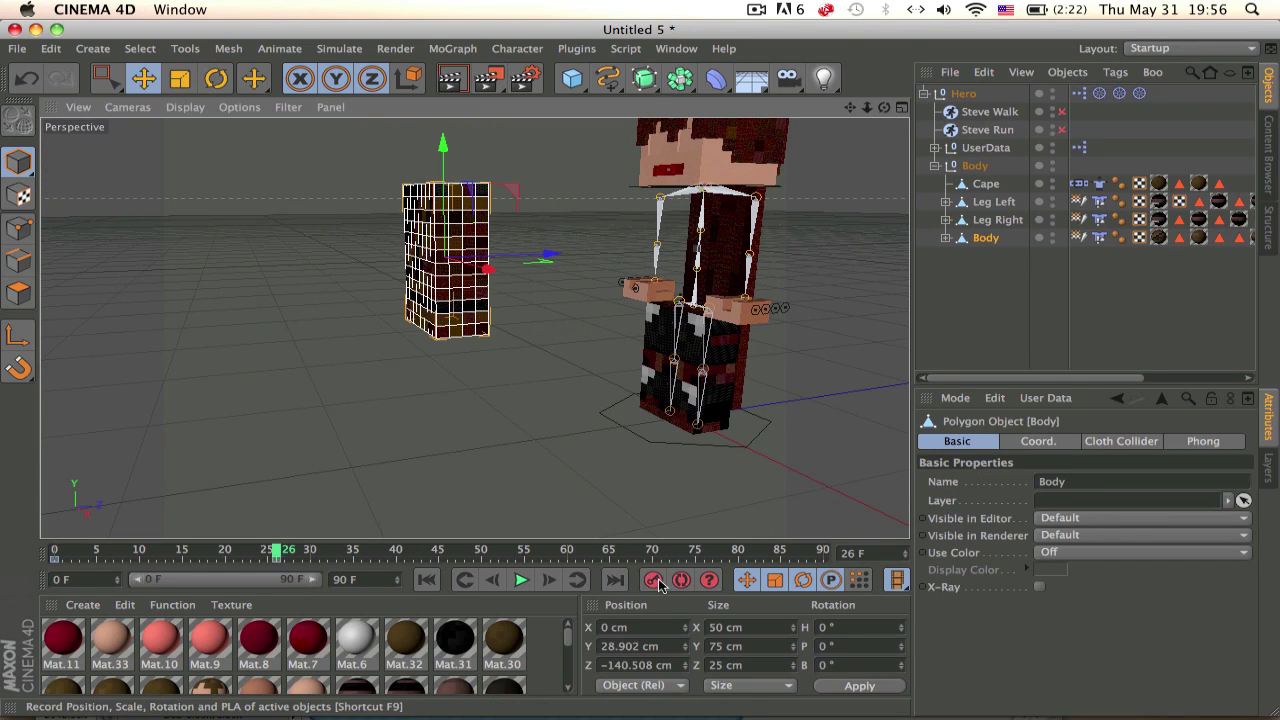
mouse_move(48, 558)
left_mouse_down()
mouse_move(157, 553)
mouse_move(140, 568)
mouse_move(50, 573)
left_mouse_up()
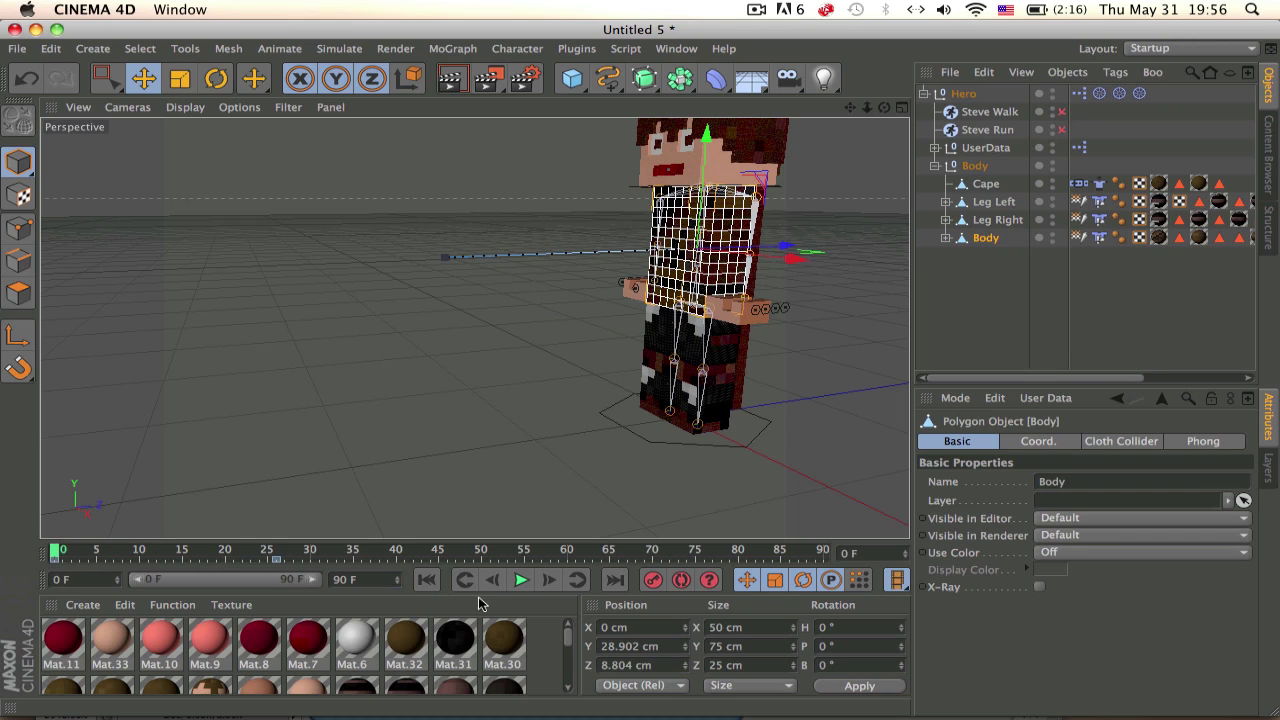
left_click(533, 585)
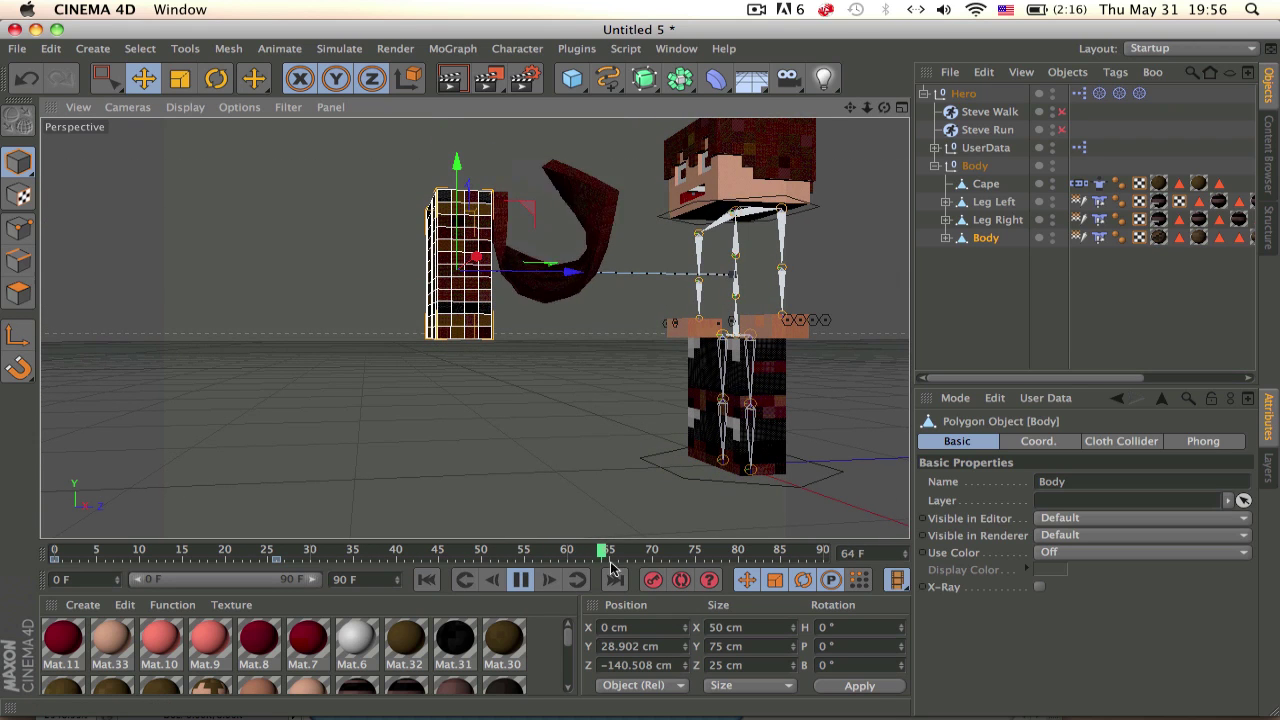
left_click(520, 581)
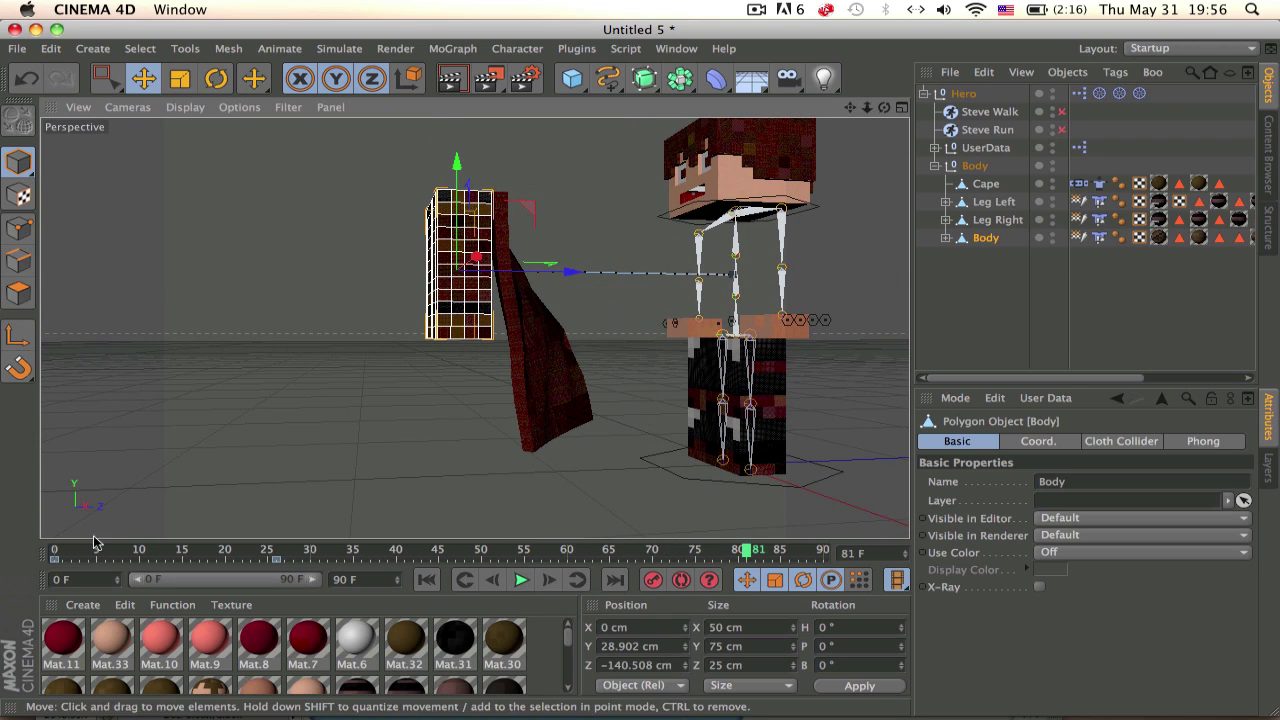
left_click_drag(95, 545, 56, 549)
middle_click_drag(750, 390, 665, 390, "alt")
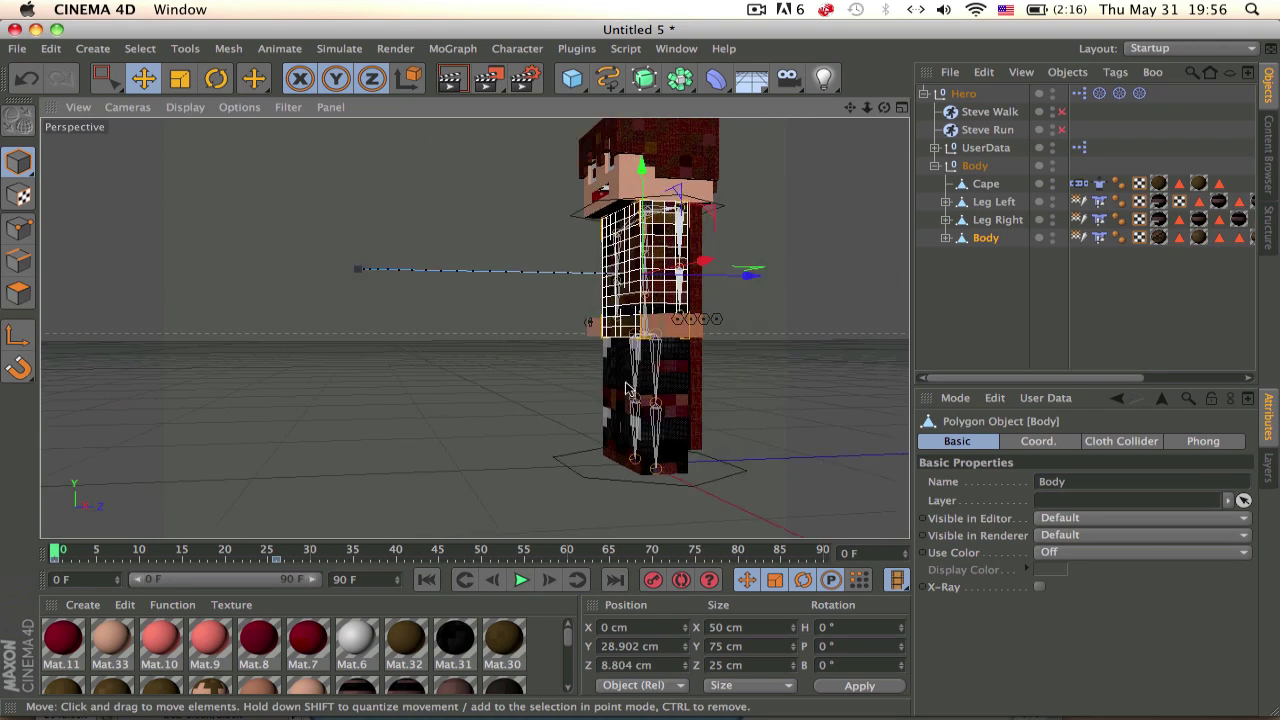
mouse_move(469, 297)
left_mouse_down("alt")
mouse_move(782, 292)
mouse_move(528, 330)
mouse_move(485, 292)
mouse_move(447, 316)
left_mouse_up("alt")
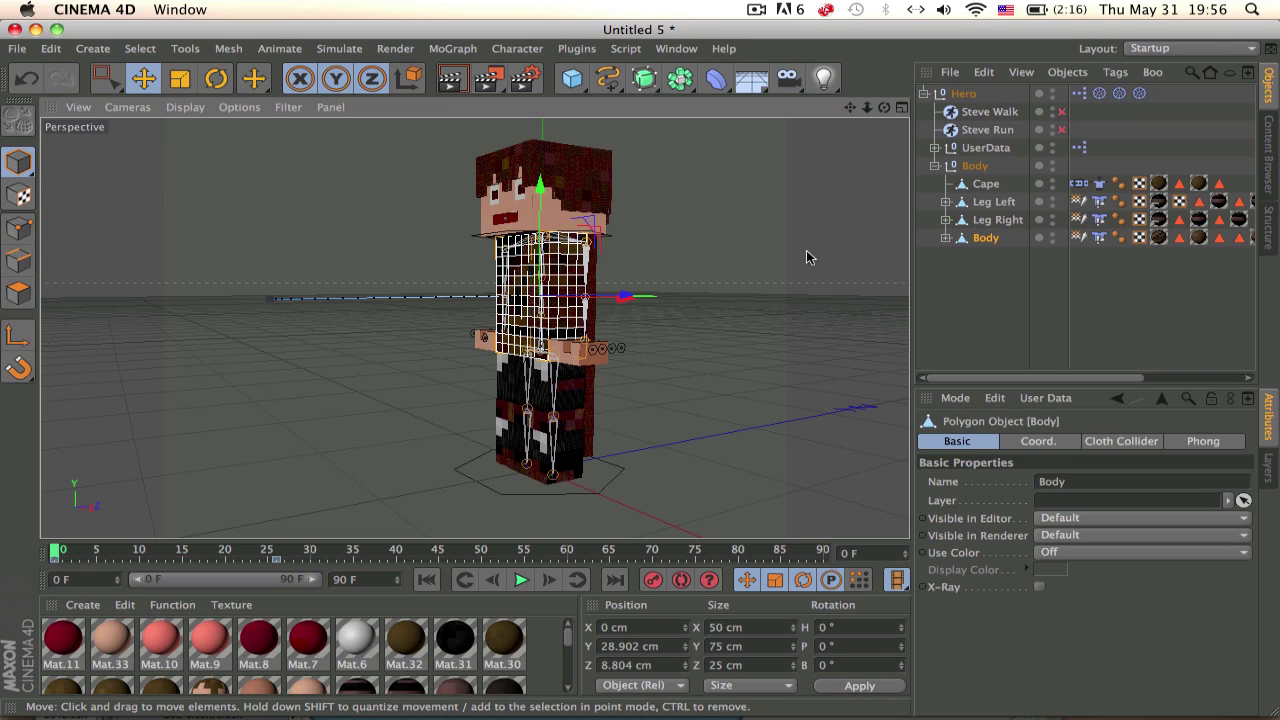
Show the Cache sub-tab of the project's Dynamics settings via Ctrl+D
key("ctrl+d")
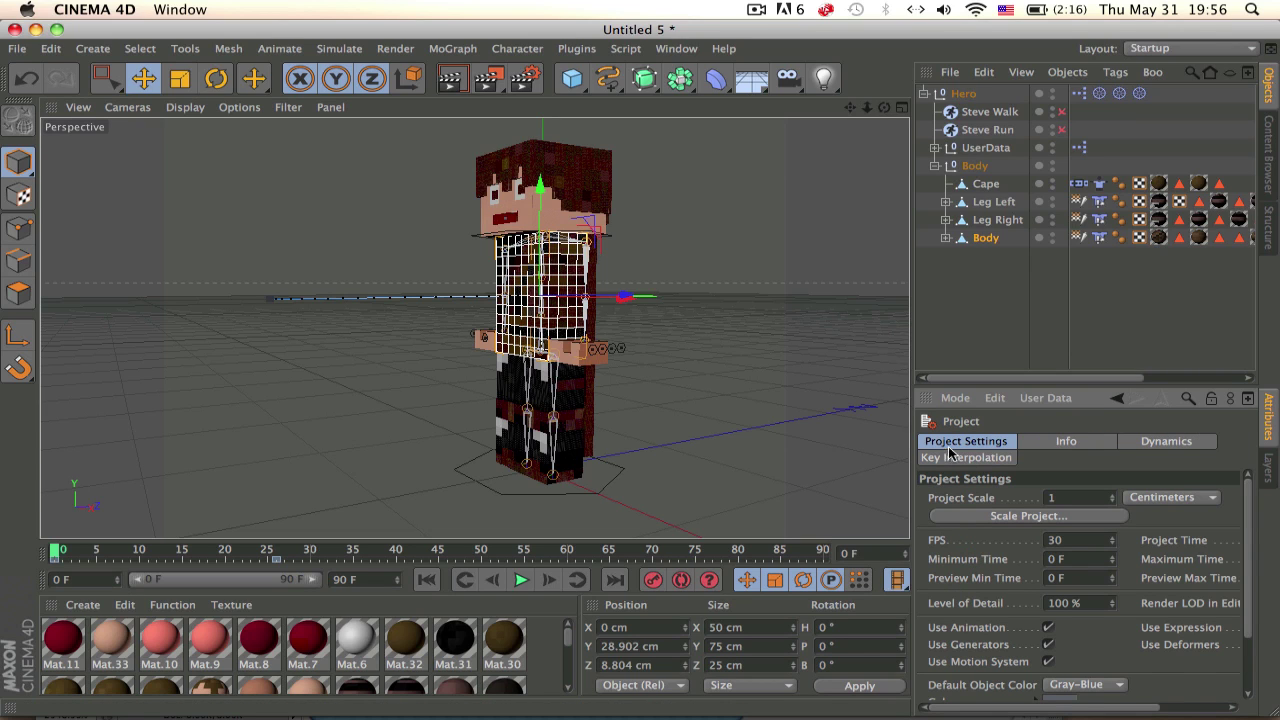
left_click(1147, 443)
left_click(1023, 503)
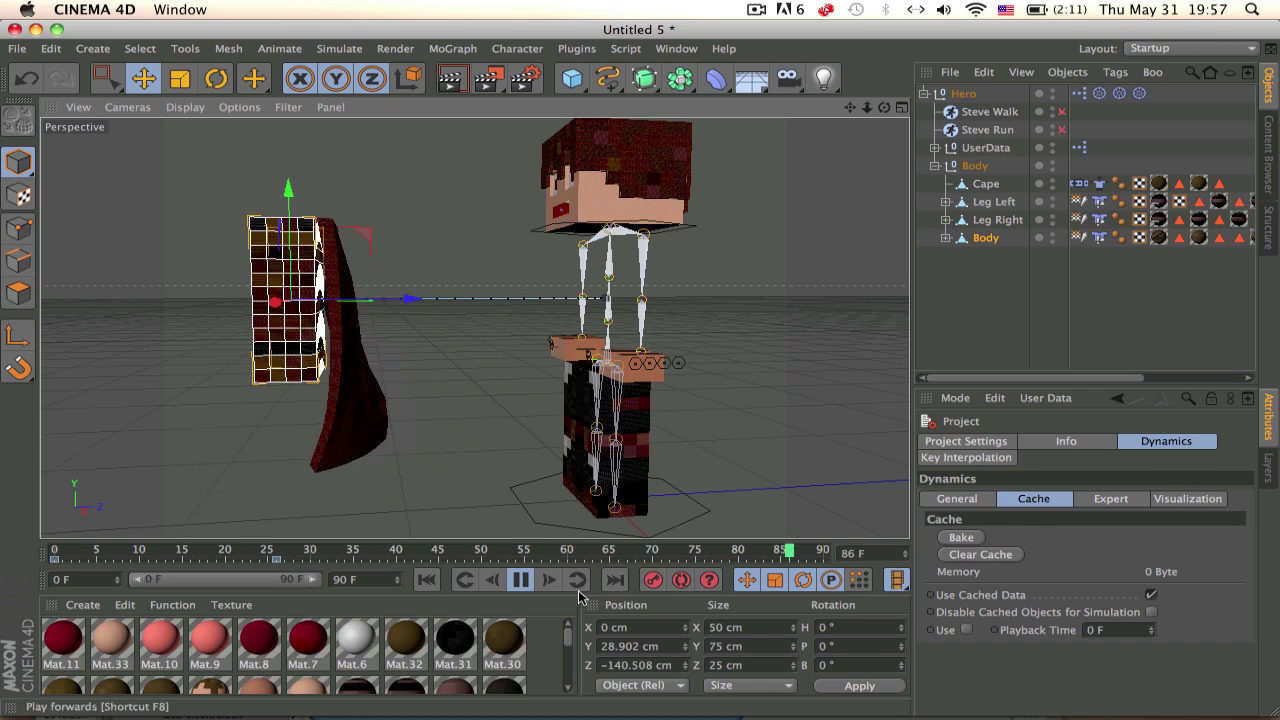
Stop the cape playback at frame 0 and move the view closer to the Hero
left_click(521, 580)
left_click_drag(229, 557, 56, 552)
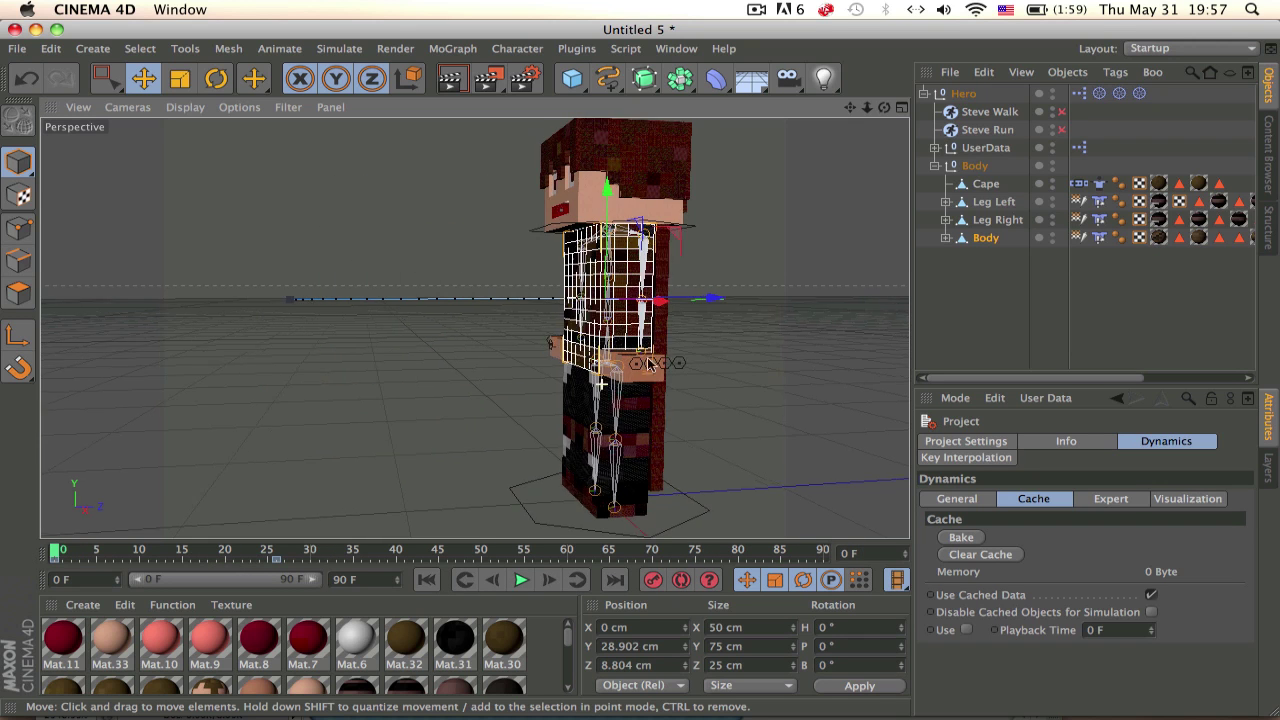
mouse_move(570, 497)
left_mouse_down("alt")
mouse_move(592, 345)
mouse_move(665, 373)
mouse_move(560, 330)
left_mouse_up("alt")
left_click(608, 78)
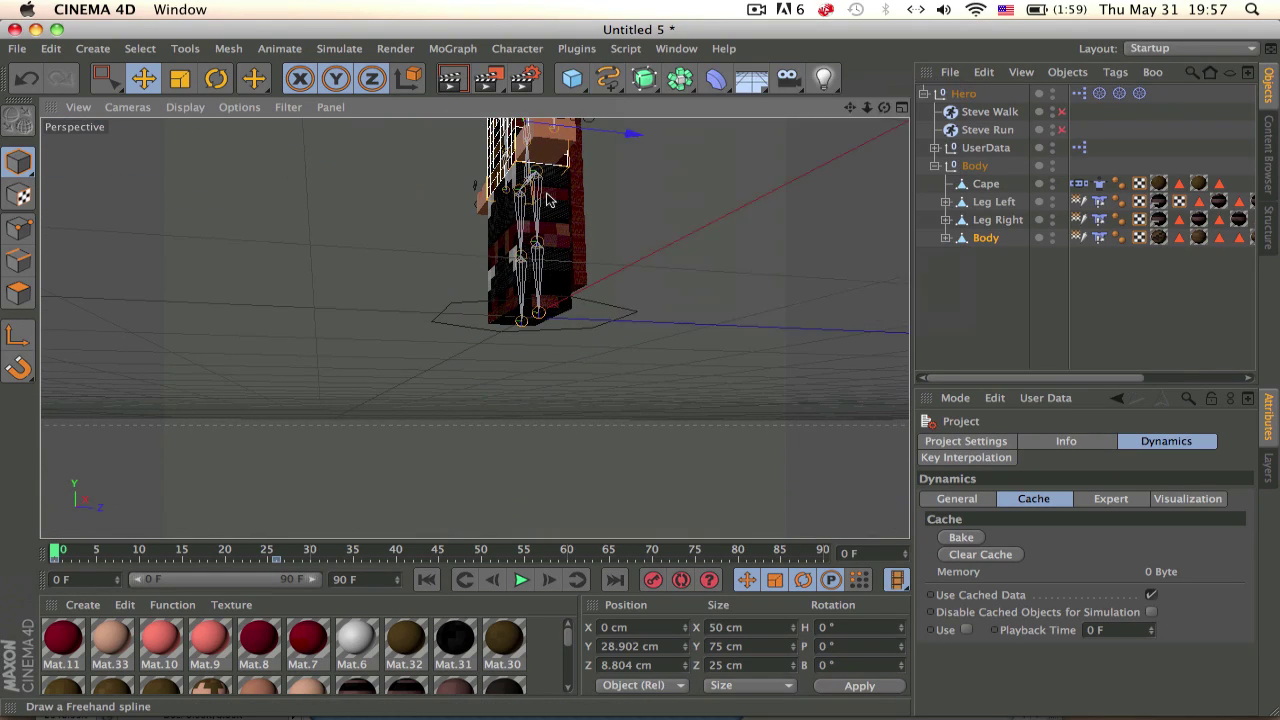
left_click_drag(578, 166, 670, 398, "alt")
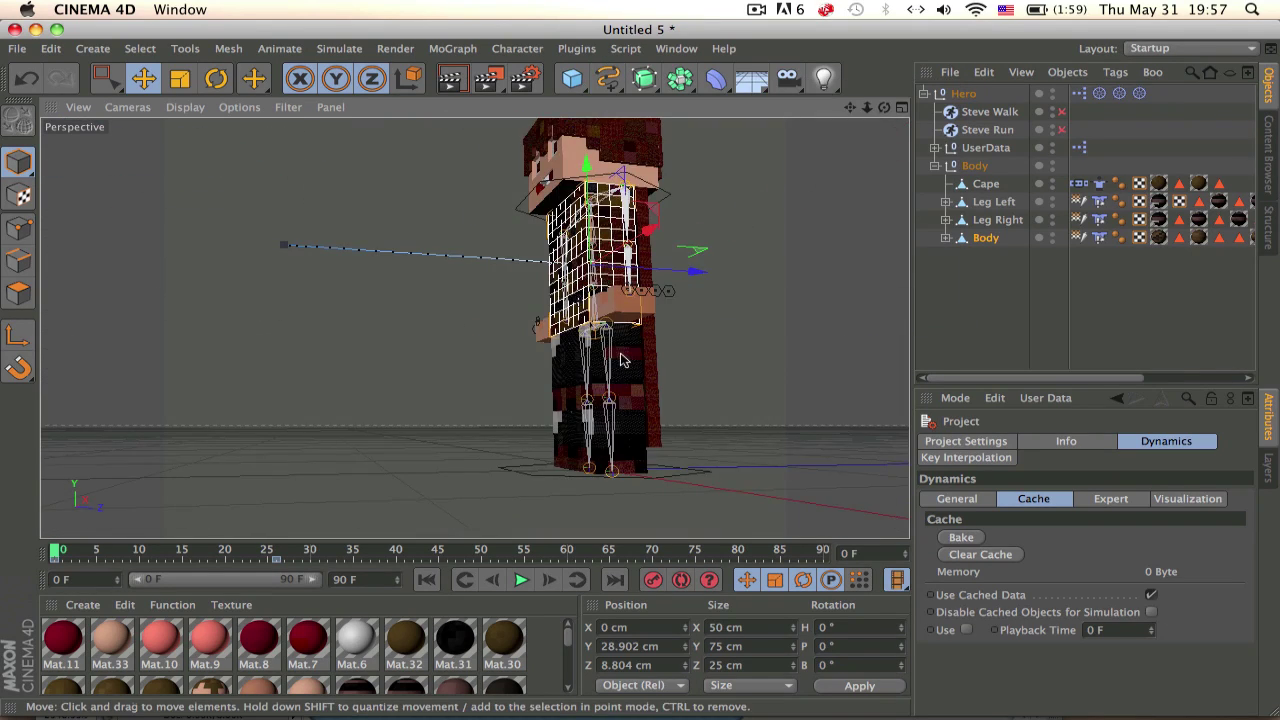
Close the Hero scene without saving and load the Template character from the Content Browser
left_click(14, 29)
left_click(560, 273)
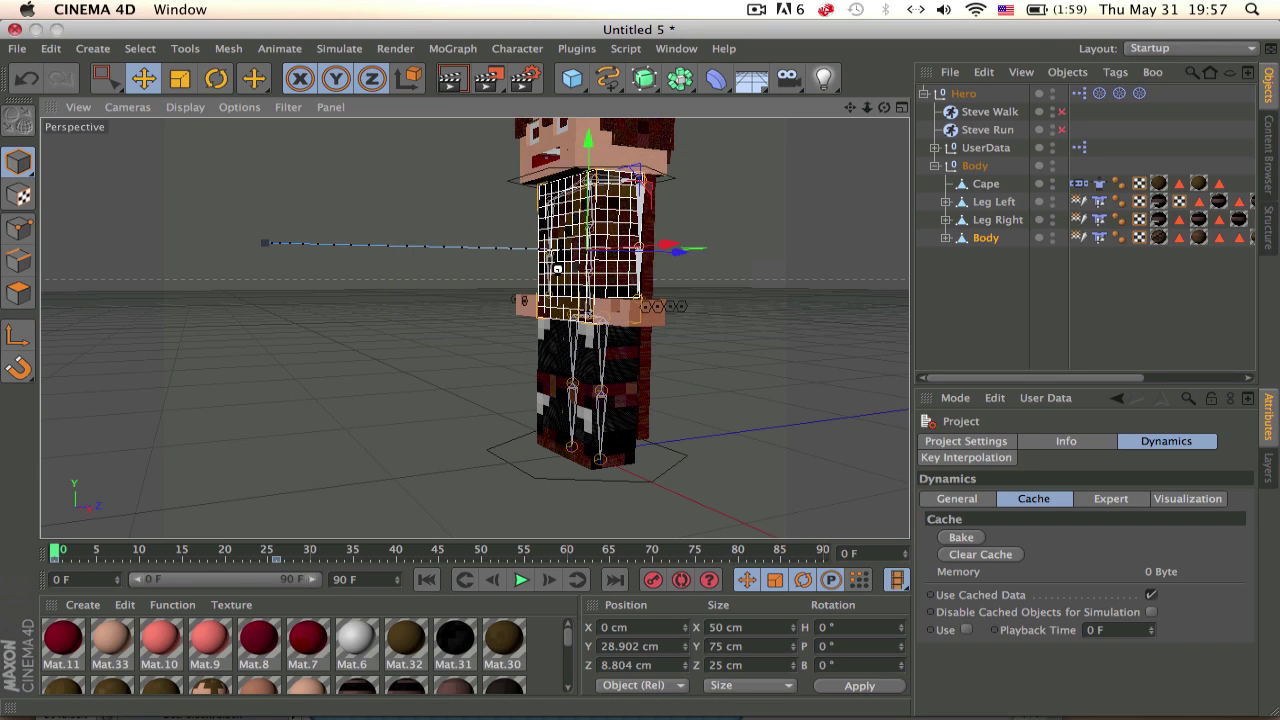
left_click(1268, 150)
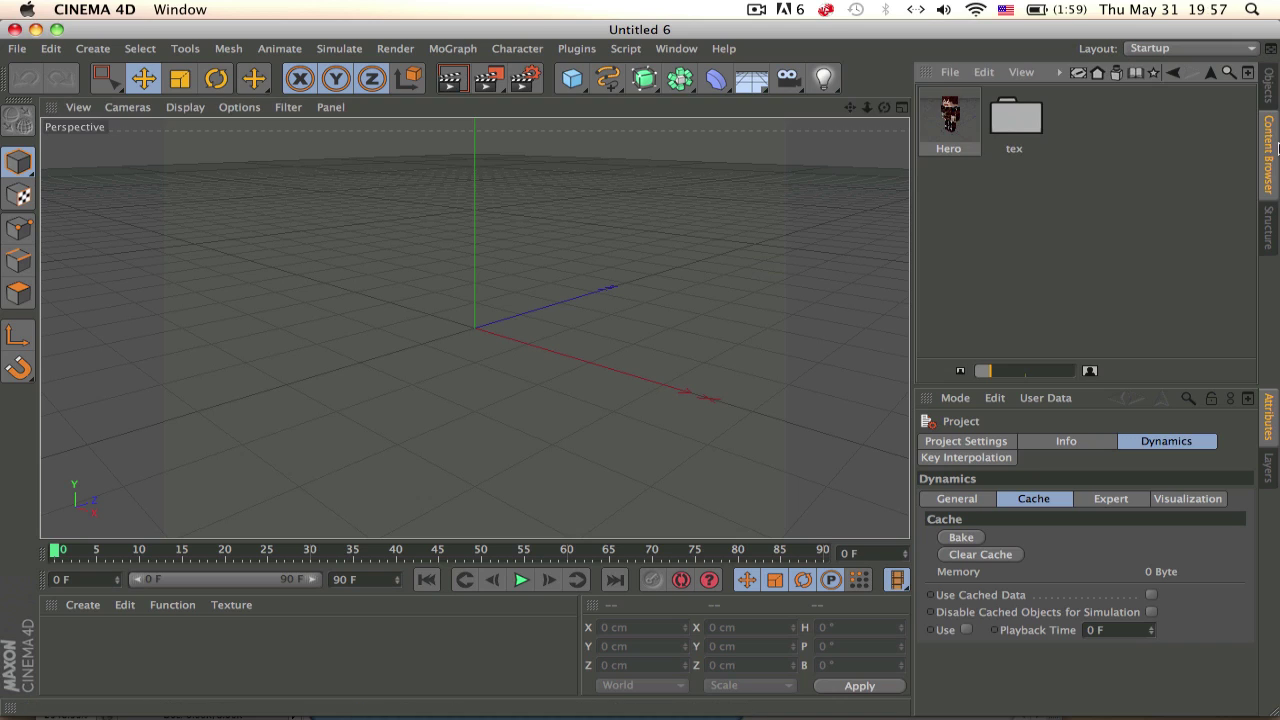
left_click(1205, 74)
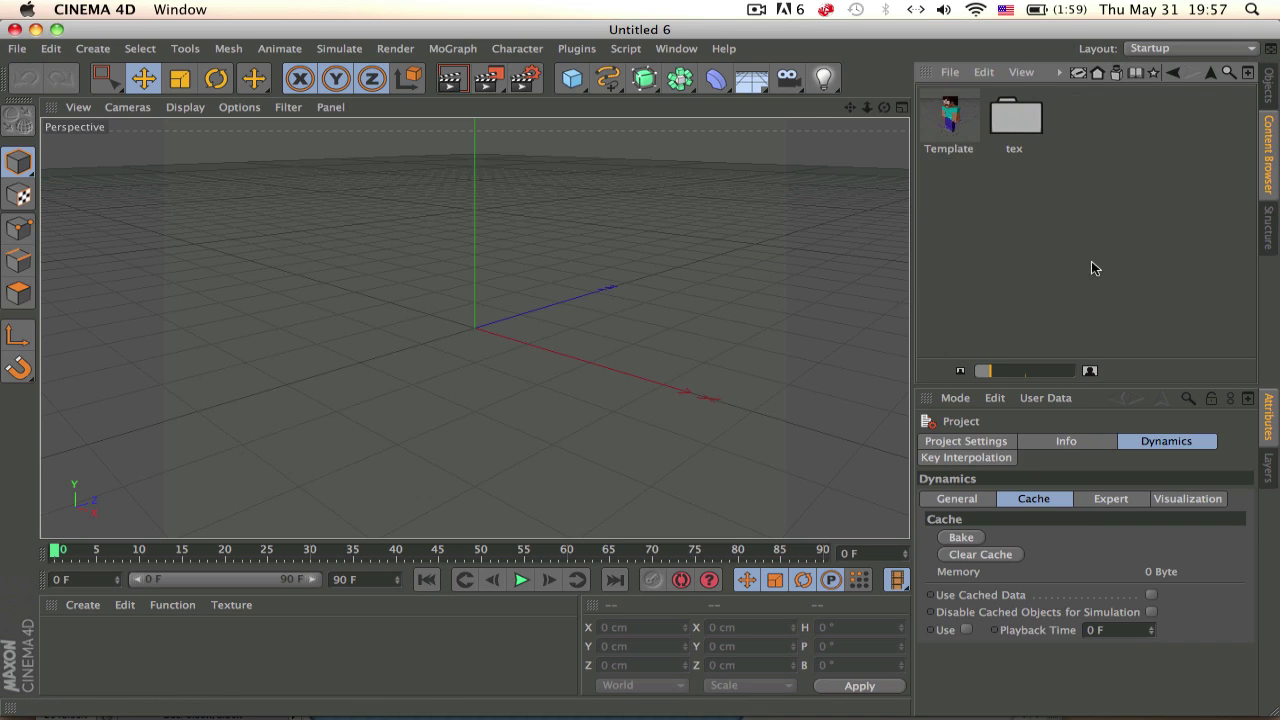
double_click(961, 95)
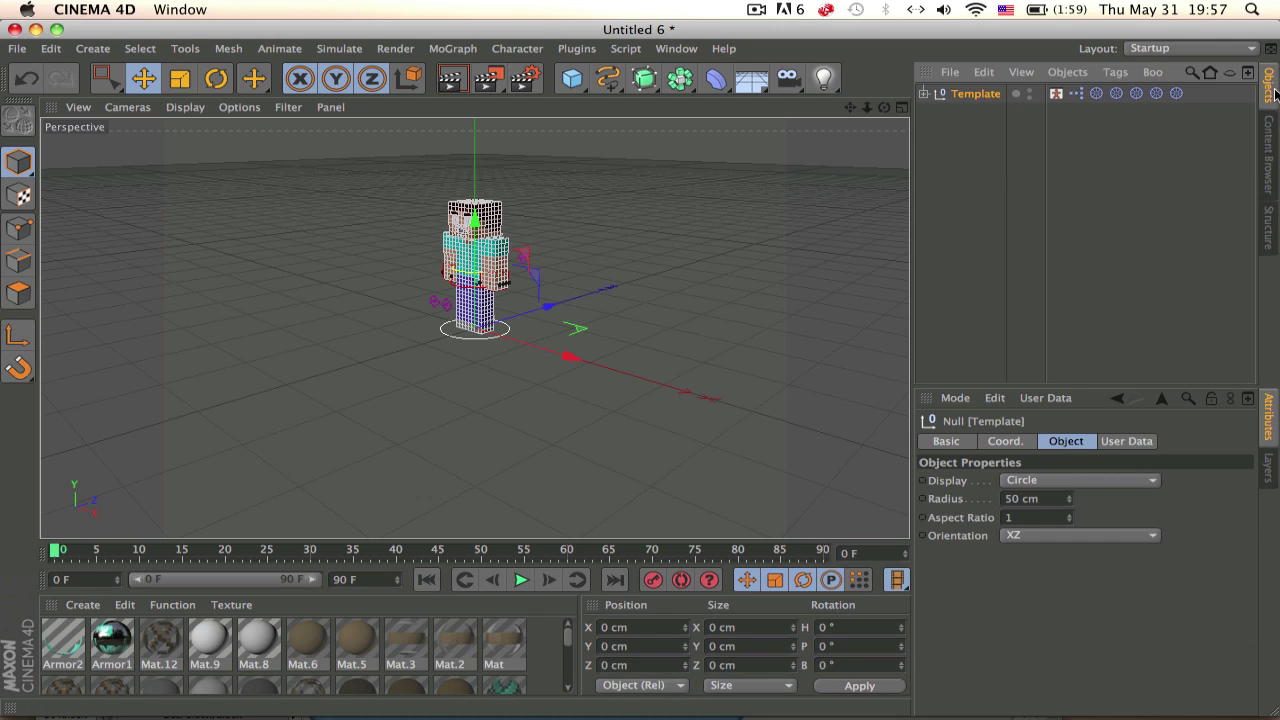
Enable the Template's Run CMotion object and preview the run, stopping at frame 0
left_click(923, 94)
left_click(1040, 112)
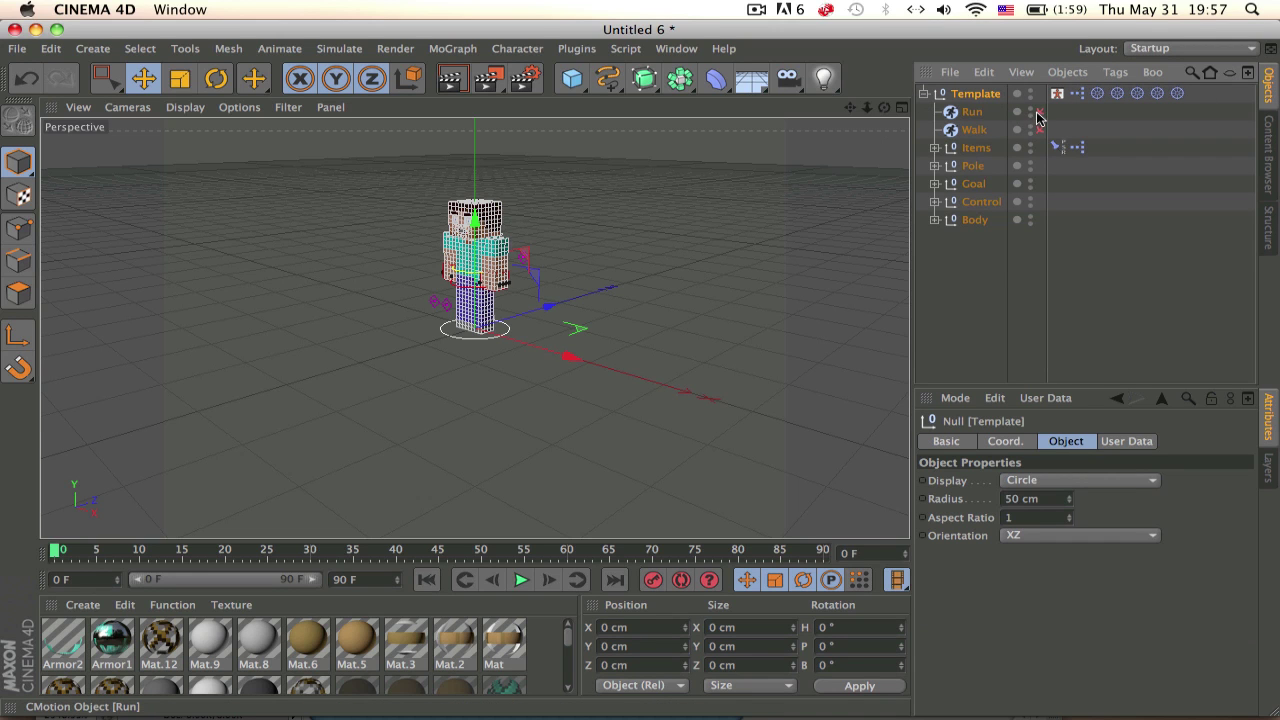
left_click(521, 580)
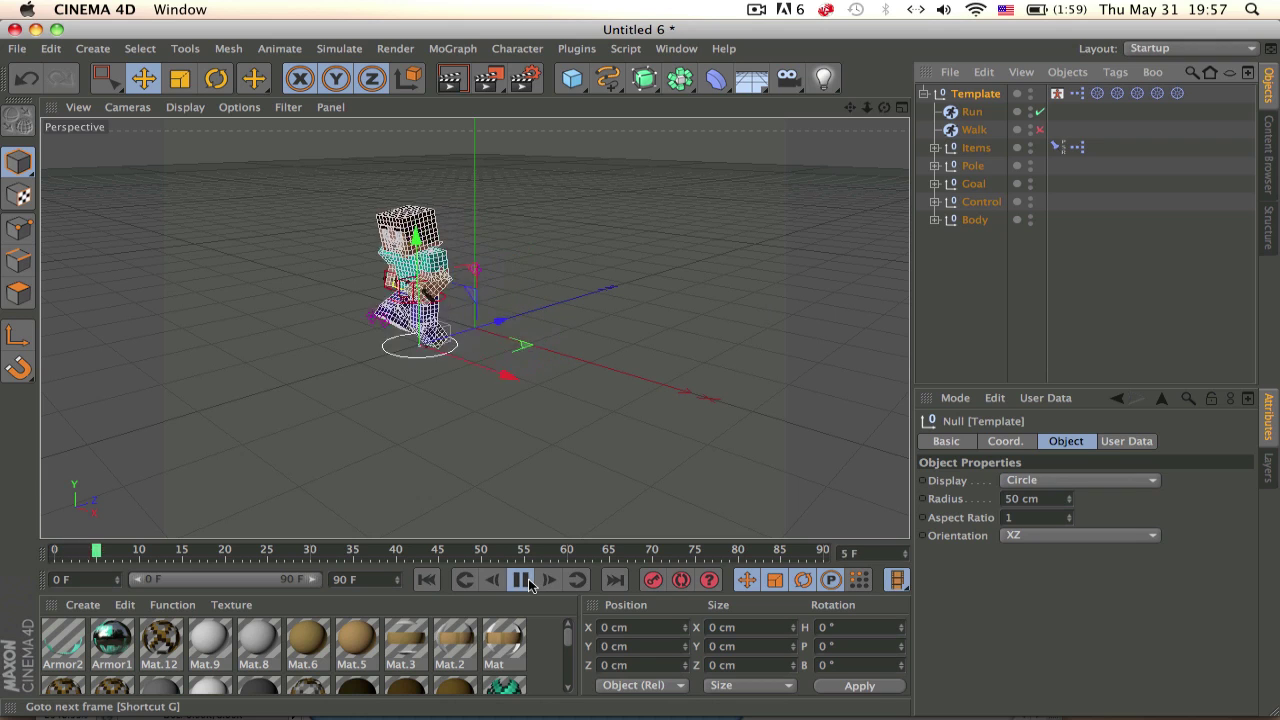
left_click(426, 580)
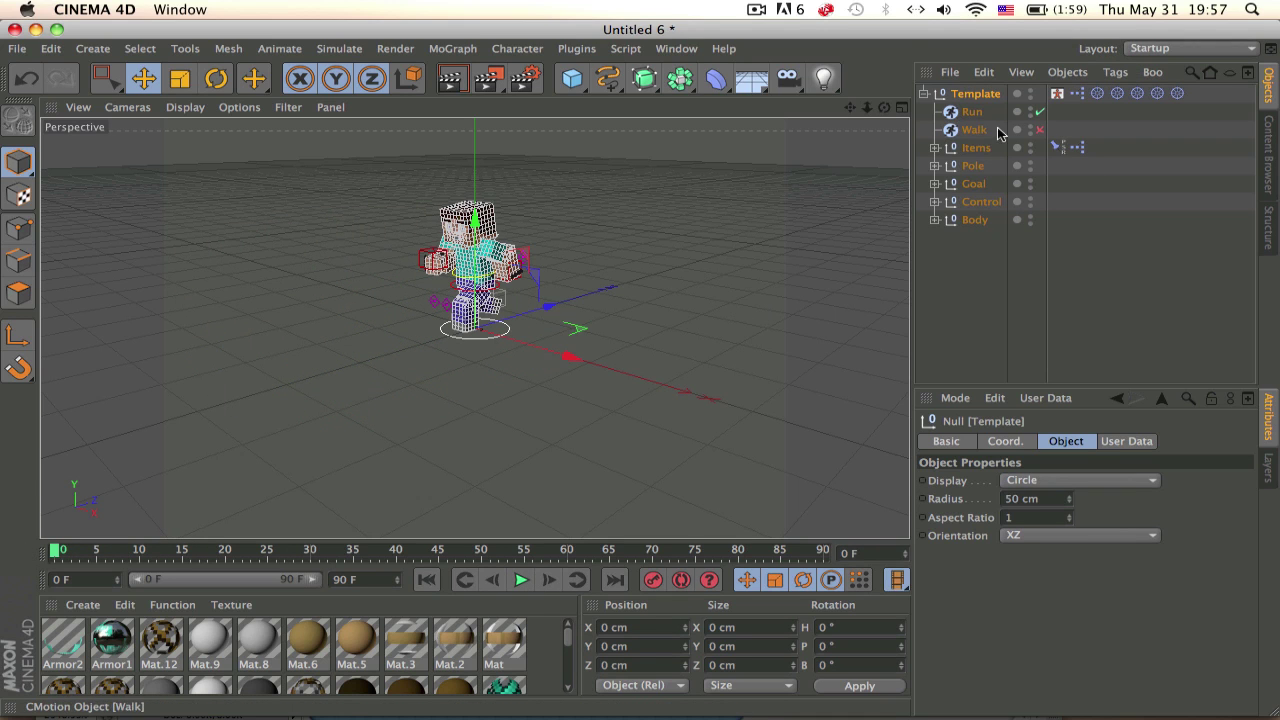
Expand the Goal hierarchy and select all four limb goal objects
scroll(570, 258, "up", 3)
scroll(570, 258, "up", 3)
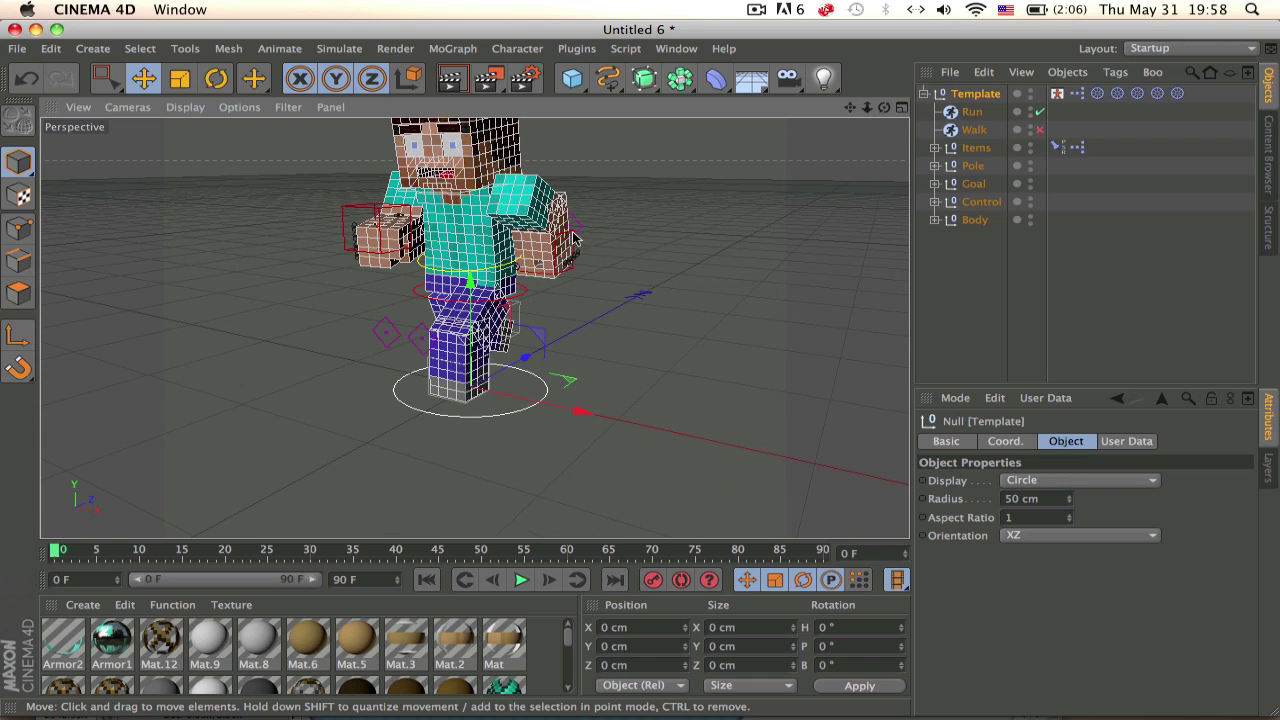
left_click(569, 236)
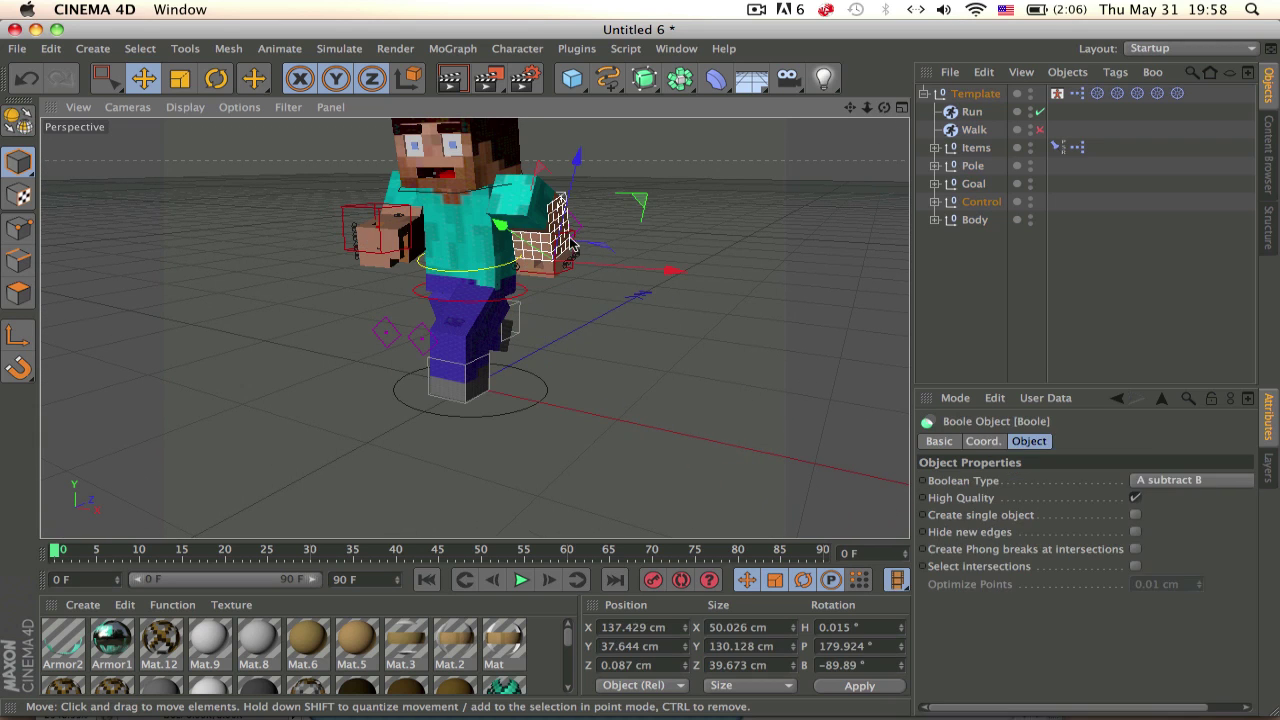
left_click(936, 184)
left_click(1005, 201)
left_click(995, 256, "shift")
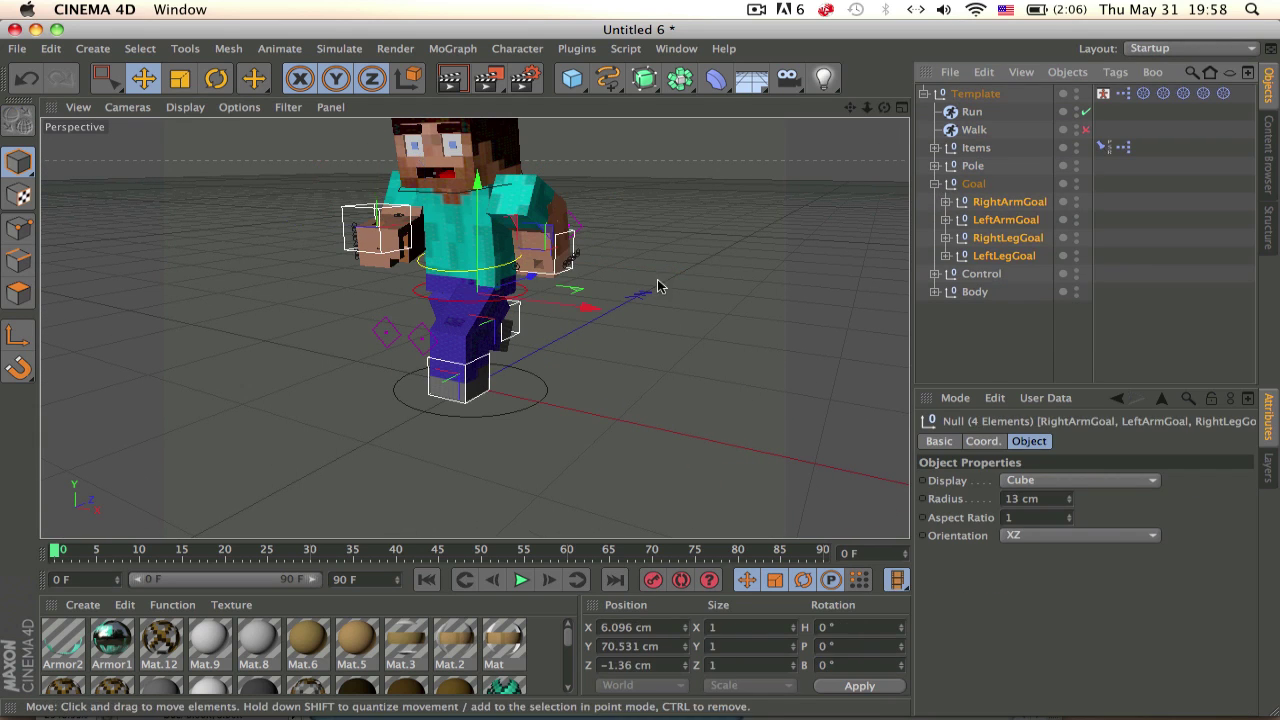
left_click_drag(657, 286, 588, 228, "alt")
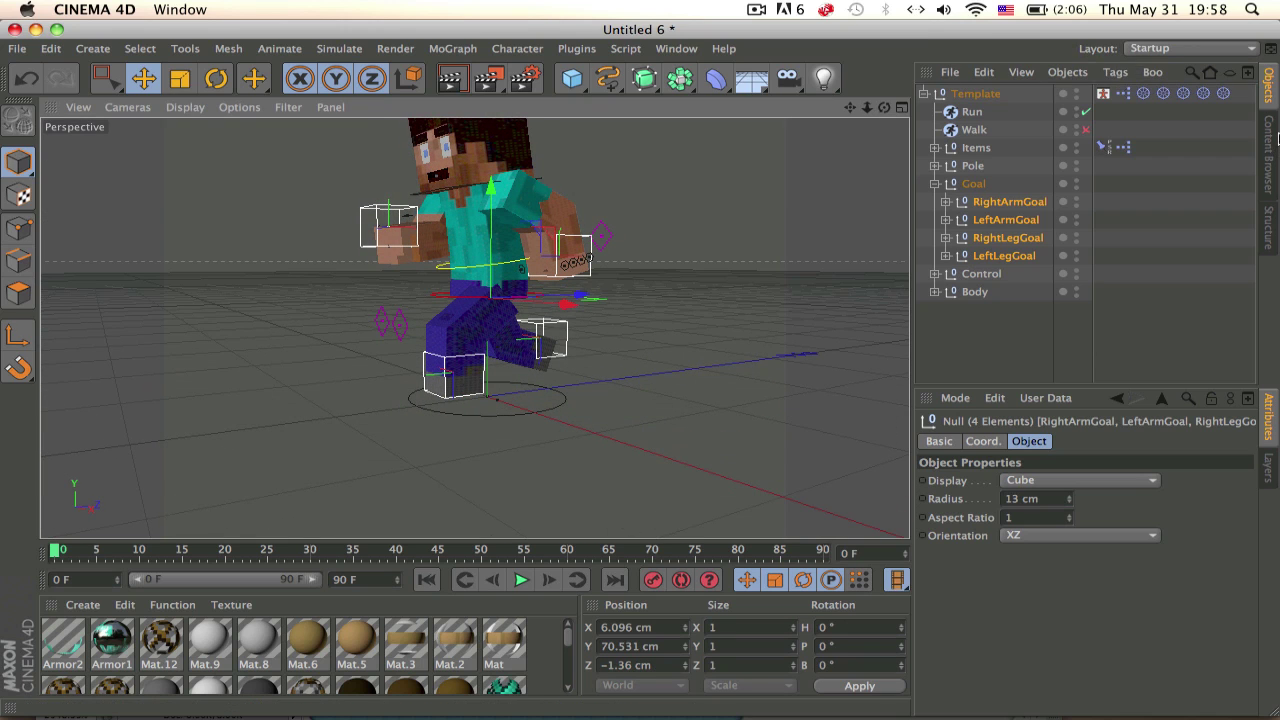
left_click(1191, 51)
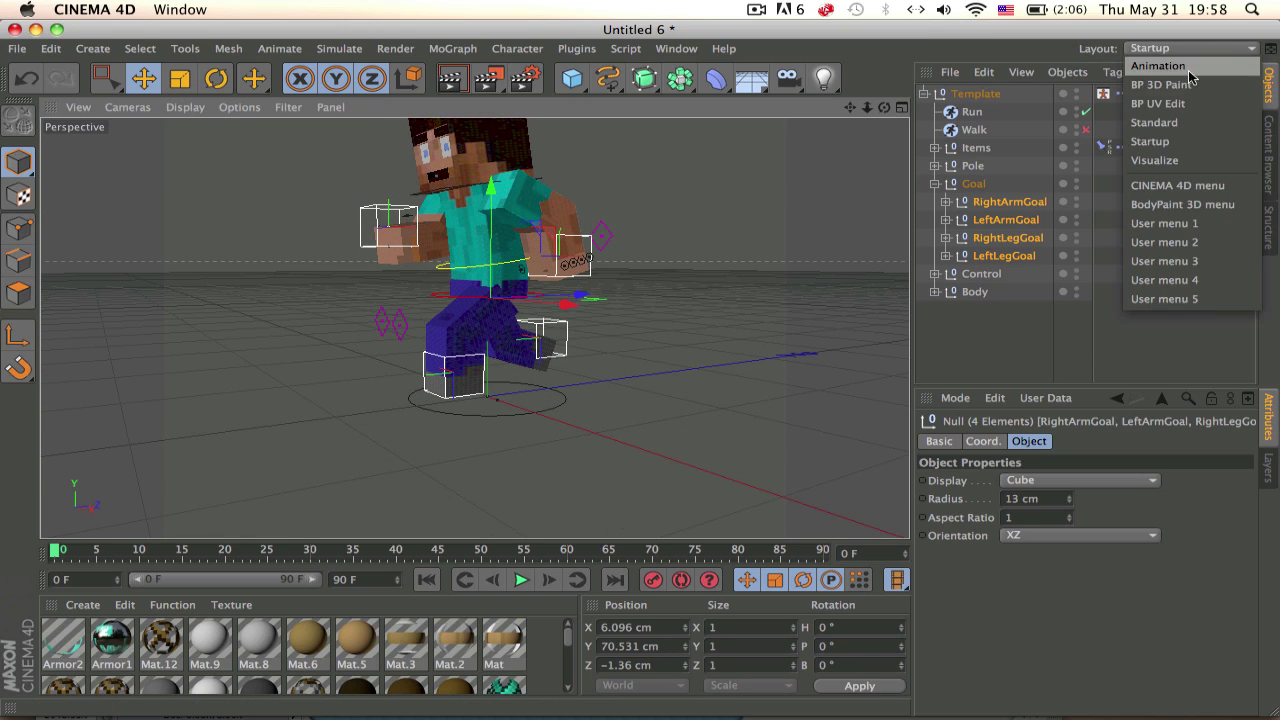
In the Animation layout, add the four limb goals and the Control null to the Timeline
left_click(1194, 82)
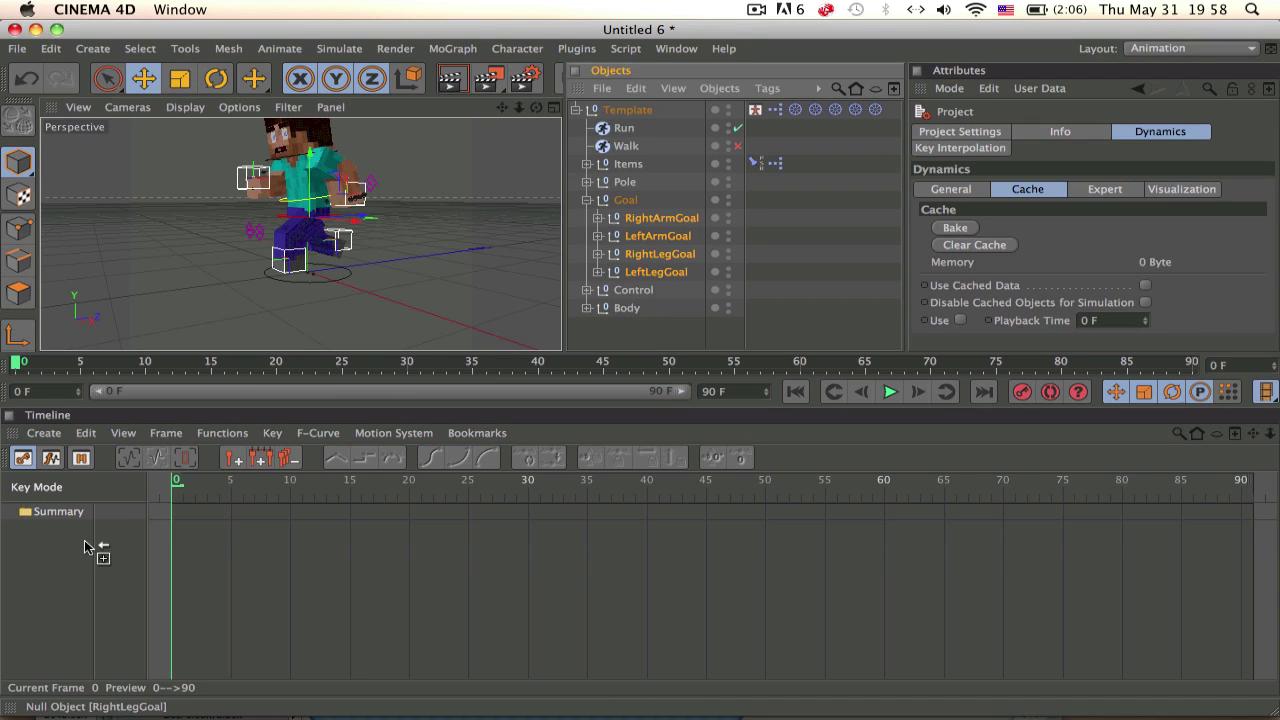
left_click_drag(85, 547, 88, 550)
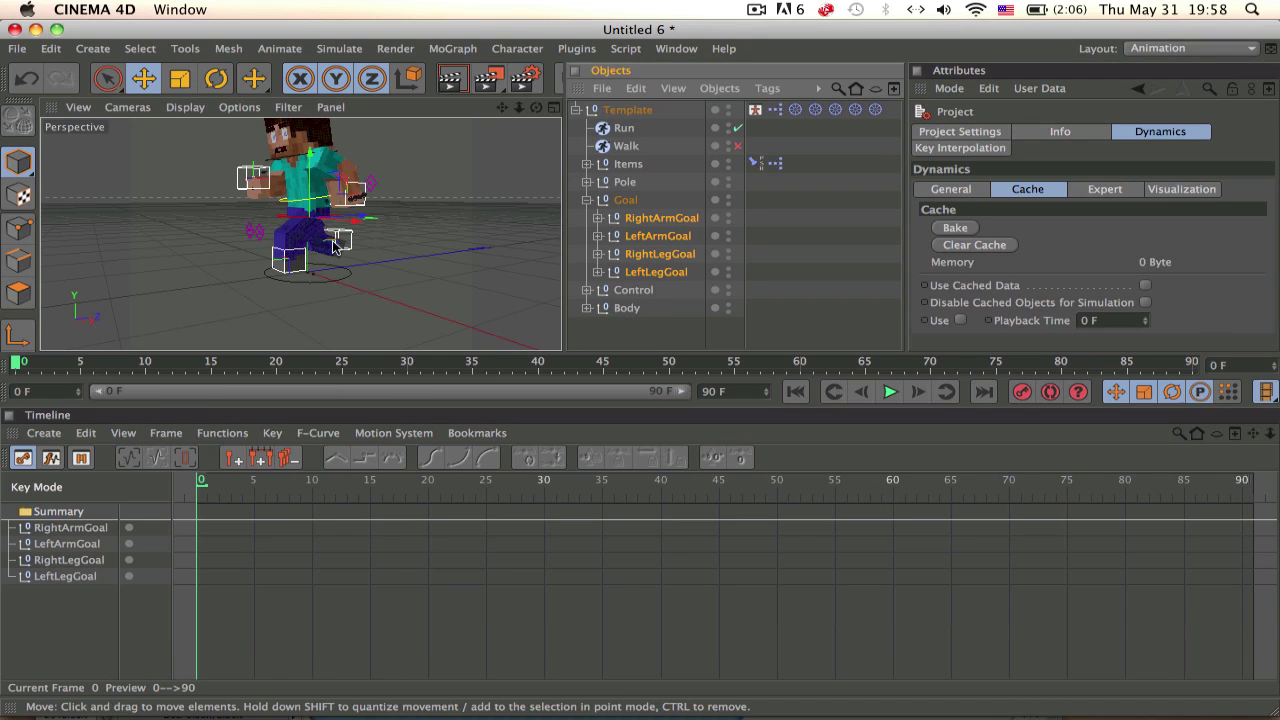
left_click(320, 202)
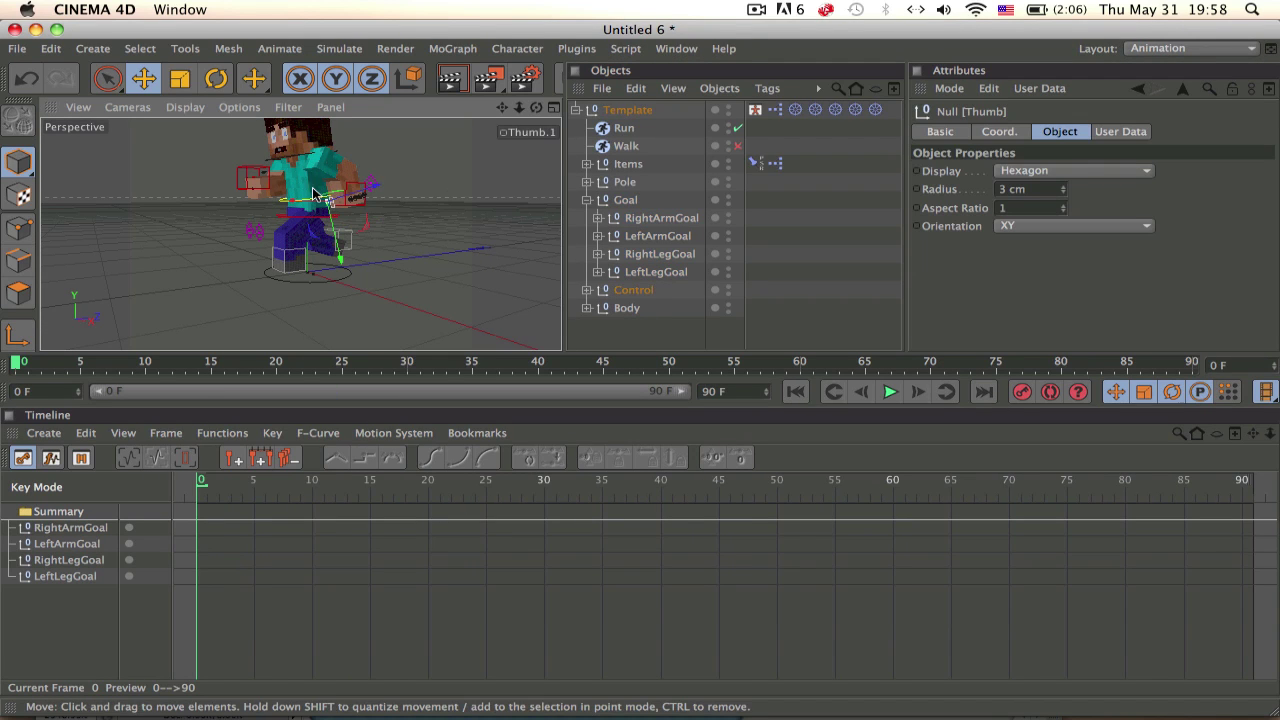
scroll(316, 196, "up", 5)
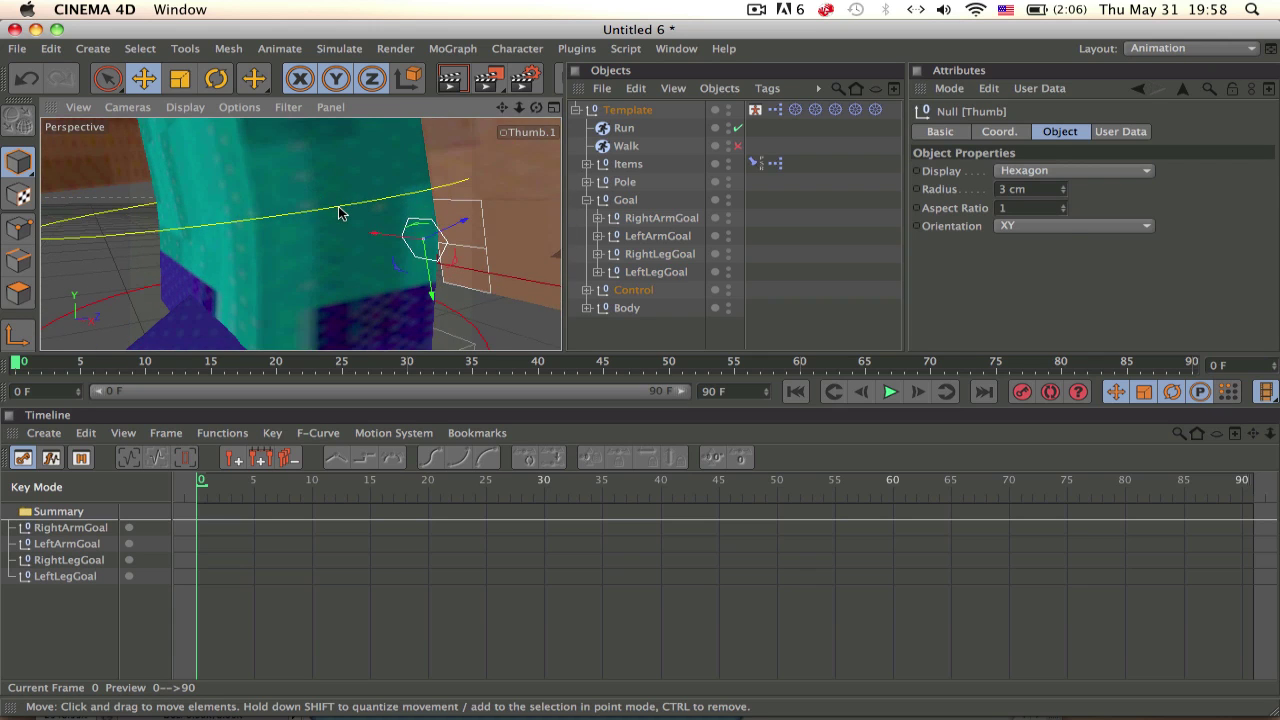
left_click(338, 208)
scroll(340, 210, "down", 2)
left_click(243, 218)
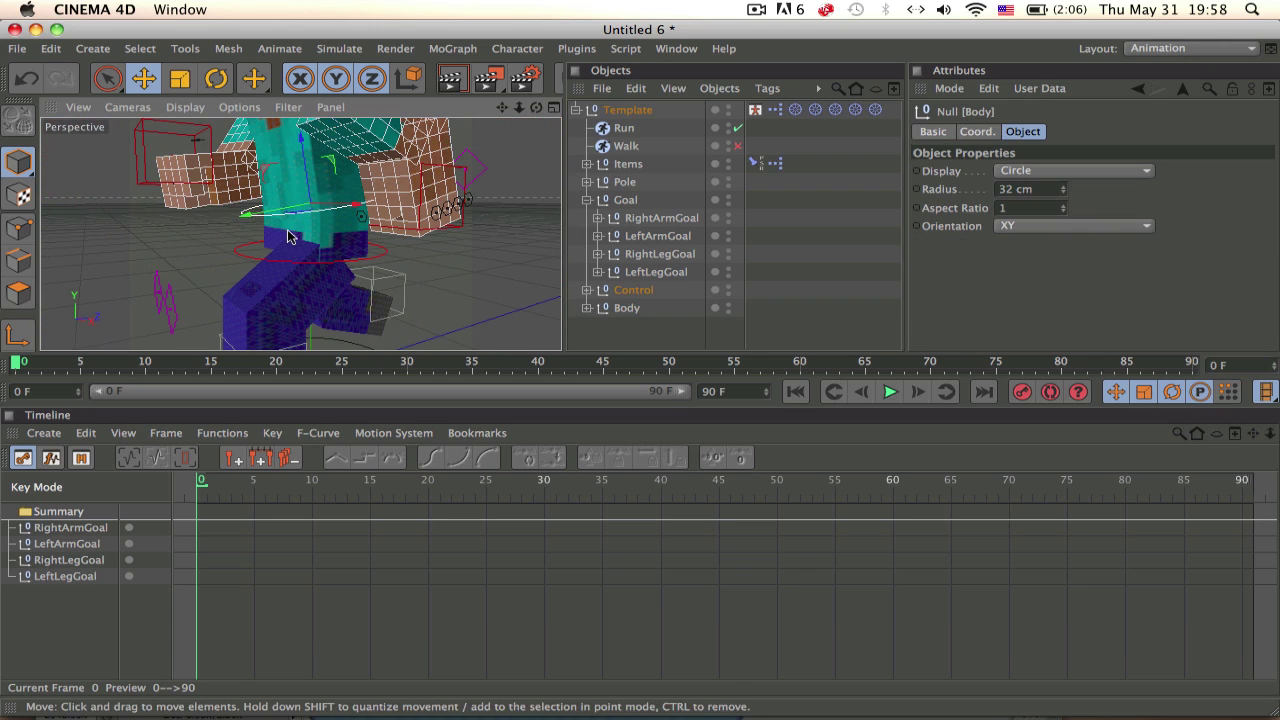
left_click_drag(634, 290, 60, 594)
Add ArmRightPole and ArmLeftPole to the Timeline
mouse_move(300, 240)
left_mouse_down("alt")
mouse_move(457, 243)
mouse_move(450, 258)
mouse_move(536, 236)
mouse_move(274, 251)
left_mouse_up("alt")
left_click(516, 220)
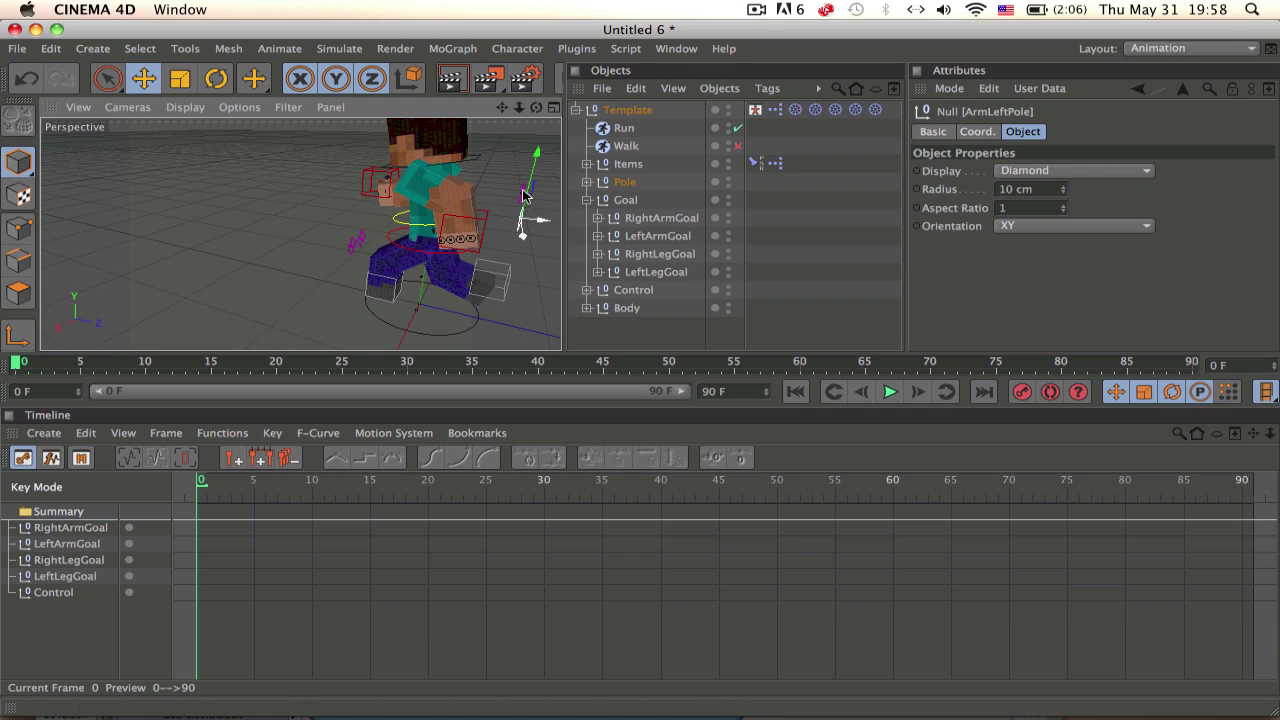
left_click(528, 197, "shift")
left_click_drag(486, 214, 514, 212, "alt")
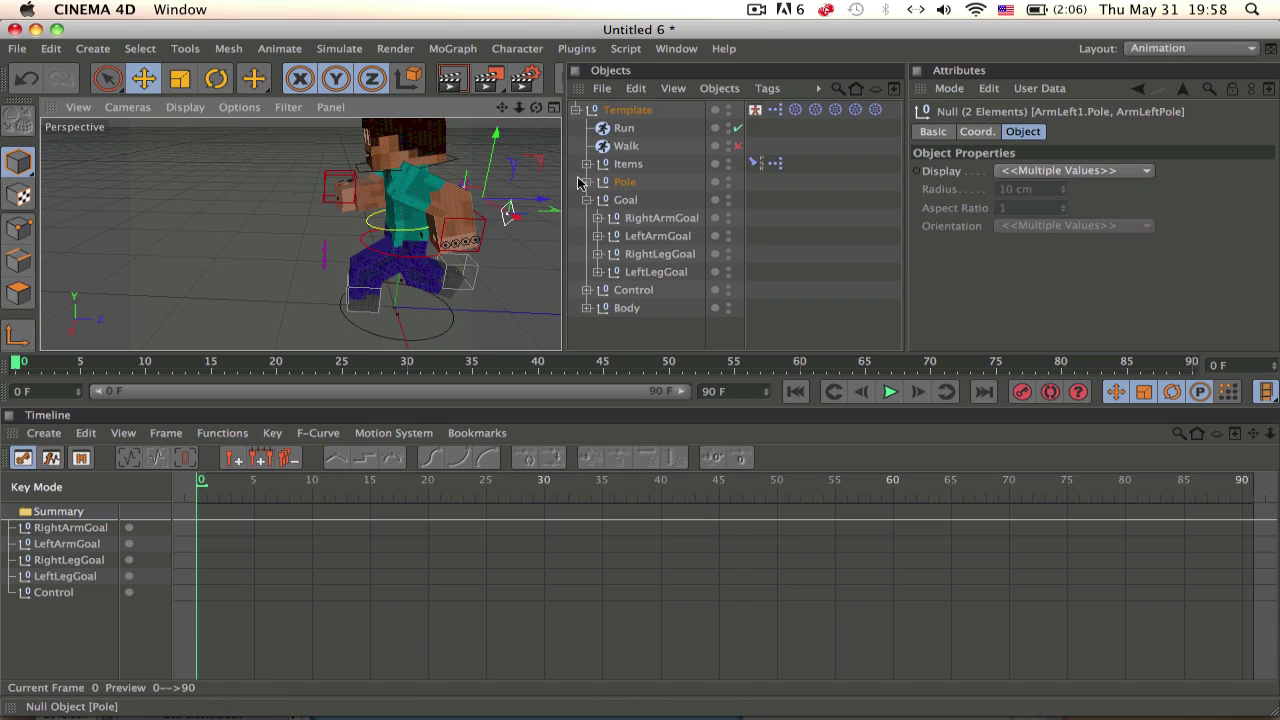
key("s")
key("Return")
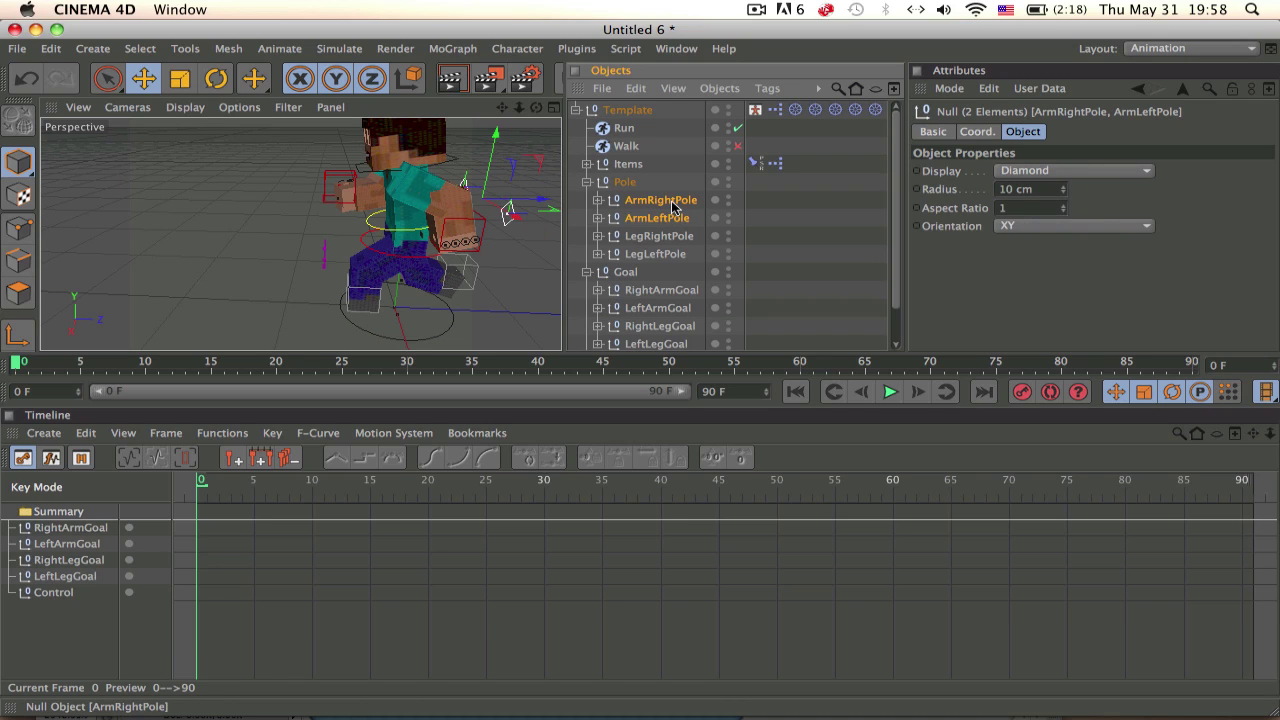
left_click_drag(45, 670, 75, 645)
Add the Template null to the Timeline and collapse its hierarchy
left_click(645, 113)
mouse_move(390, 200)
left_mouse_down("alt")
mouse_move(390, 155)
mouse_move(505, 212)
mouse_move(430, 225)
left_mouse_up("alt")
left_click(576, 111)
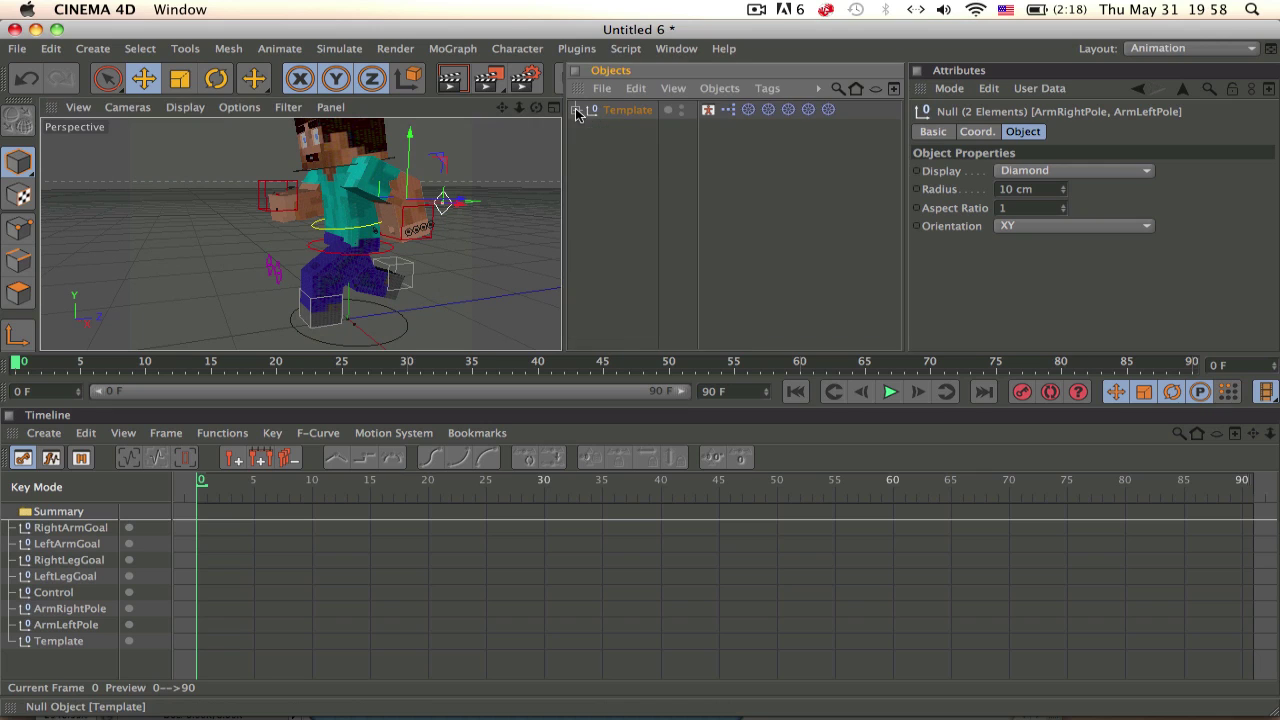
left_click(42, 546)
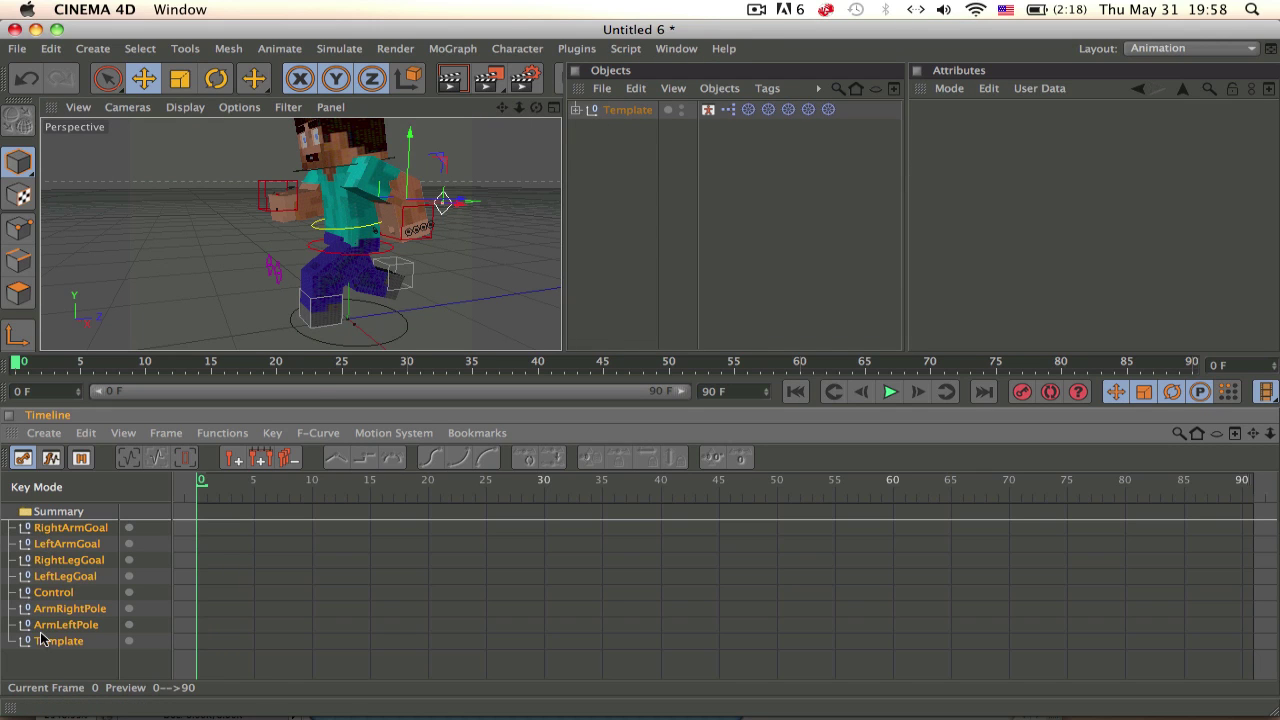
Bake Position, Rotation and Parameter keys for all tracks over frames 0–300 with Bake Objects
left_click(208, 436)
mouse_move(280, 426)
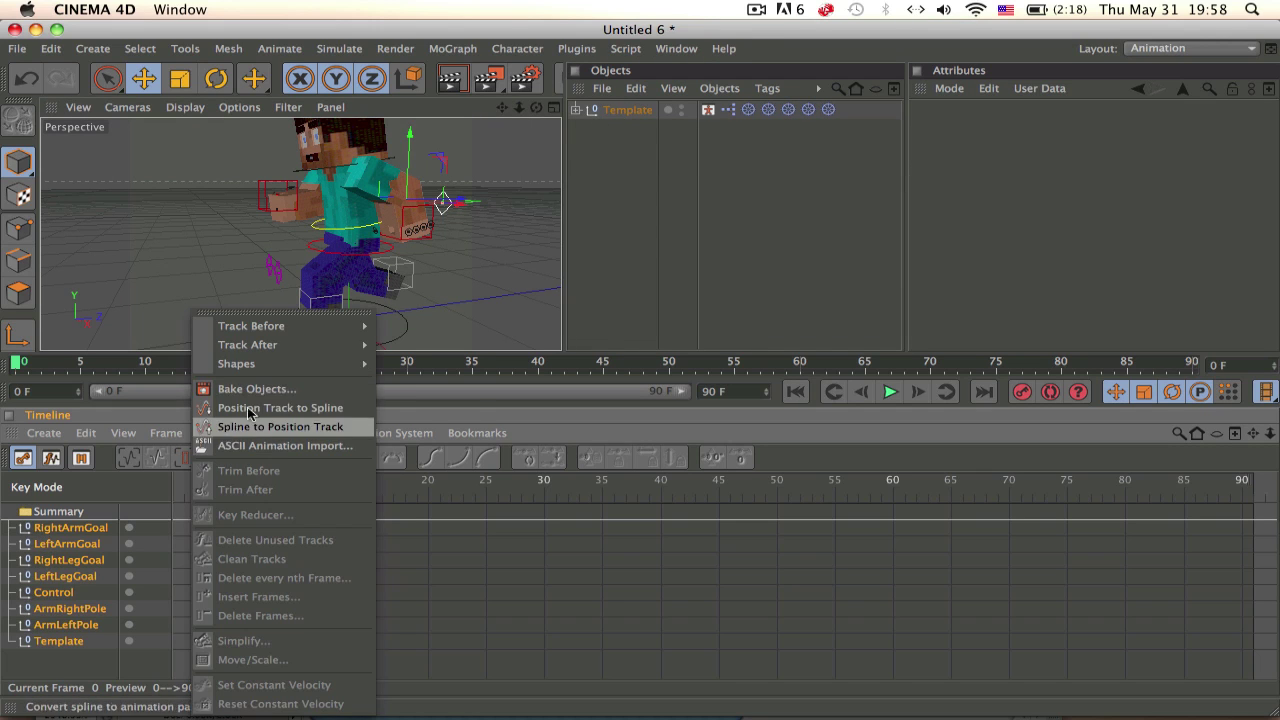
left_click(277, 389)
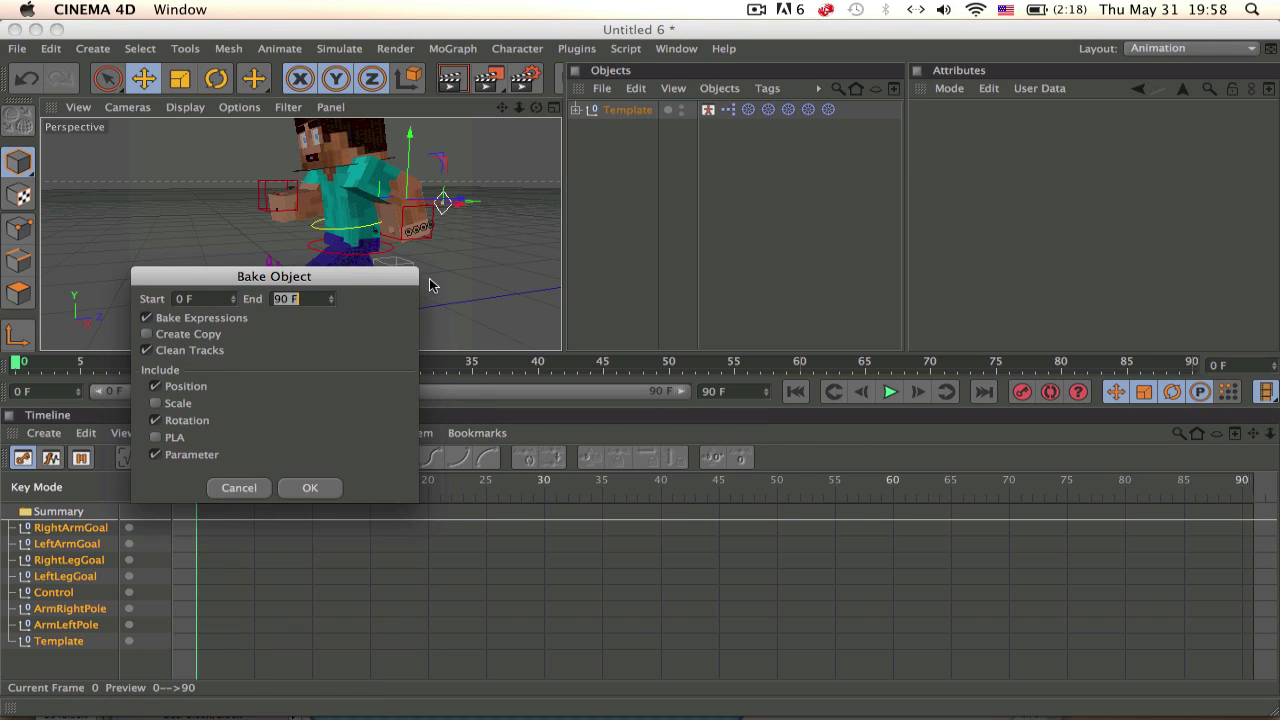
left_click(305, 490)
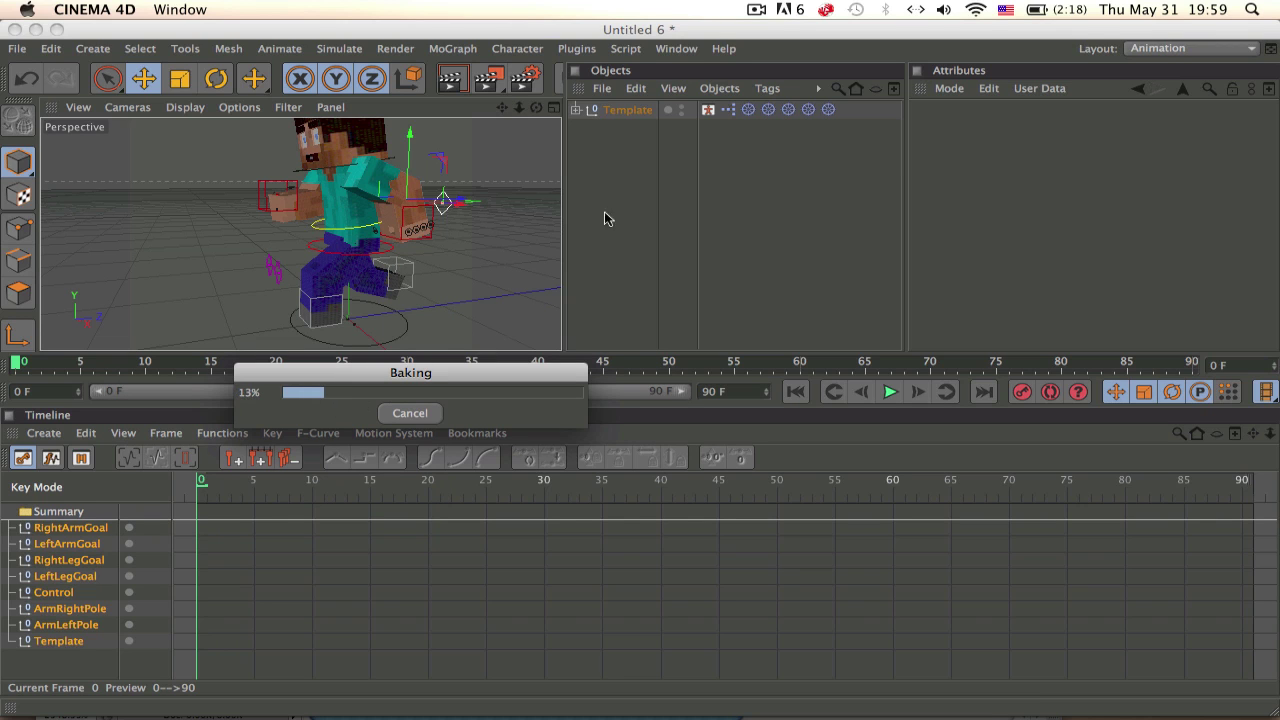
left_click(755, 8)
left_click(777, 69)
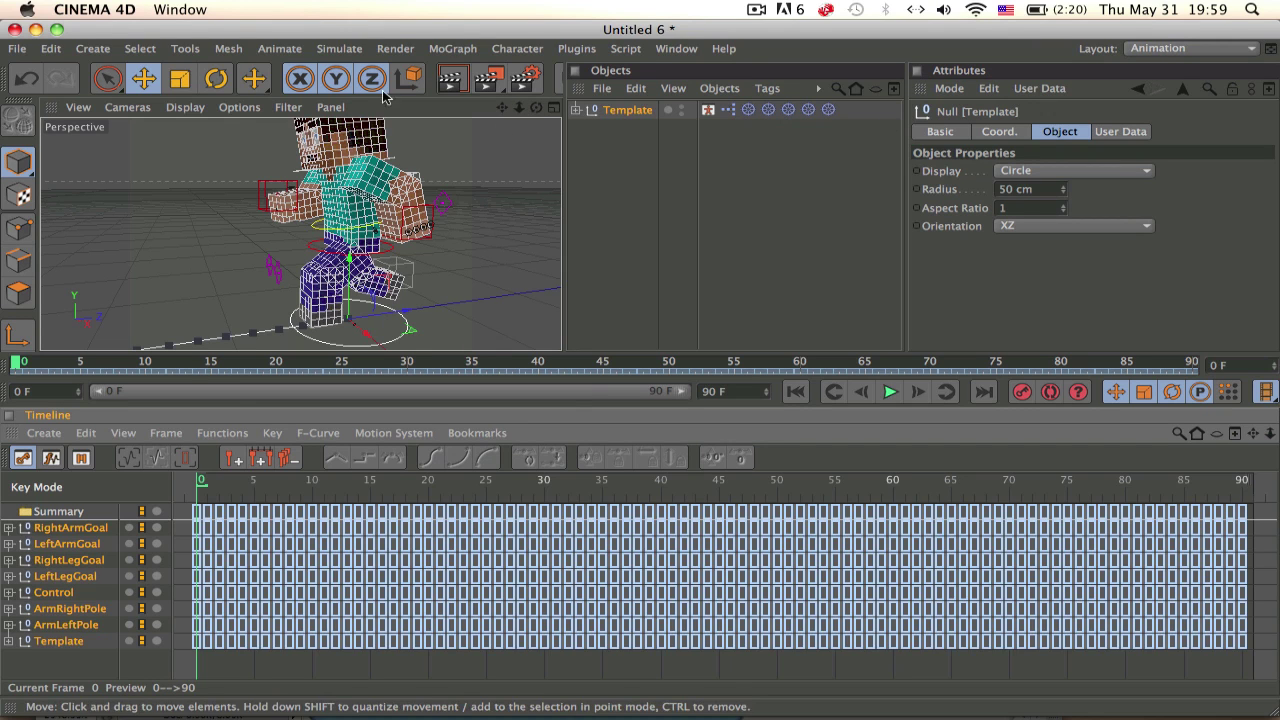
Switch to the Startup layout and preview the run, returning to the first frame
left_click(1140, 50)
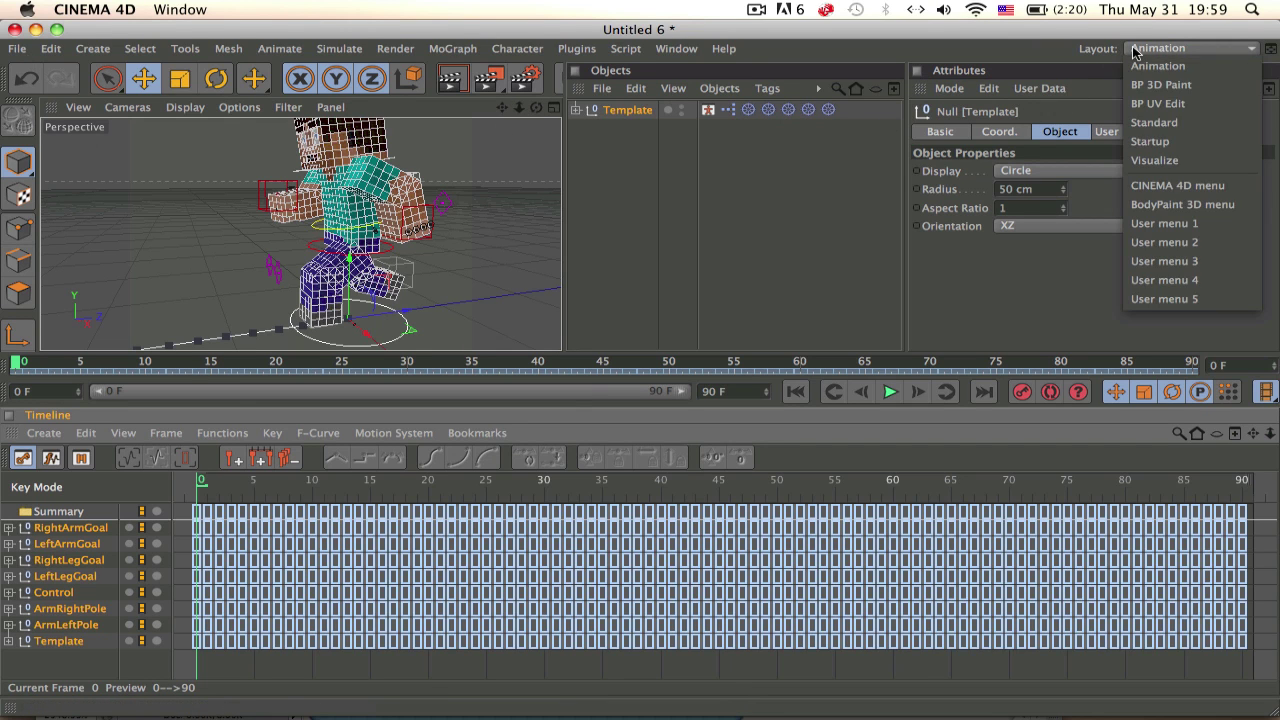
left_click(1165, 129)
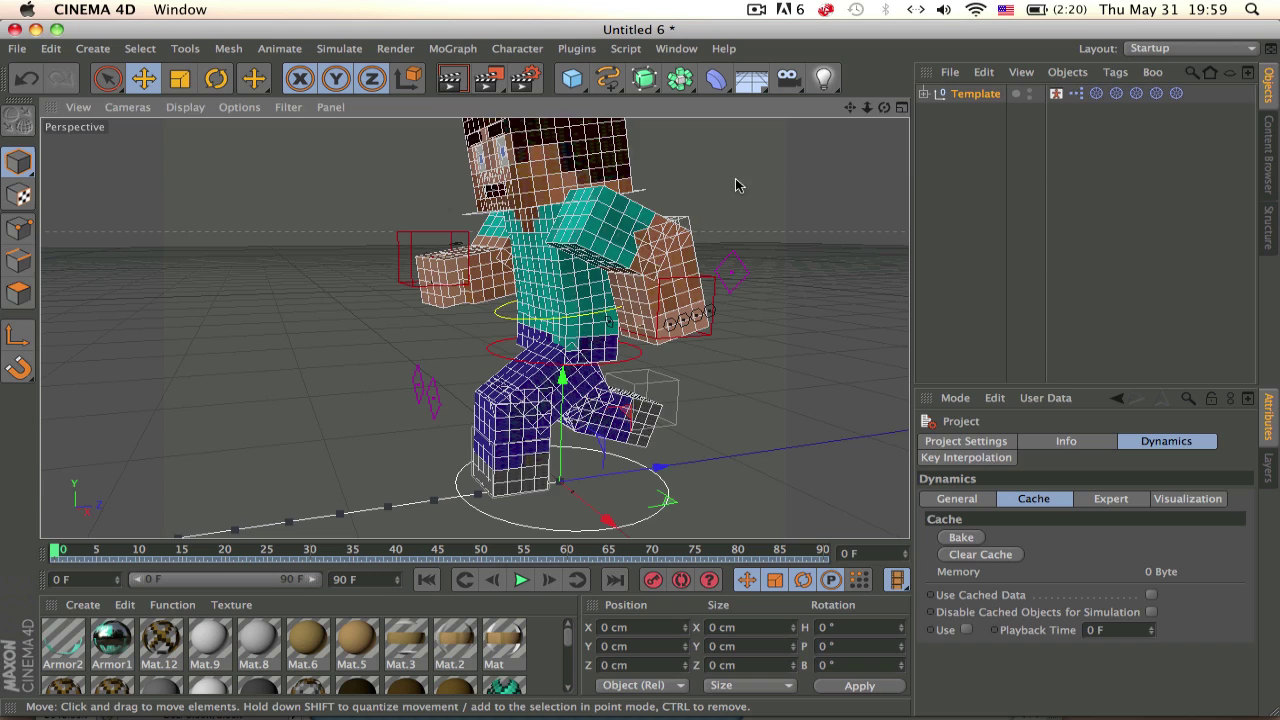
mouse_move(735, 185)
left_mouse_down("alt")
mouse_move(672, 320)
mouse_move(624, 305)
left_mouse_up("alt")
left_click(577, 201)
left_click_drag(580, 200, 583, 246, "alt")
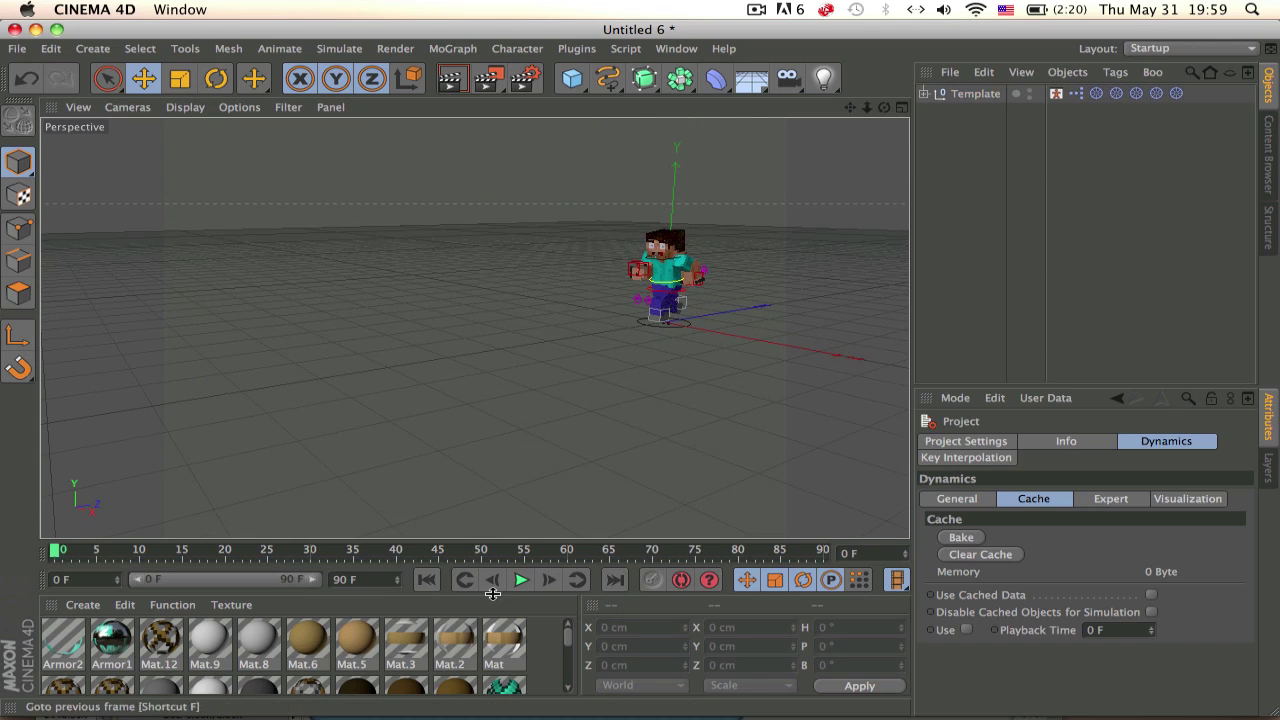
left_click(520, 580)
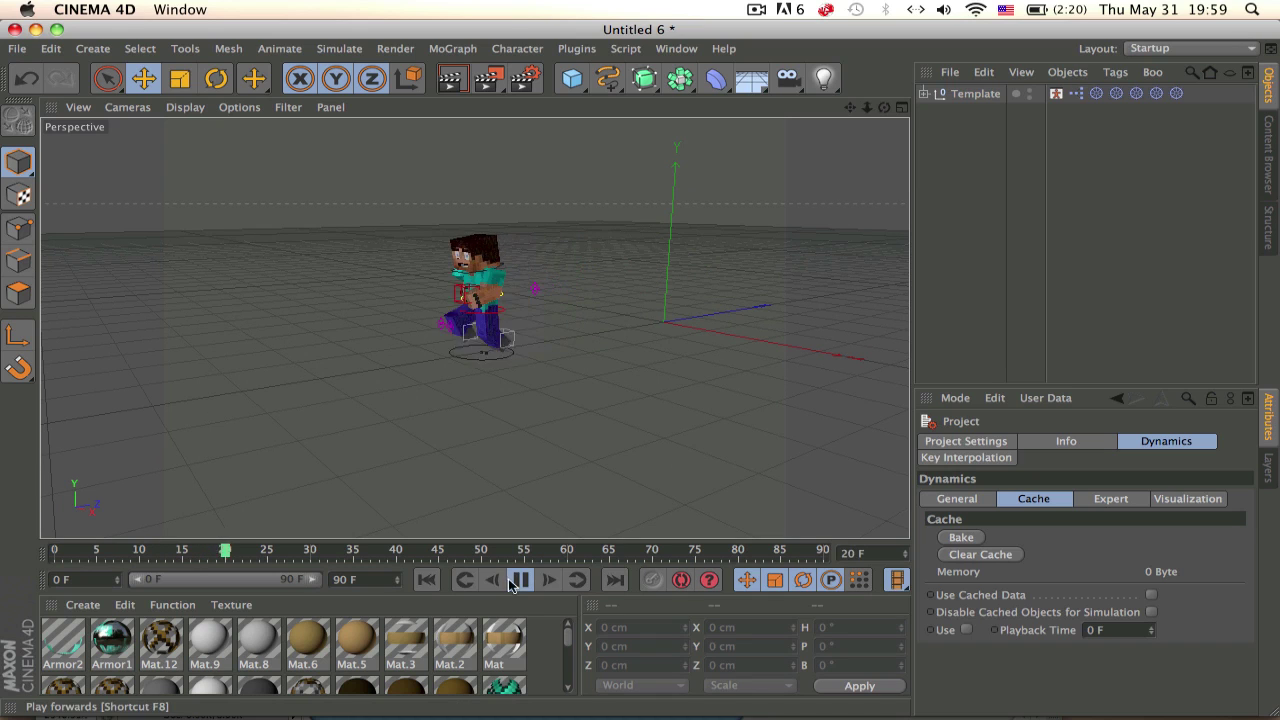
key("F8")
key("shift+f")
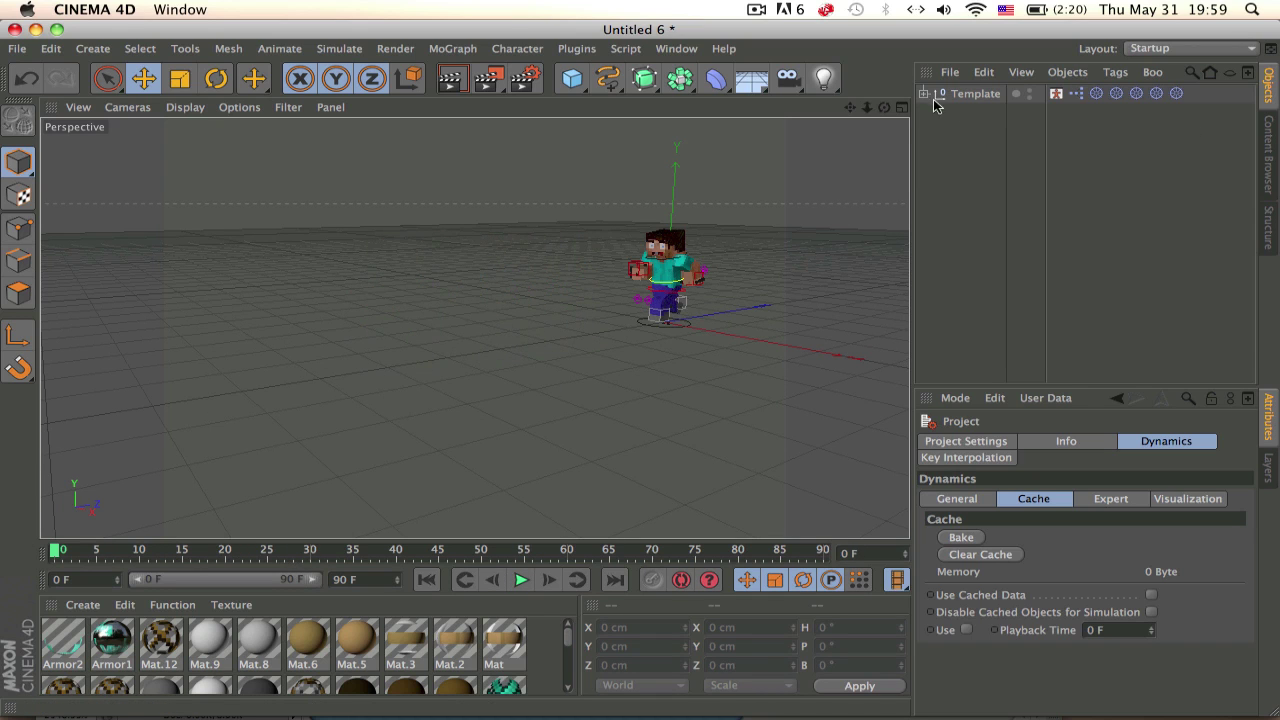
Disable the Run CMotion object and play back the baked run cycle, framing the character
left_click(925, 93)
left_click(1087, 112)
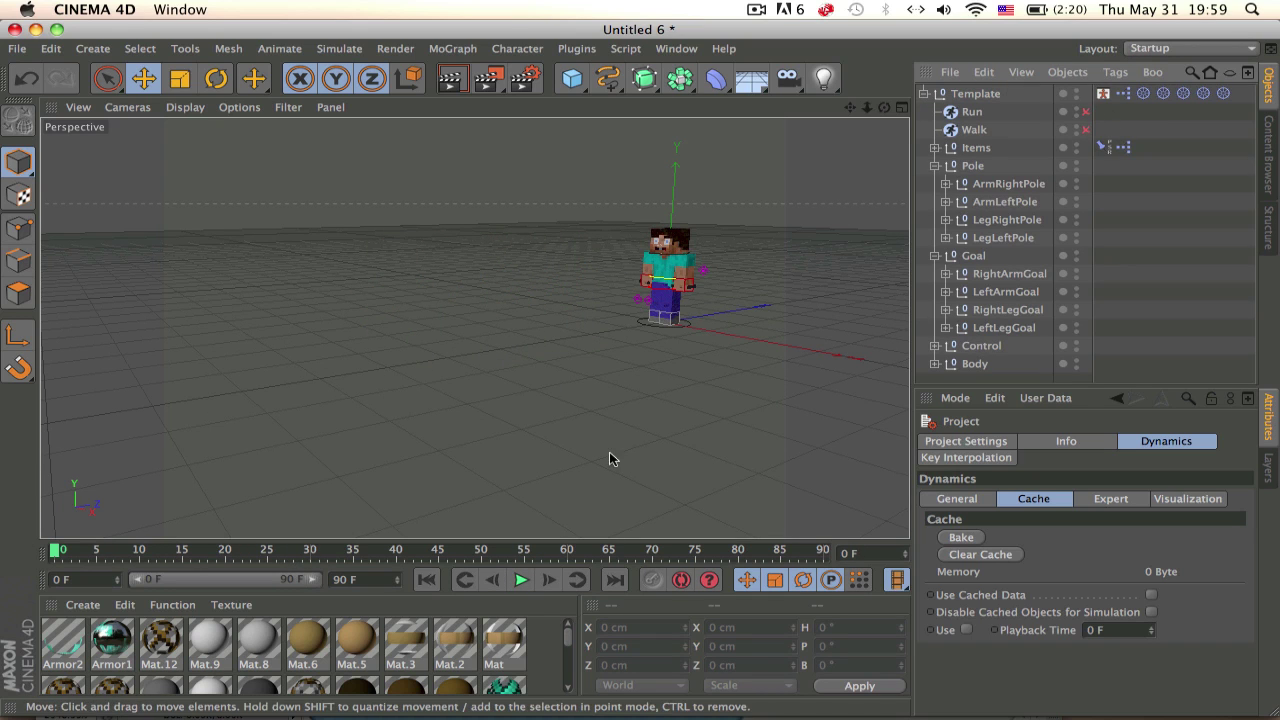
left_click(524, 583)
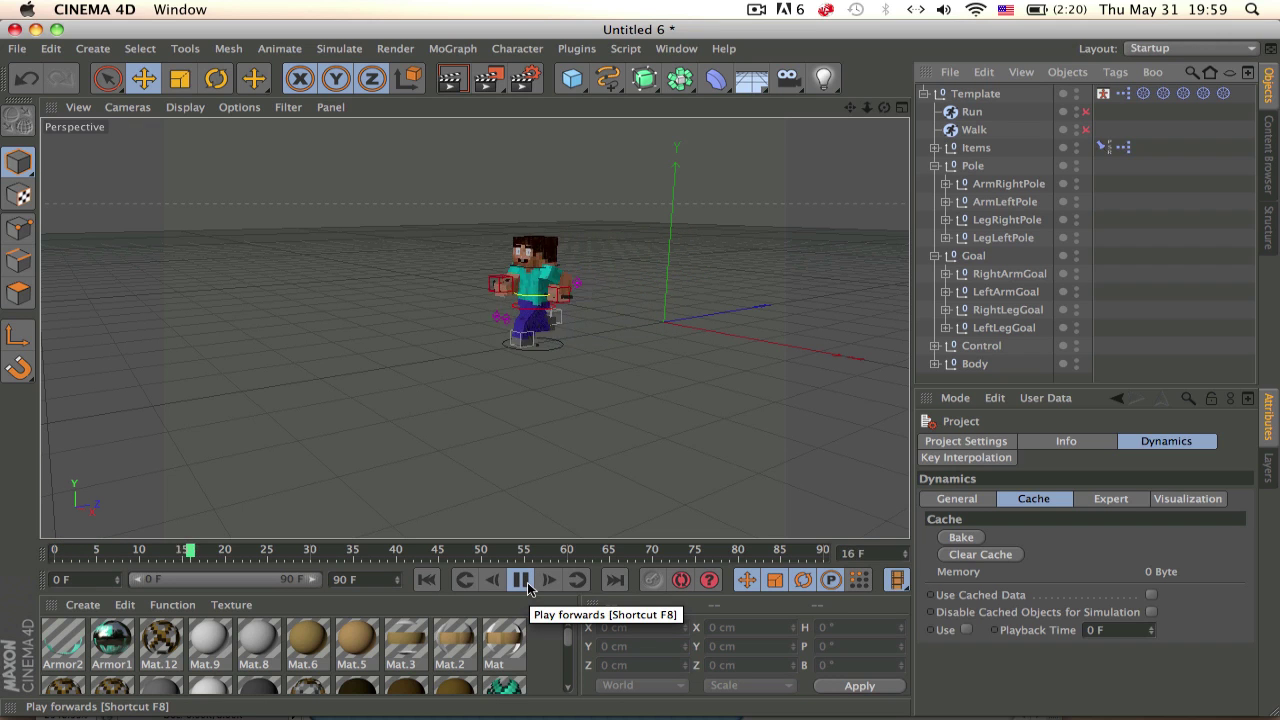
left_click(527, 584)
key("h")
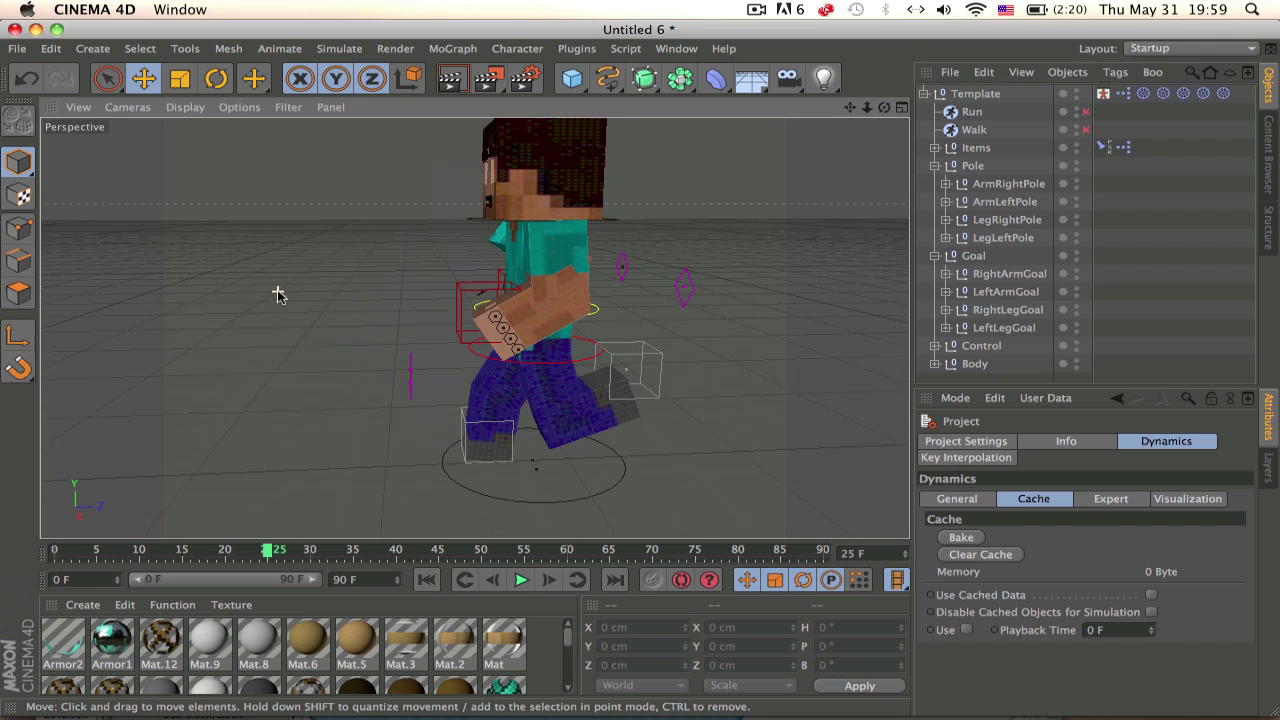
left_click(521, 580)
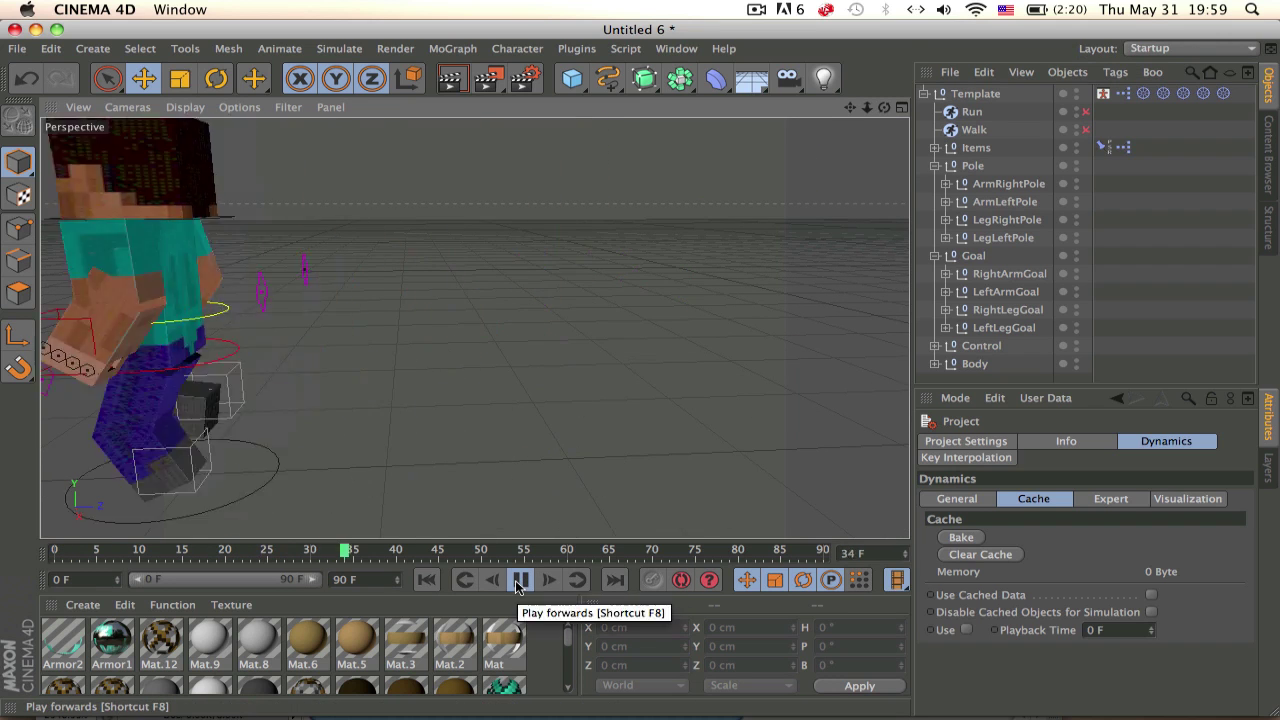
left_click_drag(600, 300, 730, 217, "alt")
middle_click_drag(730, 217, 653, 338, "alt")
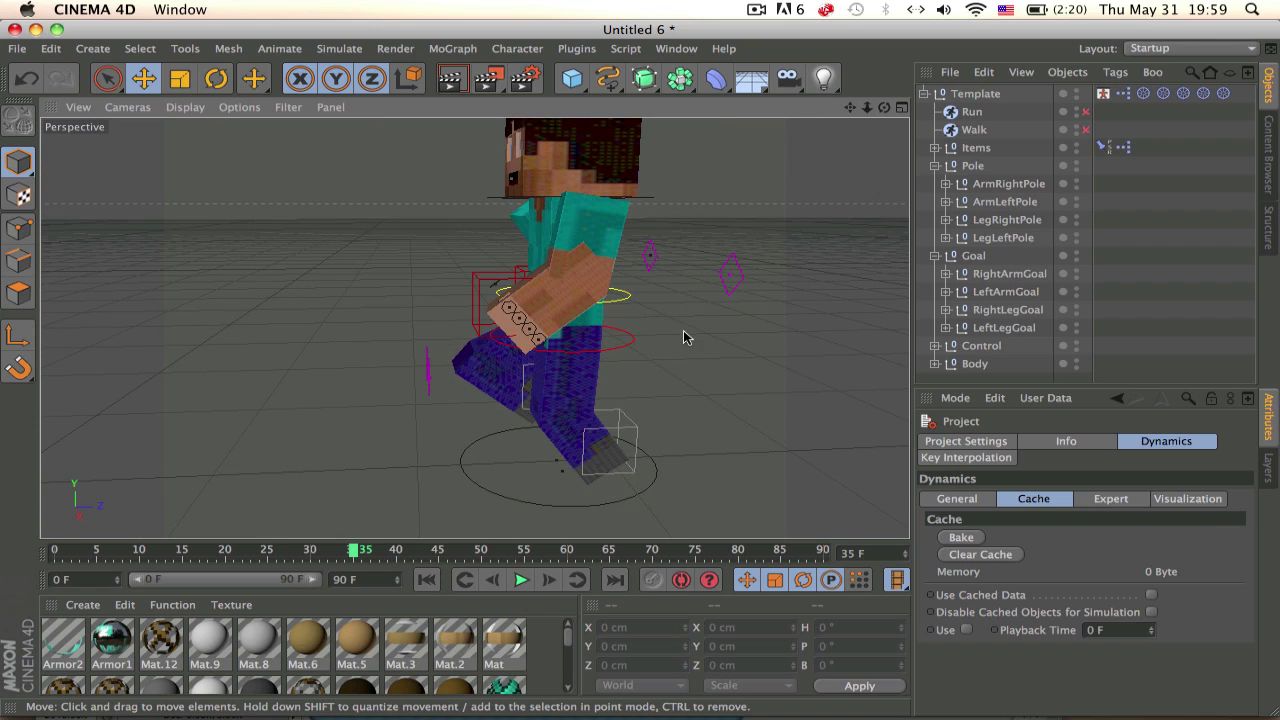
scroll(684, 337, "down", 3)
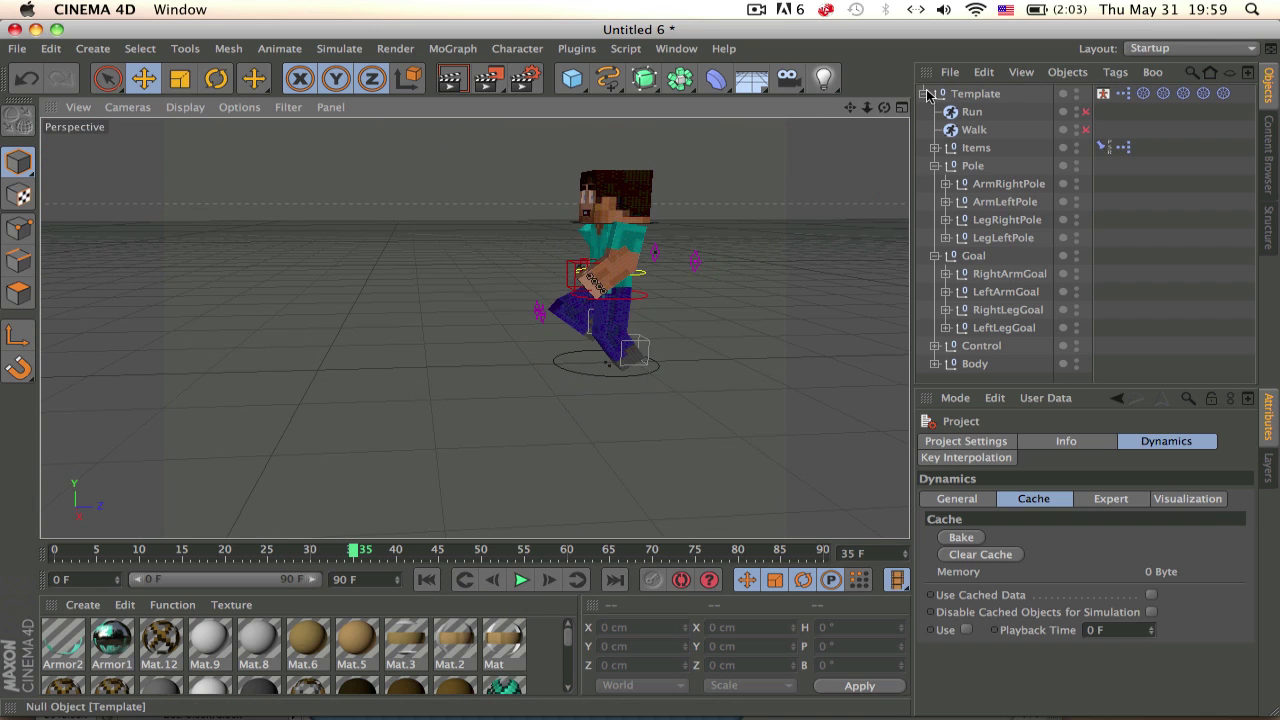
Extend the animation to 350 frames, widen the visible range to 0–350 and play the run
left_click(928, 94)
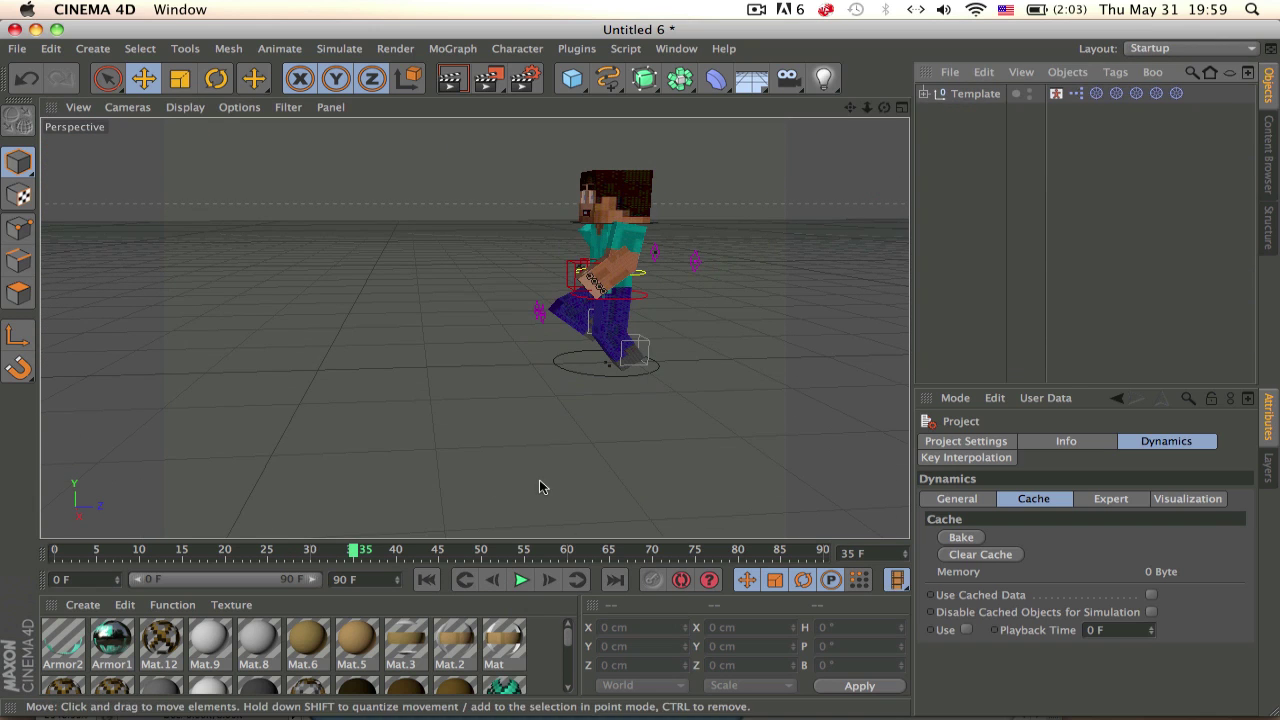
left_click(521, 580)
type("350")
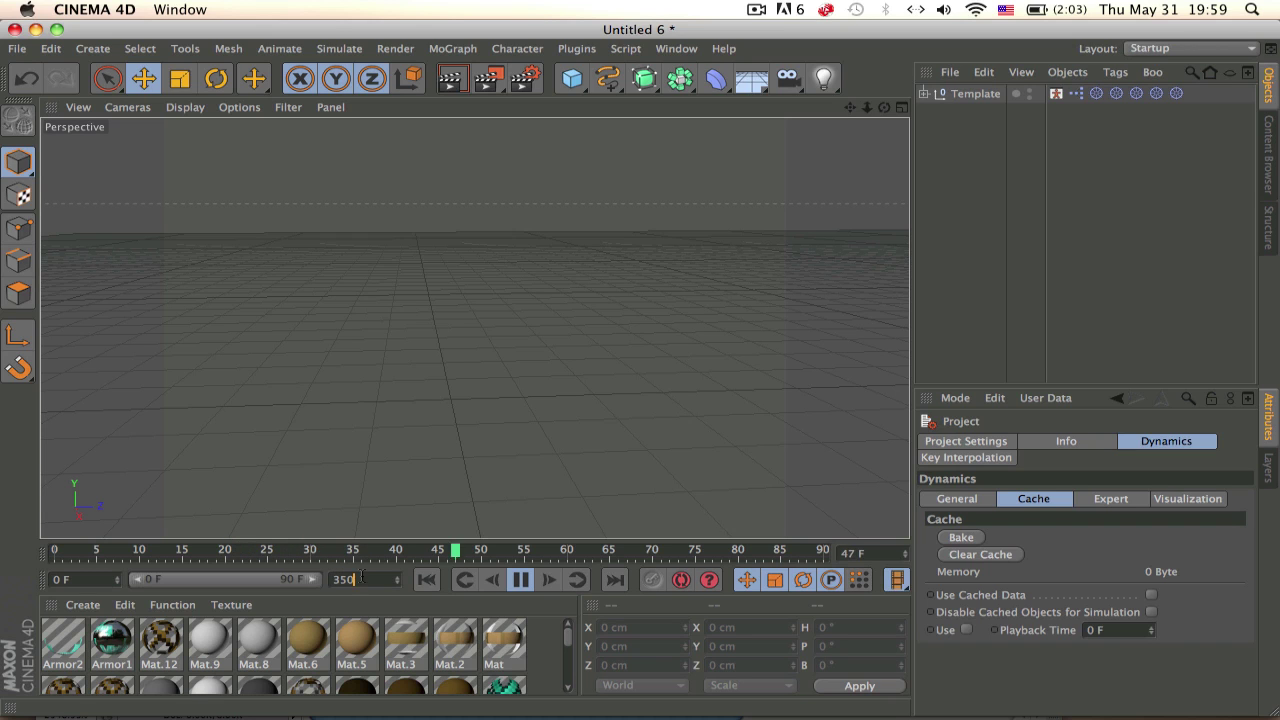
key("Return")
left_click_drag(190, 580, 318, 580)
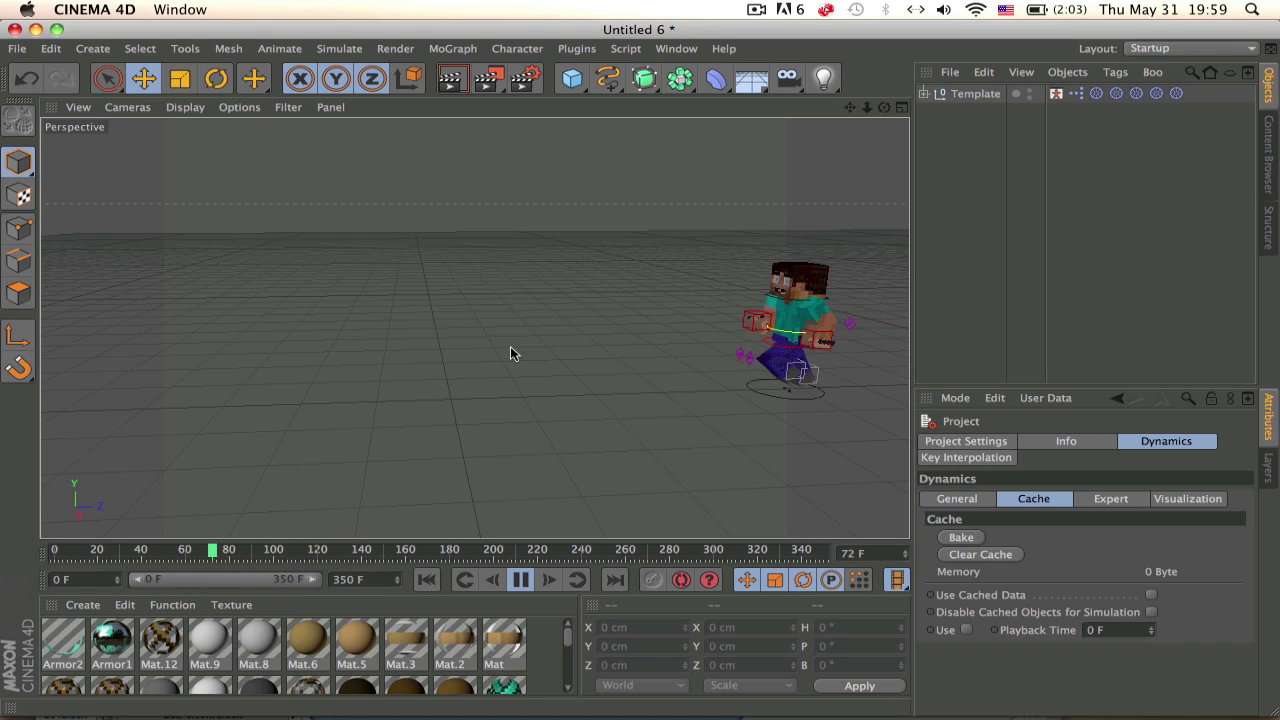
scroll(565, 350, "down", 2)
scroll(505, 348, "down", 3)
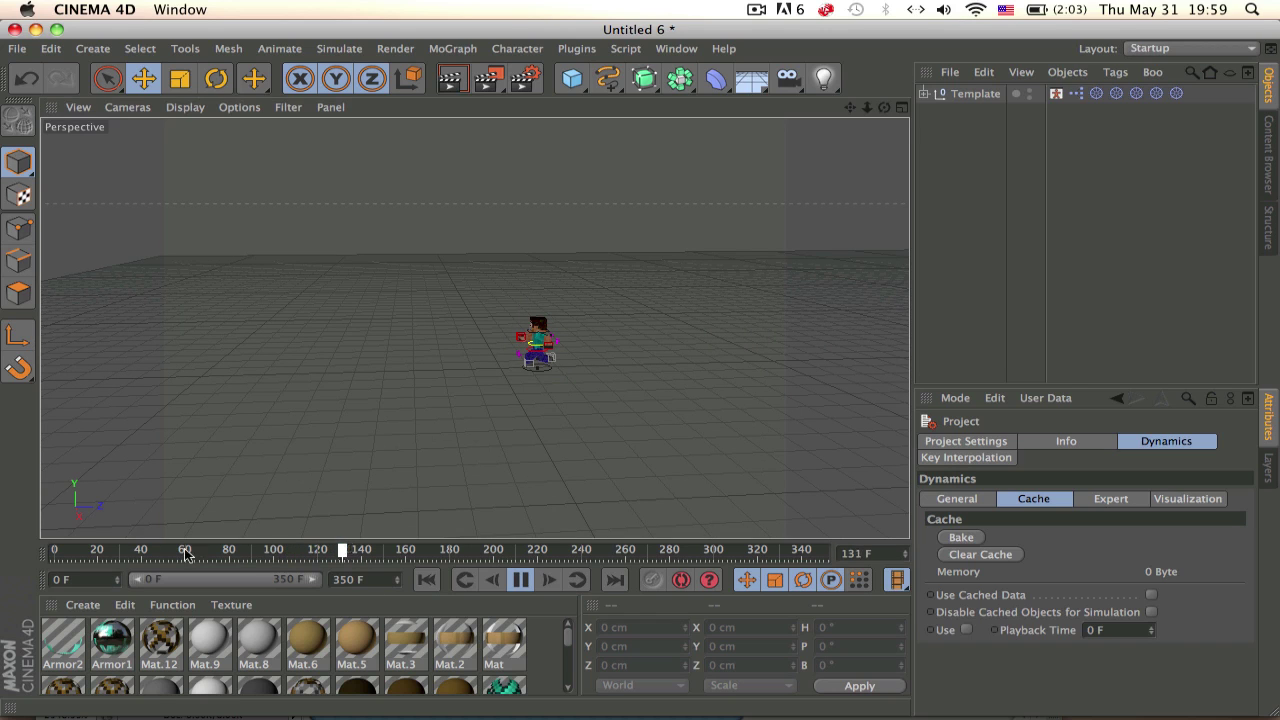
left_click(135, 551)
Inspect the Run CMotion object's Pose, Route, Steps, Object and Basic settings
left_click(925, 93)
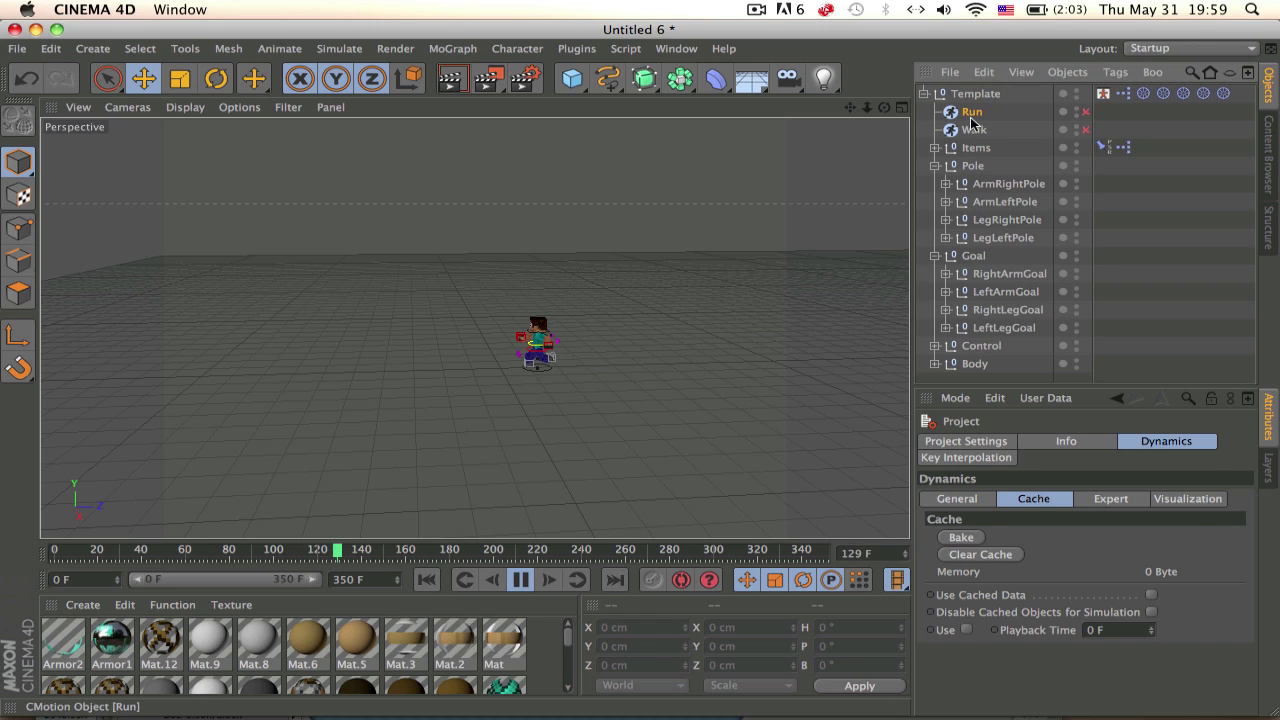
left_click(971, 114)
left_click(1073, 441)
left_click(1118, 441)
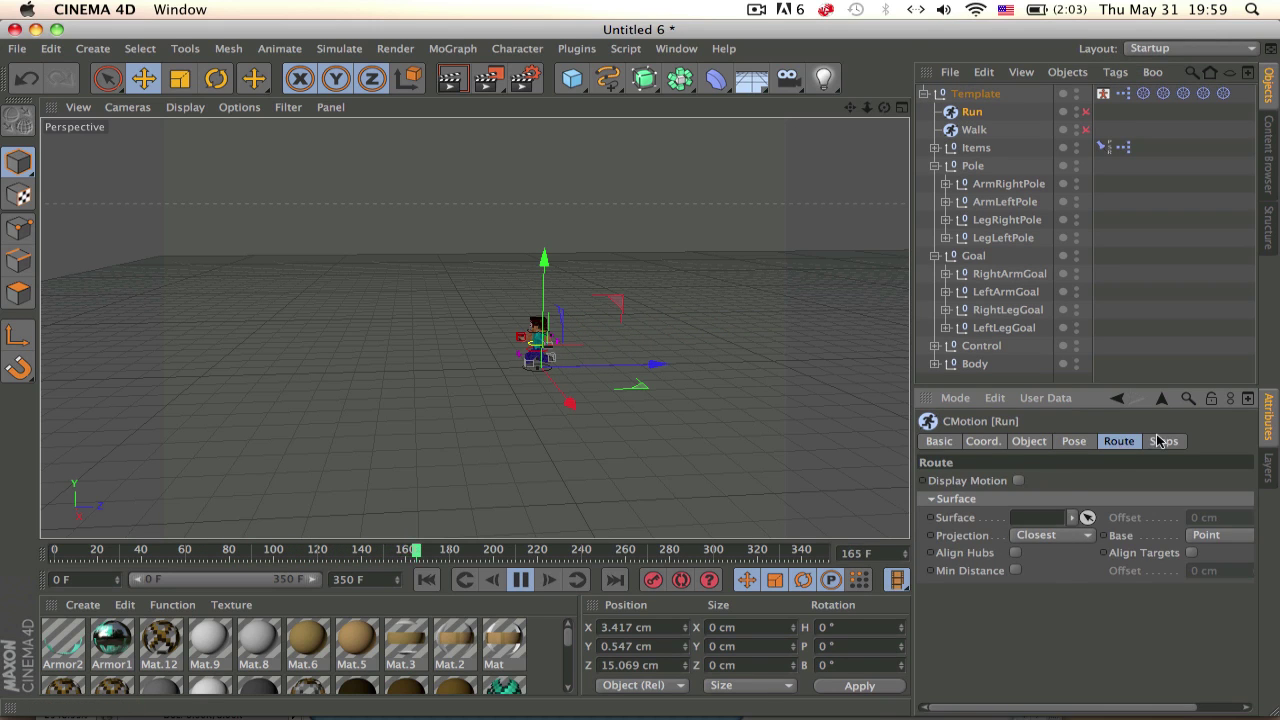
left_click(1160, 441)
left_click(1073, 441)
left_click(1034, 445)
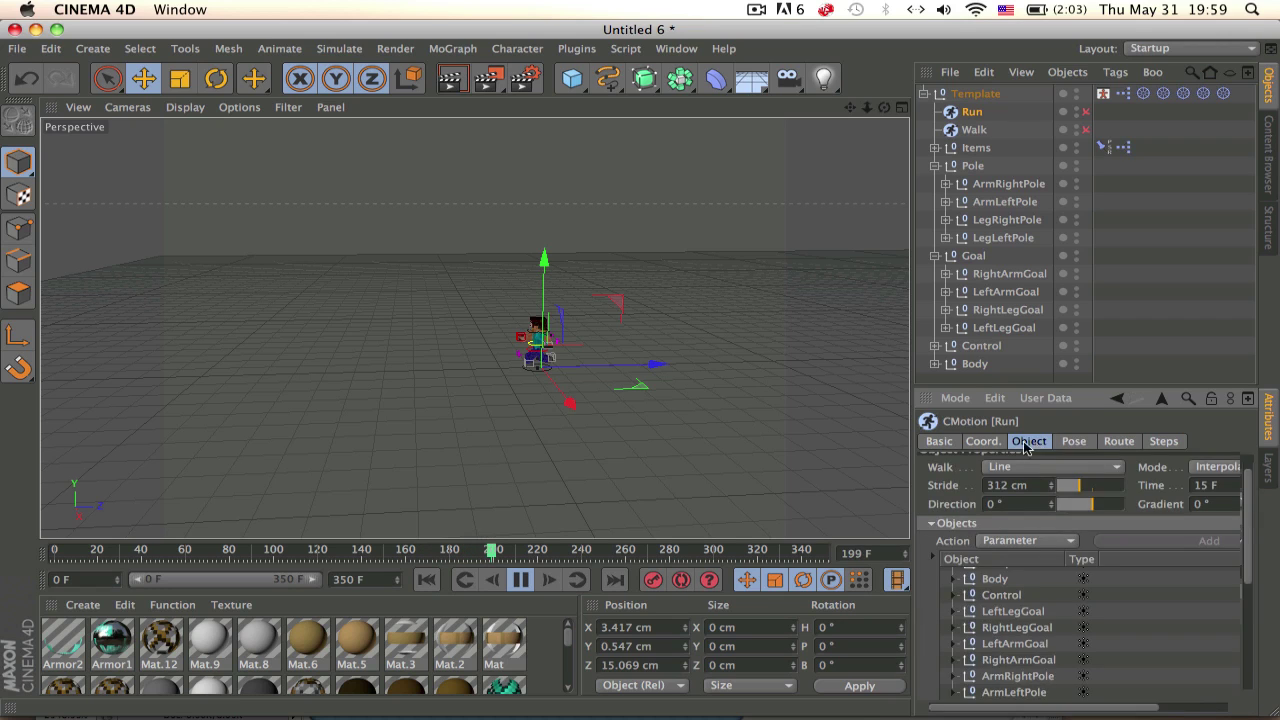
left_click(937, 443)
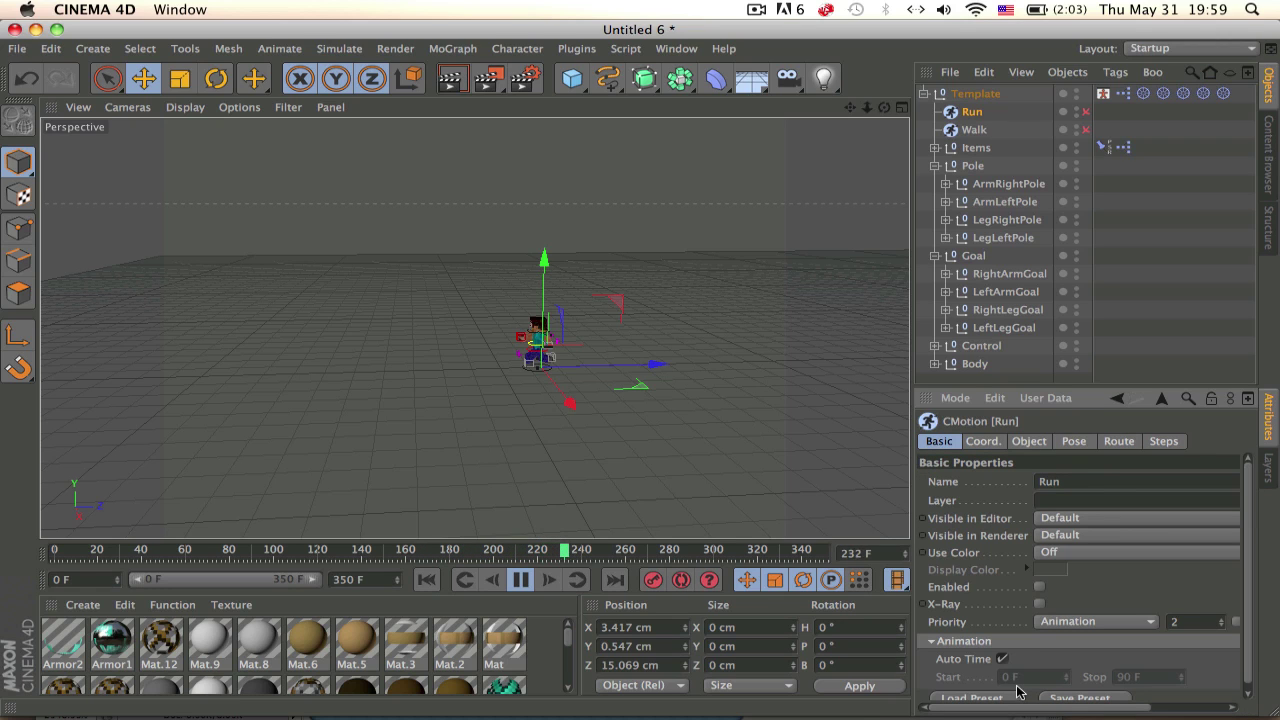
Stop playback, deselect everything and move the playhead later in the timeline
left_click(524, 582)
left_click(706, 532)
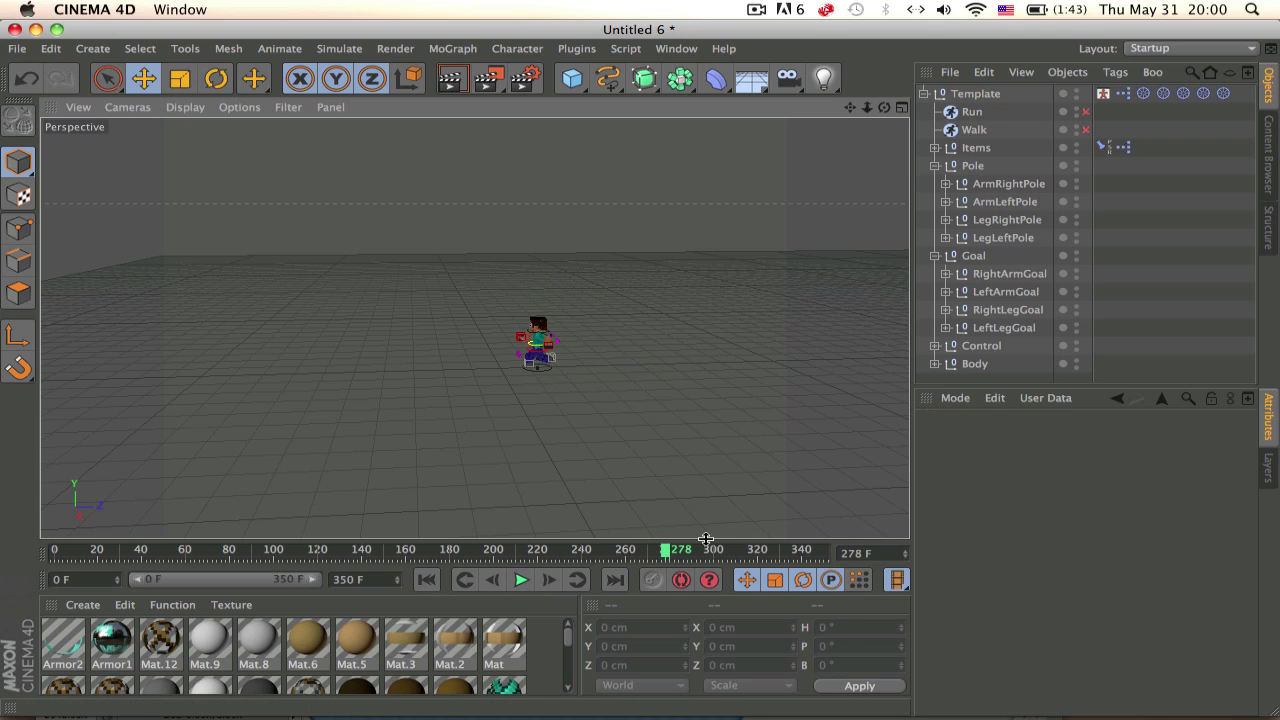
left_click(706, 549)
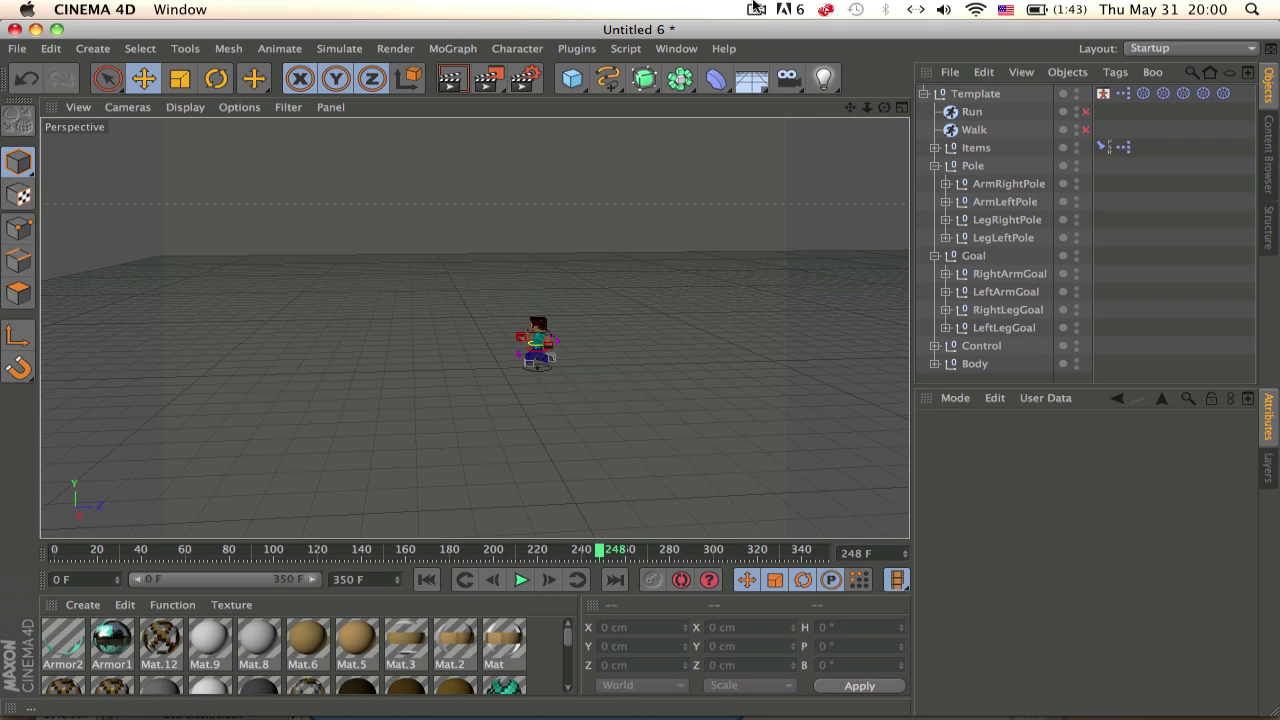